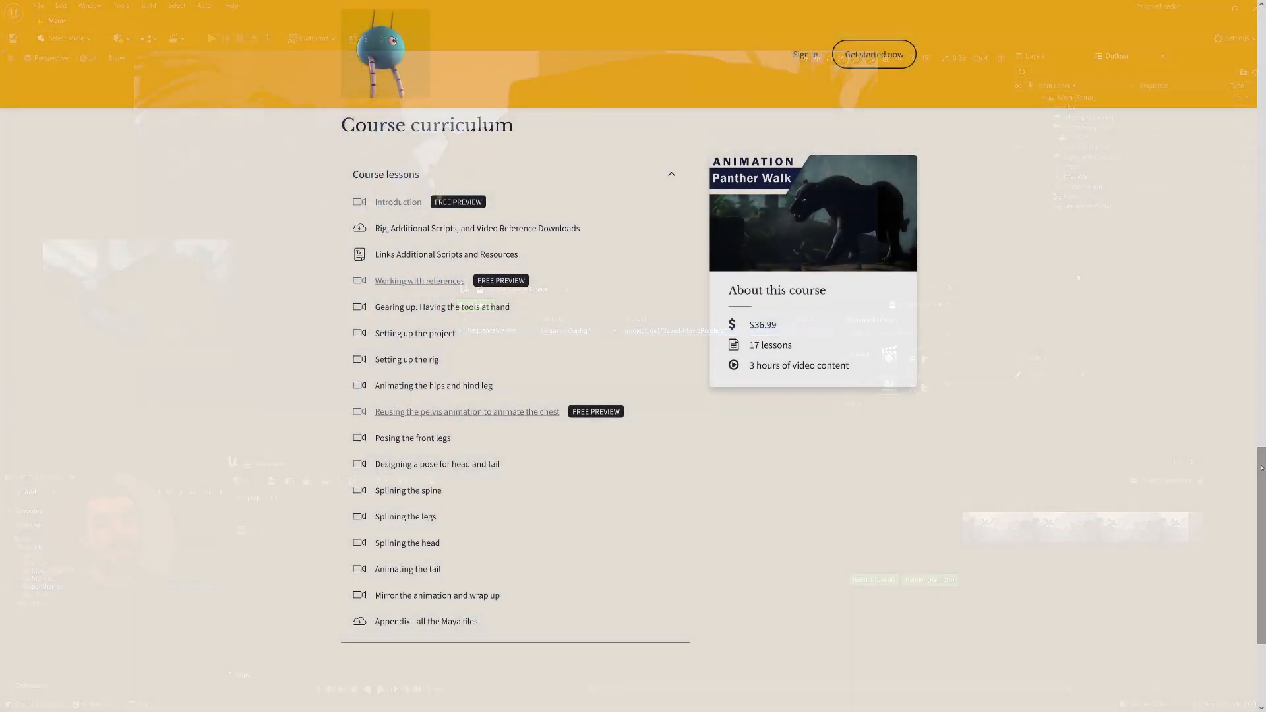
scroll(633, 409, "down", 3)
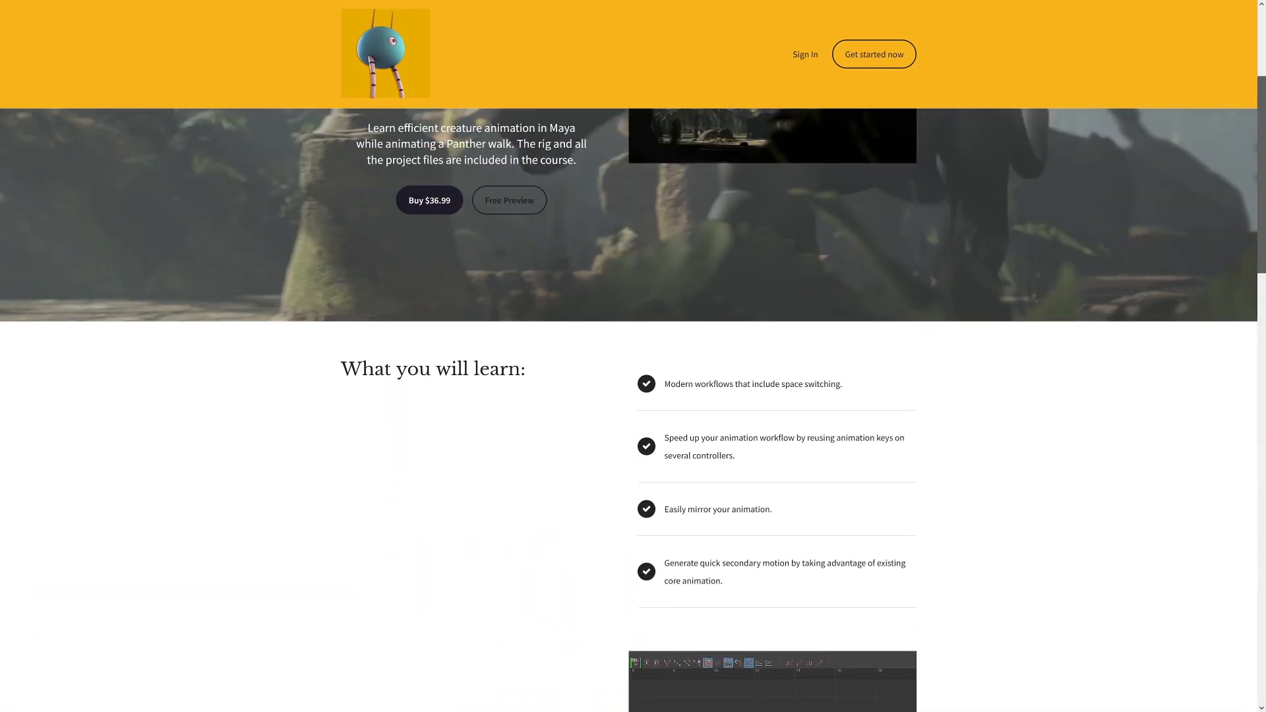
scroll(633, 409, "up", 4)
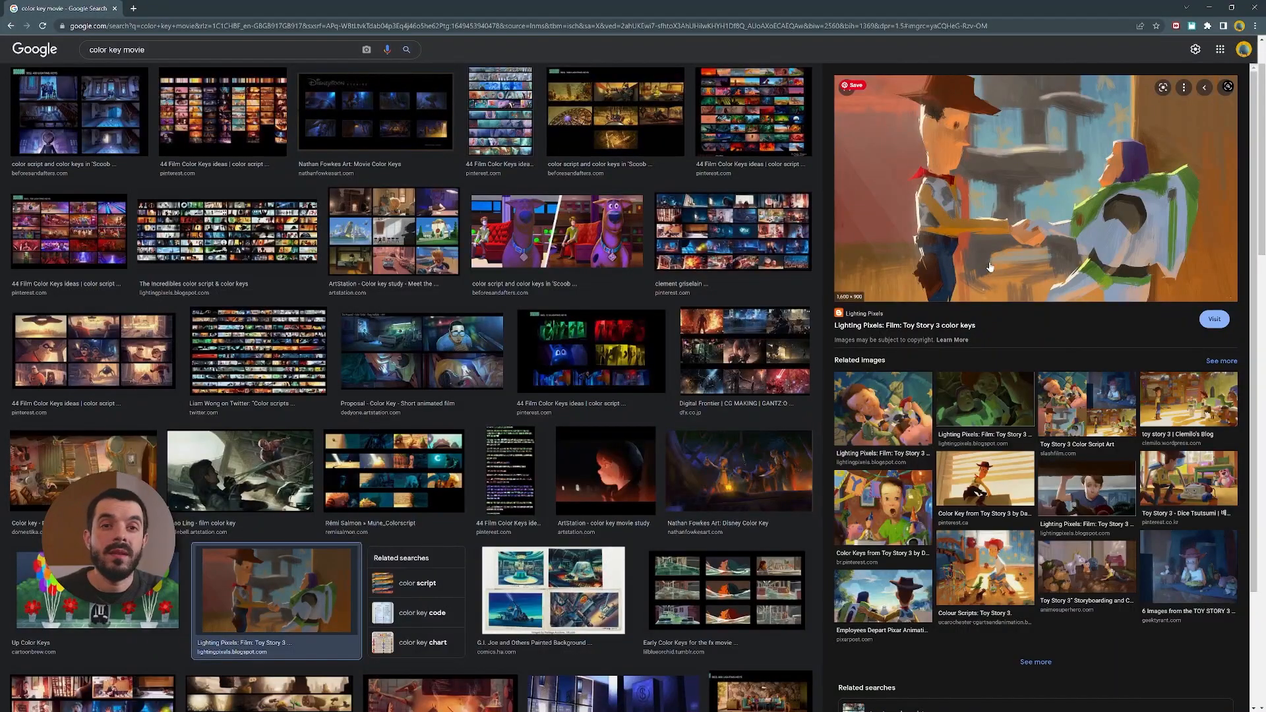
Step: Open the Toy Story 3 color key image in a new browser tab and view it
right_click(981, 239)
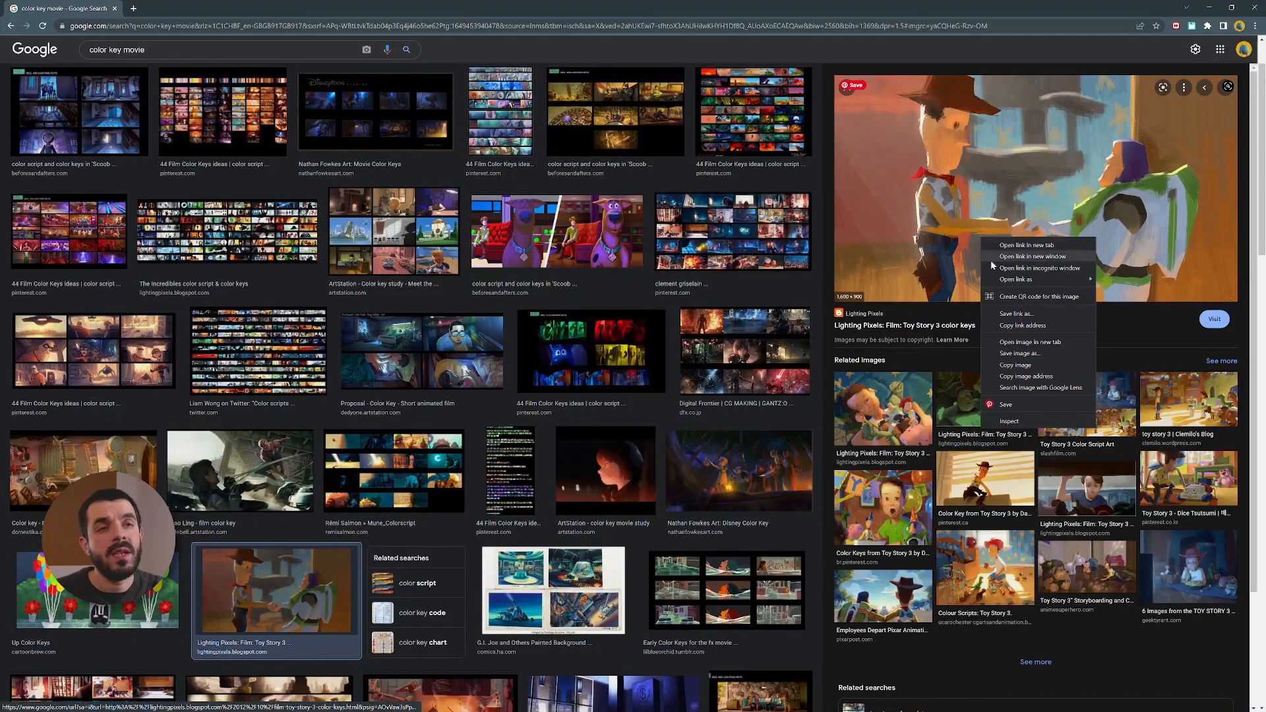
left_click(1019, 342)
key("ctrl+Tab")
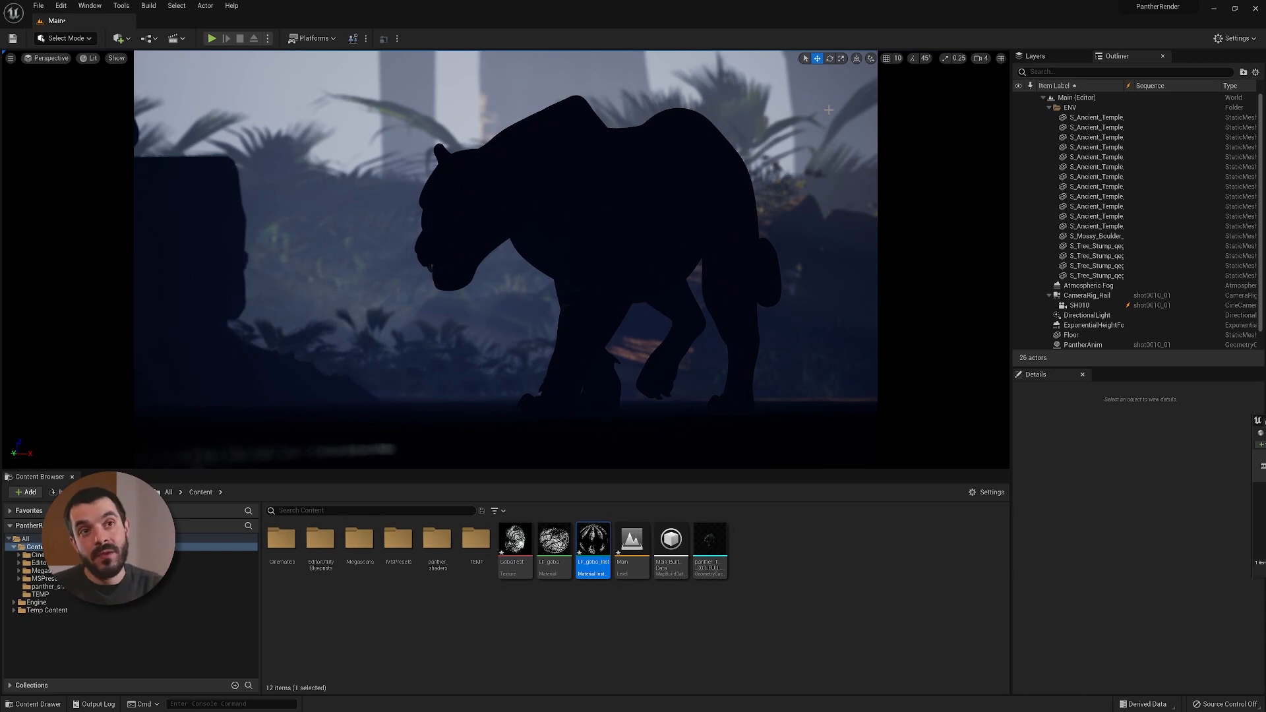
Step: Collapse the ENV folder in the scene list and add a new directional light to the level
left_click(1049, 107)
left_click(119, 39)
mouse_move(175, 133)
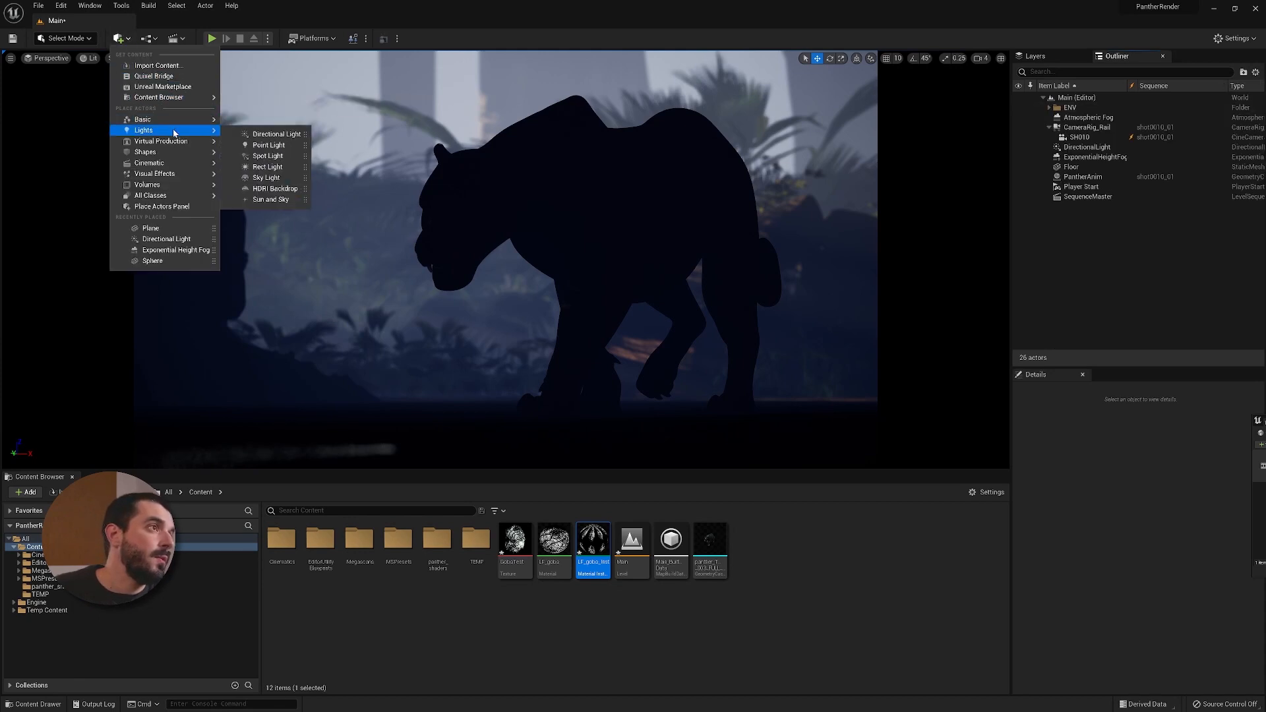
left_click(290, 134)
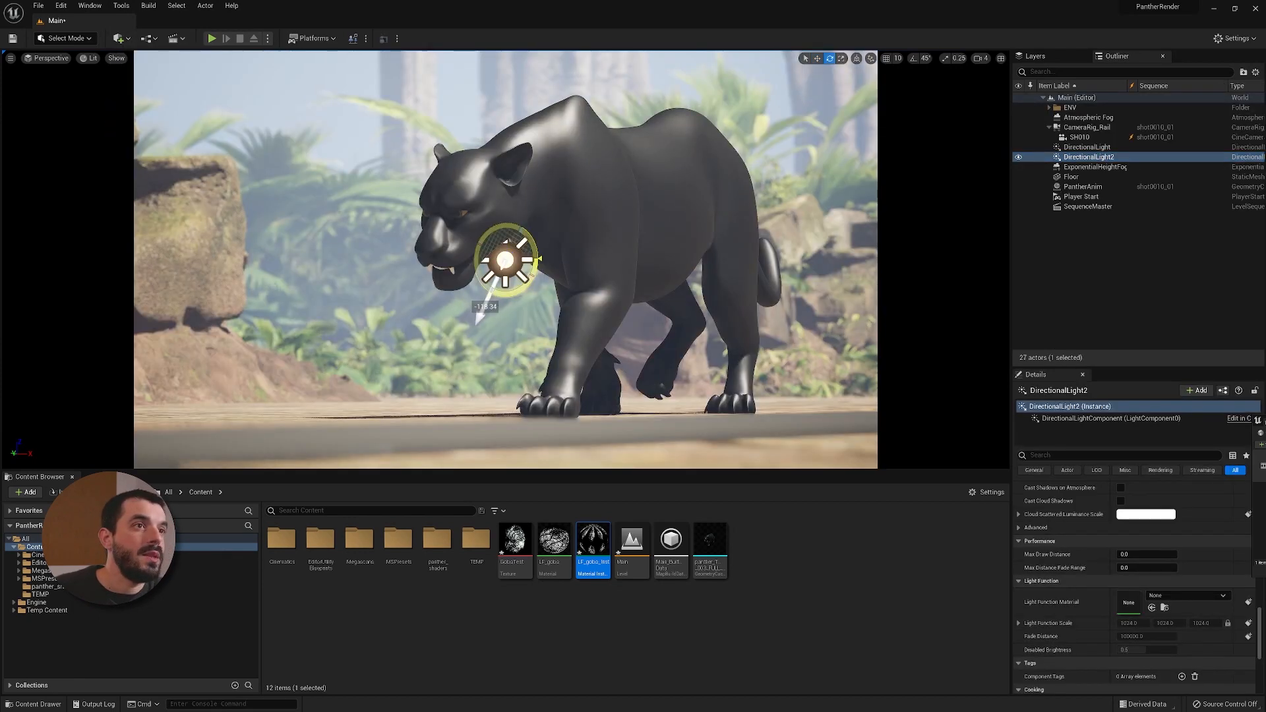
Step: Rotate the new directional light so it strikes the panther's face from the front at a low angle, and capture a viewport screenshot
left_click_drag(489, 292, 472, 259)
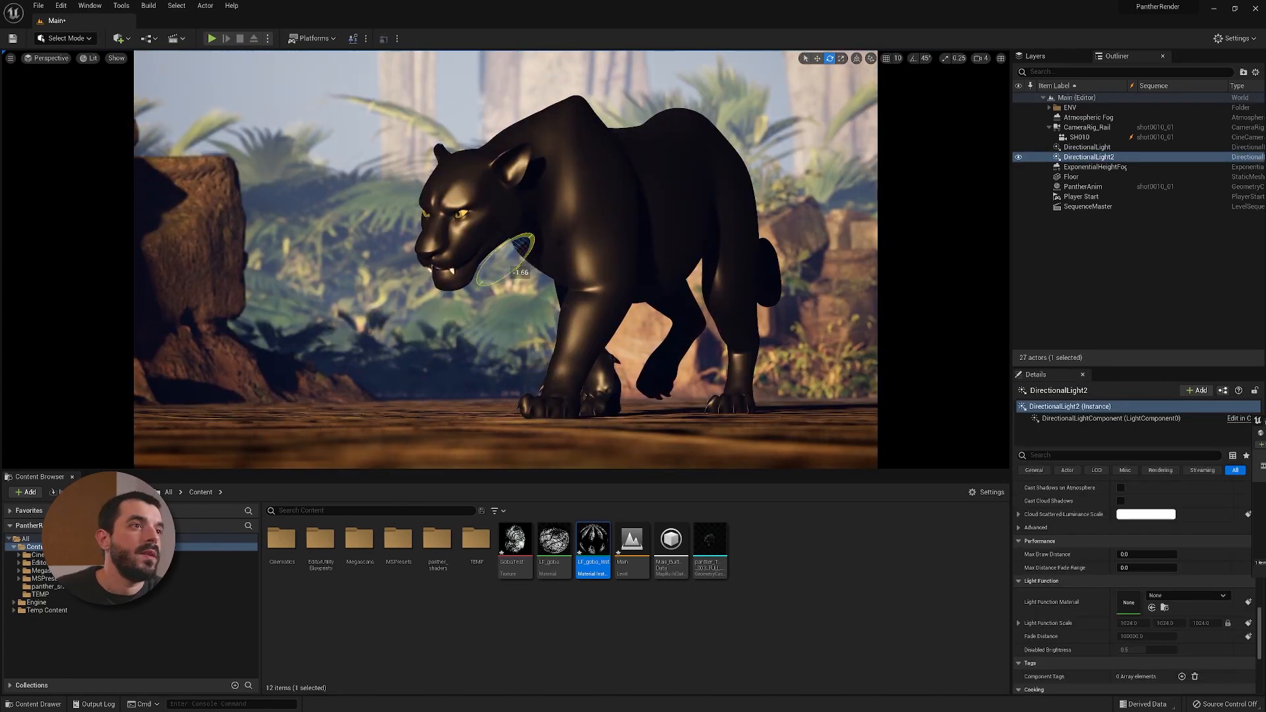
left_click_drag(519, 238, 487, 231)
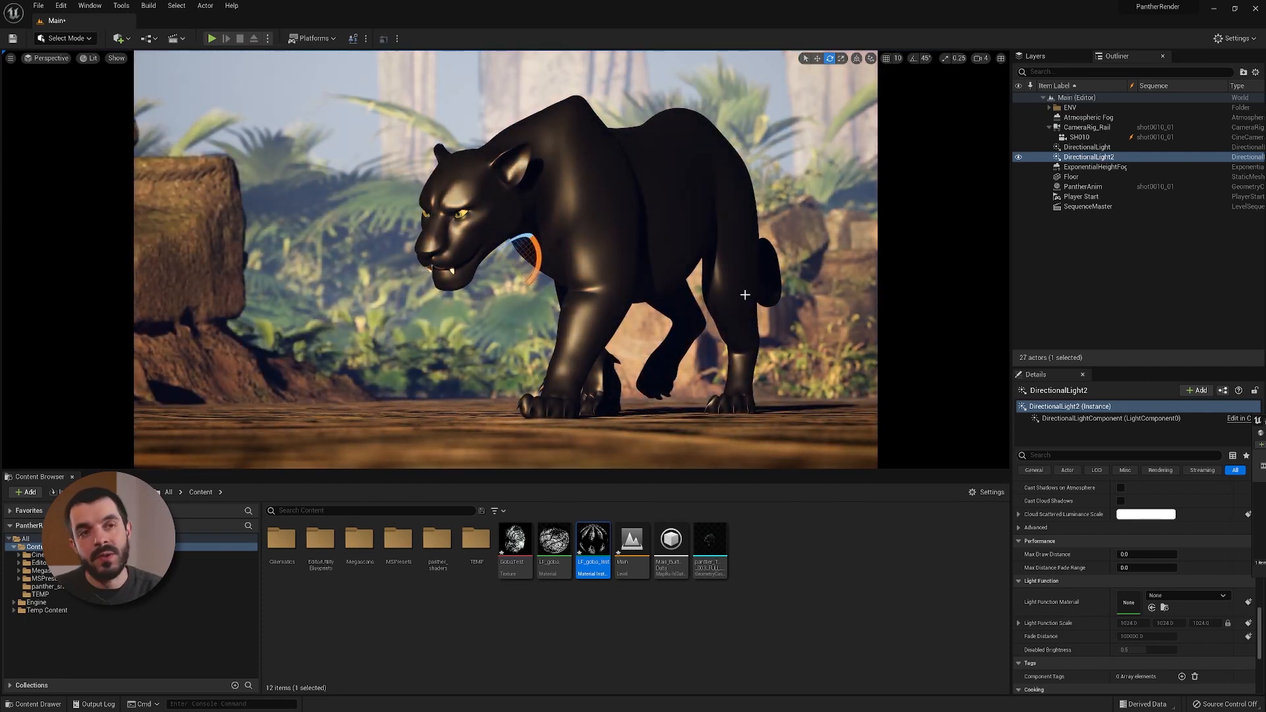
left_click(1061, 267)
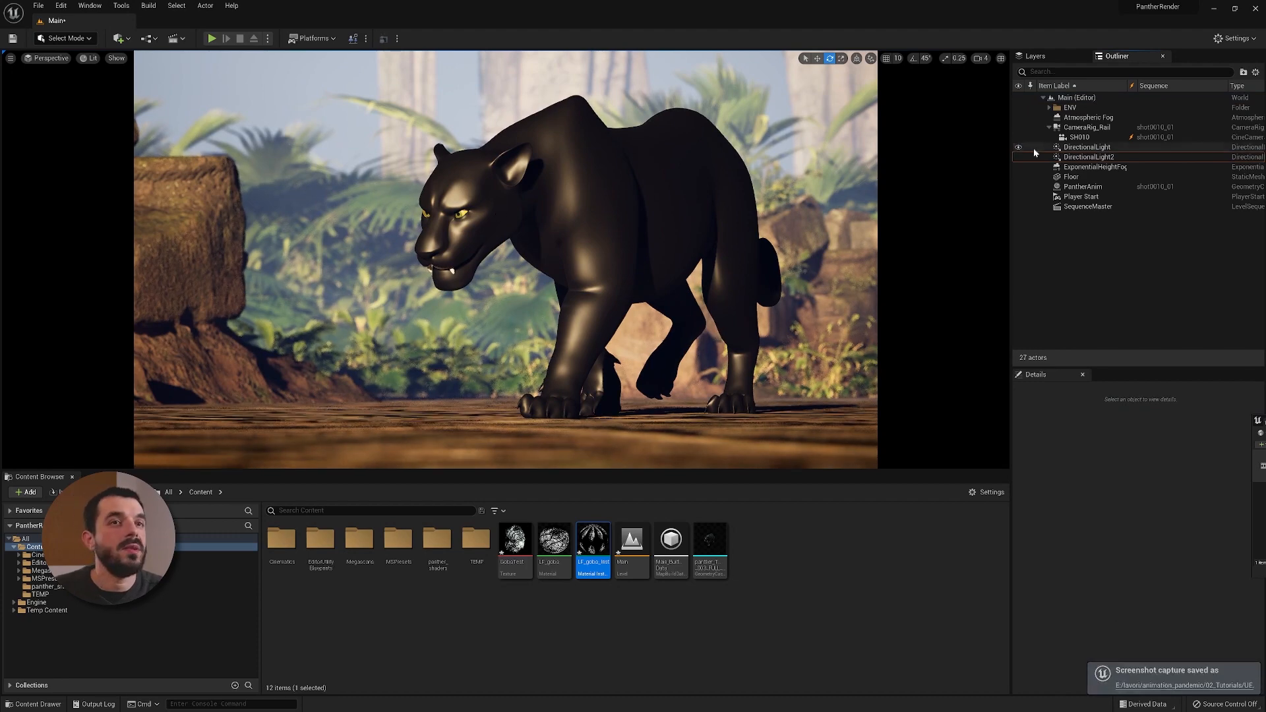
Step: Rotate DirectionalLight2 so it backlights the panther, deselect it and capture a viewport screenshot
left_click(1081, 157)
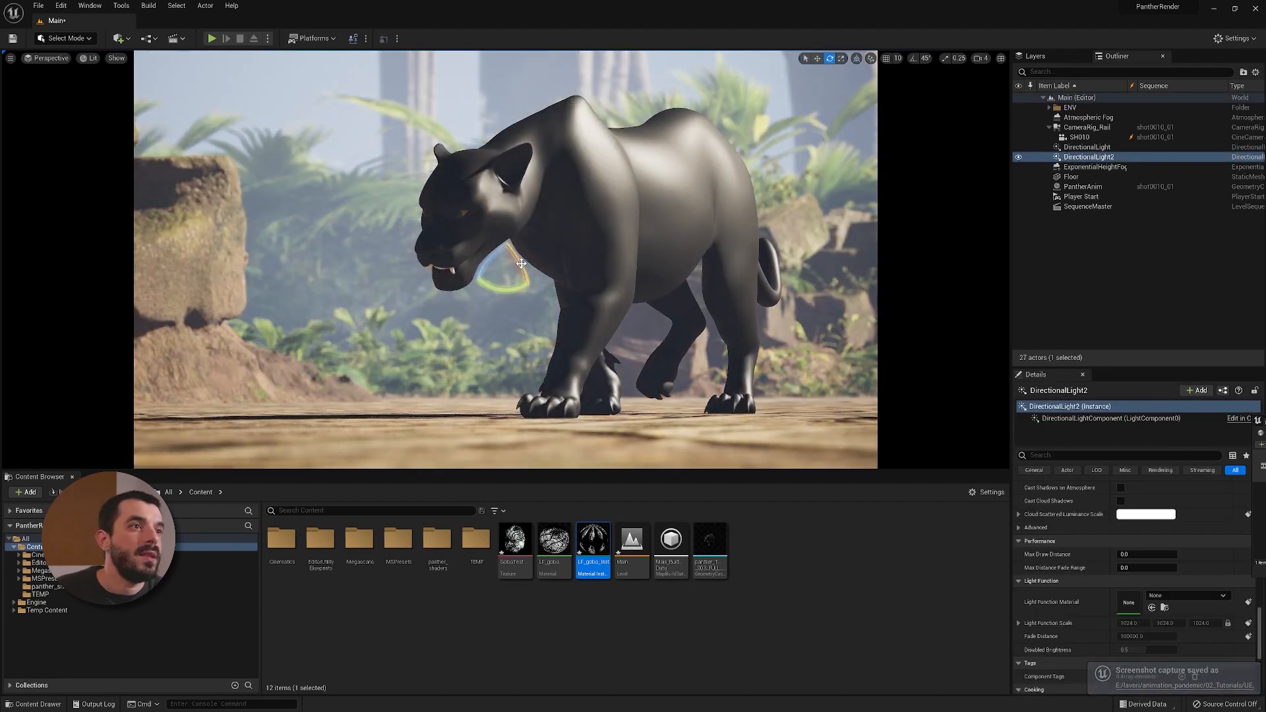
left_click_drag(521, 276, 461, 136)
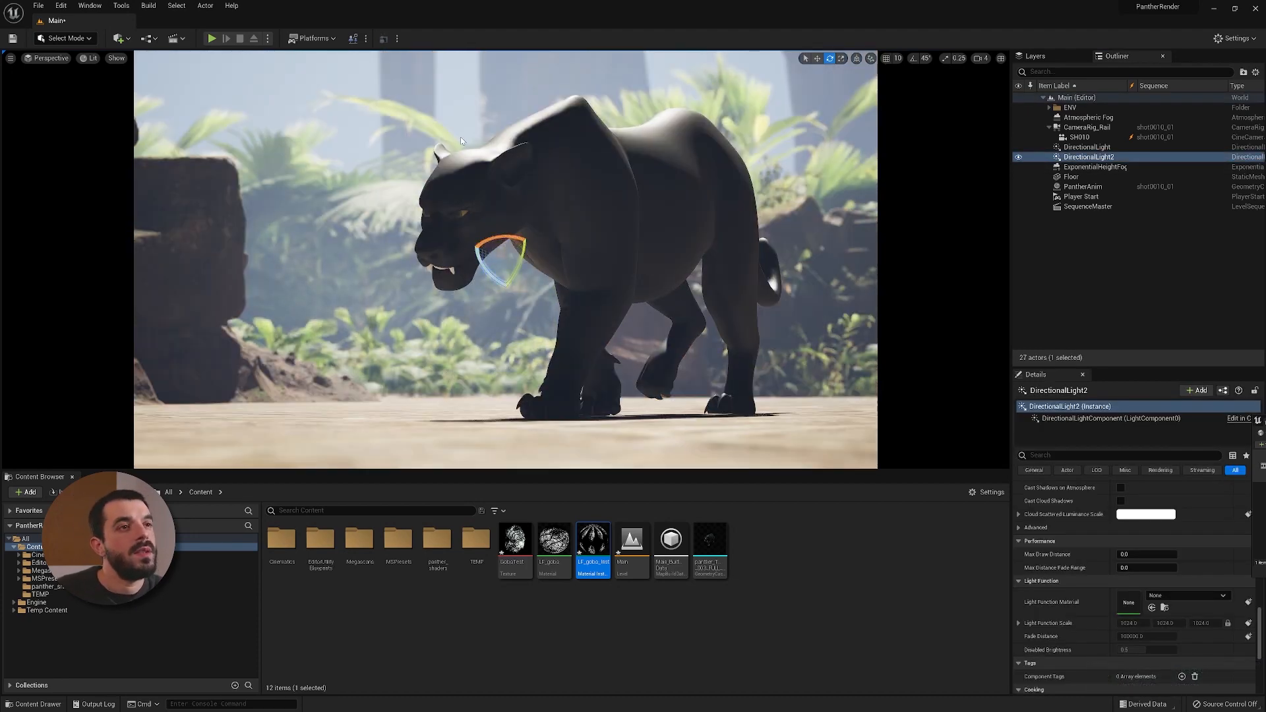
left_click(1154, 302)
key("F9")
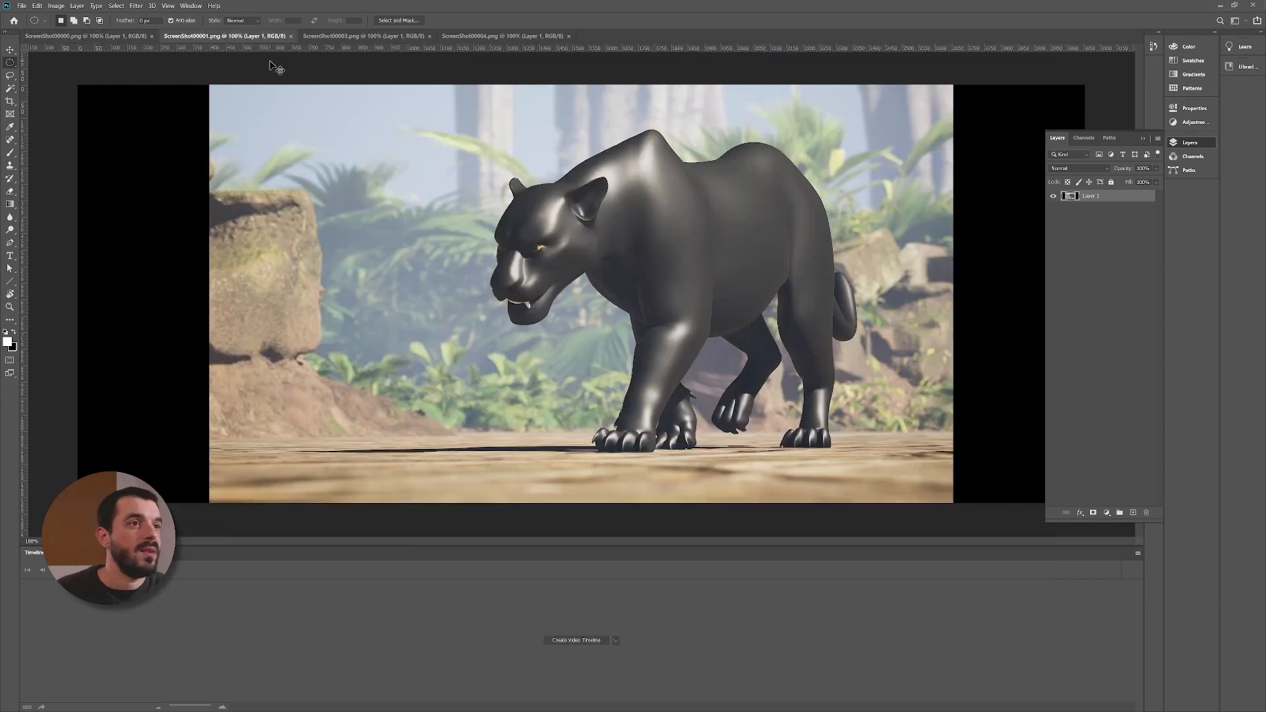
Step: Copy the full images of ScreenShot00001.png, ScreenShot00003.png and ScreenShot00004.png into ScreenShot00000.png as separate layers
left_click(254, 37)
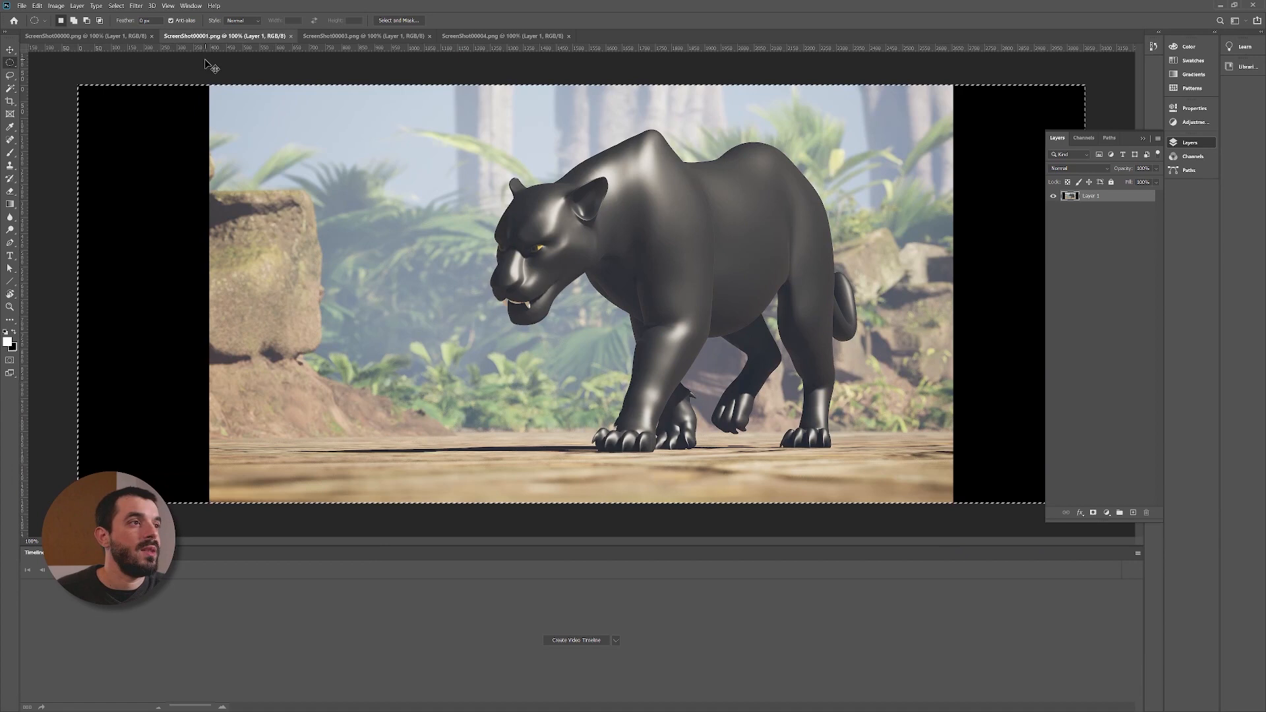
left_click(92, 37)
key("ctrl+v")
left_click(386, 35)
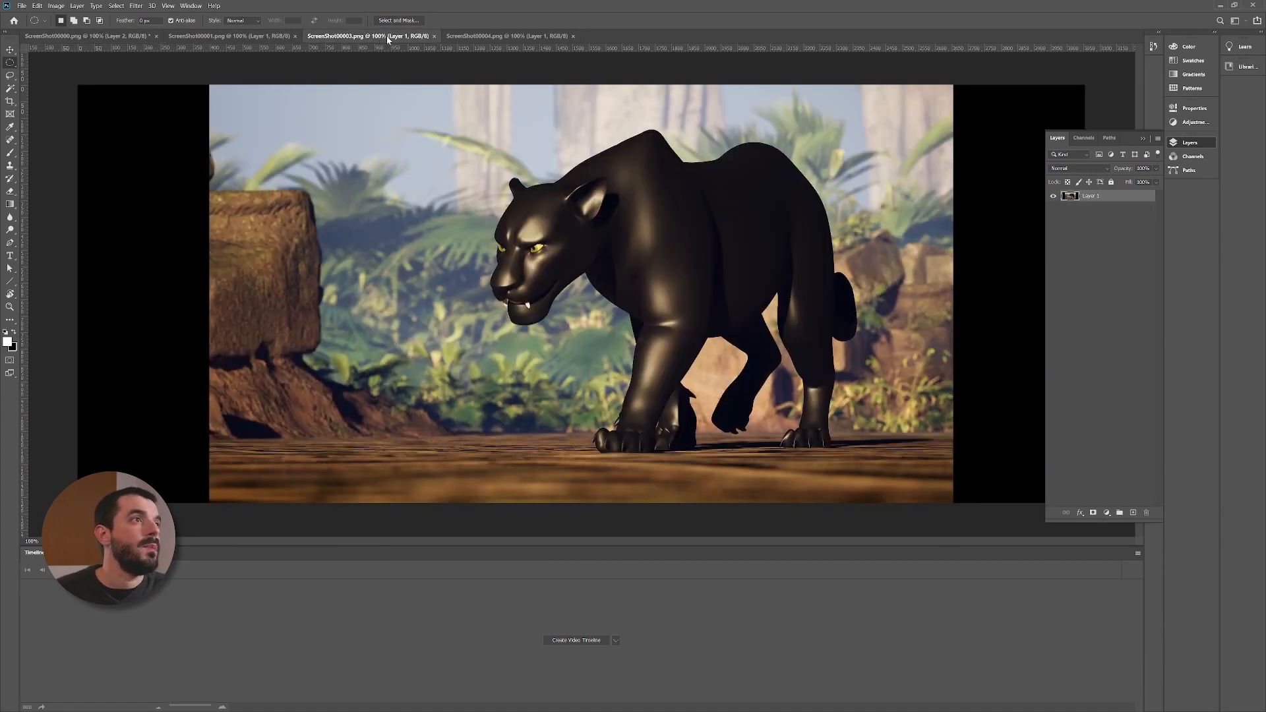
key("ctrl+a")
left_click(102, 37)
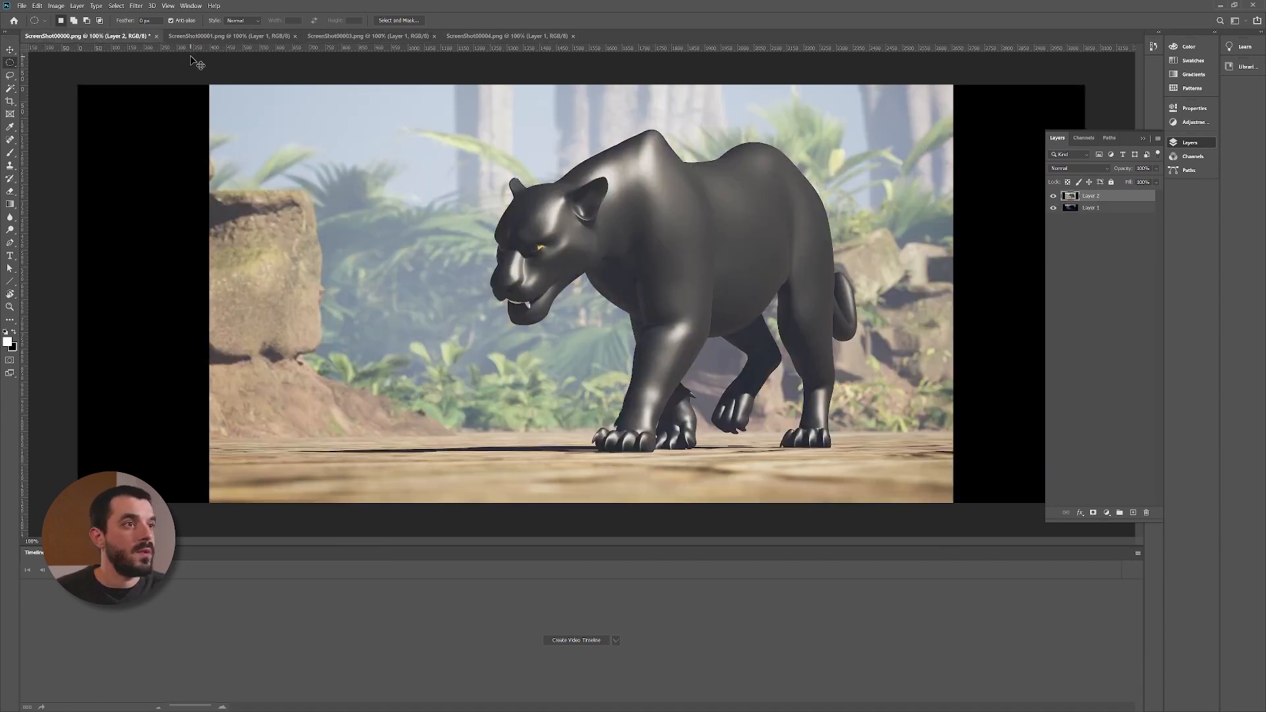
key("ctrl+v")
left_click(481, 35)
key("ctrl+a")
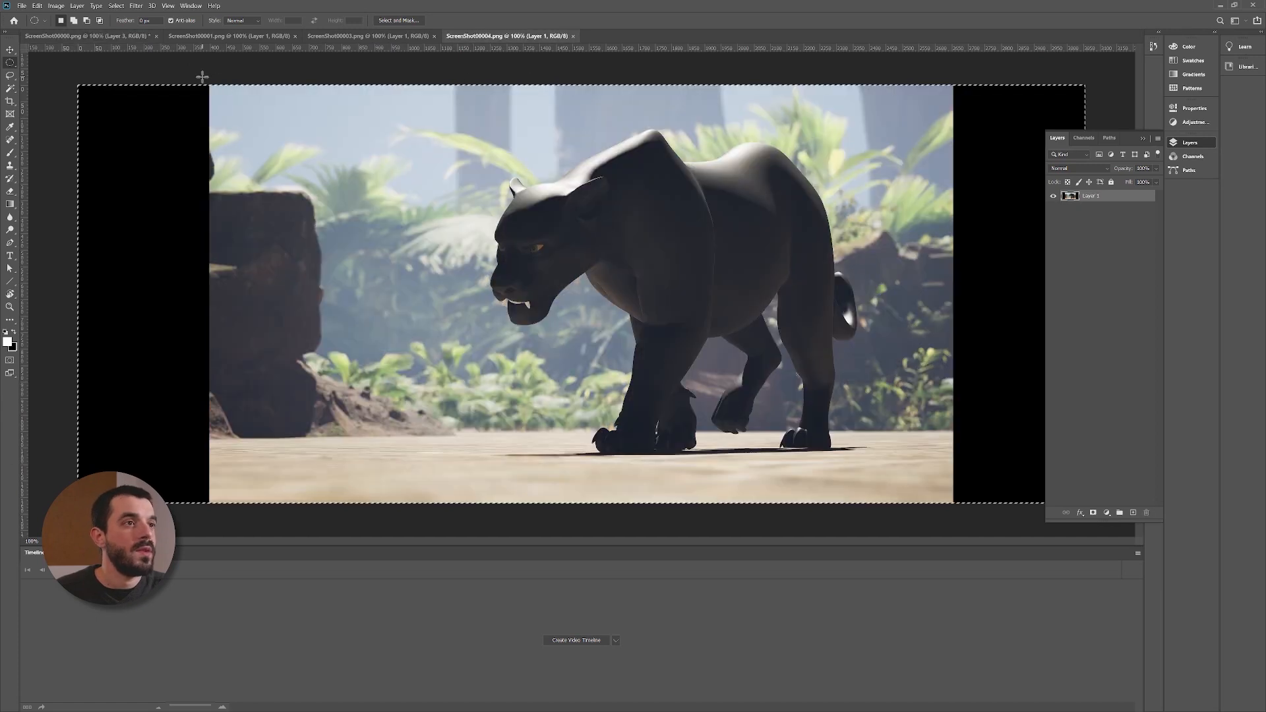
left_click(93, 37)
key("ctrl+v")
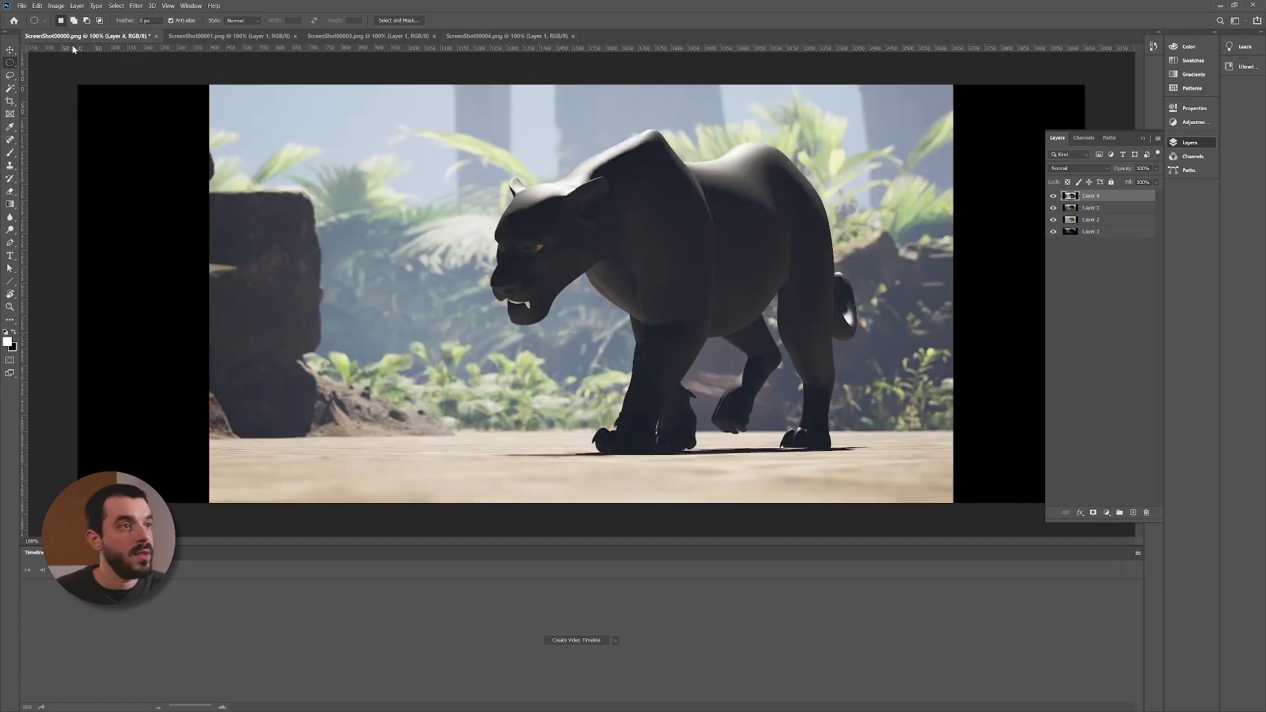
Step: Save the layered document on the computer as colorKey.psd
left_click(22, 6)
left_click(59, 119)
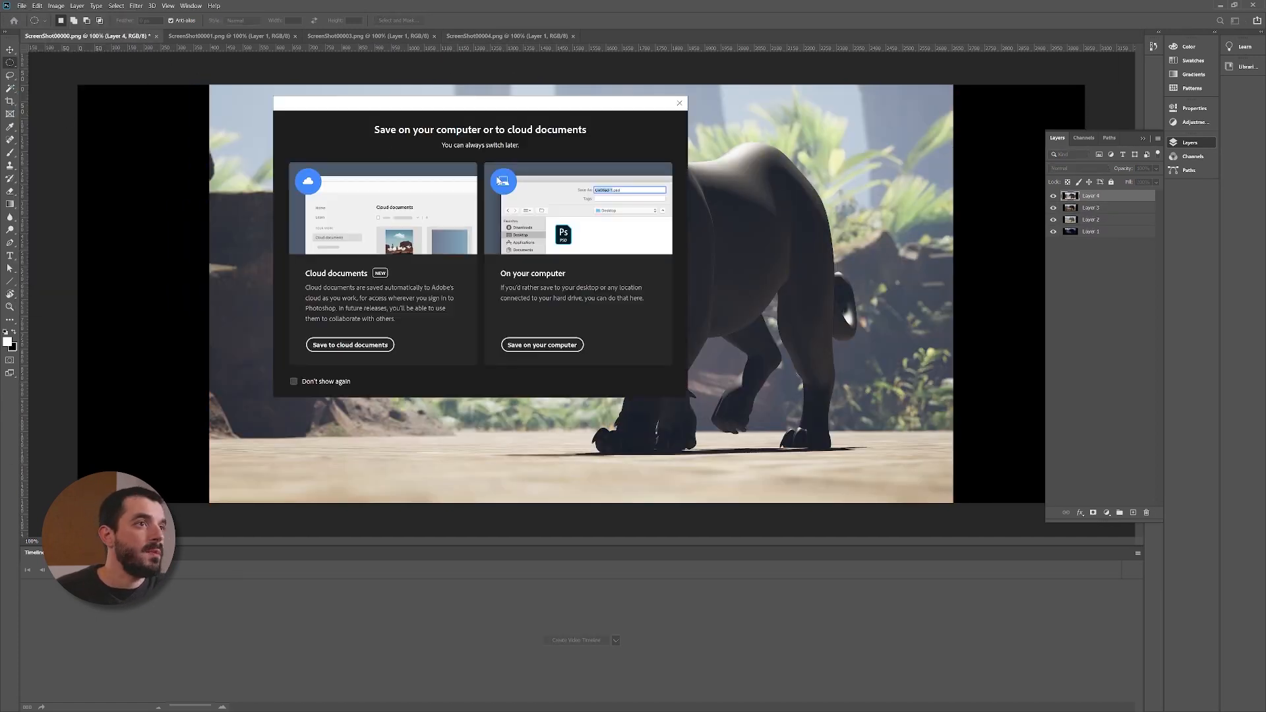
left_click(556, 347)
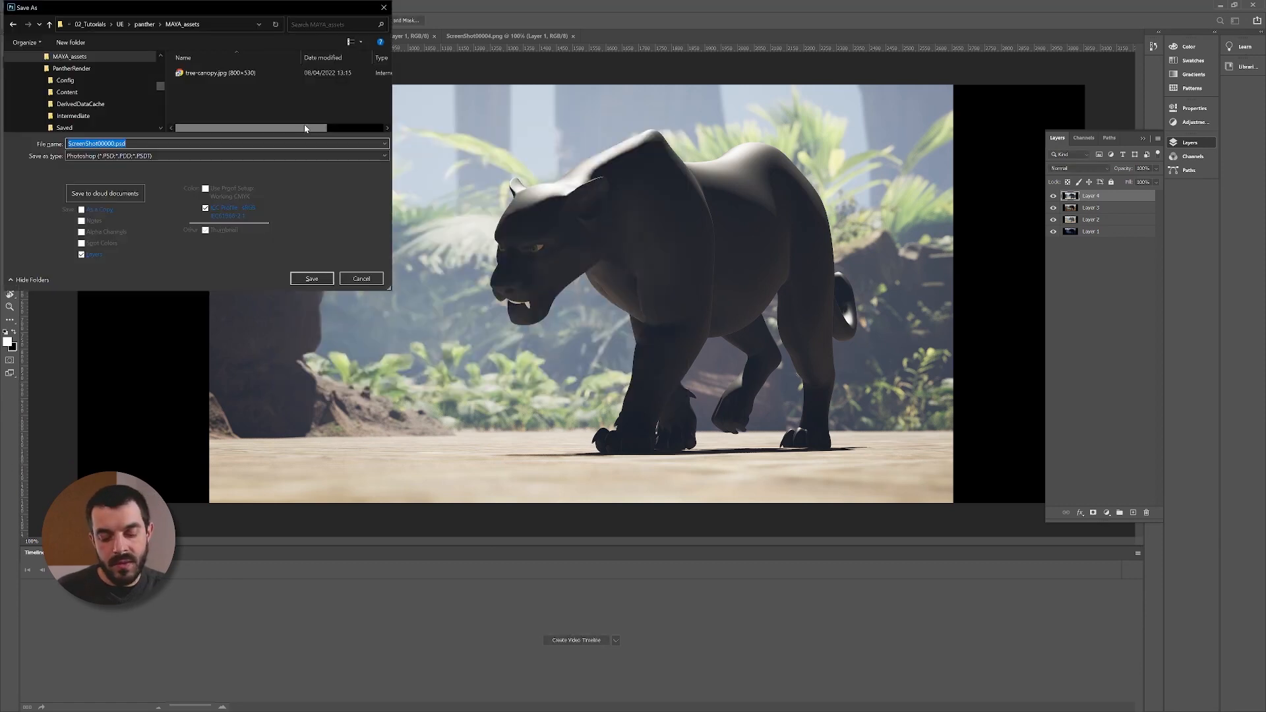
type("col")
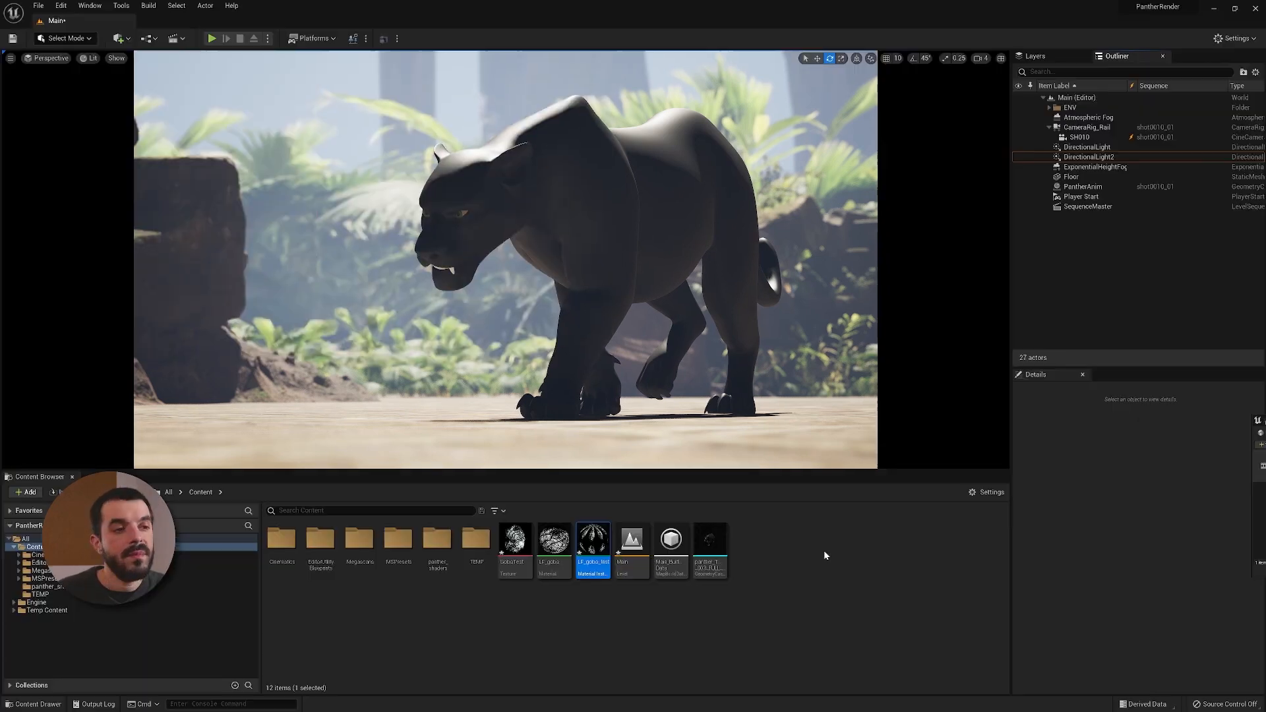
right_click(822, 552)
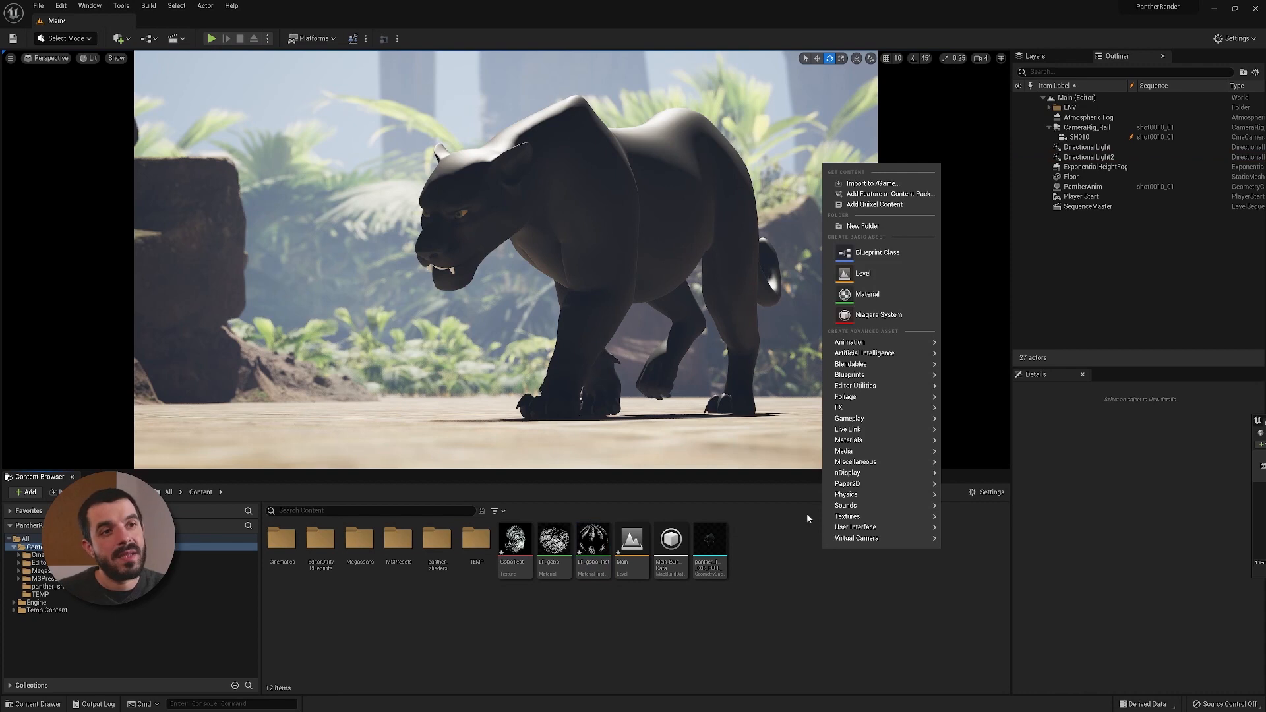
mouse_move(879, 358)
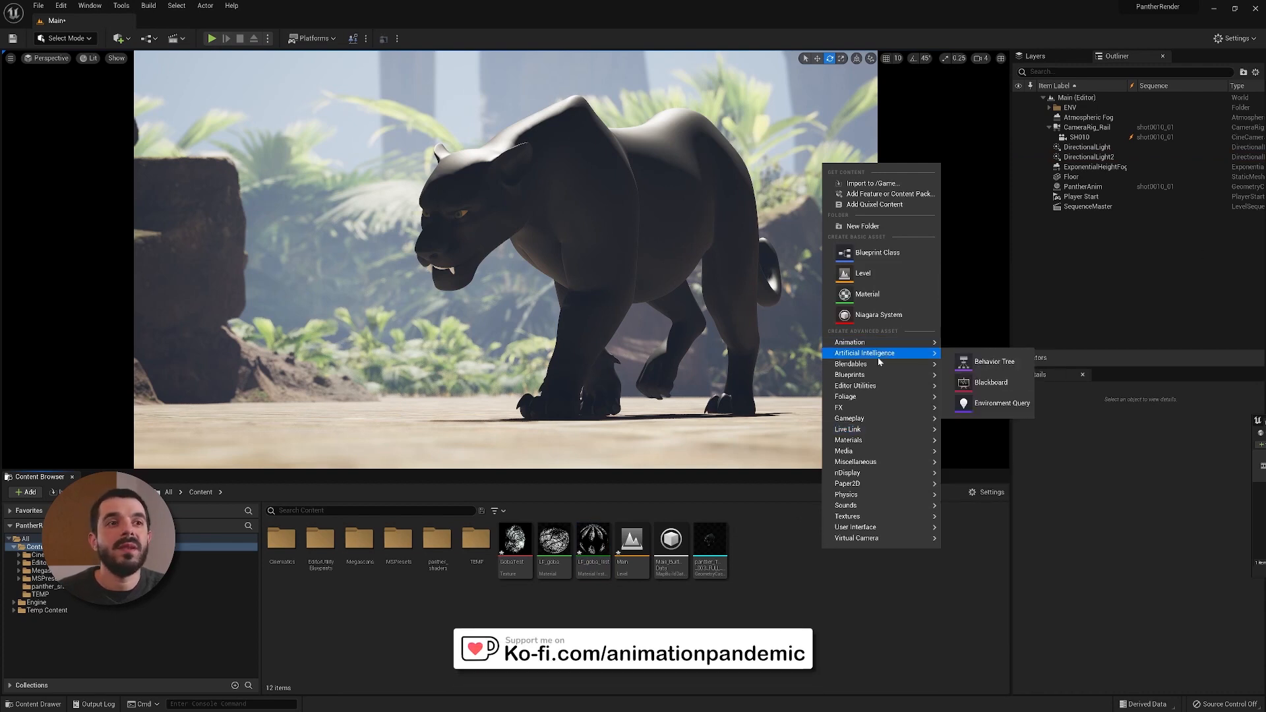
left_click(66, 78)
Step: Switch the viewport to the Base Color buffer visualization and capture a screenshot of it
left_click(92, 59)
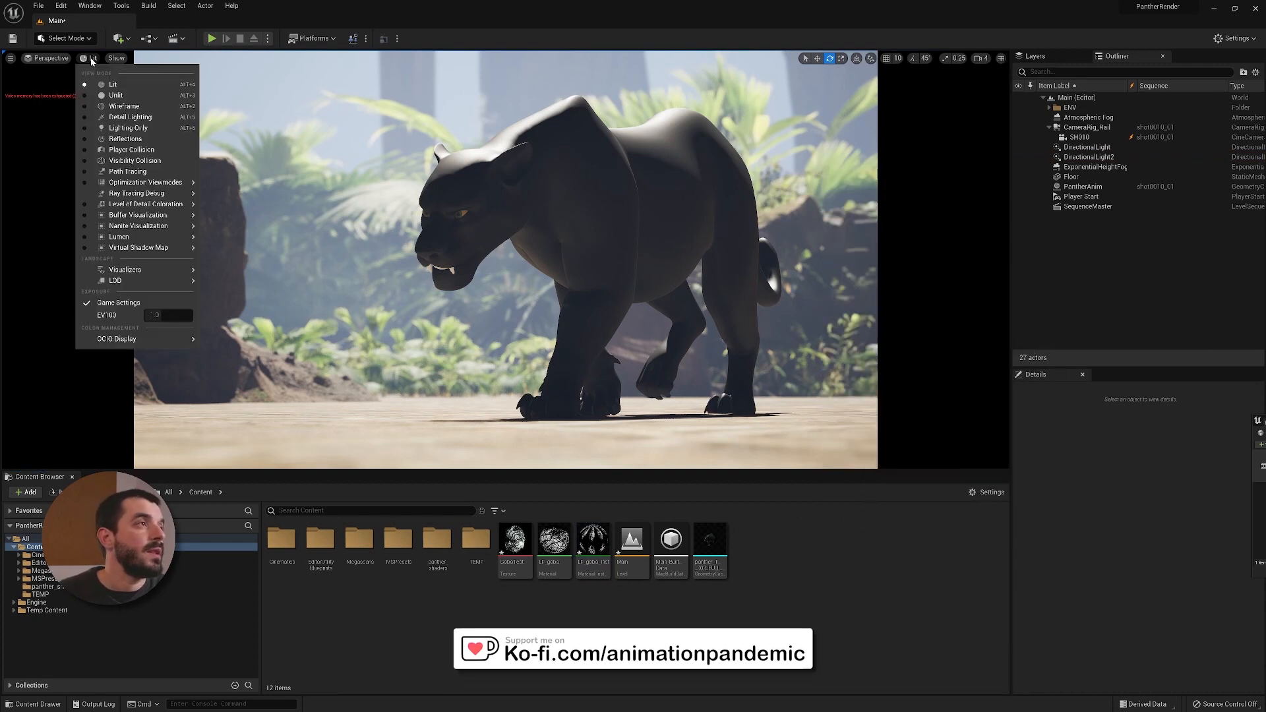
mouse_move(167, 219)
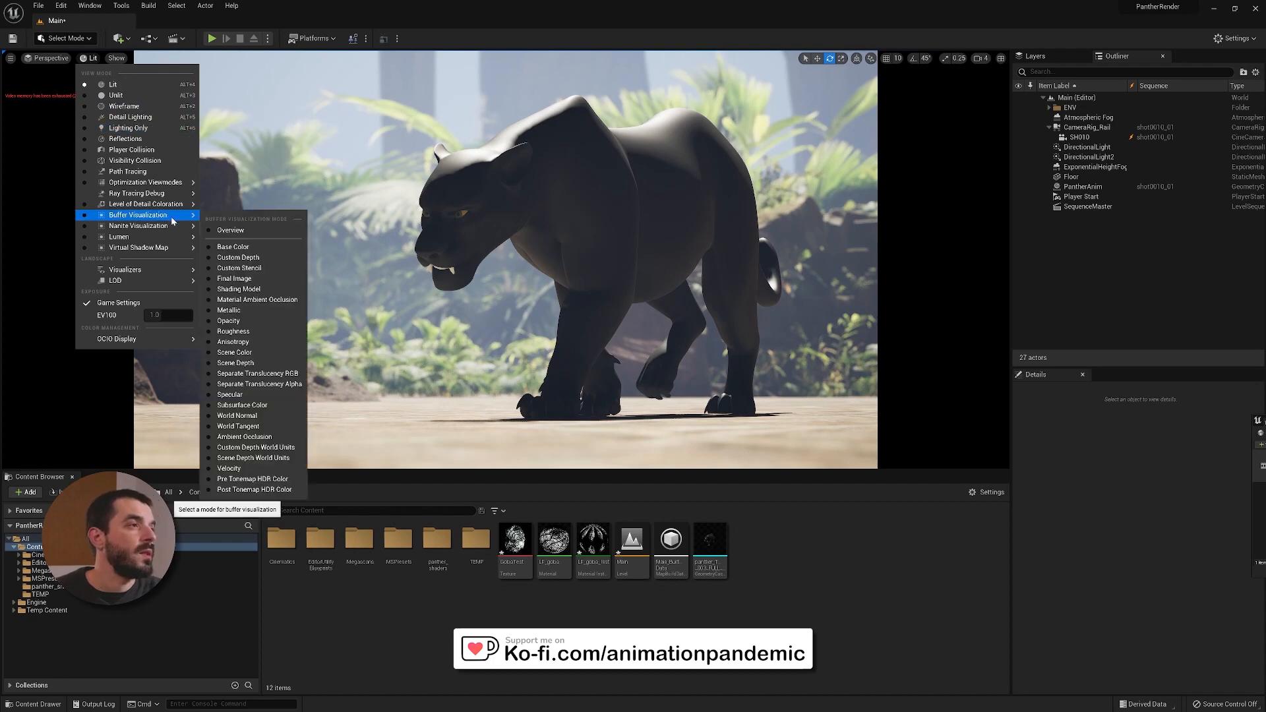
left_click(328, 258)
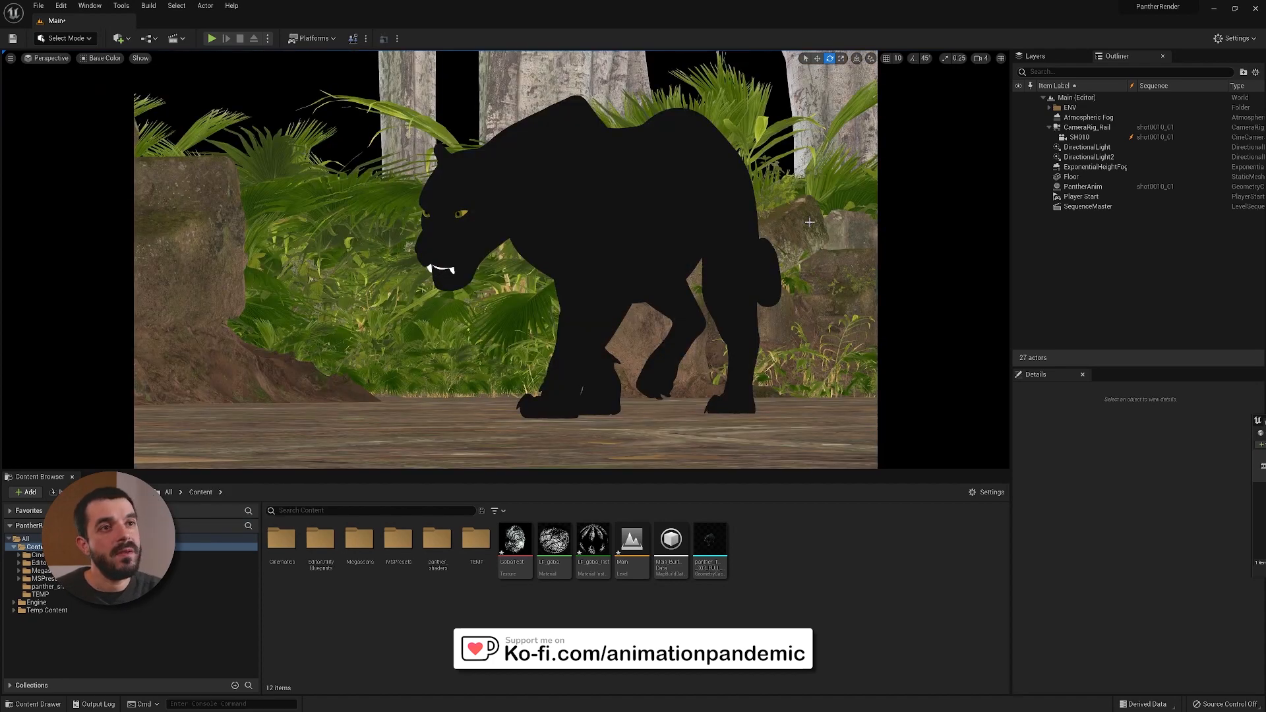
left_click(1053, 323)
key("F9")
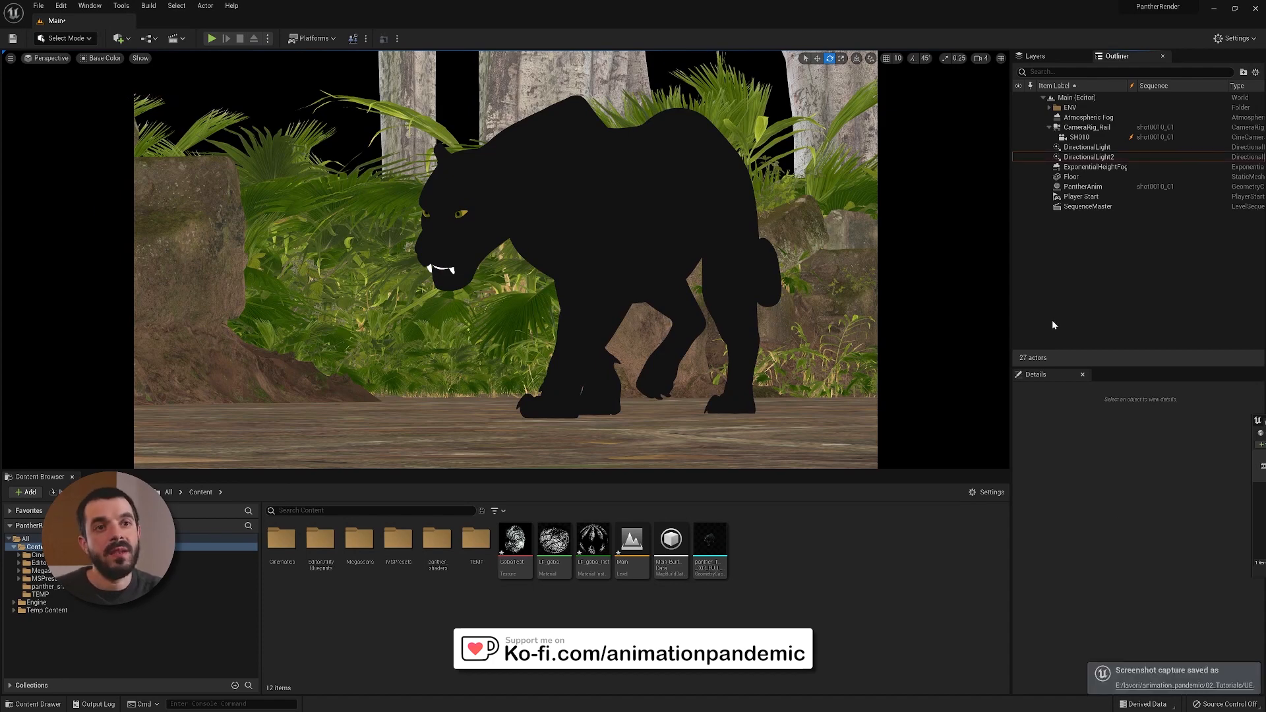
Step: Open ScreenShot00005.png from the saved screenshots folder in Photoshop and paste its full image into colorKey.psd as a new layer
left_click(1146, 686)
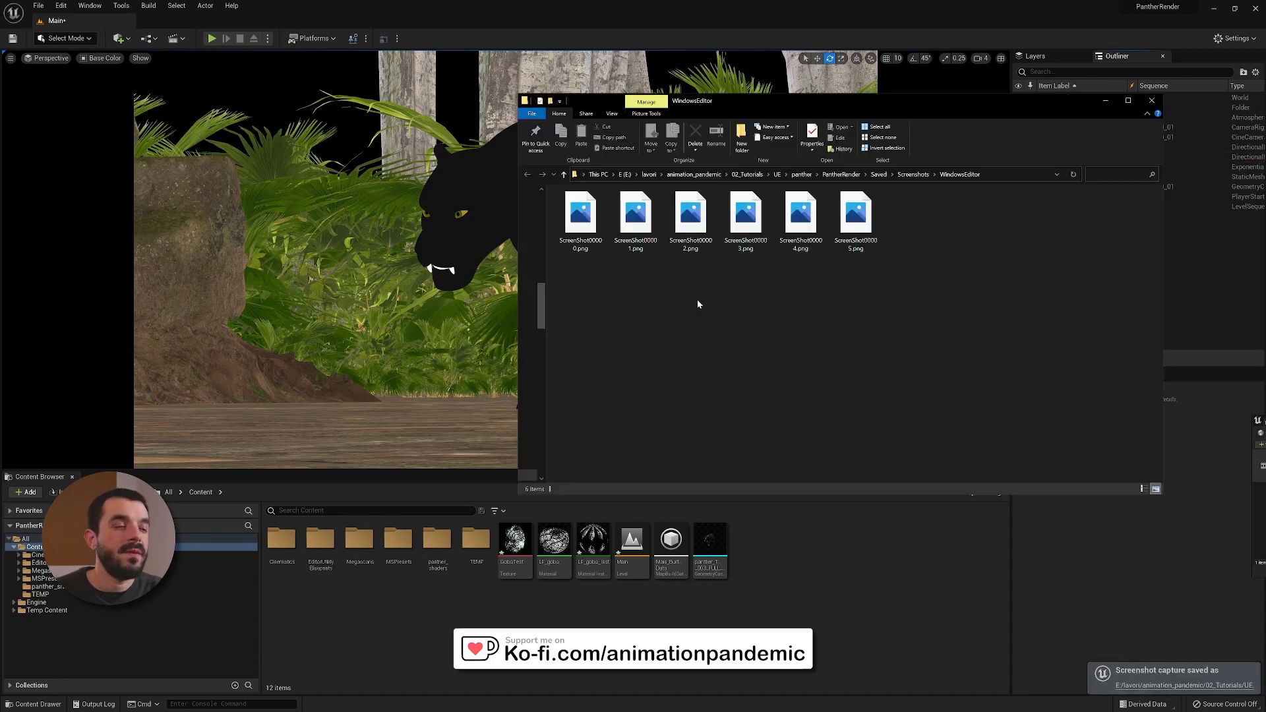
left_click(865, 234)
double_click(865, 233)
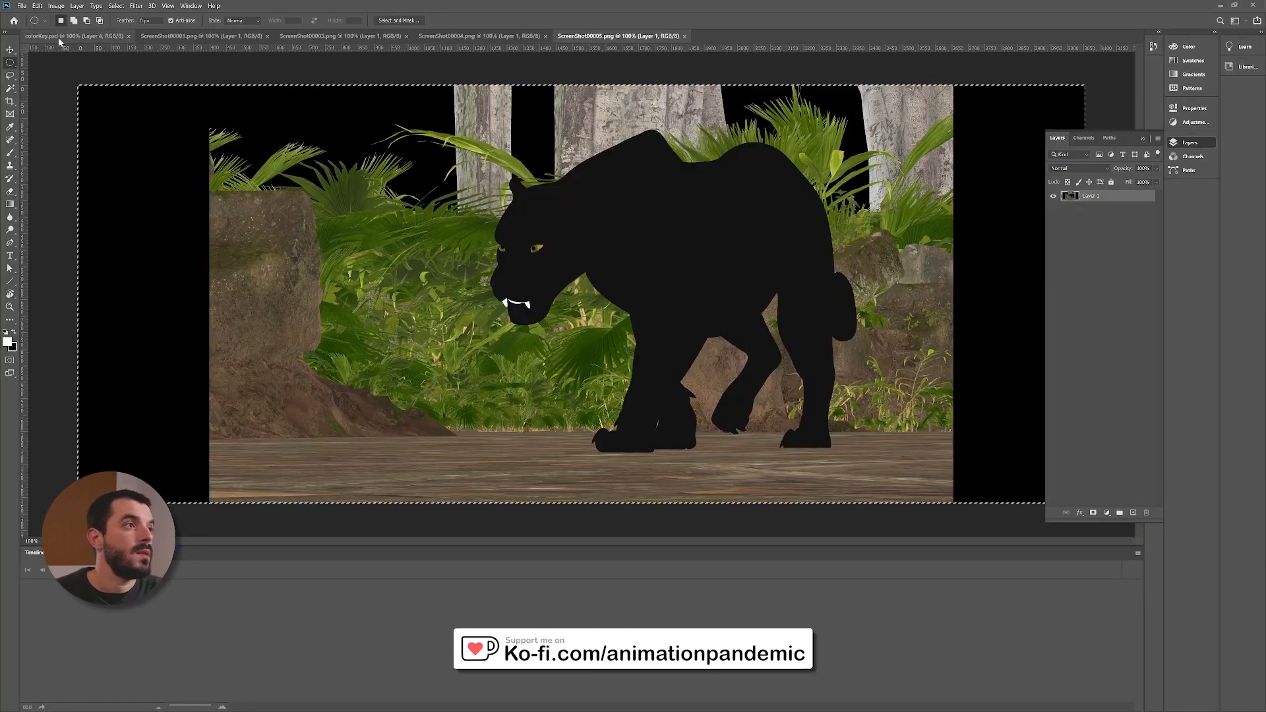
left_click(78, 36)
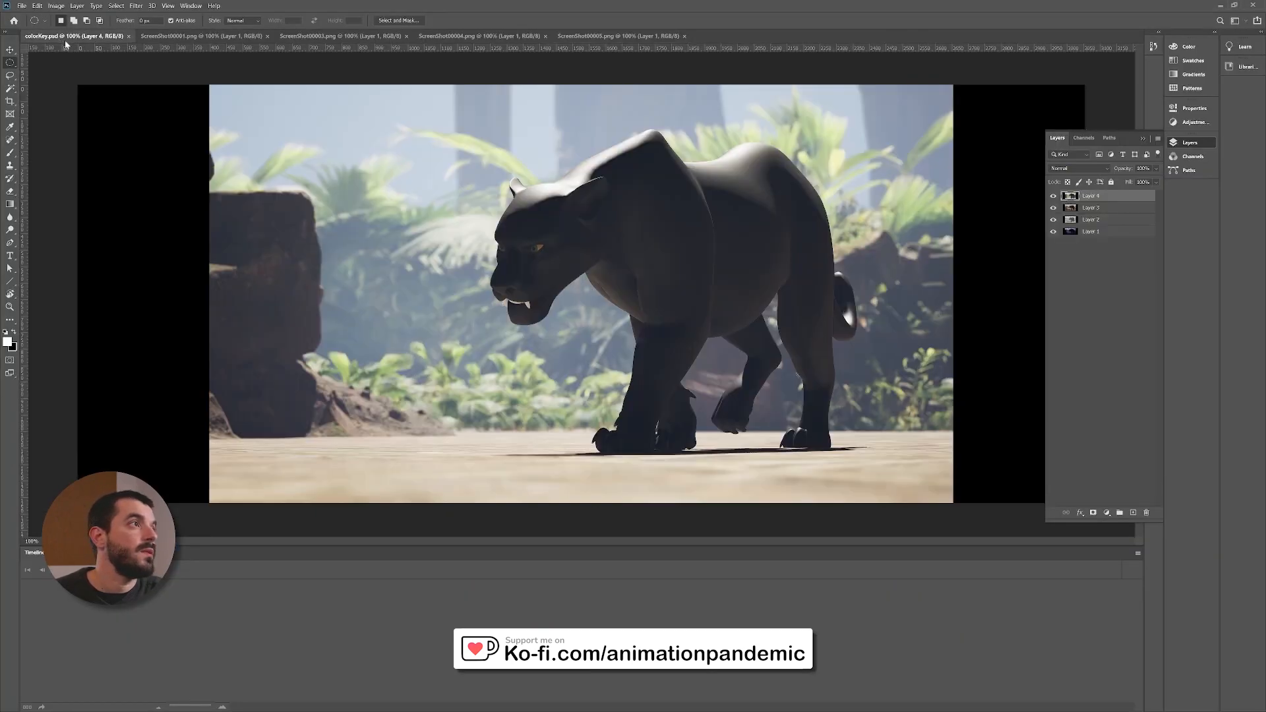
key("ctrl+v")
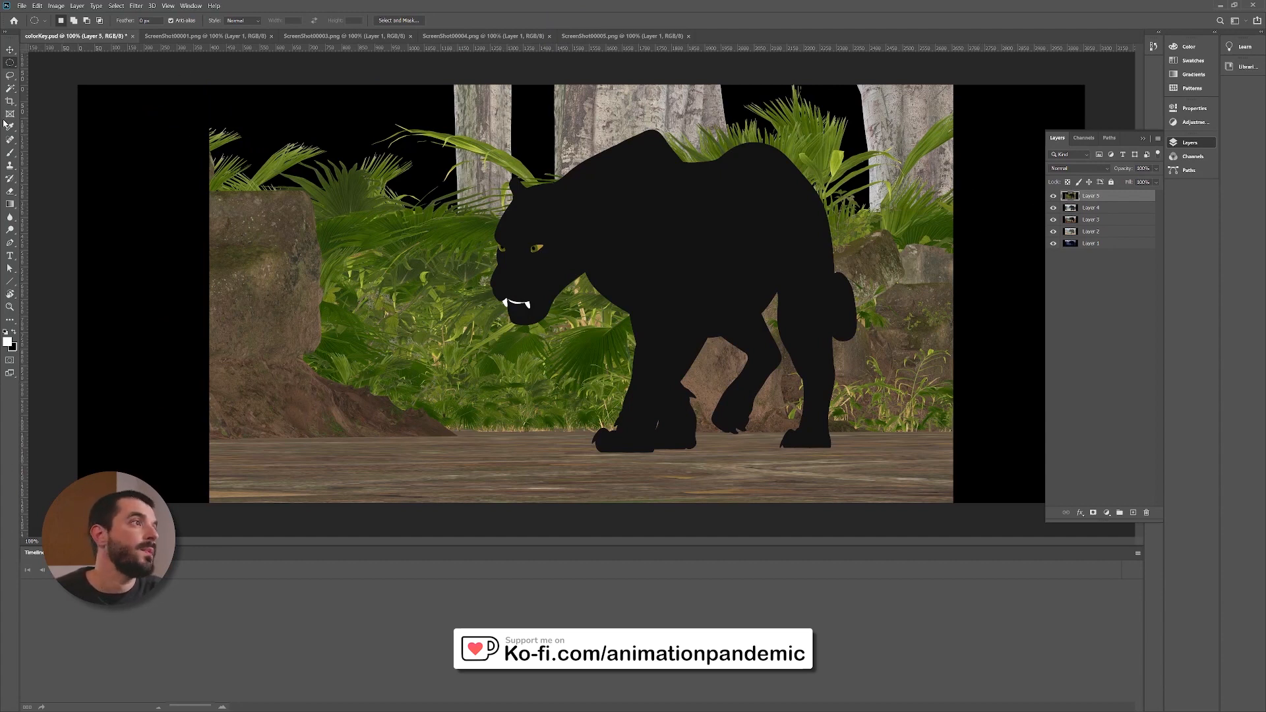
Step: Select the panther's dark silhouette with the Magic Wand and use it to mask a new group named panther, placed below Layer 5
left_click(10, 87)
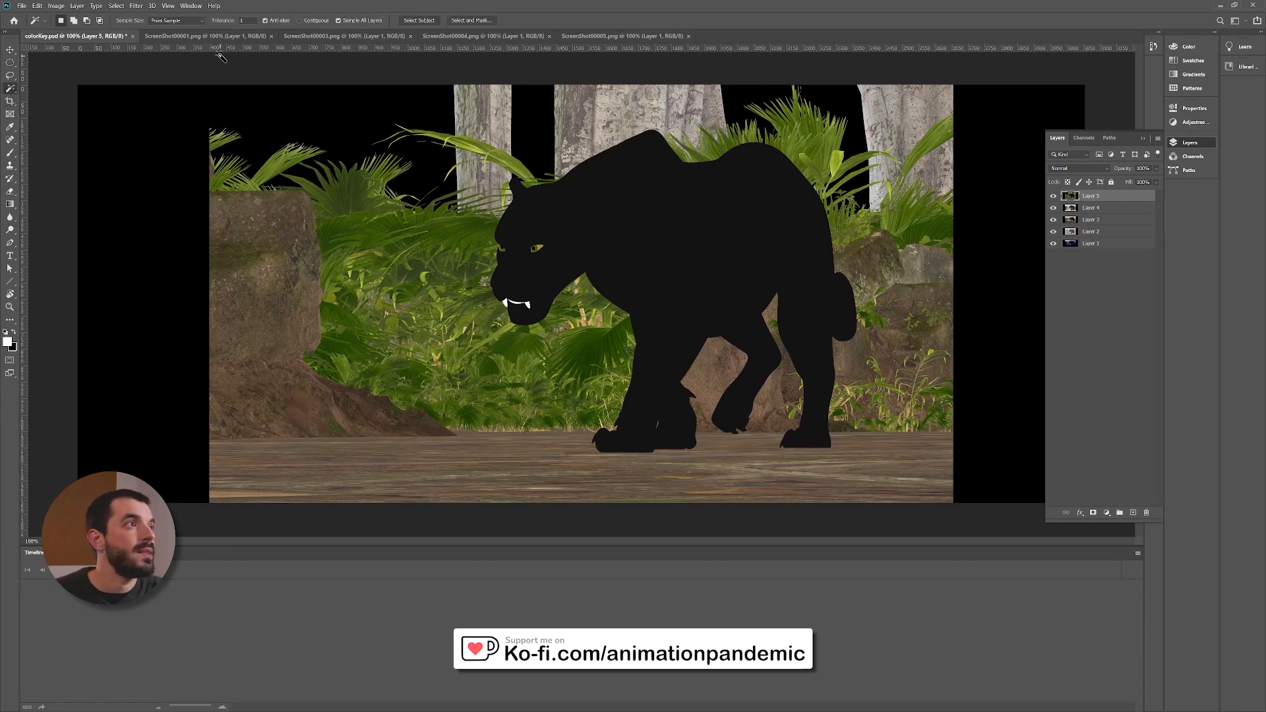
left_click(794, 260)
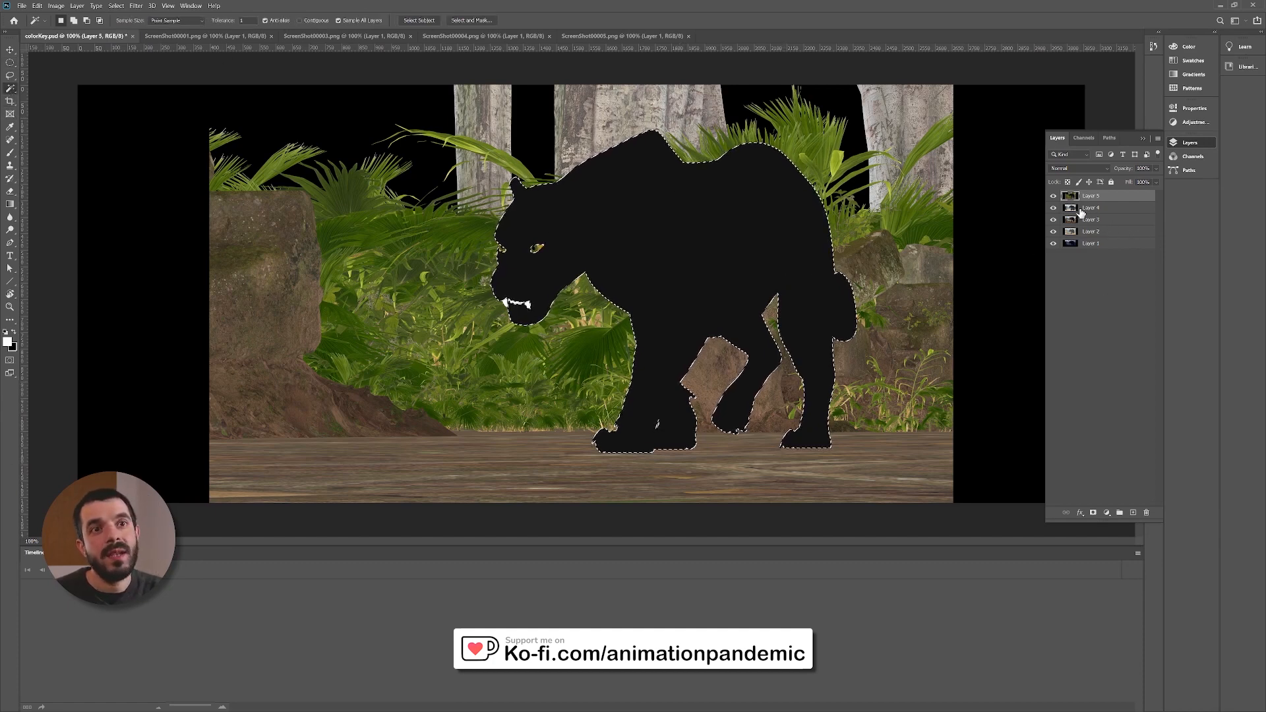
left_click(1120, 512)
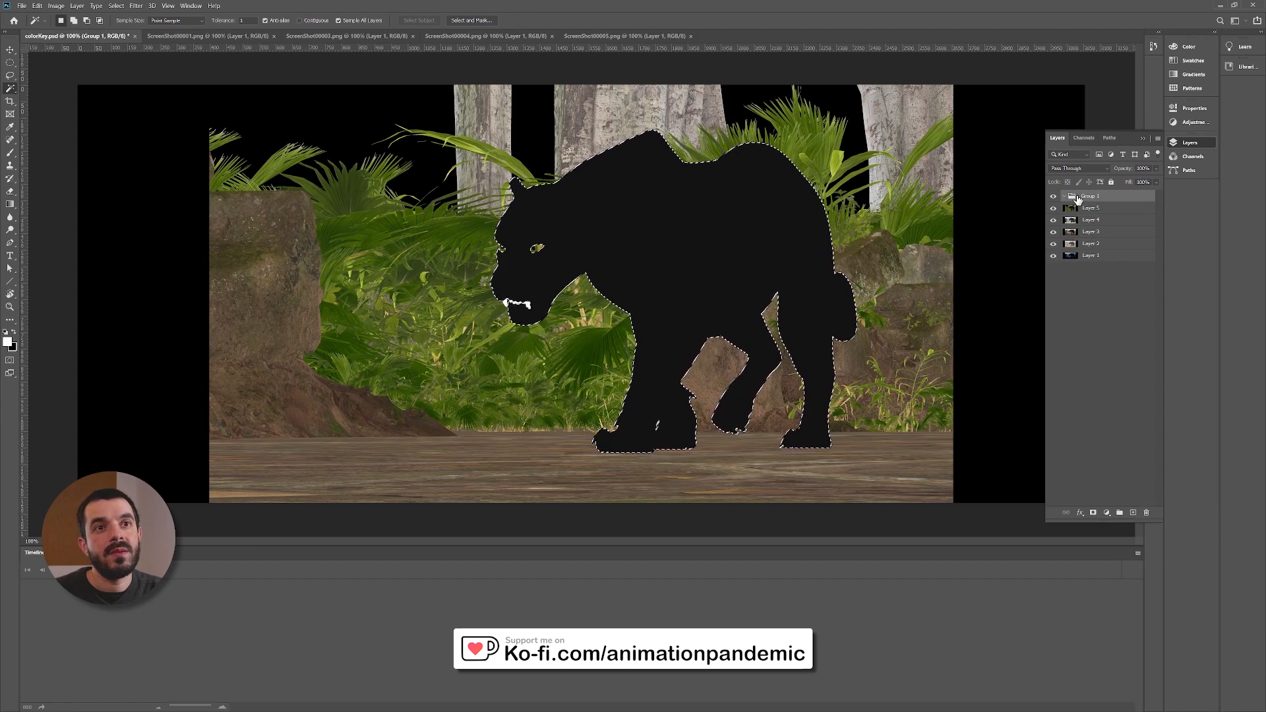
left_click_drag(1078, 199, 1082, 214)
double_click(1094, 208)
type("panther")
key("Return")
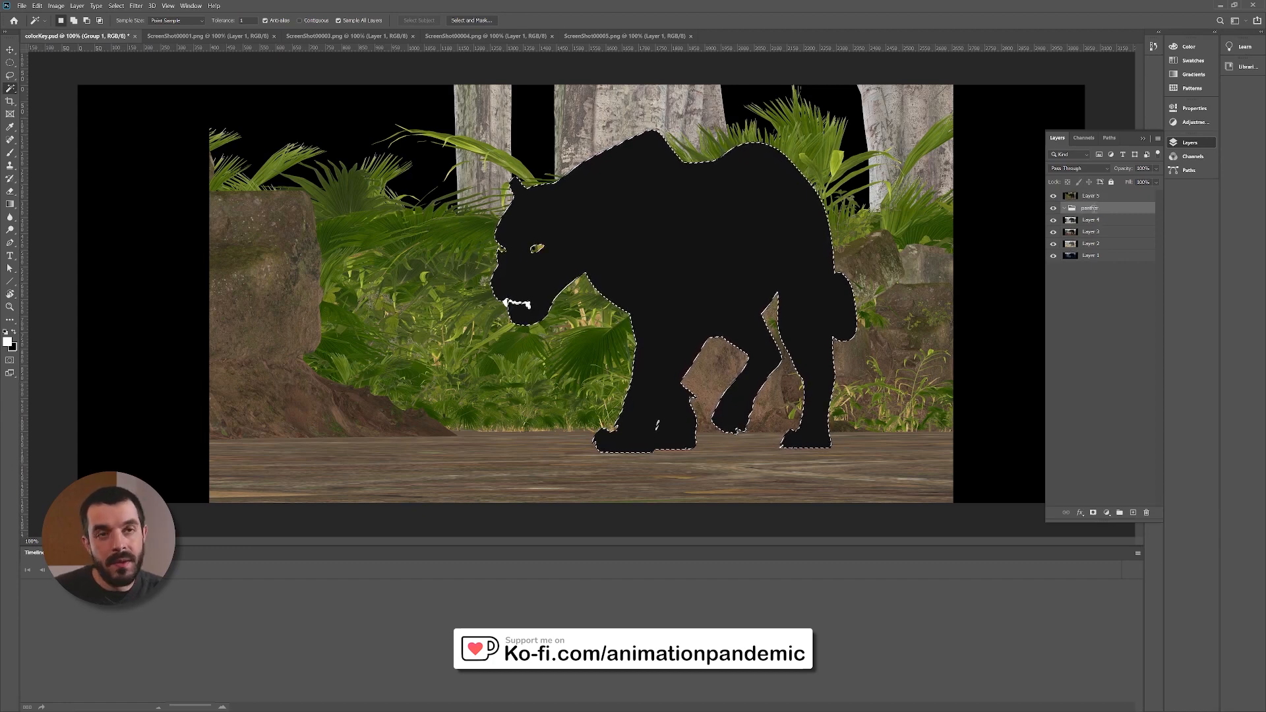
left_click(1093, 512)
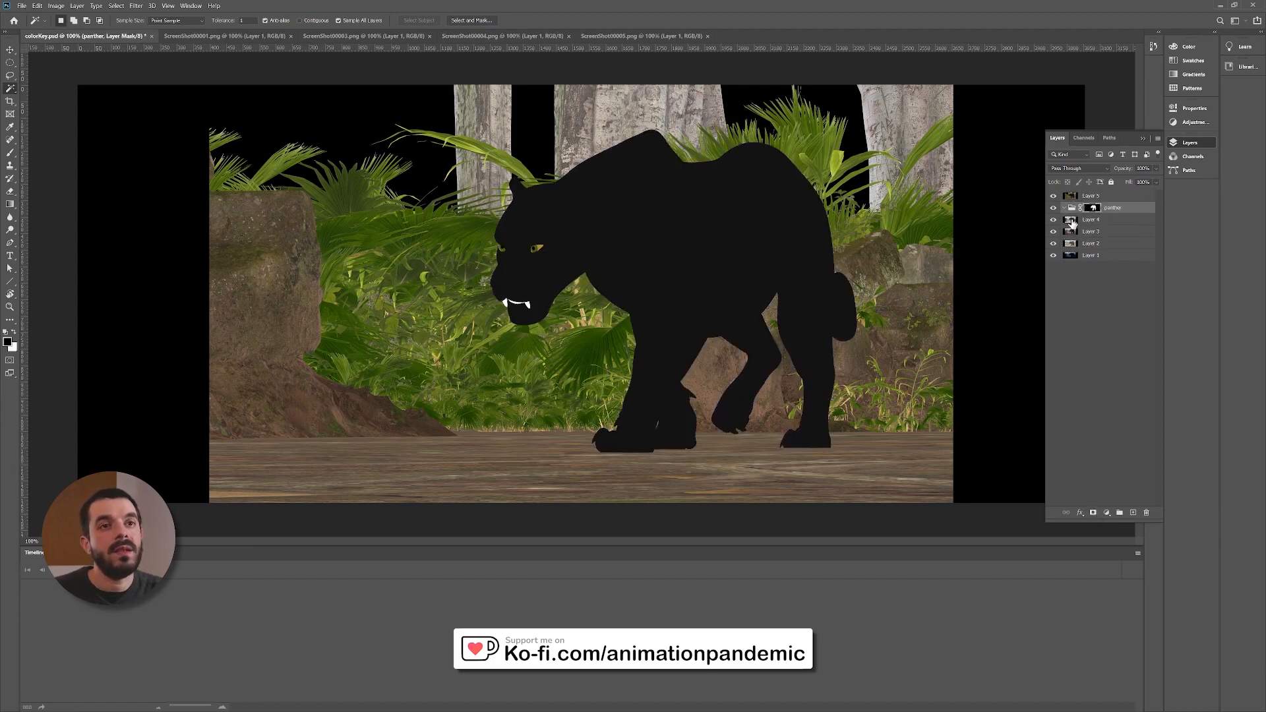
Step: Hide Layer 5, duplicate Layers 1 through 4 and place the copies inside the panther group
left_click(1053, 196)
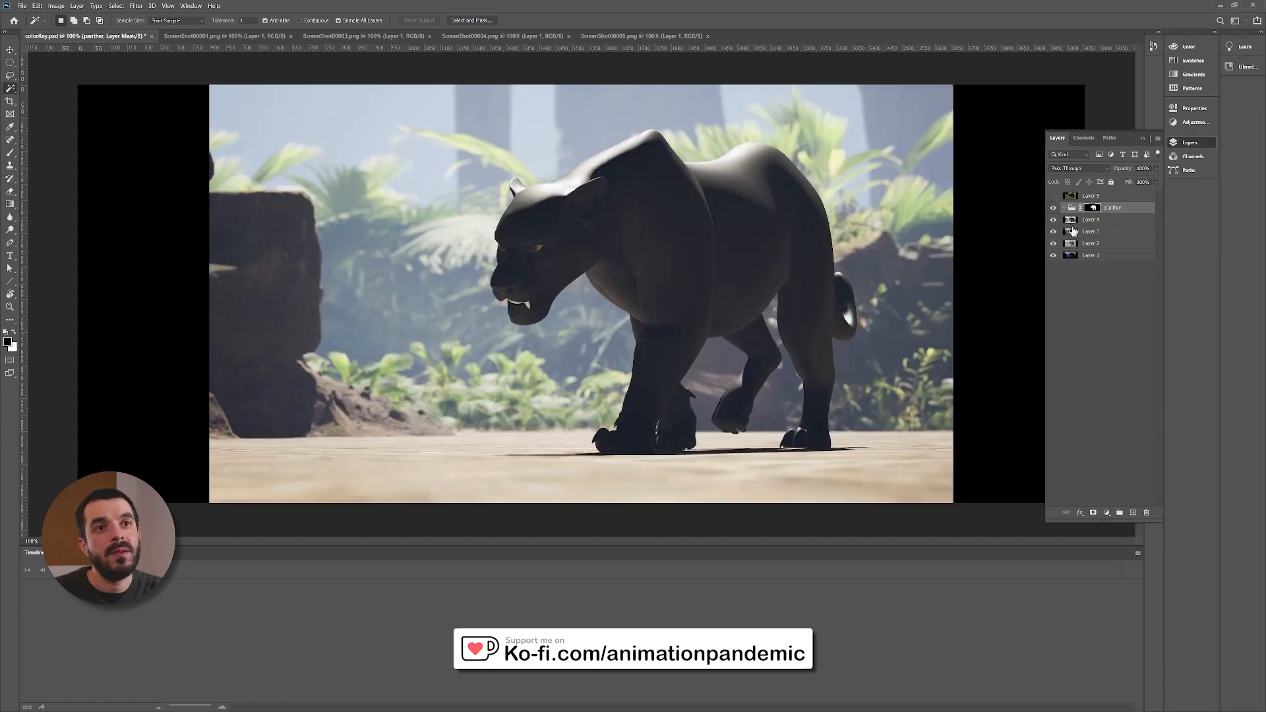
left_click(1072, 221)
left_click(1072, 253, "shift")
left_click_drag(1072, 251, 1134, 513)
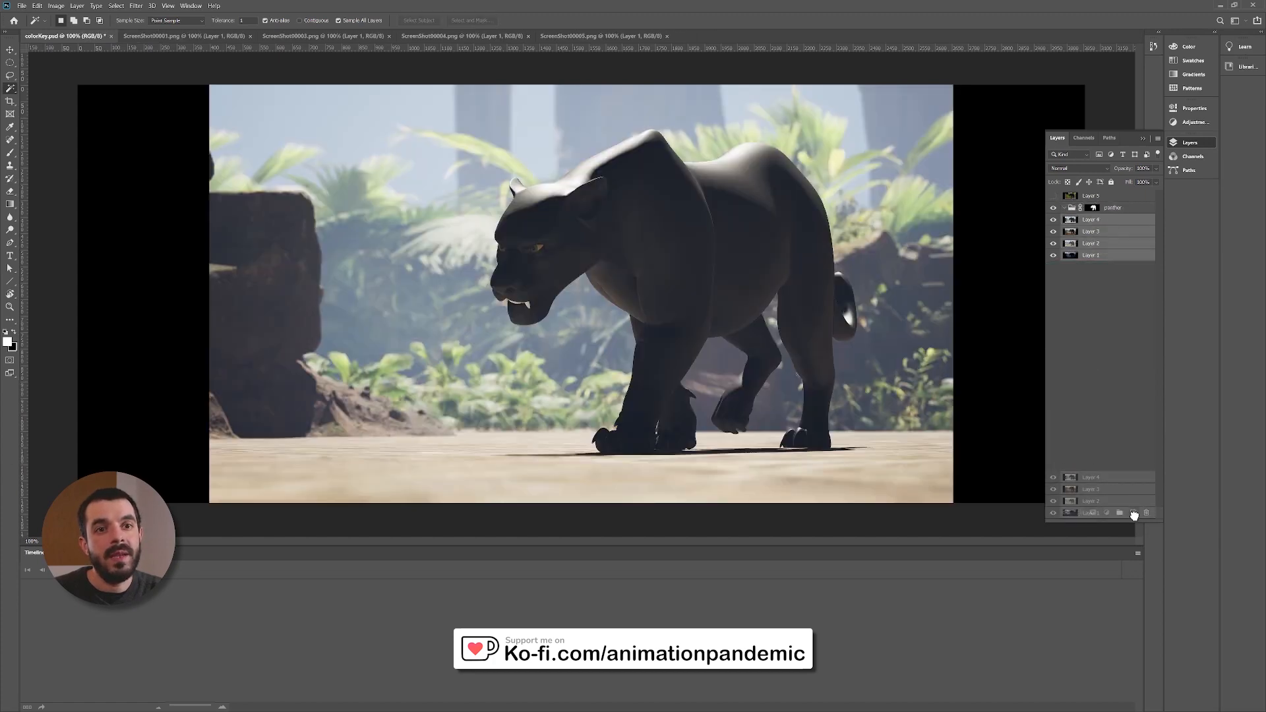
left_click_drag(1091, 246, 1108, 214)
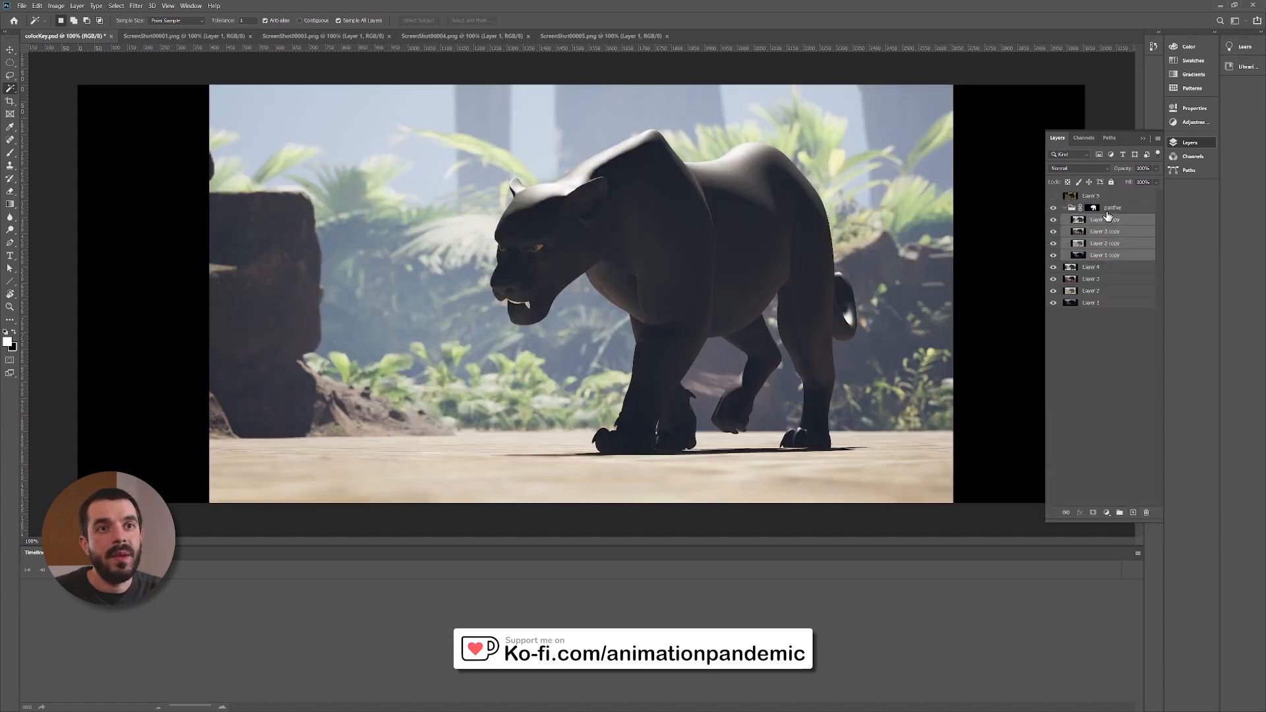
Step: Try desaturating the panther with a Vibrance adjustment layer set to -100, and undo it
left_click(1106, 513)
left_click(1131, 586)
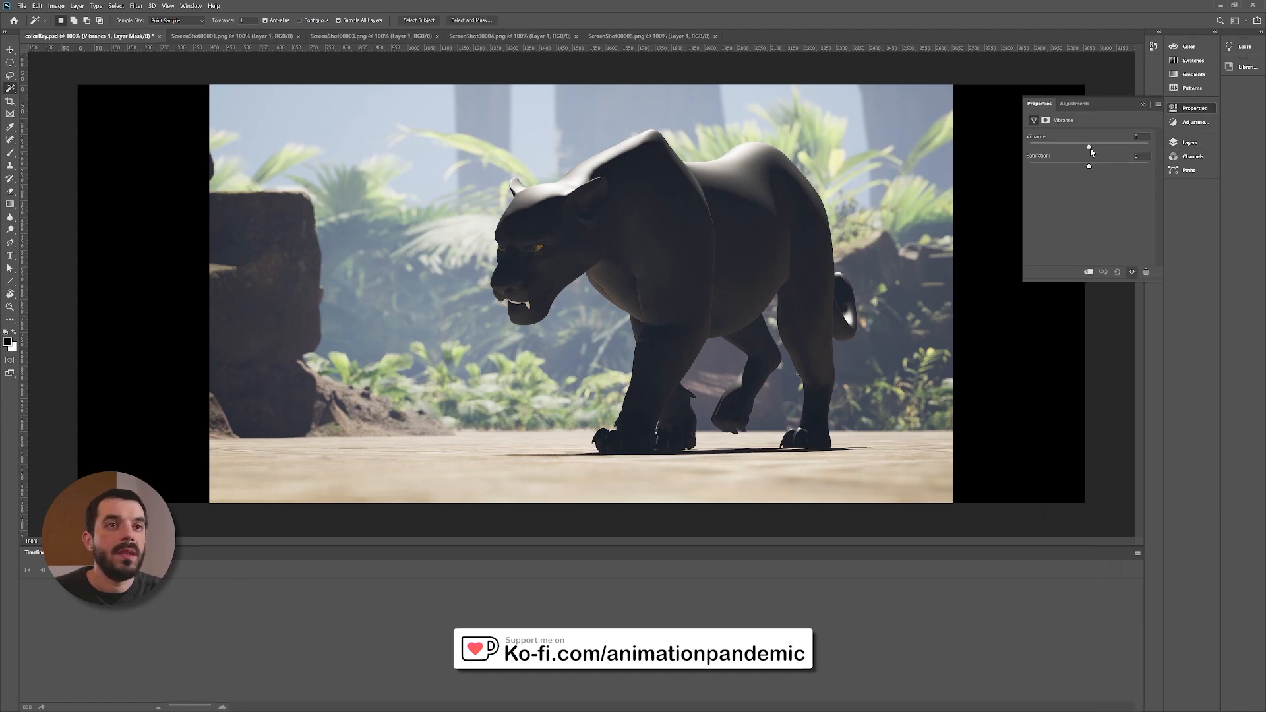
left_click_drag(1089, 146, 1019, 145)
left_click_drag(1261, 139, 789, 102)
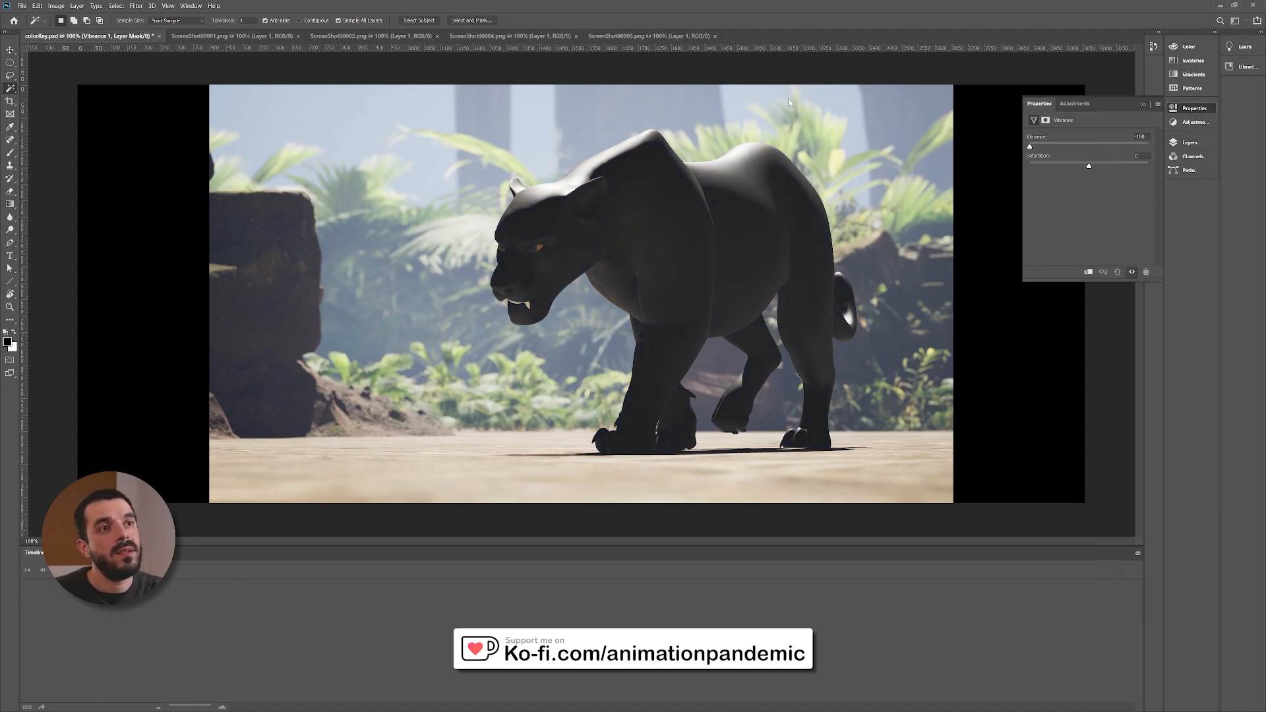
key("ctrl+z")
key("ctrl+z")
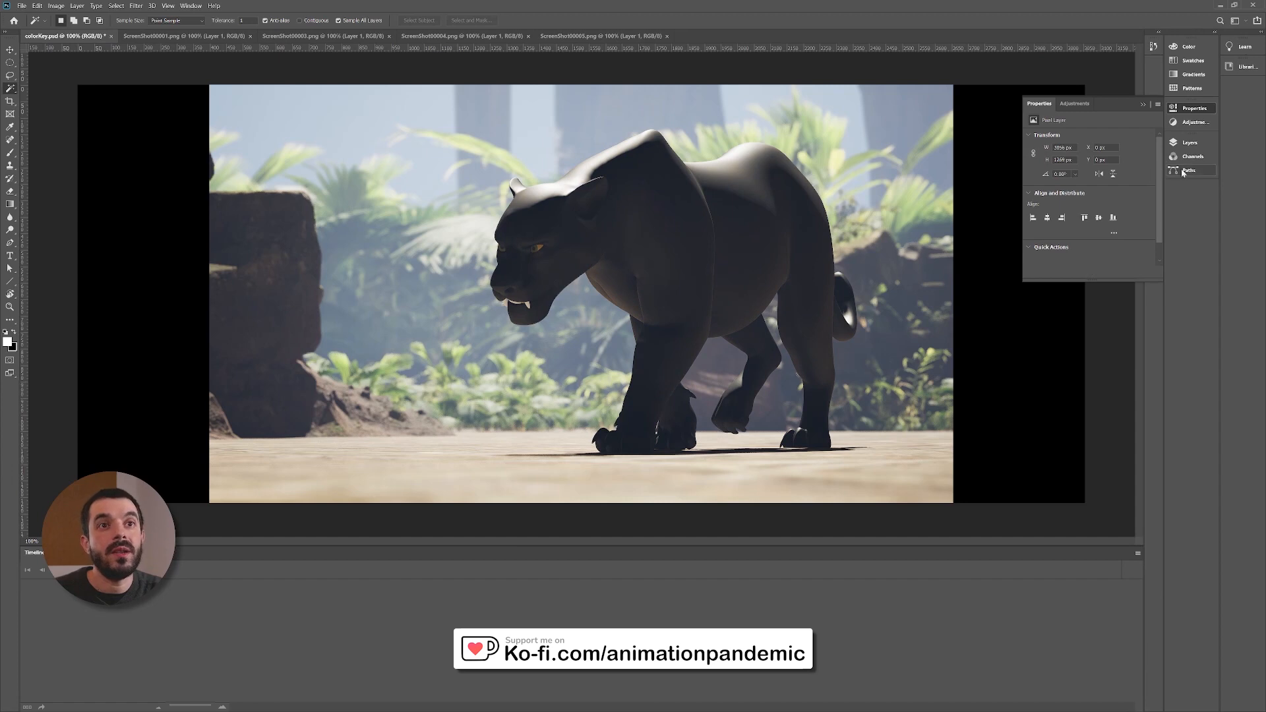
Step: Move Layer 1 copy to the top of the panther group and hide the other three copies
left_click(1188, 145)
left_click(1092, 359)
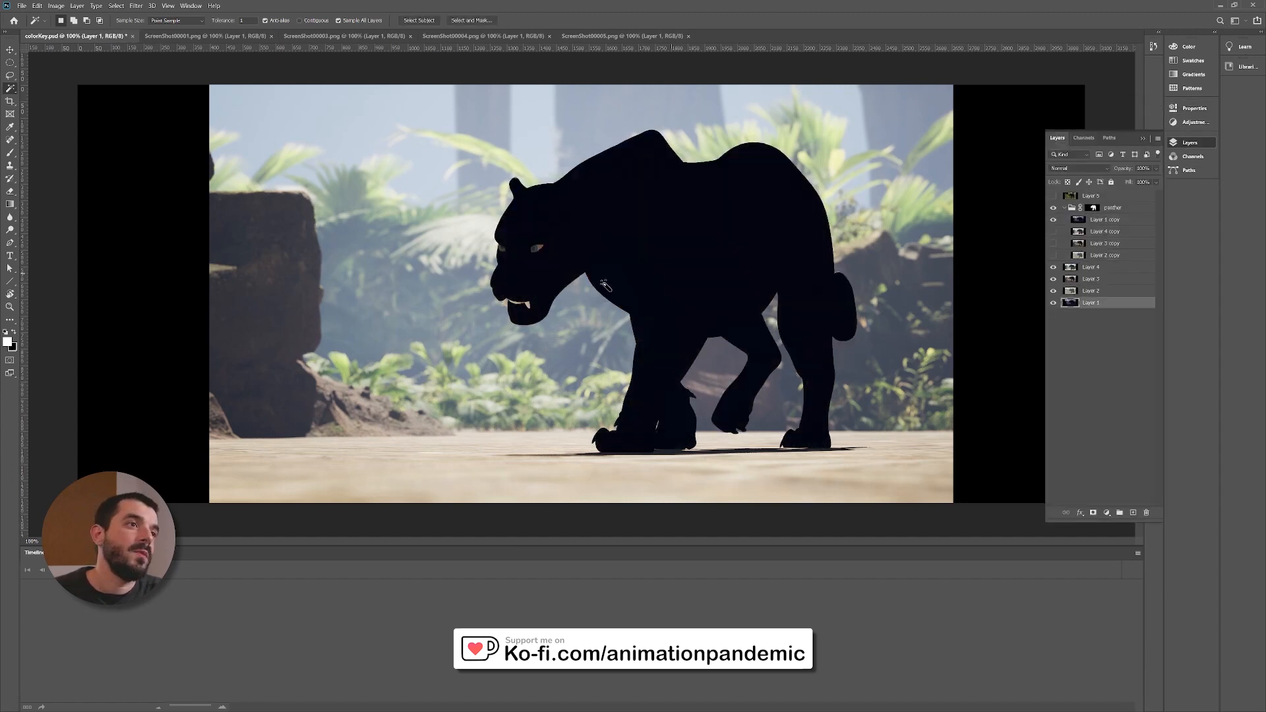
Step: Lasso the panther's teeth area on Layer 5, fill the selection white on the panther group's mask, and hide Layer 5
left_click(1054, 196)
left_click(1069, 196)
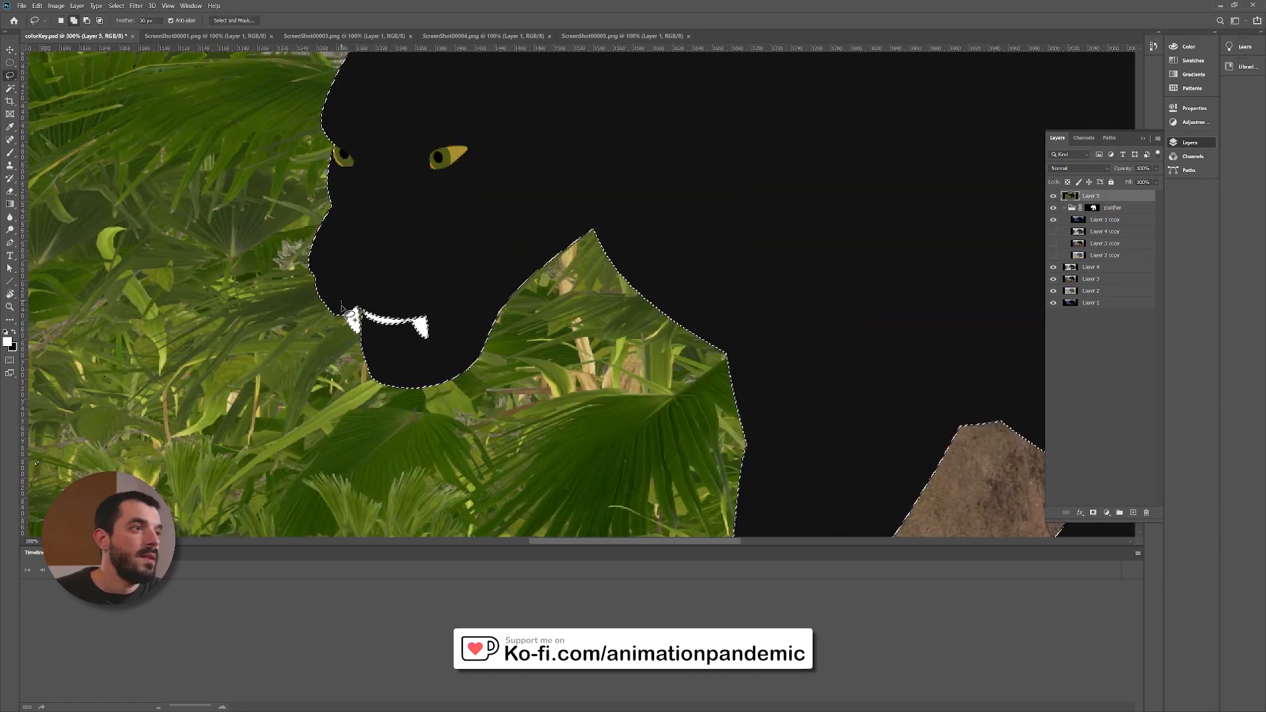
mouse_move(365, 305)
left_mouse_down()
mouse_move(384, 344)
mouse_move(431, 346)
mouse_move(439, 290)
left_mouse_up()
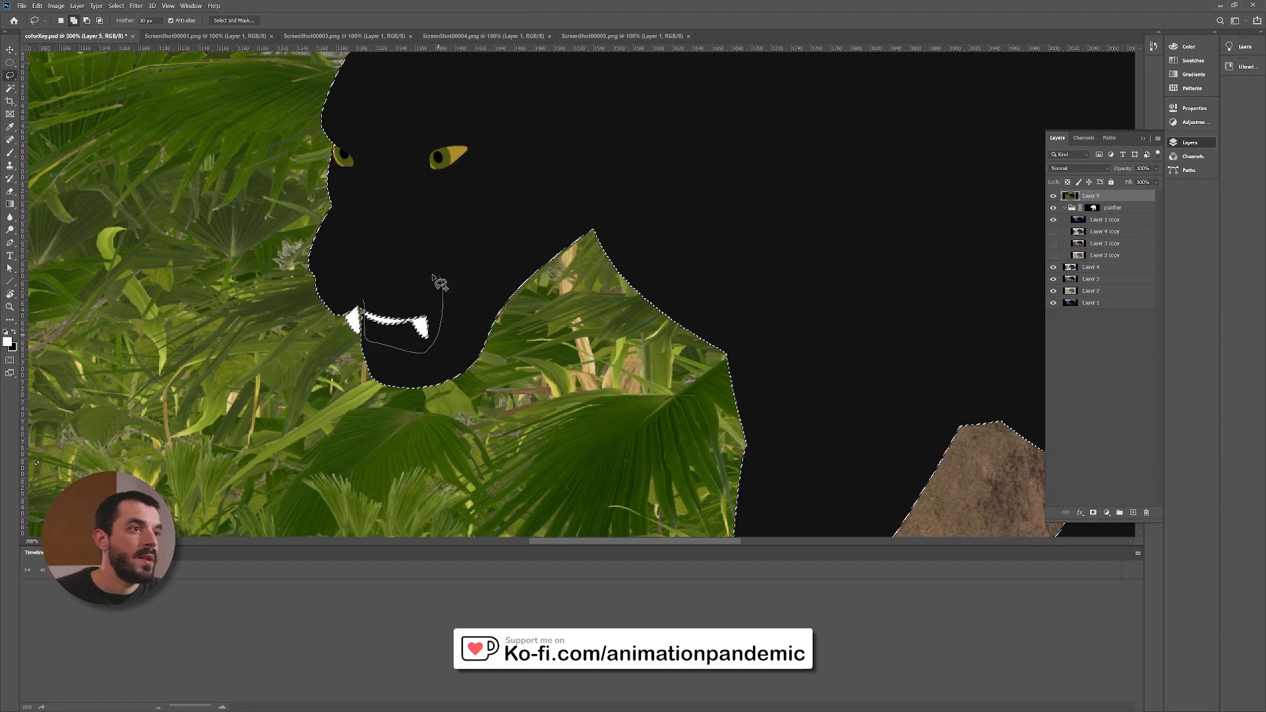
left_click(1093, 208)
key("x")
key("alt+BackSpace")
key("ctrl+d")
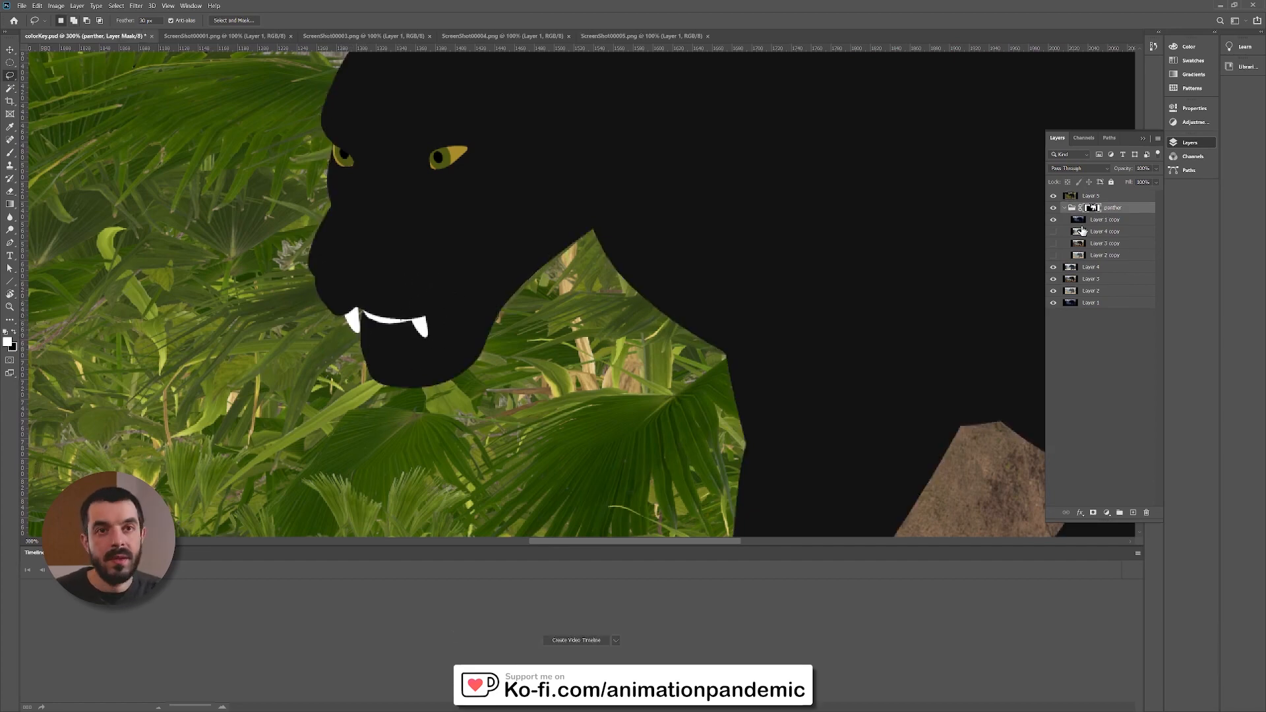
left_click(1053, 196)
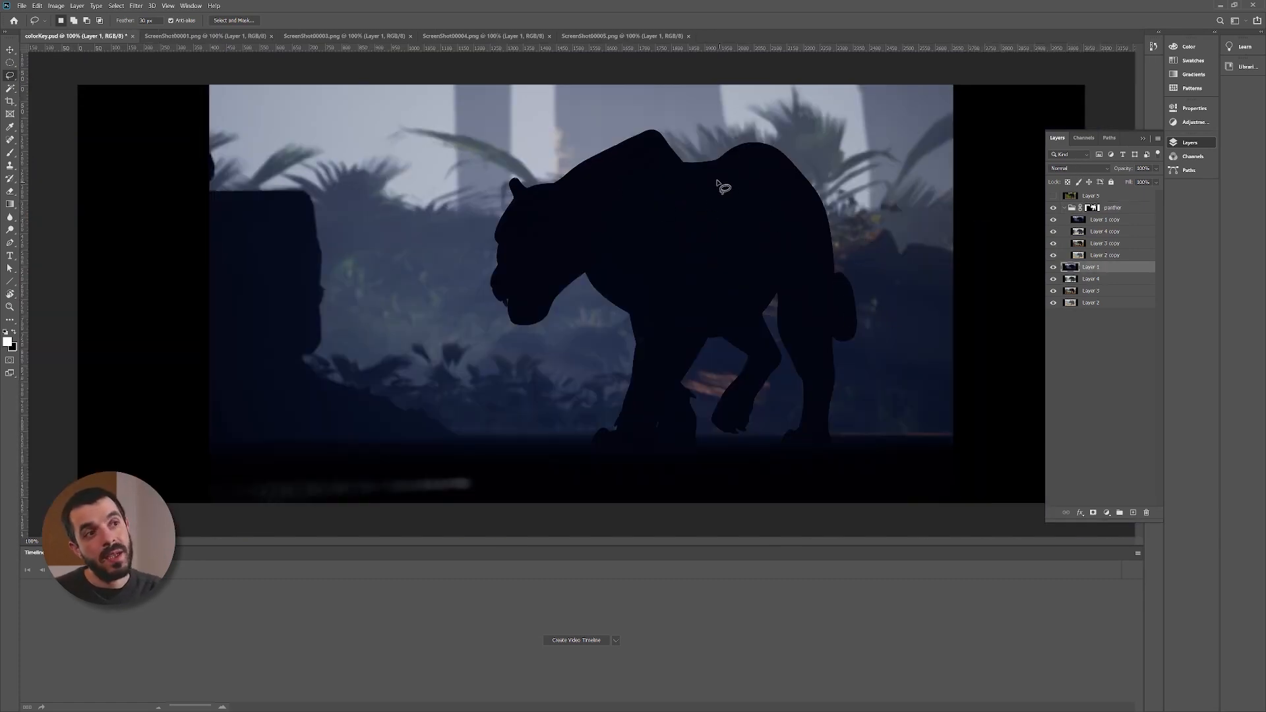
Step: Rename Layer 4 copy to rim and move it to the top of the panther group
left_click_drag(1100, 255, 1094, 242)
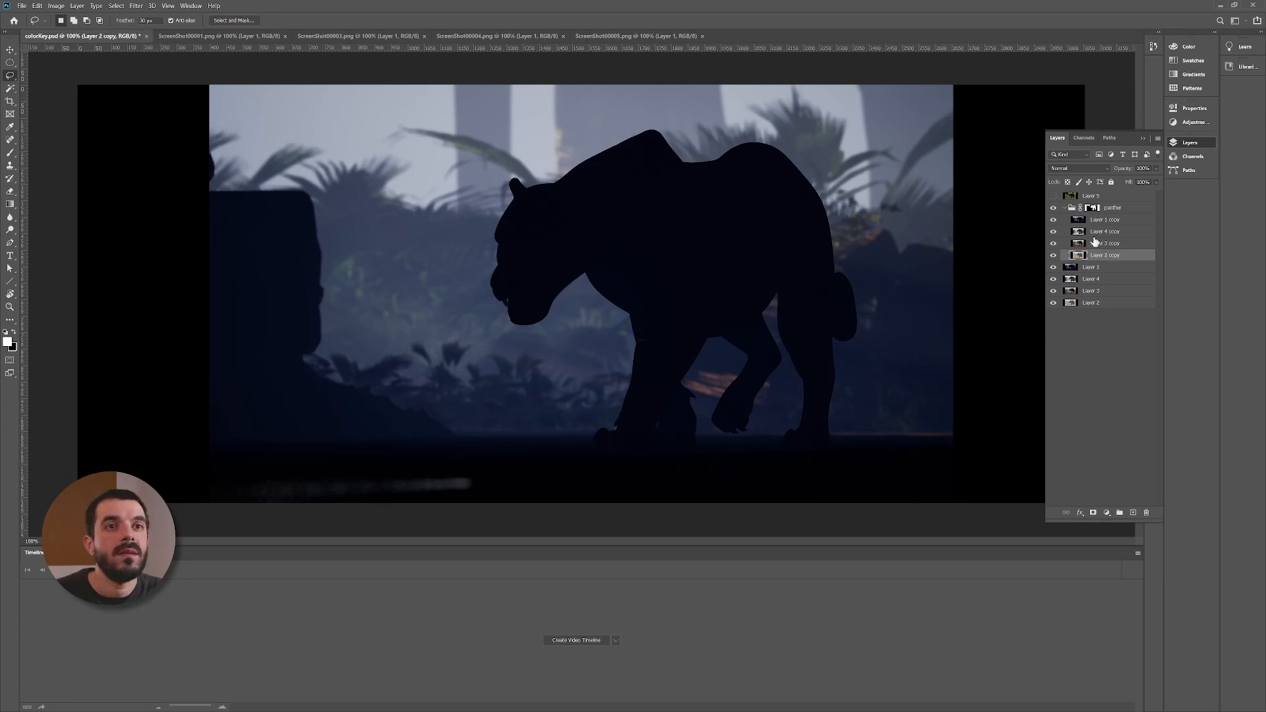
left_click(1097, 234)
double_click(1100, 233)
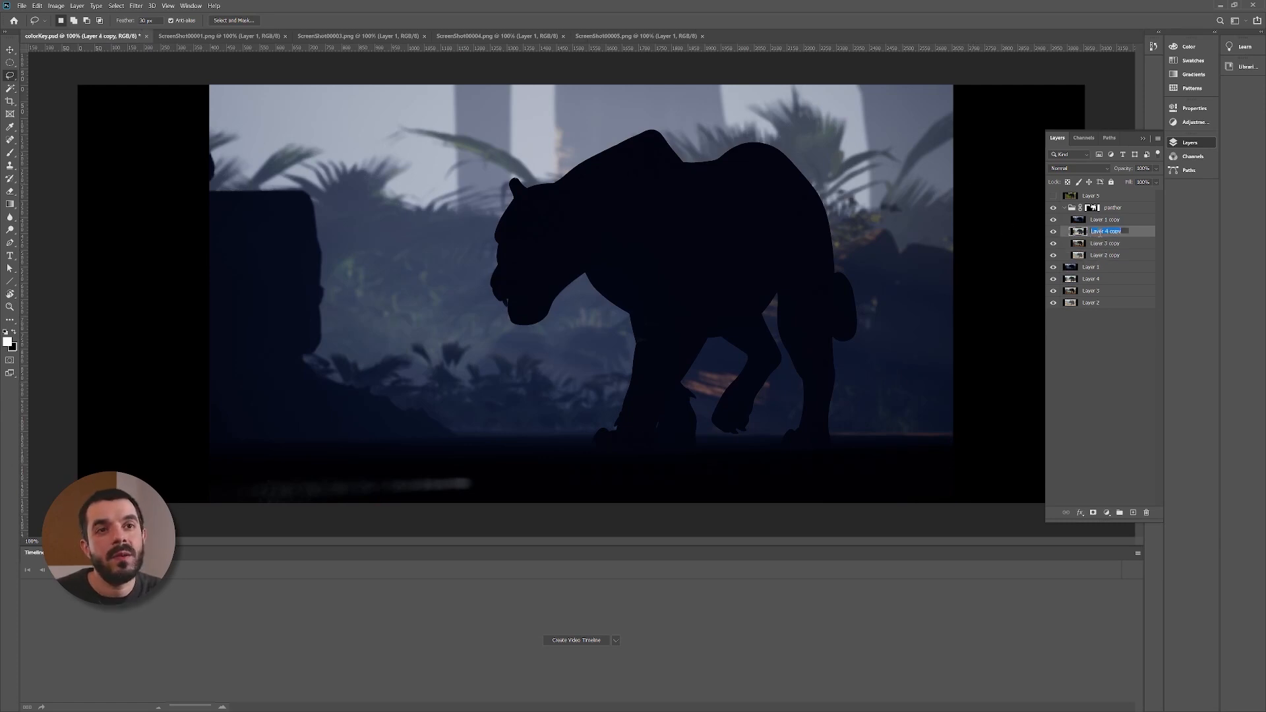
type("rim")
key("Return")
left_click_drag(1100, 236, 1099, 219)
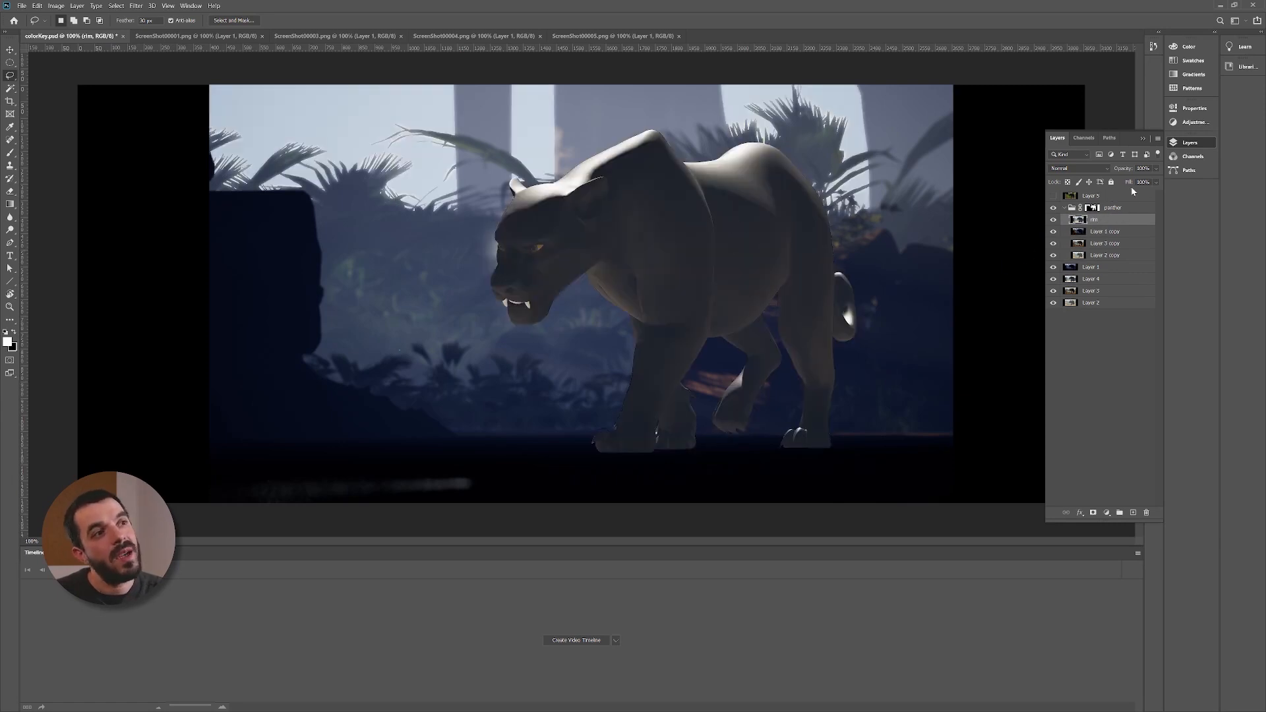
Step: Lower the rim layer's opacity to about 22% so only a faint light remains on the panther
left_click(1156, 169)
left_click_drag(1127, 178, 1125, 180)
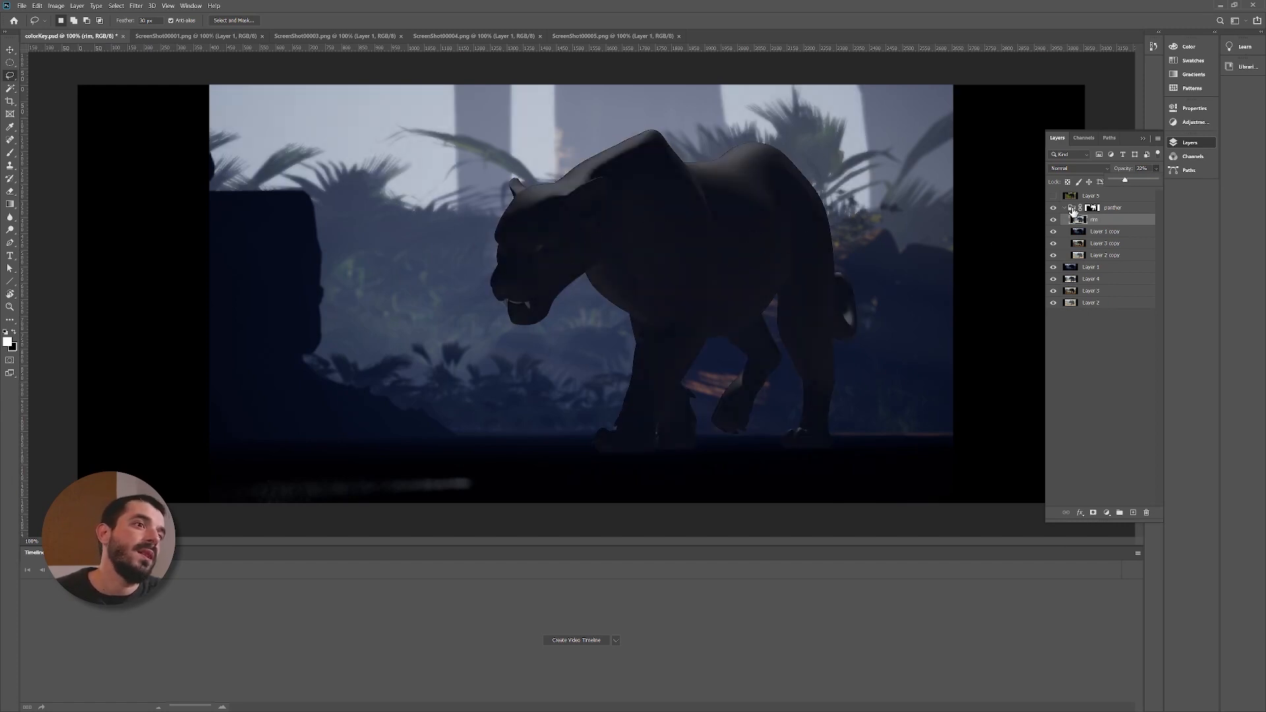
left_click_drag(1121, 184, 1122, 184)
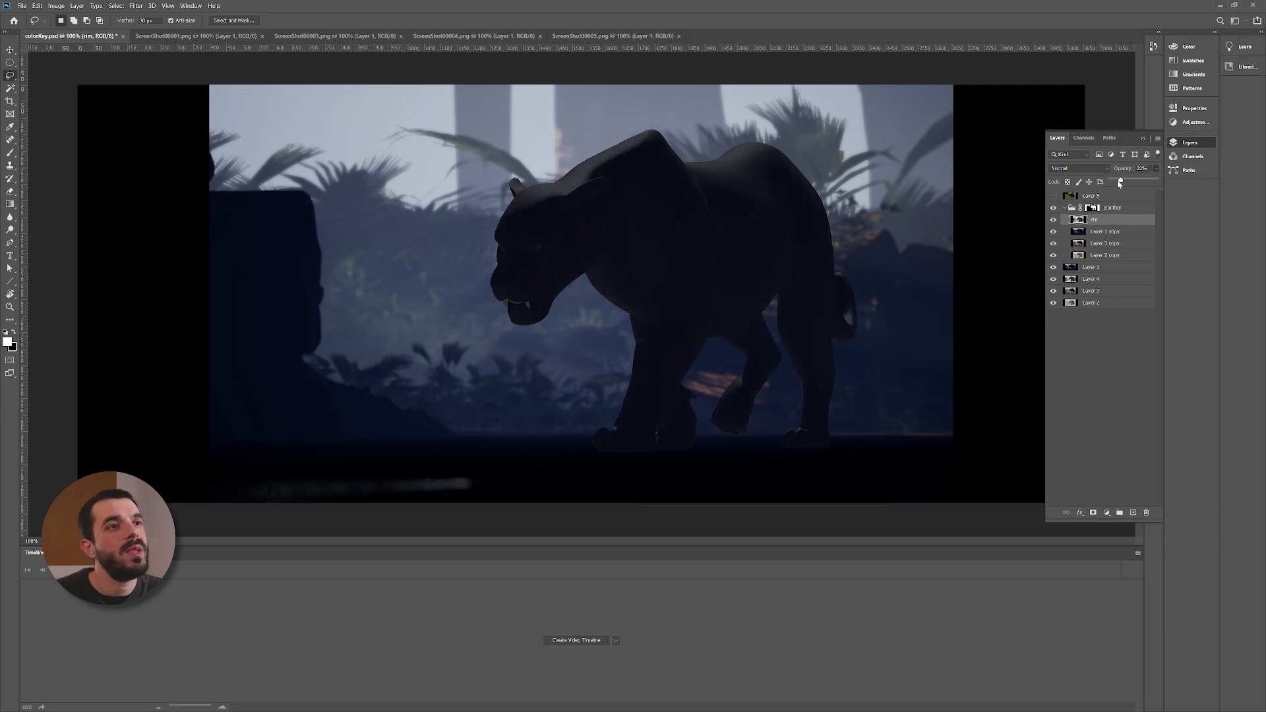
scroll(729, 195, "up", 1)
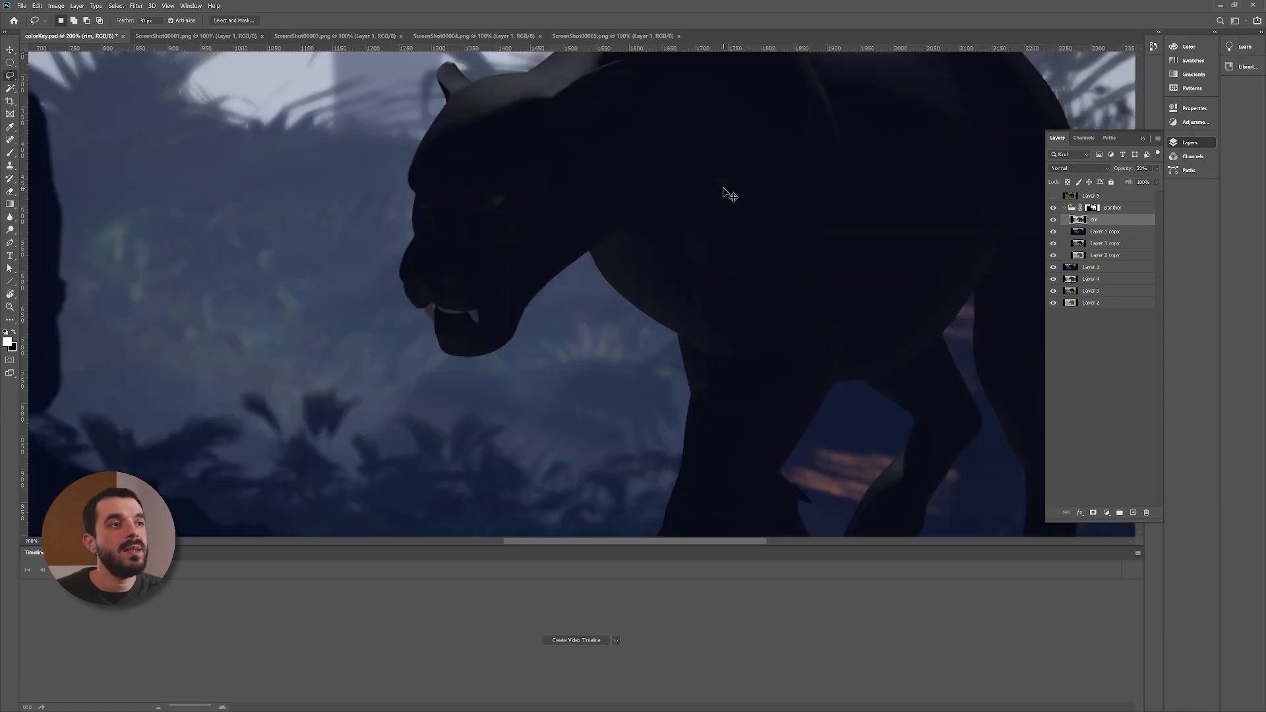
scroll(729, 195, "down", 1)
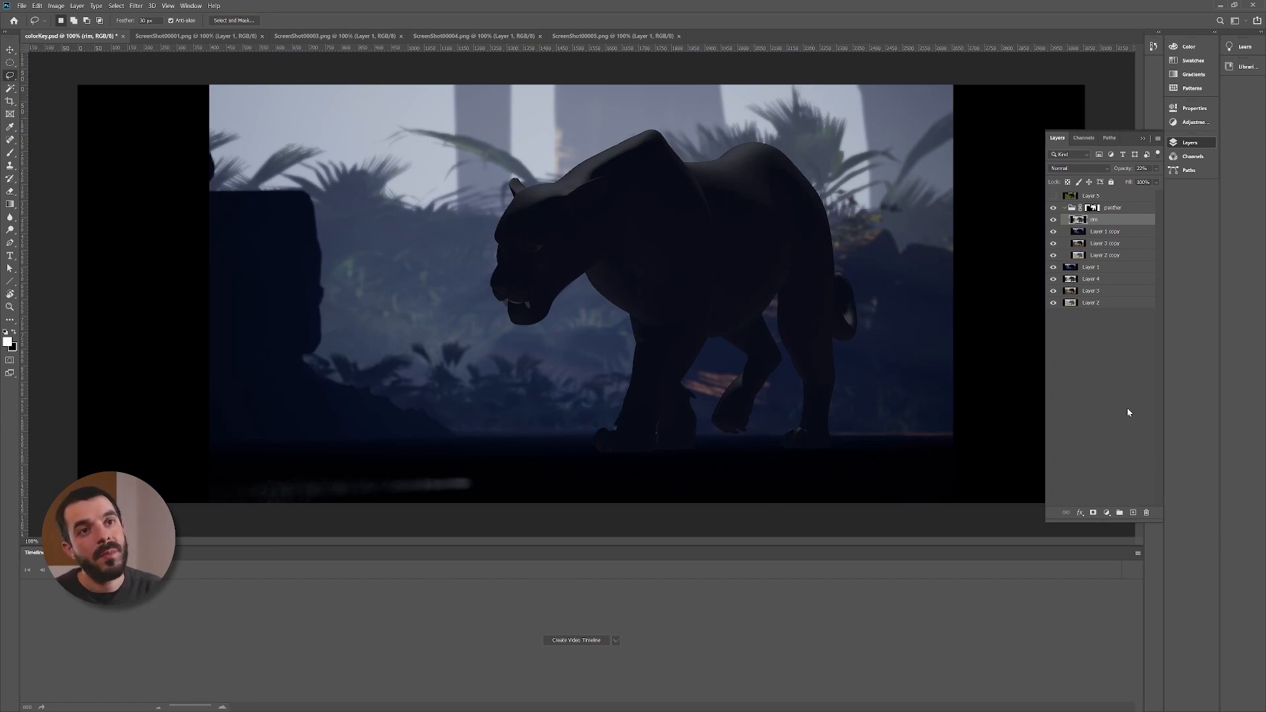
Step: Add a layer mask to the rim layer and paint black on it over the panther's body with a large soft brush
left_click(1093, 512)
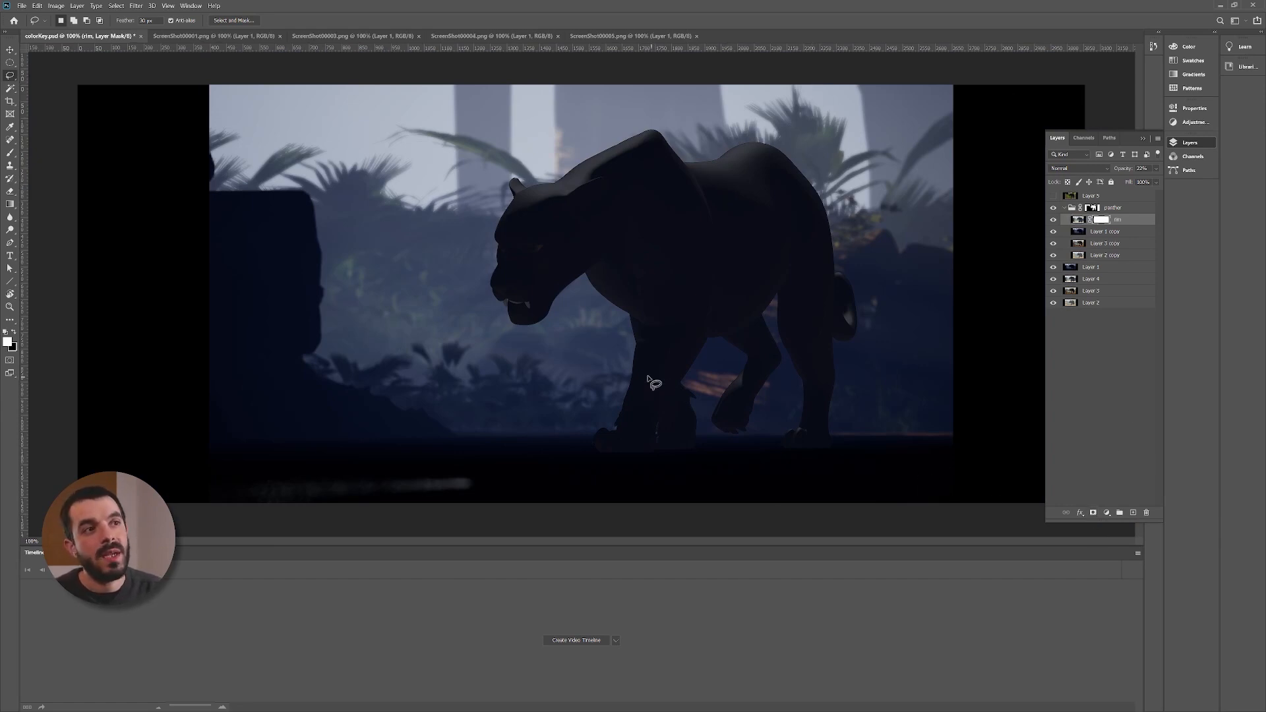
key("x")
key("b")
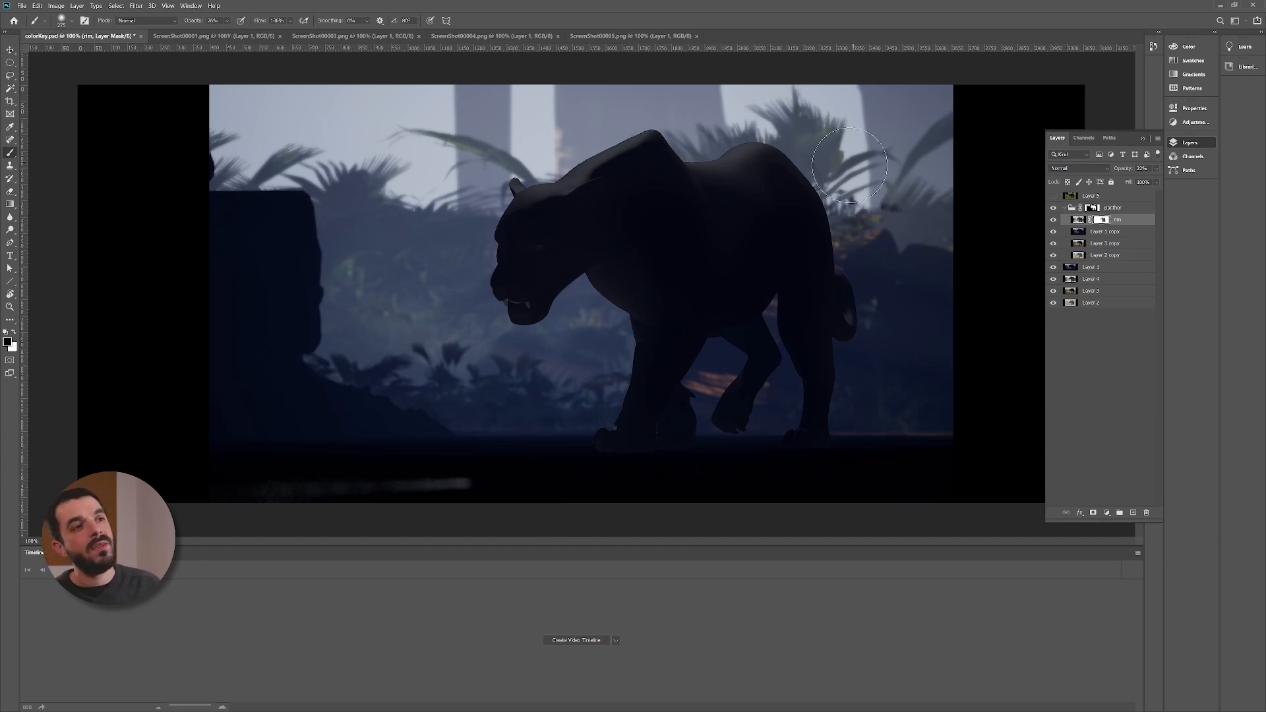
Step: Show Layer 5 again and fill the panther group's whole mask with black
left_click(1087, 209)
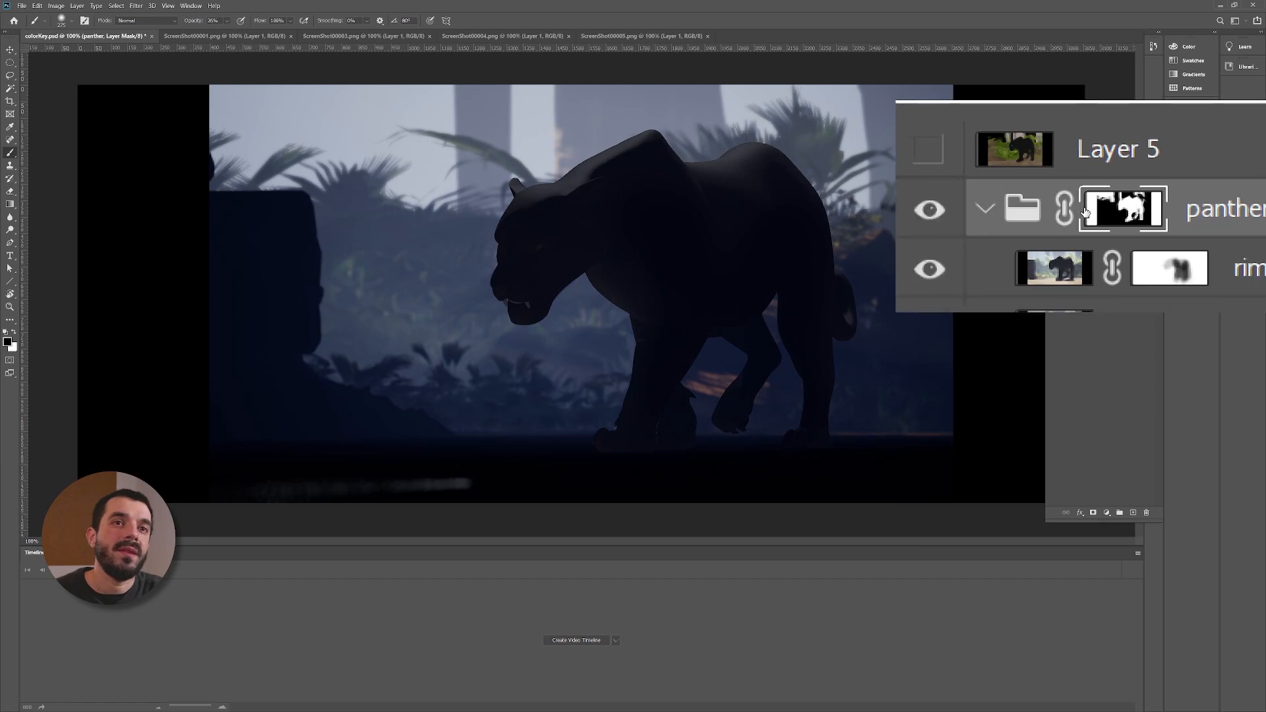
left_click(1054, 208)
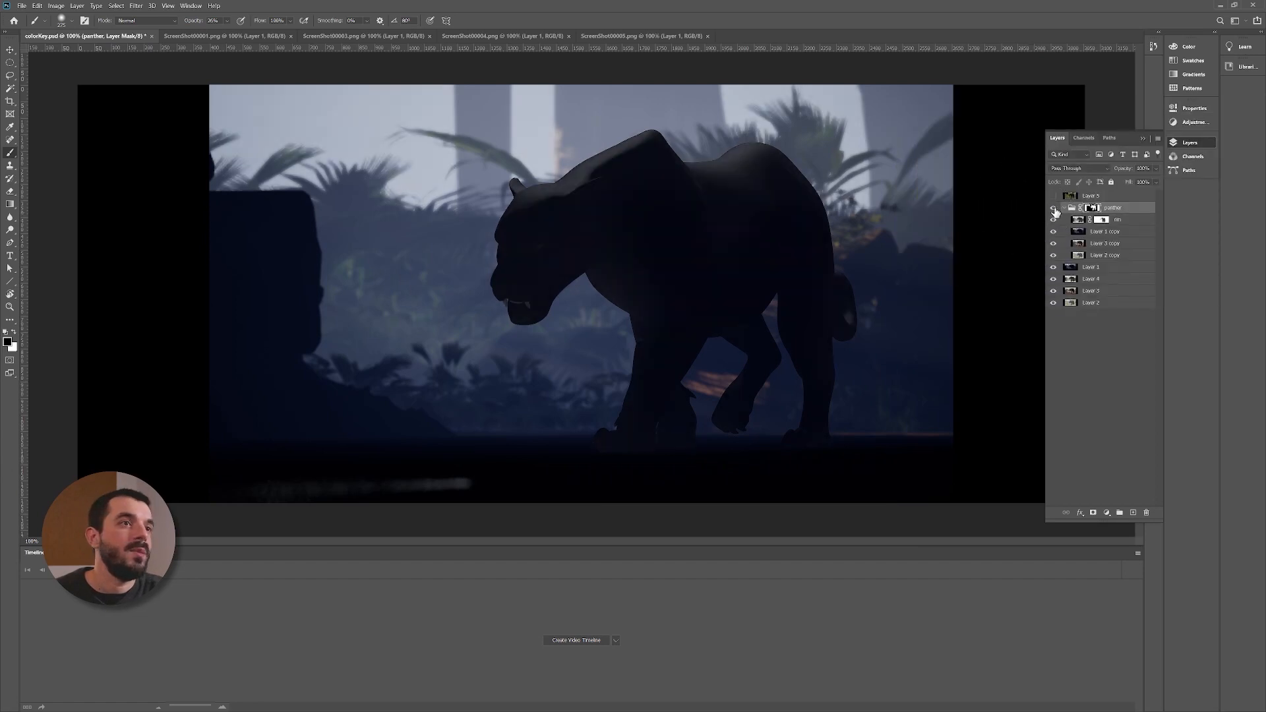
left_click(1054, 196)
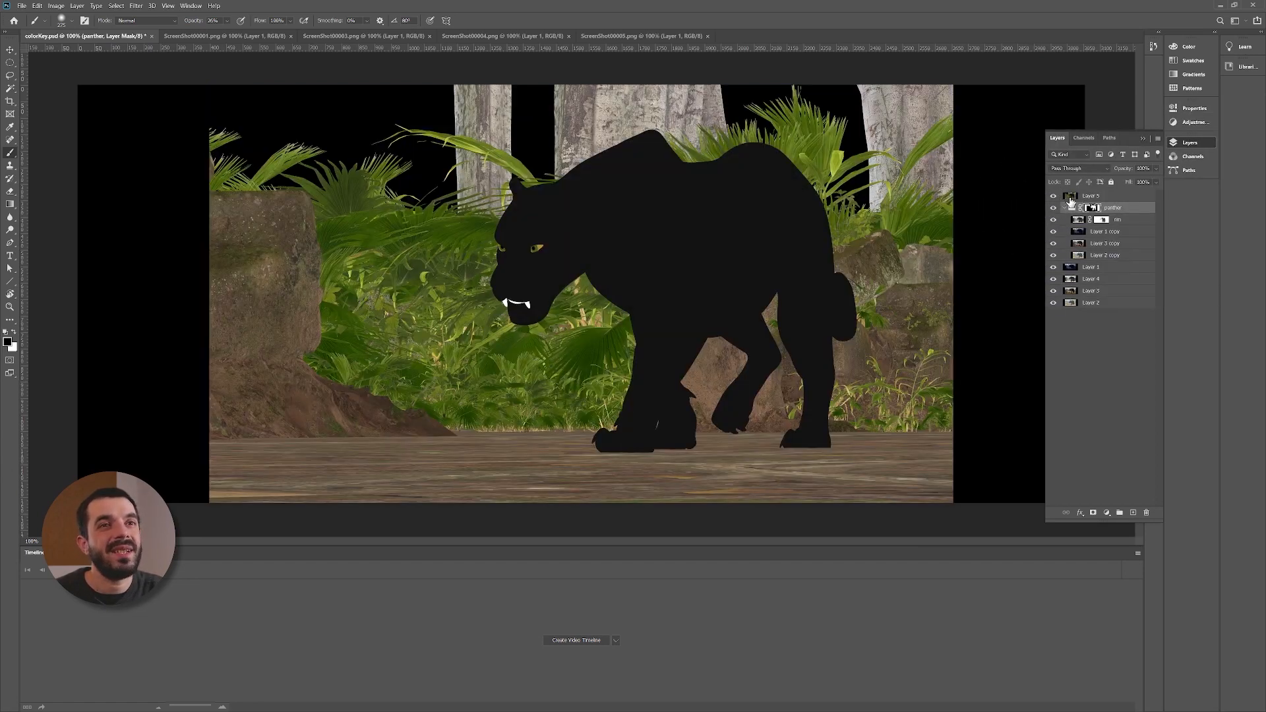
left_click(1070, 198)
left_click(9, 89)
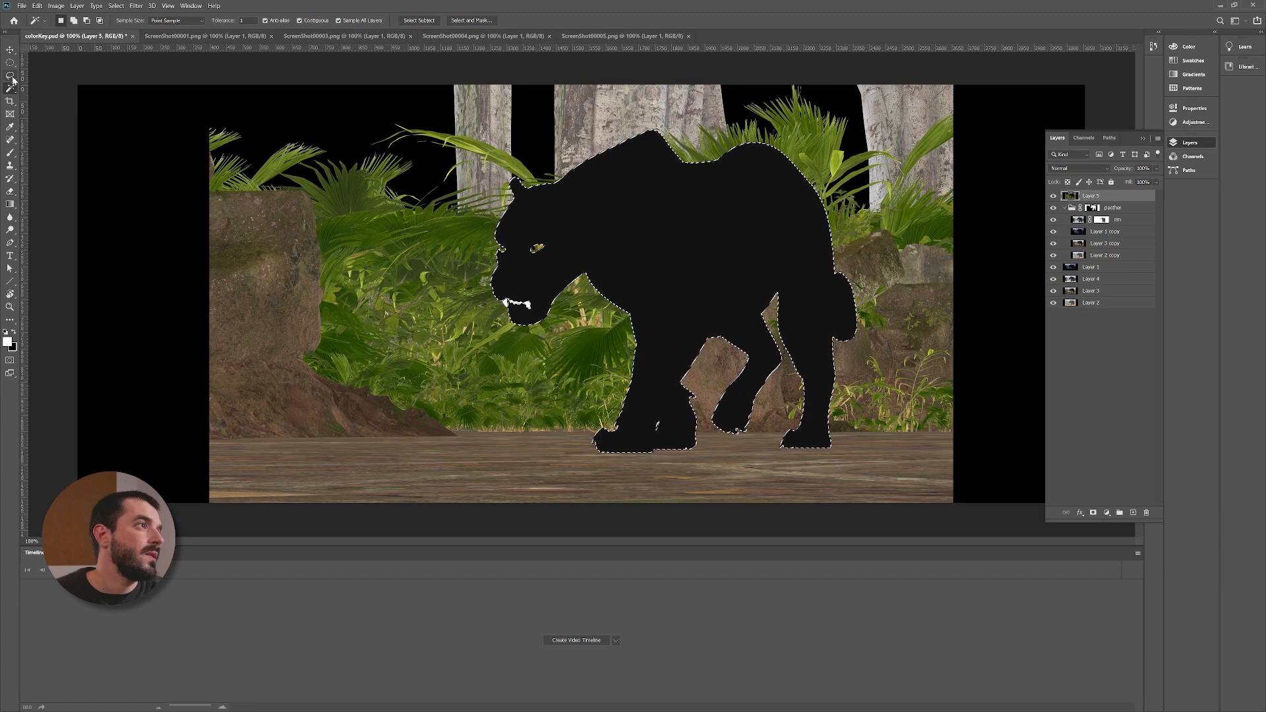
left_click(10, 76)
key("ctrl+plus")
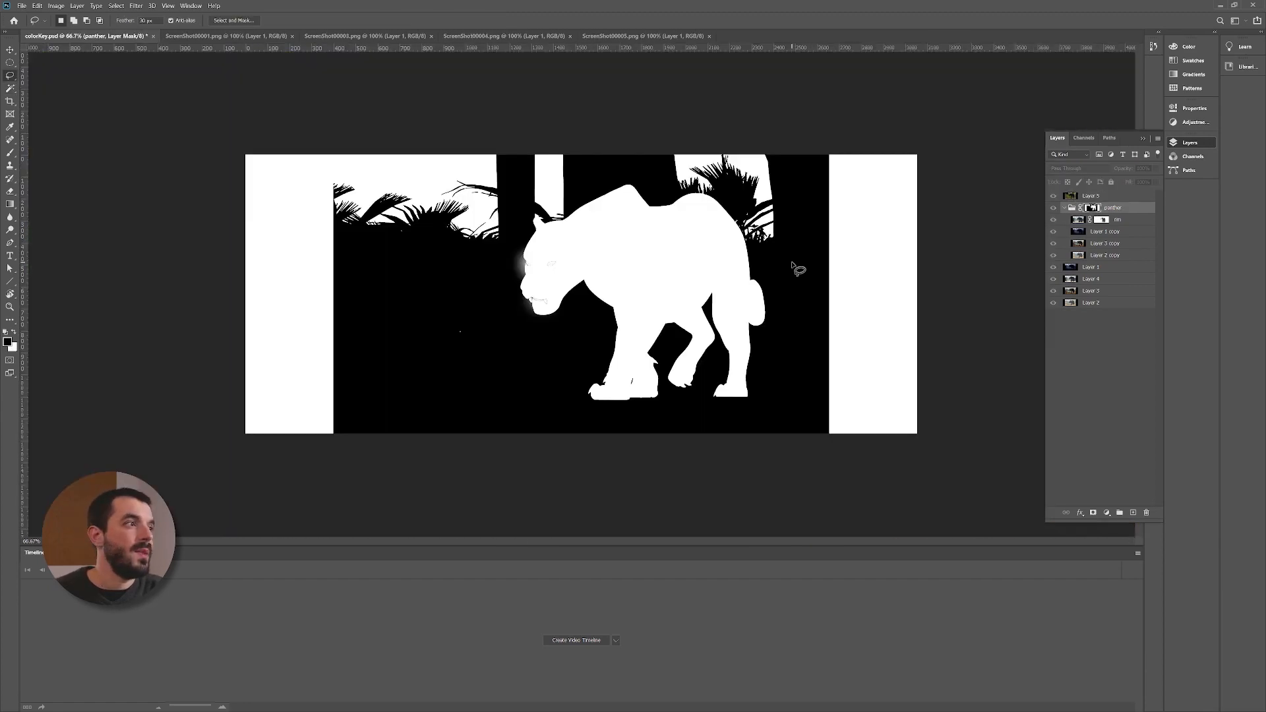
key("alt+BackSpace")
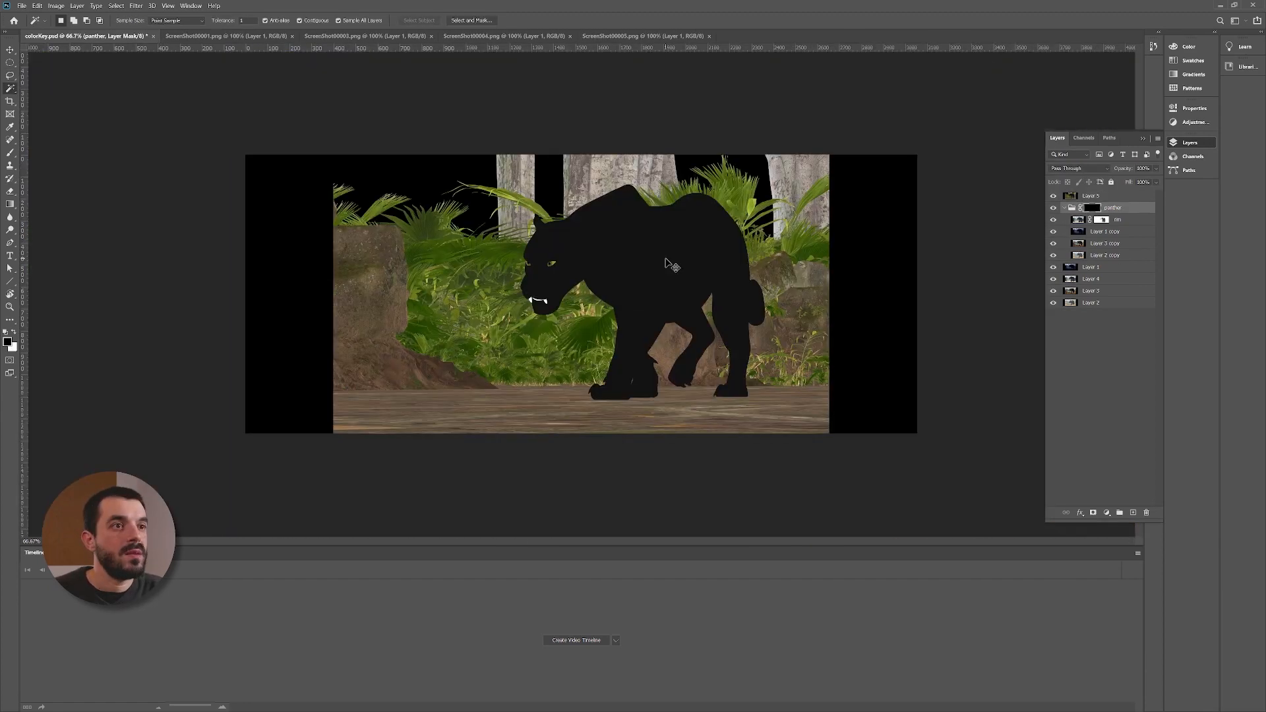
Step: Select the panther's silhouette with the Magic Wand, fill it white on the panther group's mask, and hide Layer 5
left_click(666, 263)
key("x")
key("alt+BackSpace")
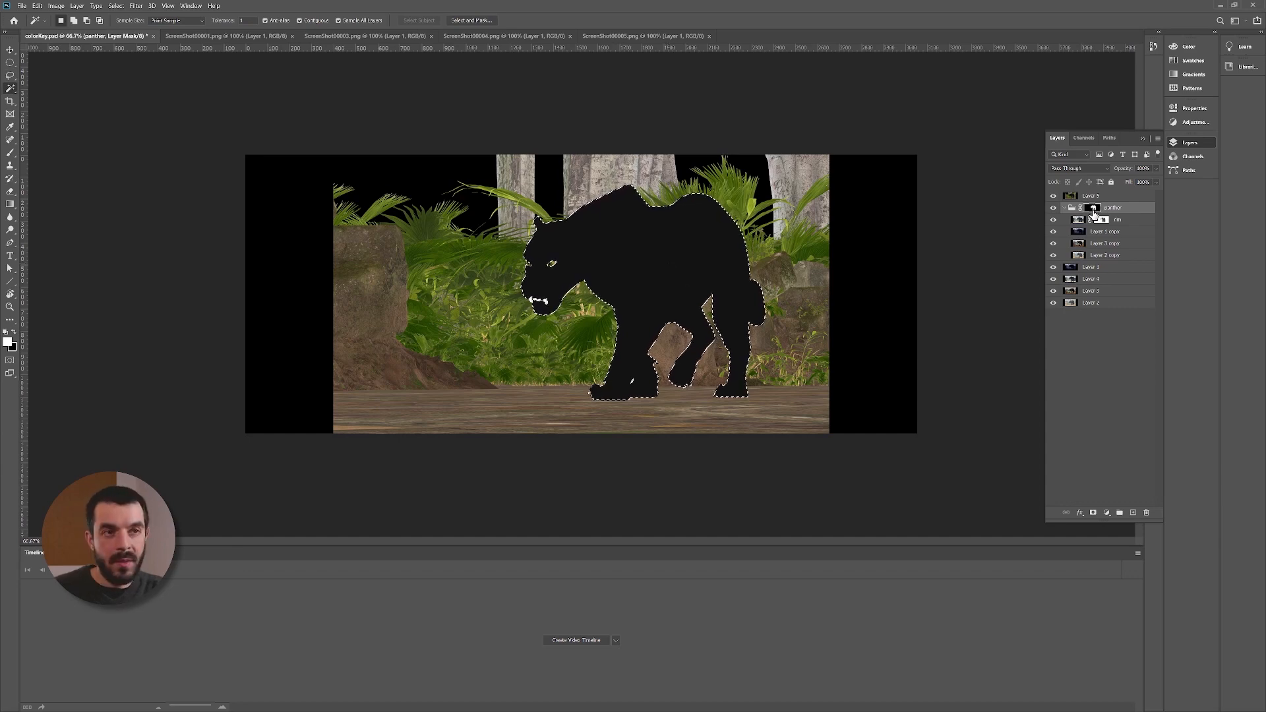
key("ctrl+d")
left_click(1054, 196)
Step: Inspect the panther up close and compare the image with and without the rim layer
key("ctrl+plus")
key("ctrl+plus")
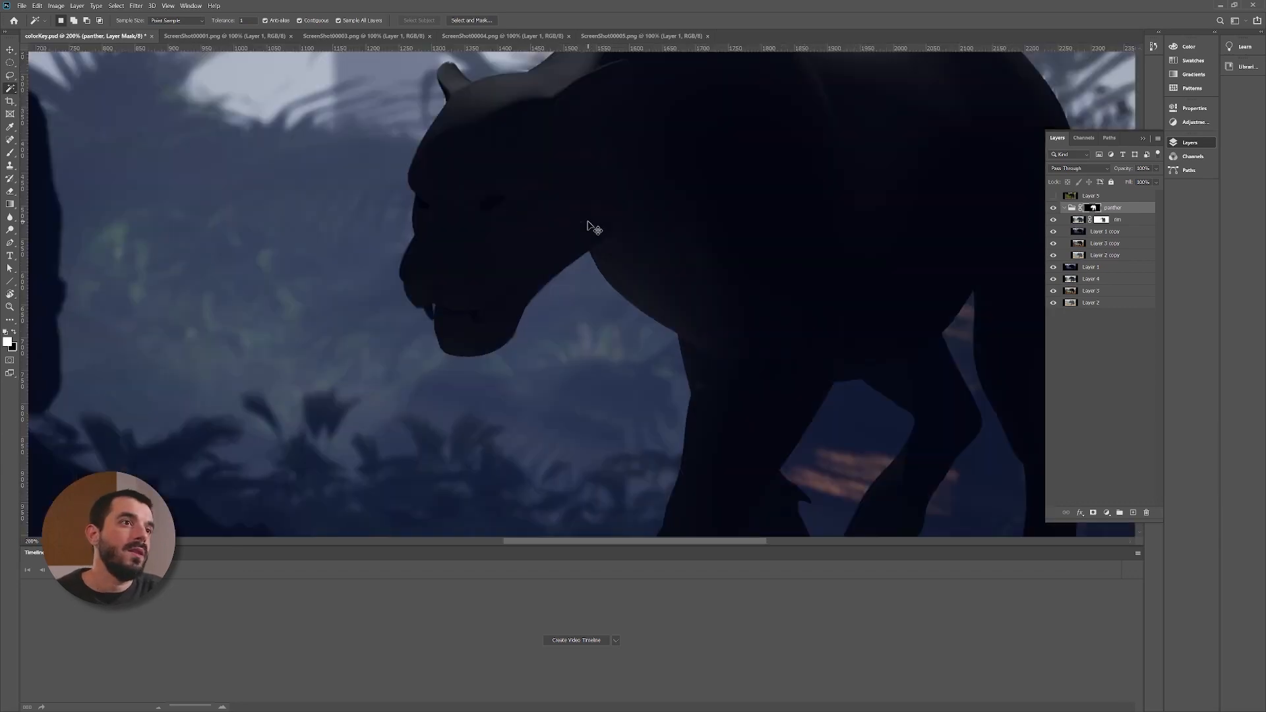
key("ctrl+minus")
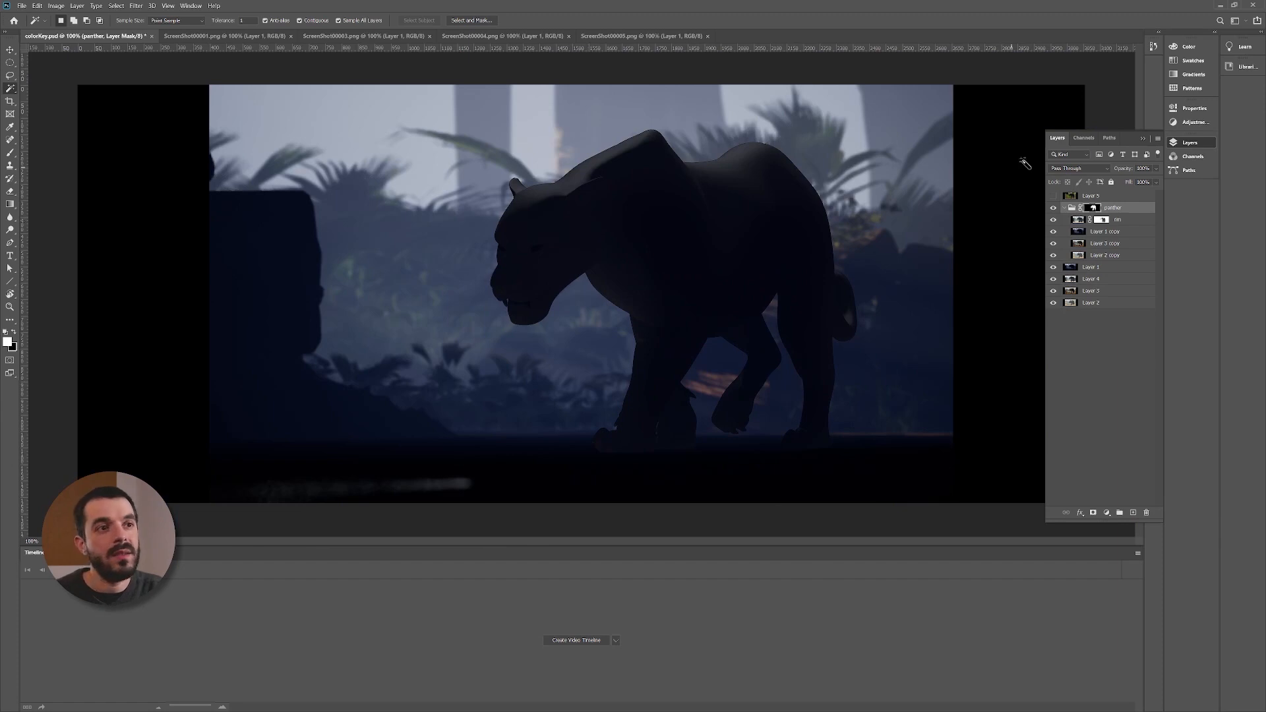
left_click(1054, 220)
left_click(1053, 220)
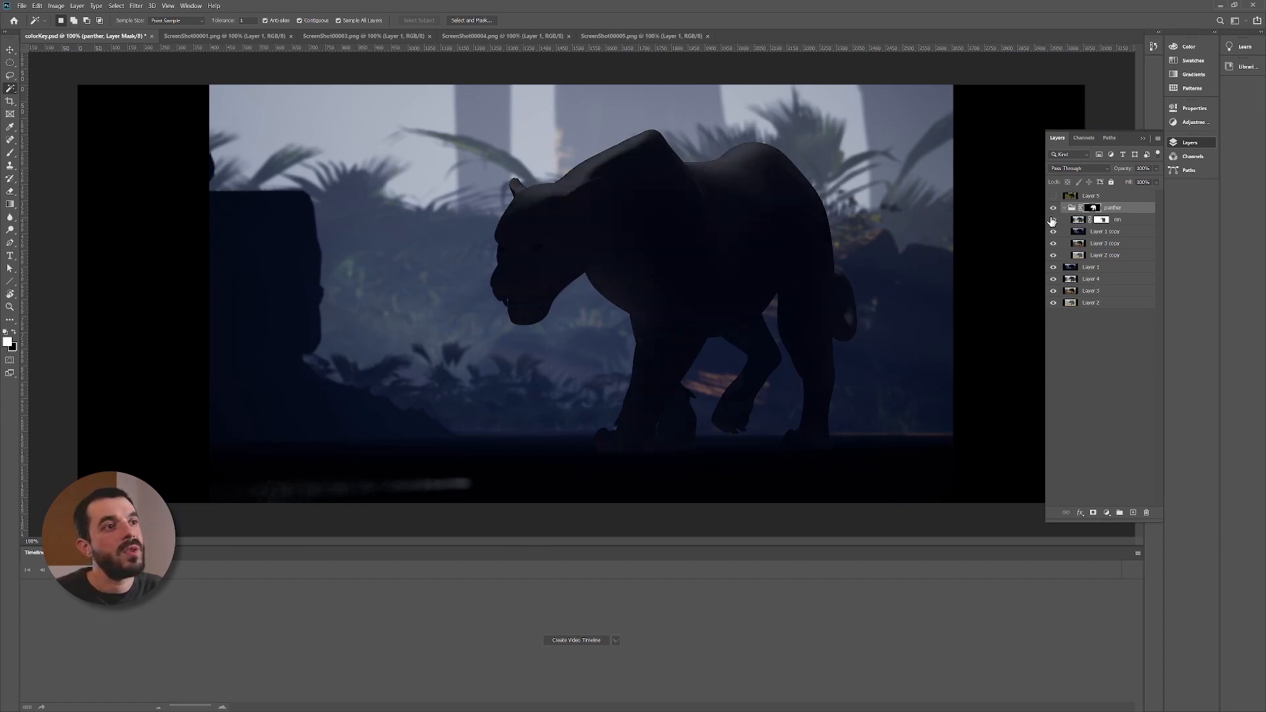
left_click(1053, 221)
left_click(1053, 221)
left_click(1053, 221)
left_click(1053, 220)
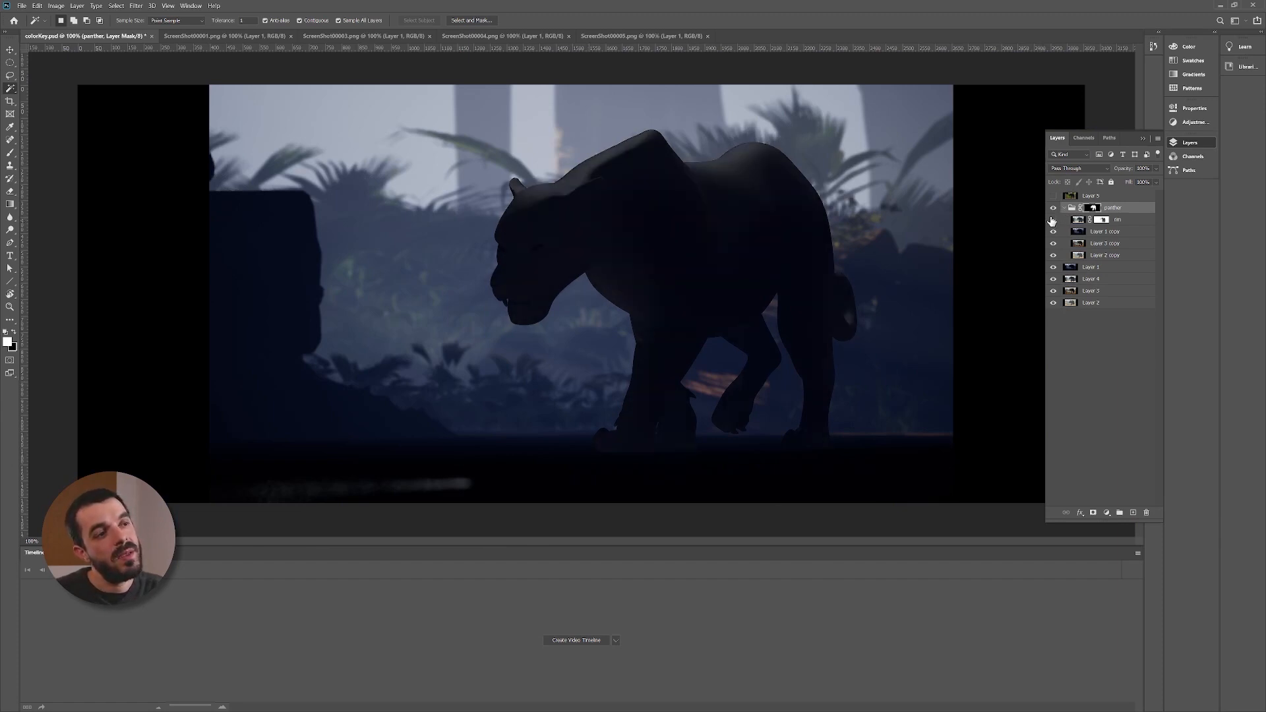
left_click(1053, 221)
left_click(1053, 221)
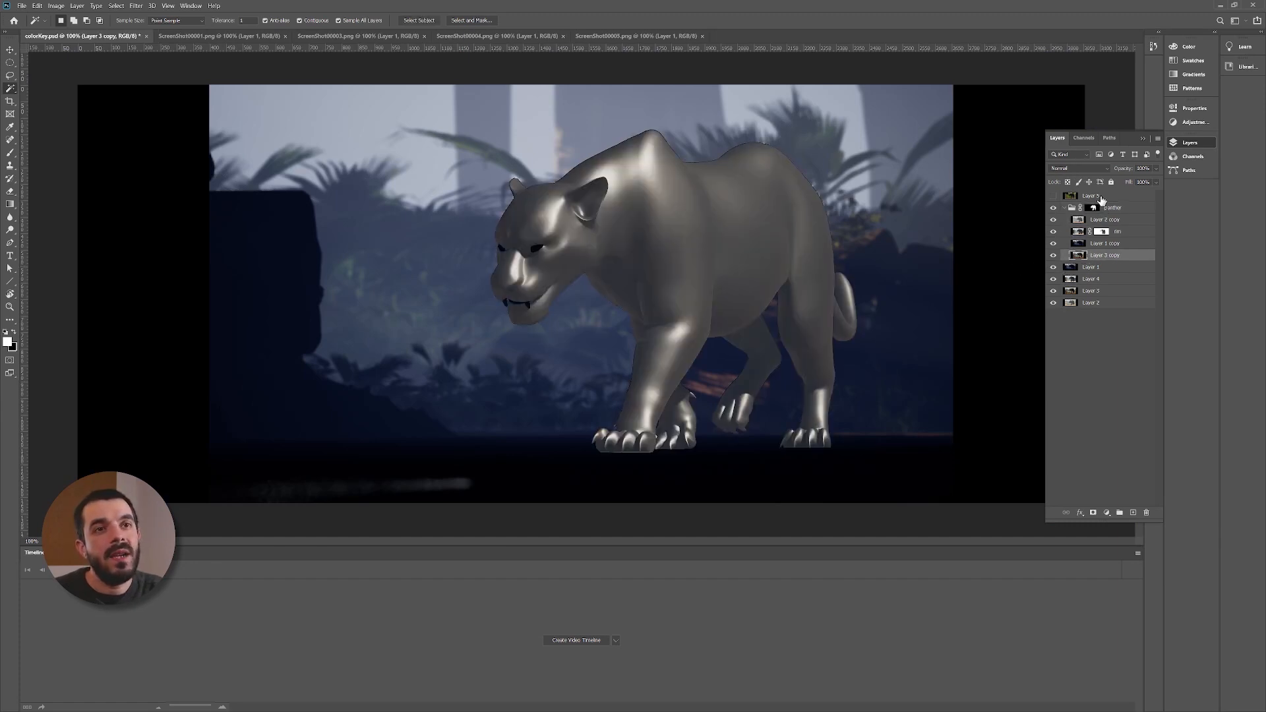
Step: Compare the panther with and without Layer 2 copy and rename that layer as fillLight
left_click(1094, 207)
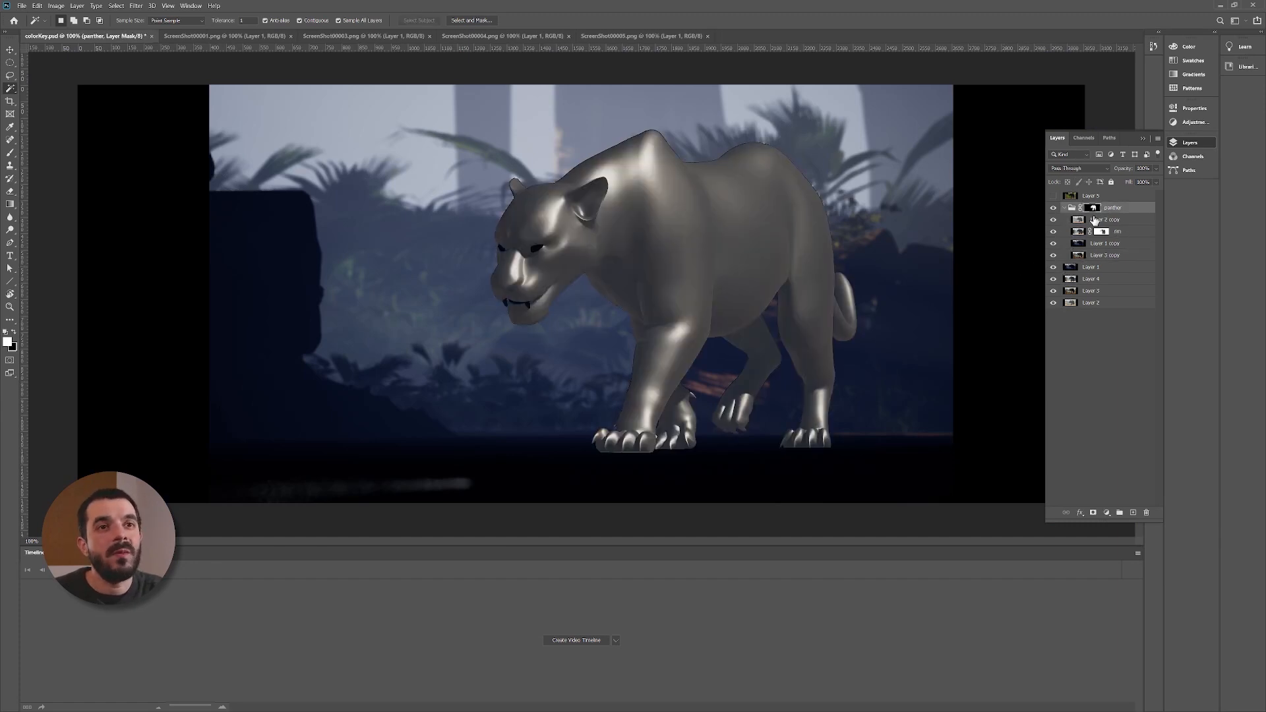
left_click(1092, 222)
left_click(1053, 220)
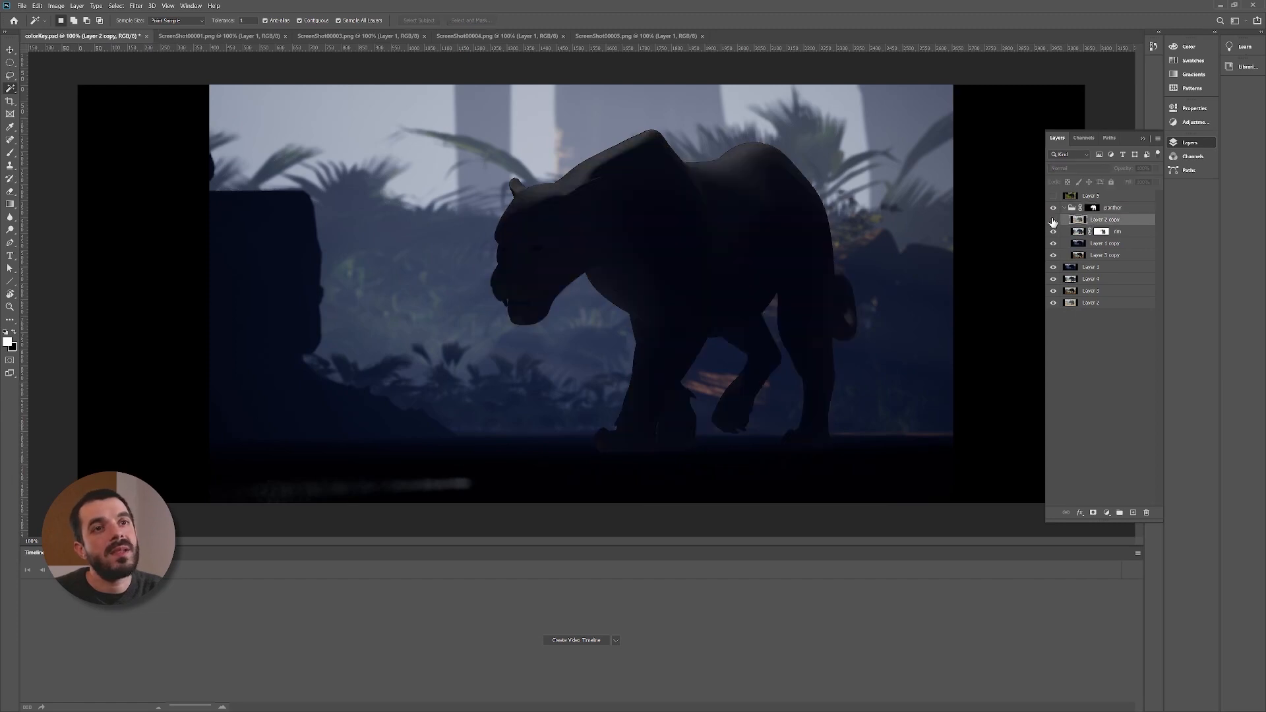
left_click(1054, 220)
double_click(1097, 221)
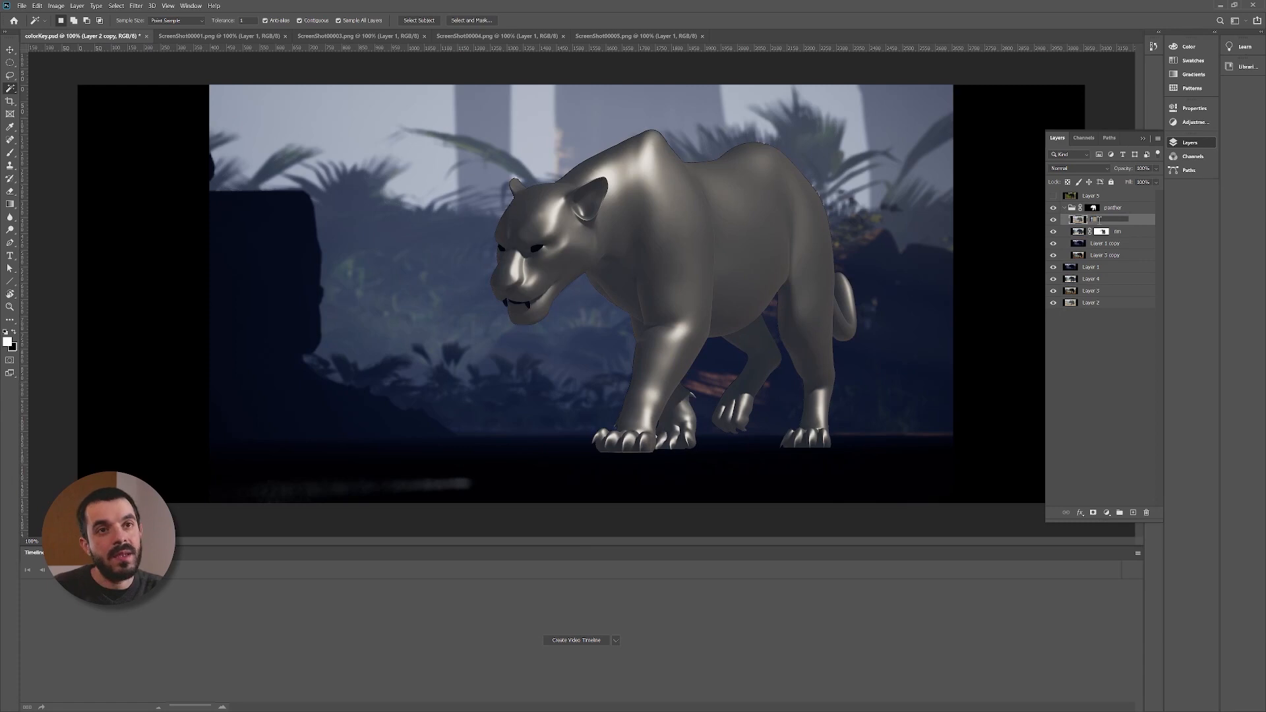
Step: Fill a new layer mask on the fillLight layer with black and ready the Brush tool with white
key("x")
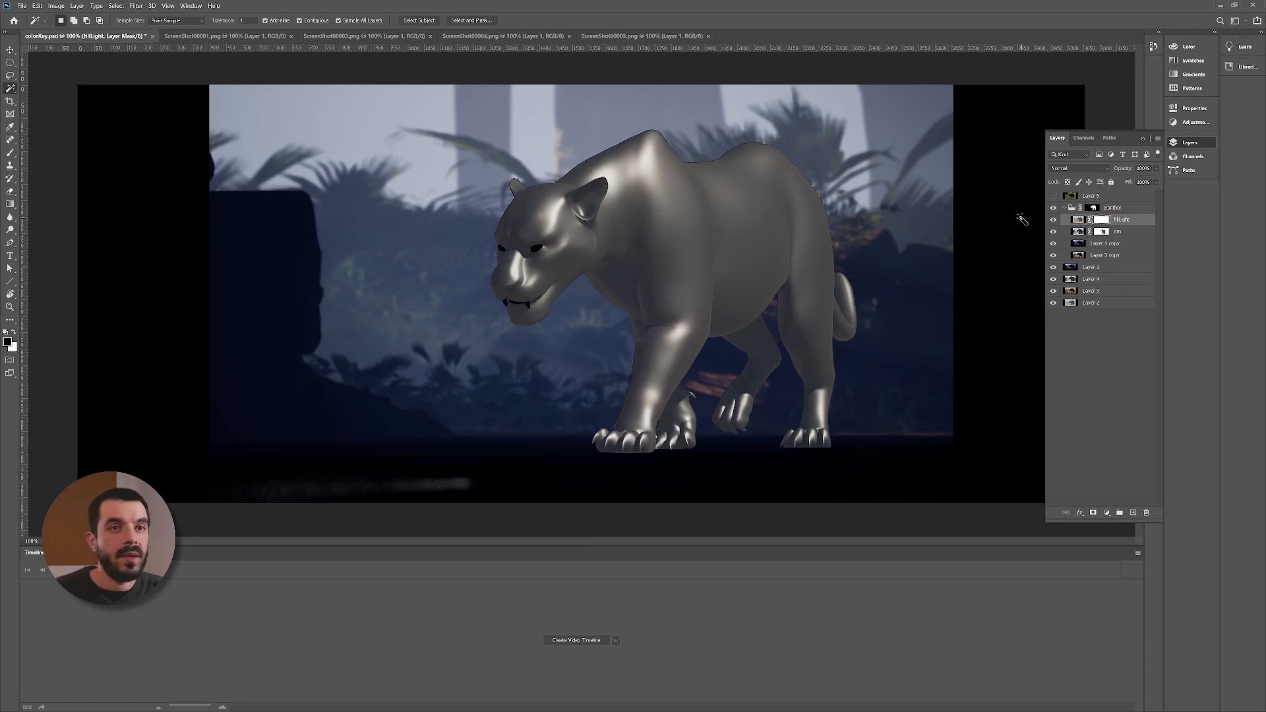
key("alt+BackSpace")
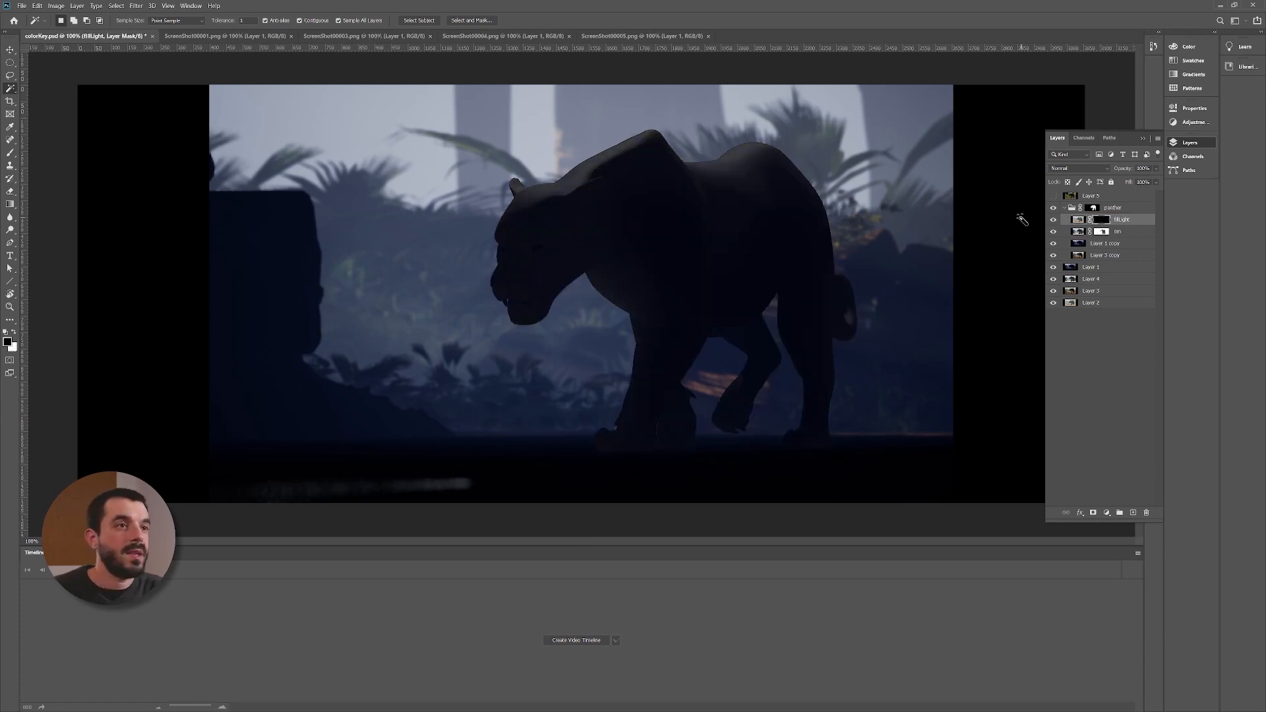
key("b")
key("x")
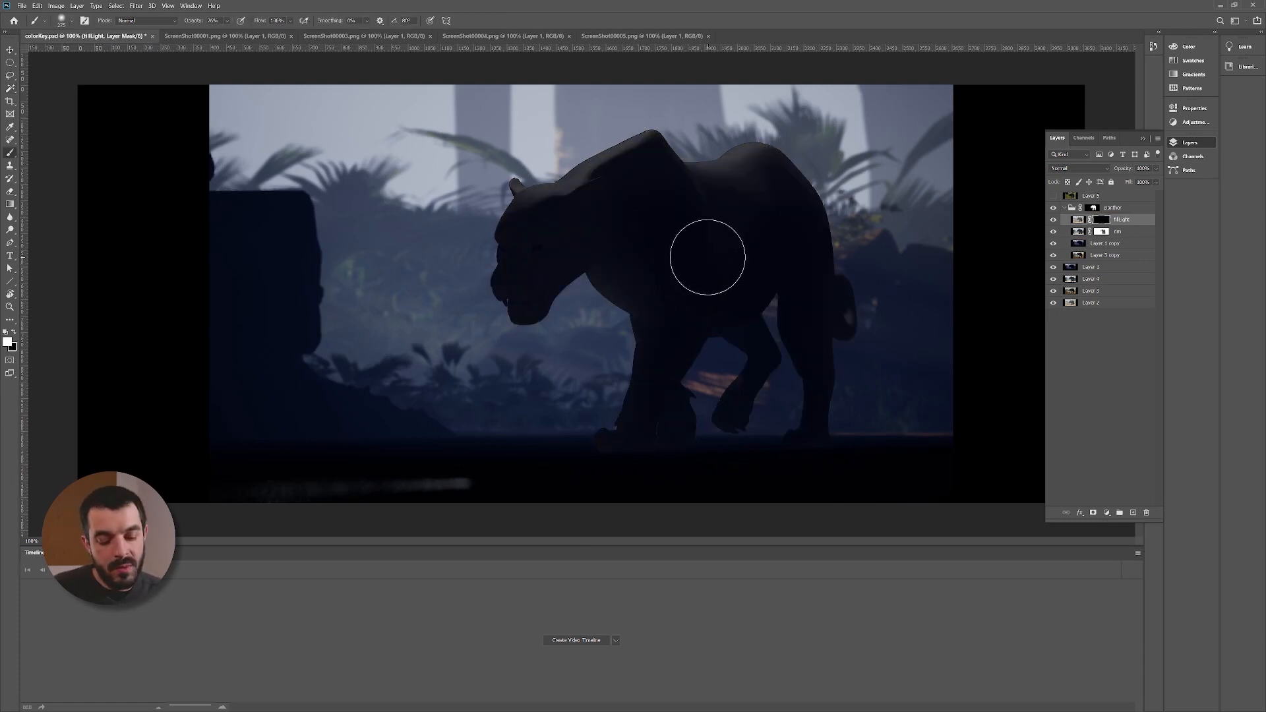
Step: Try painting white on the fillLight mask over the panther's hindquarters and back leg, and undo the strokes
mouse_move(789, 211)
left_mouse_down()
mouse_move(822, 326)
mouse_move(805, 518)
left_mouse_up()
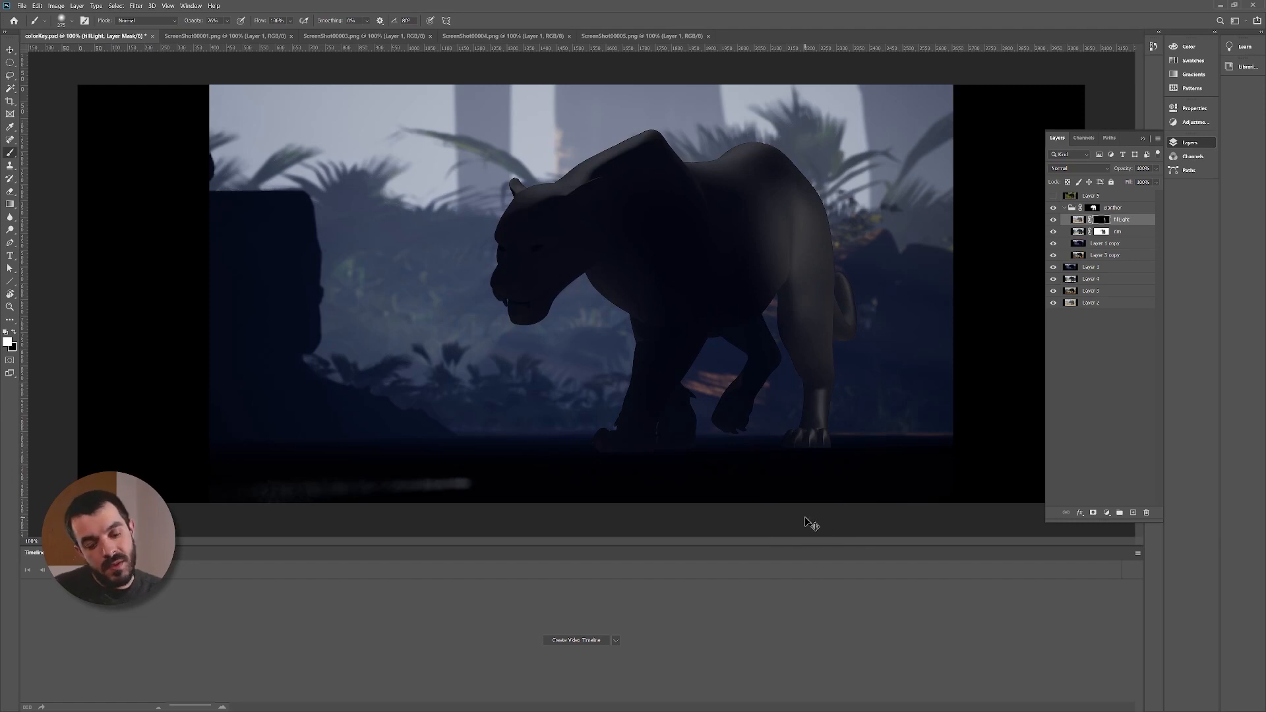
key("ctrl+z")
key("ctrl+z")
key("ctrl+z")
key("ctrl+z")
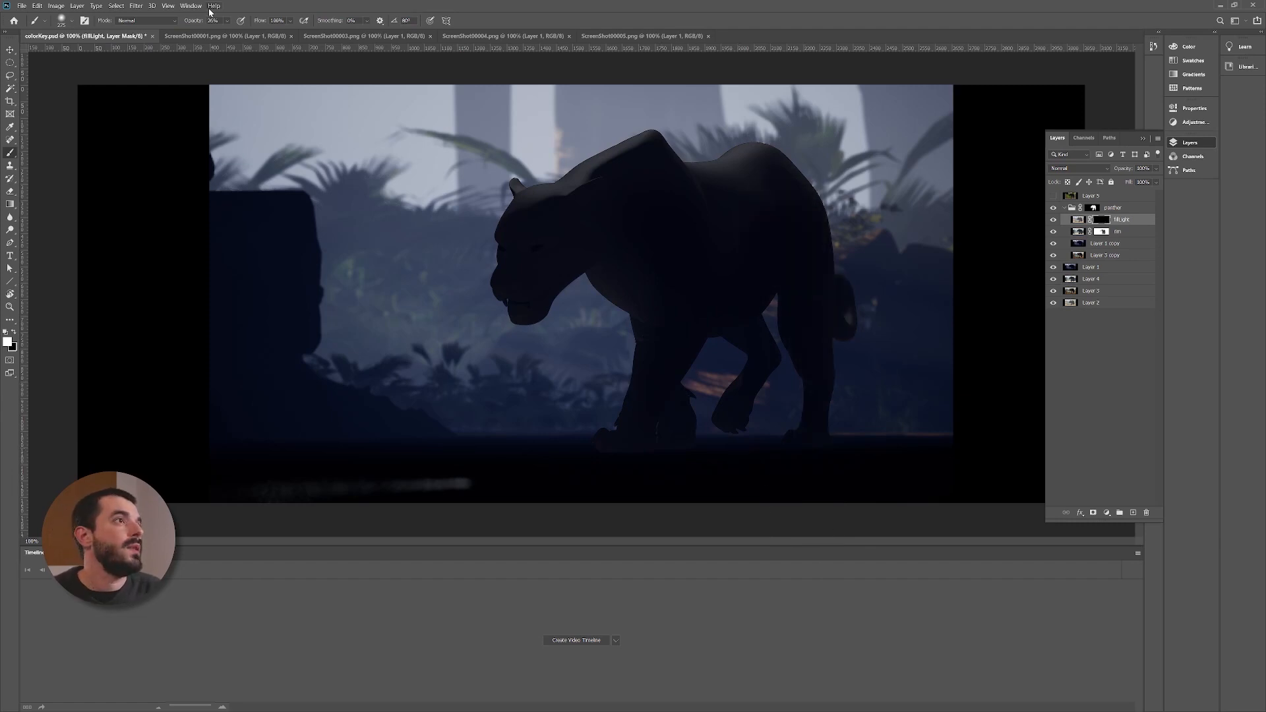
Step: Paint soft light on the fillLight mask over the panther's body at 10% brush opacity, and compare with the panther group hidden
left_click(227, 21)
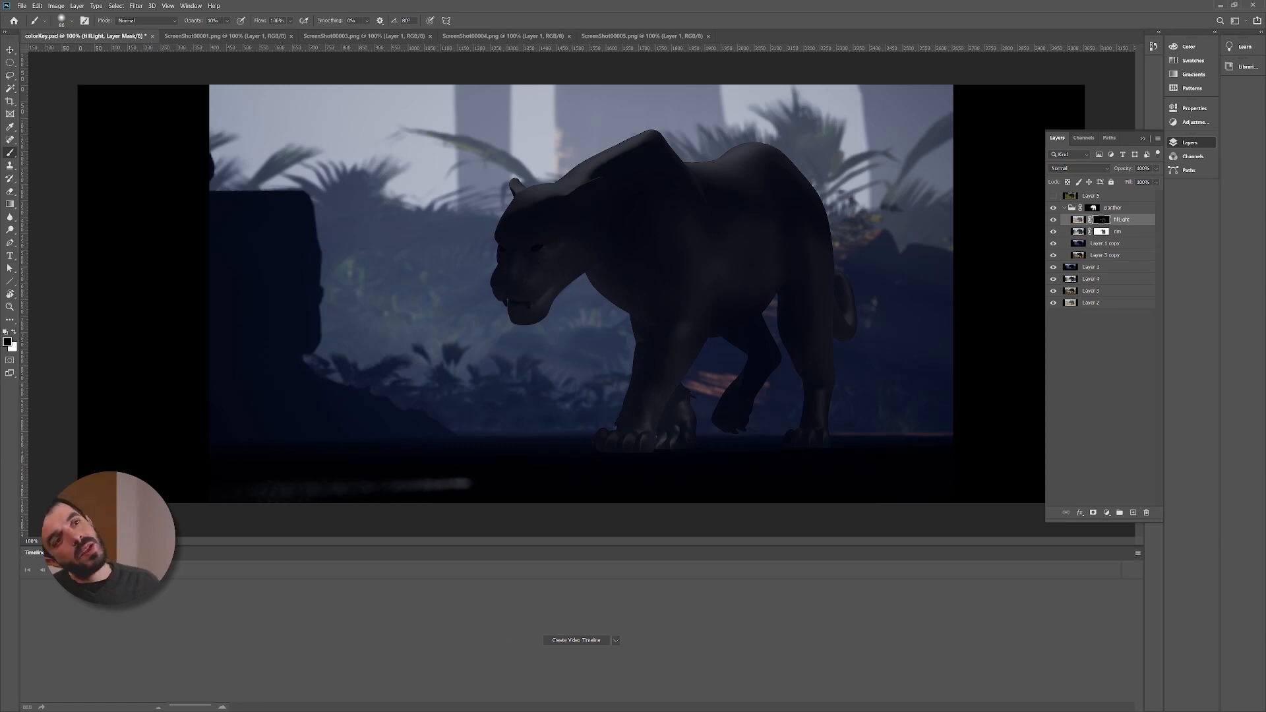
left_click(1053, 218)
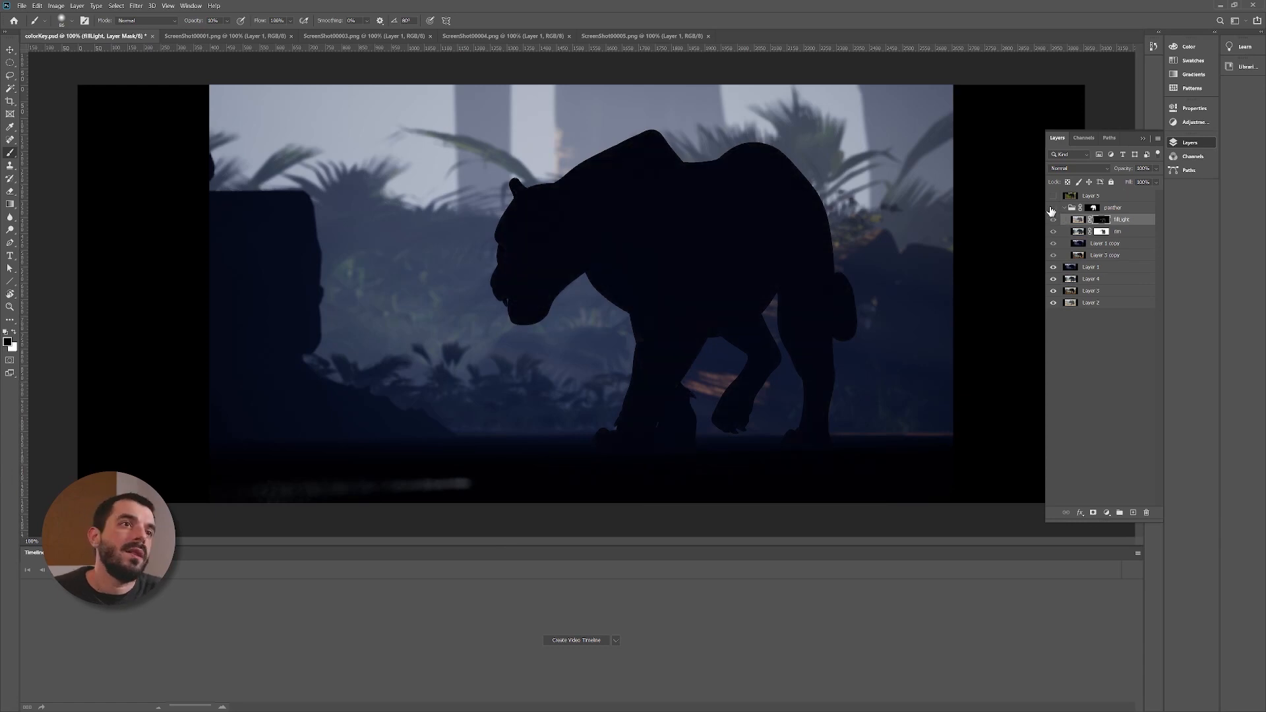
left_click(1053, 218)
left_click(1053, 218)
left_click(1051, 212)
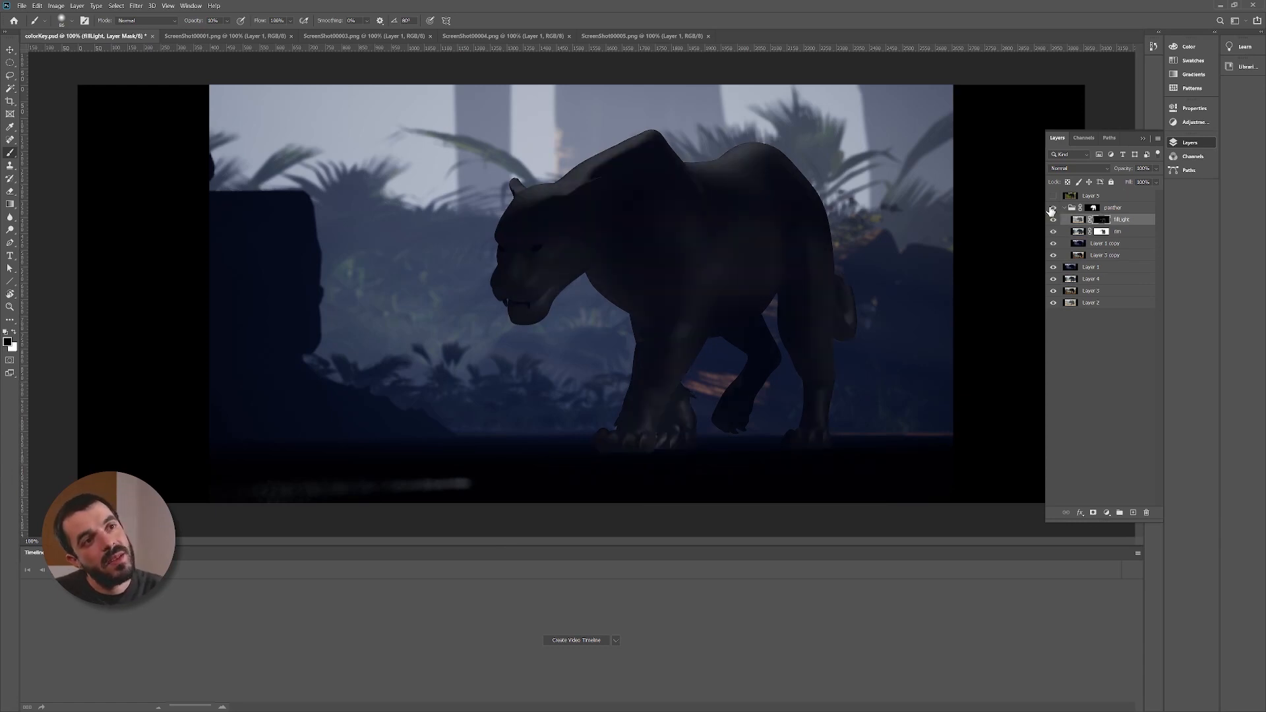
left_click(1052, 212)
left_click(1052, 212)
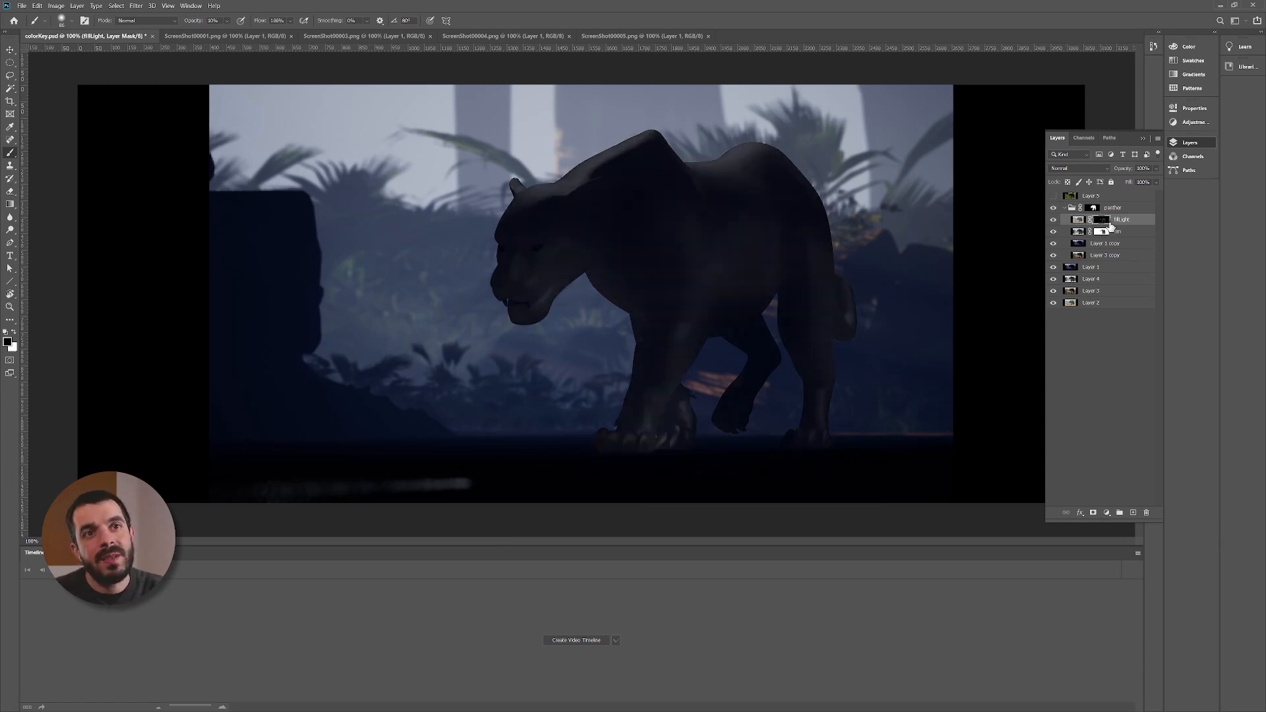
Step: Lower the fillLight layer's opacity to 47% and the rim layer's to about 18%, and collapse the panther group
left_click_drag(1155, 168, 1134, 187)
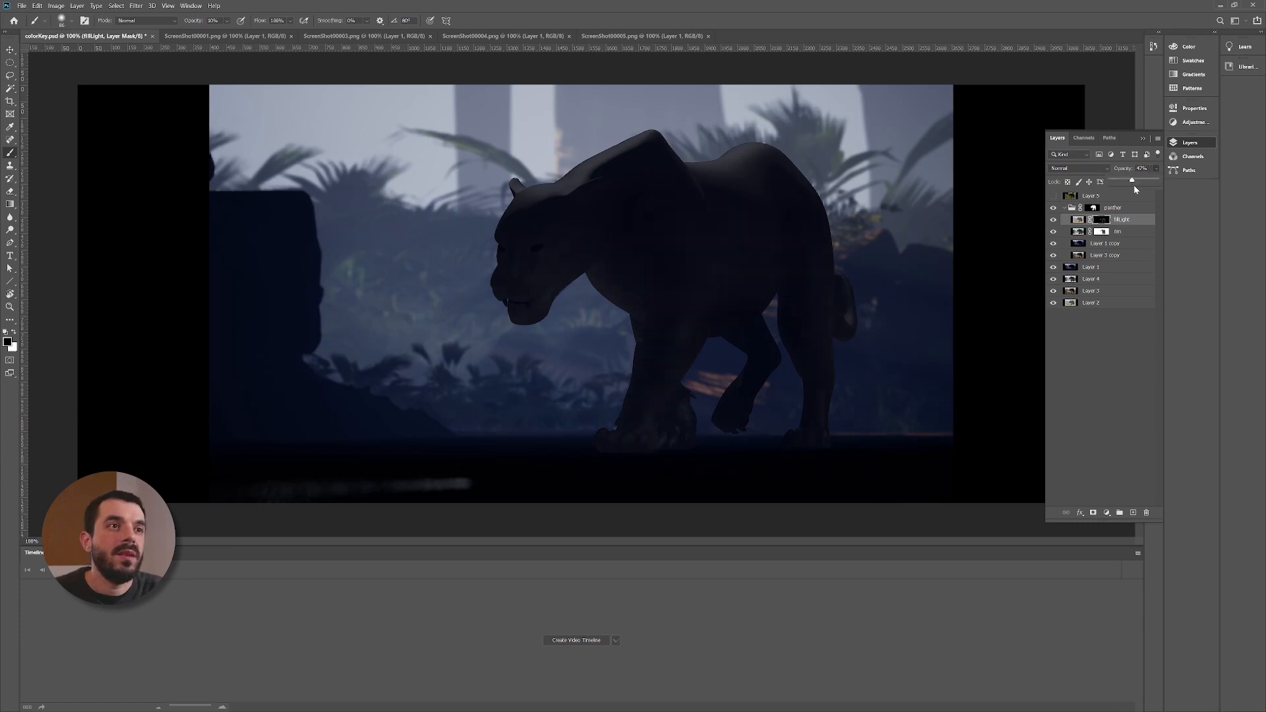
left_click(1115, 233)
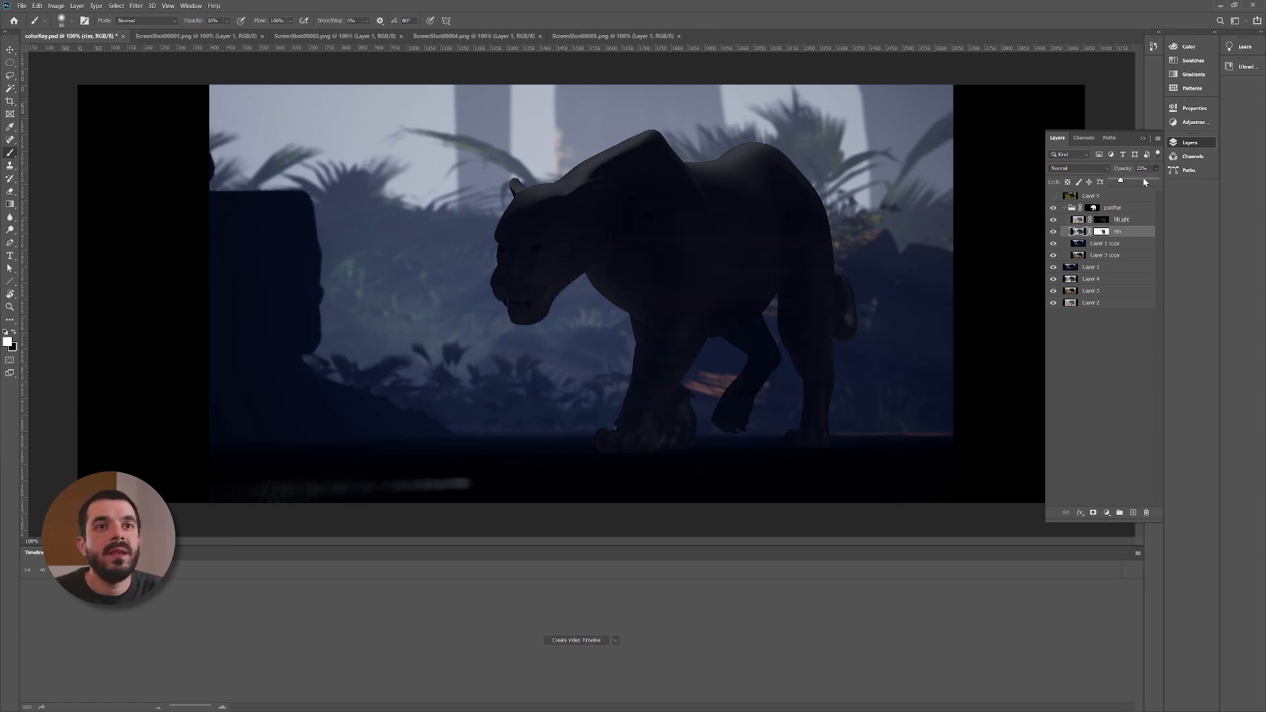
left_click_drag(1119, 183, 1116, 183)
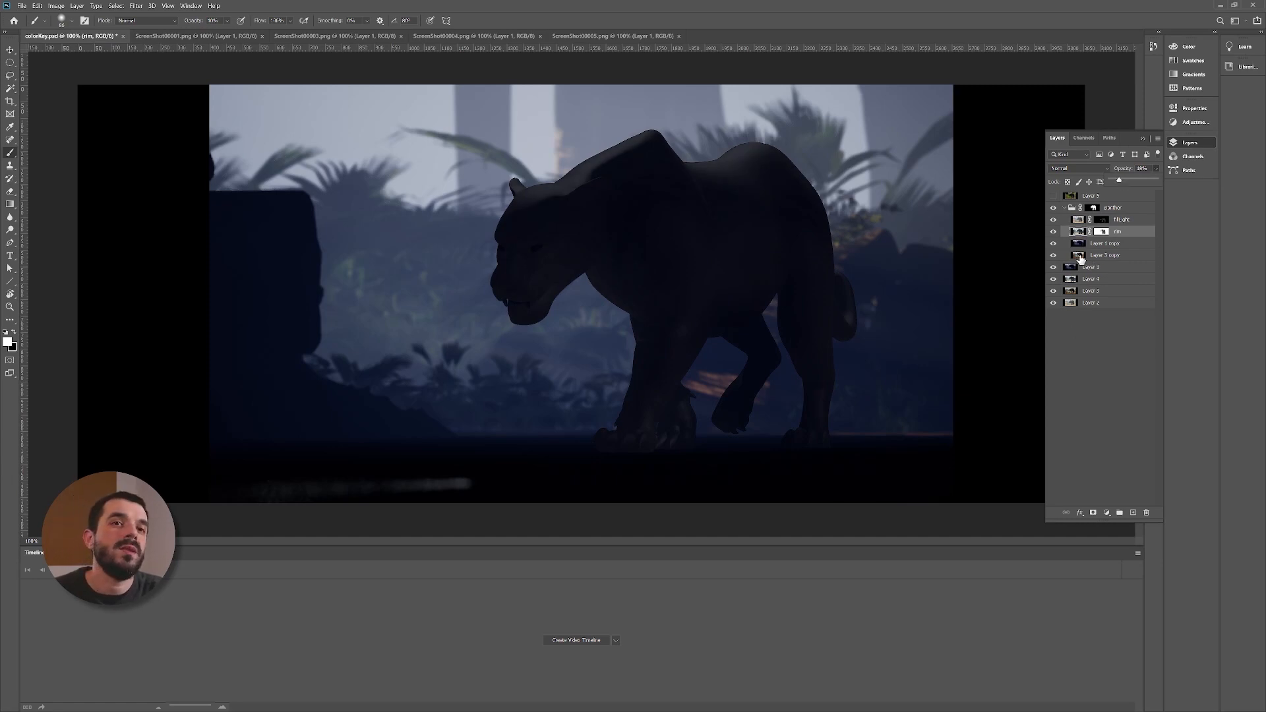
left_click(1064, 208)
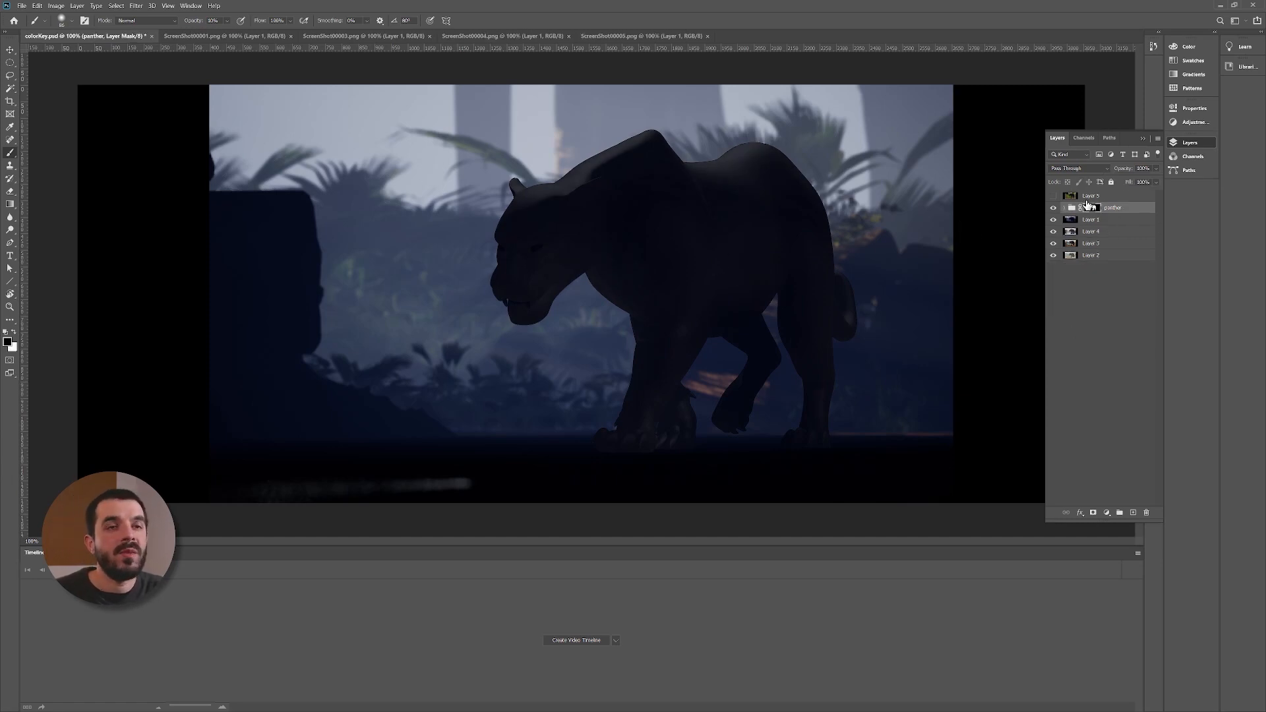
Step: Show Layer 5 and select the panther's eyes and fangs on it with the Magic Wand
left_click(1073, 200)
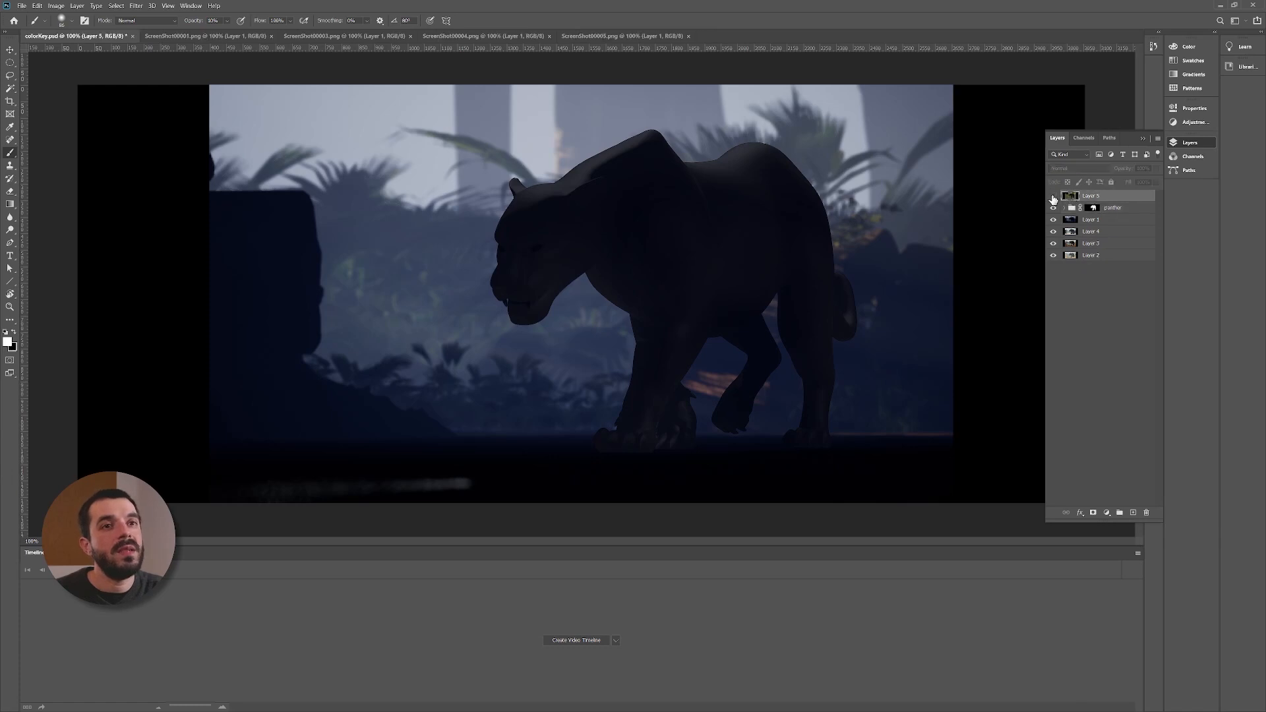
left_click(1053, 196)
key("ctrl+plus")
key("ctrl+plus")
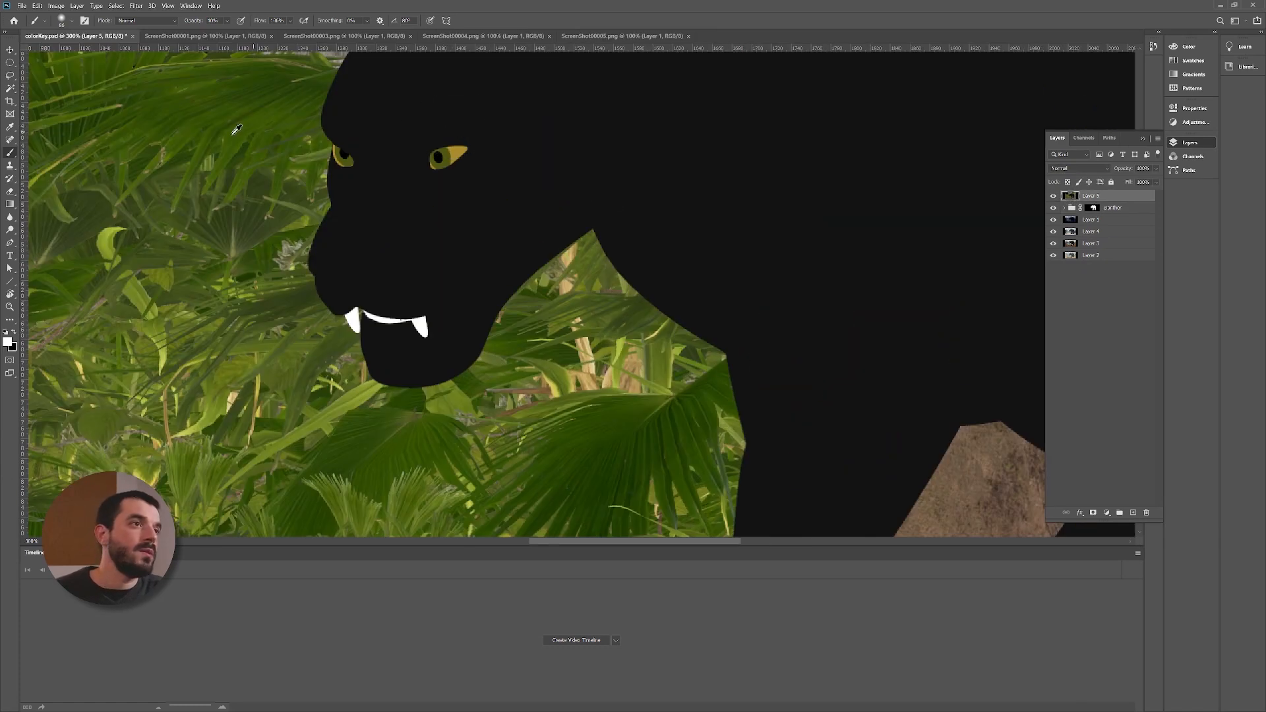
left_click(10, 90)
left_click(432, 158)
left_click(456, 154, "shift")
left_click(347, 162, "shift")
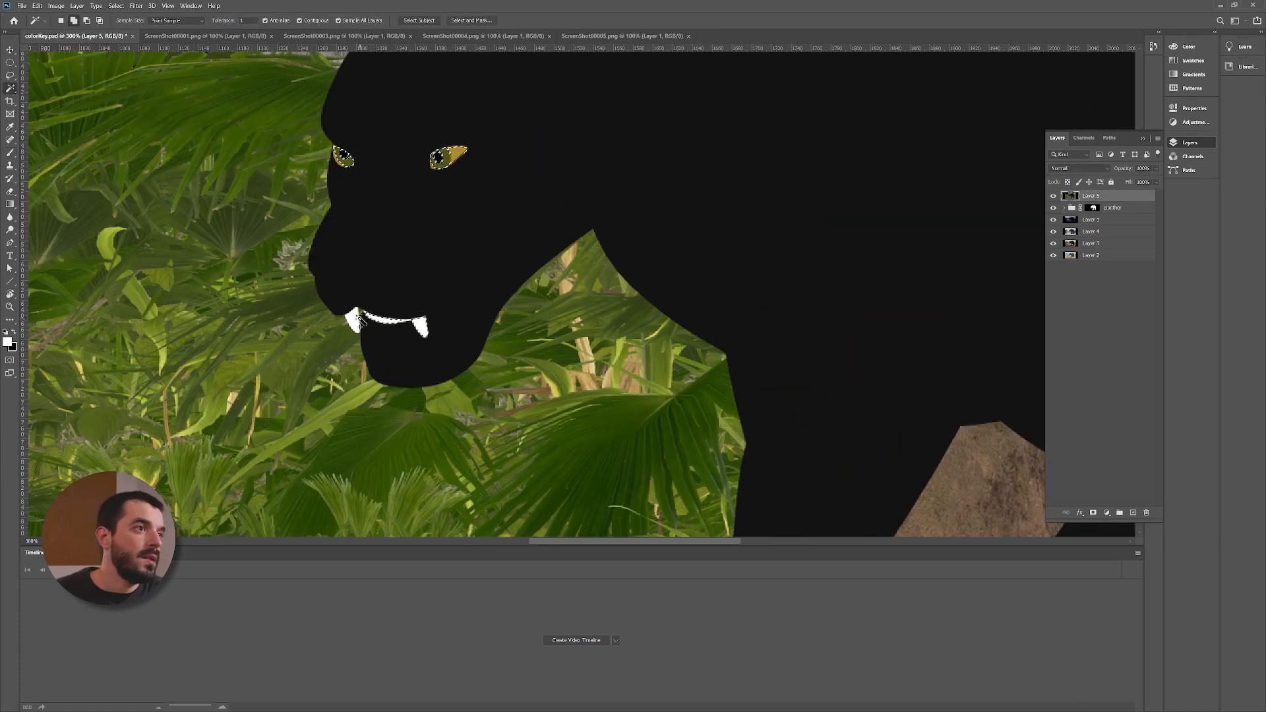
left_click(354, 320, "shift")
left_click(420, 325, "shift")
Step: Complete the selection around both eyes with the Lasso and copy the selected eyes and teeth to a new layer
key("ctrl+plus")
key("ctrl+plus")
left_click_drag(359, 181, 668, 294)
key("l")
mouse_move(483, 191)
left_mouse_down()
mouse_move(505, 185)
mouse_move(477, 159)
left_mouse_up()
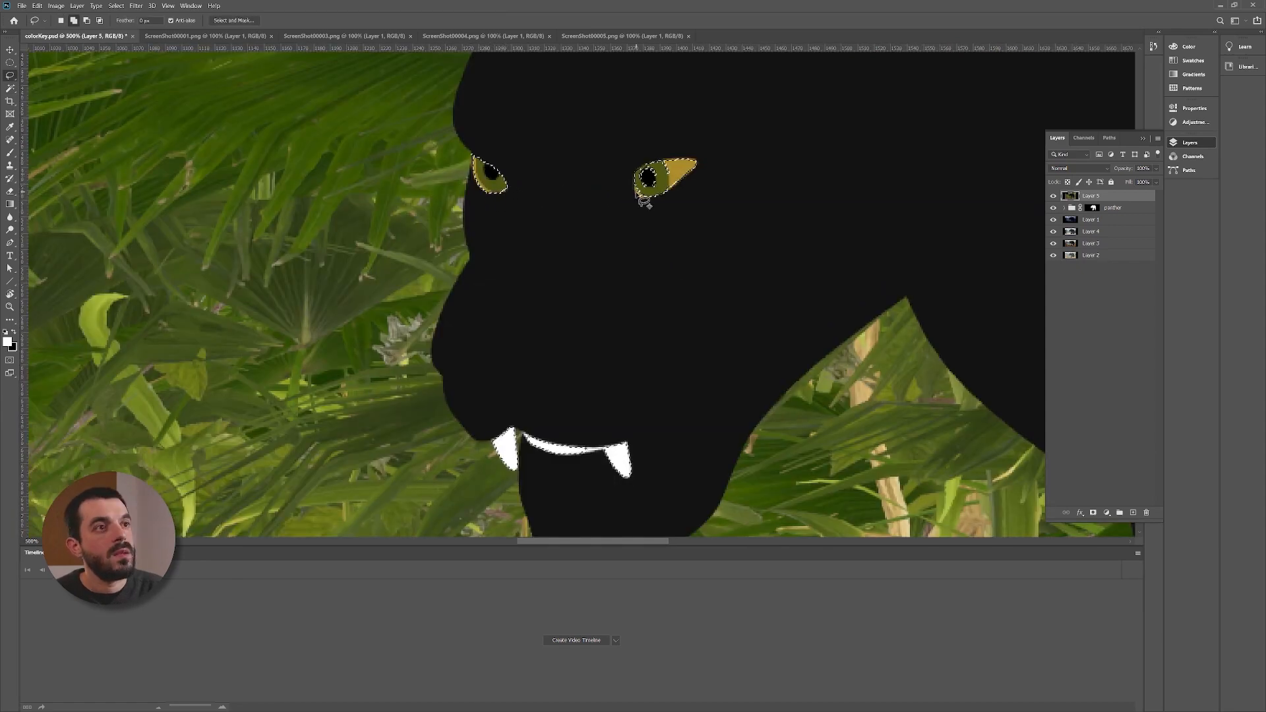
mouse_move(645, 199)
left_mouse_down()
mouse_move(636, 170)
mouse_move(679, 161)
mouse_move(697, 175)
mouse_move(661, 204)
mouse_move(645, 200)
left_mouse_up()
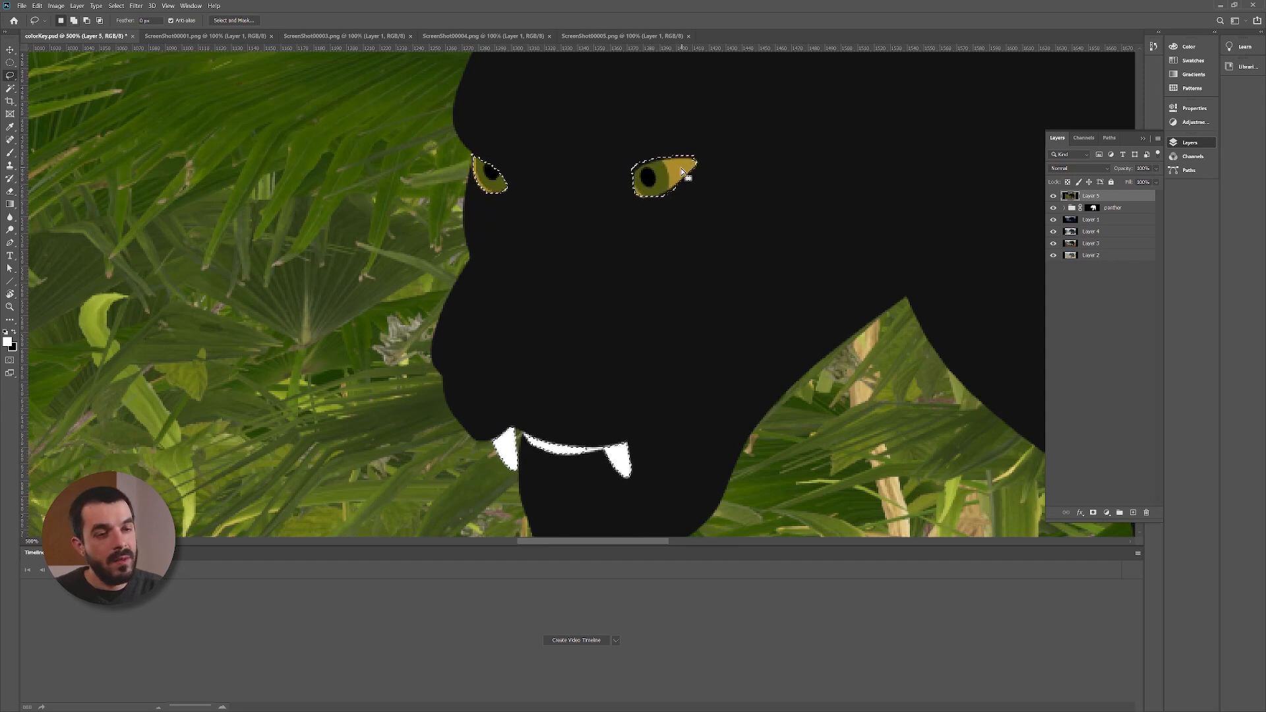
mouse_move(700, 157)
left_mouse_down()
mouse_move(635, 171)
mouse_move(791, 118)
left_mouse_up()
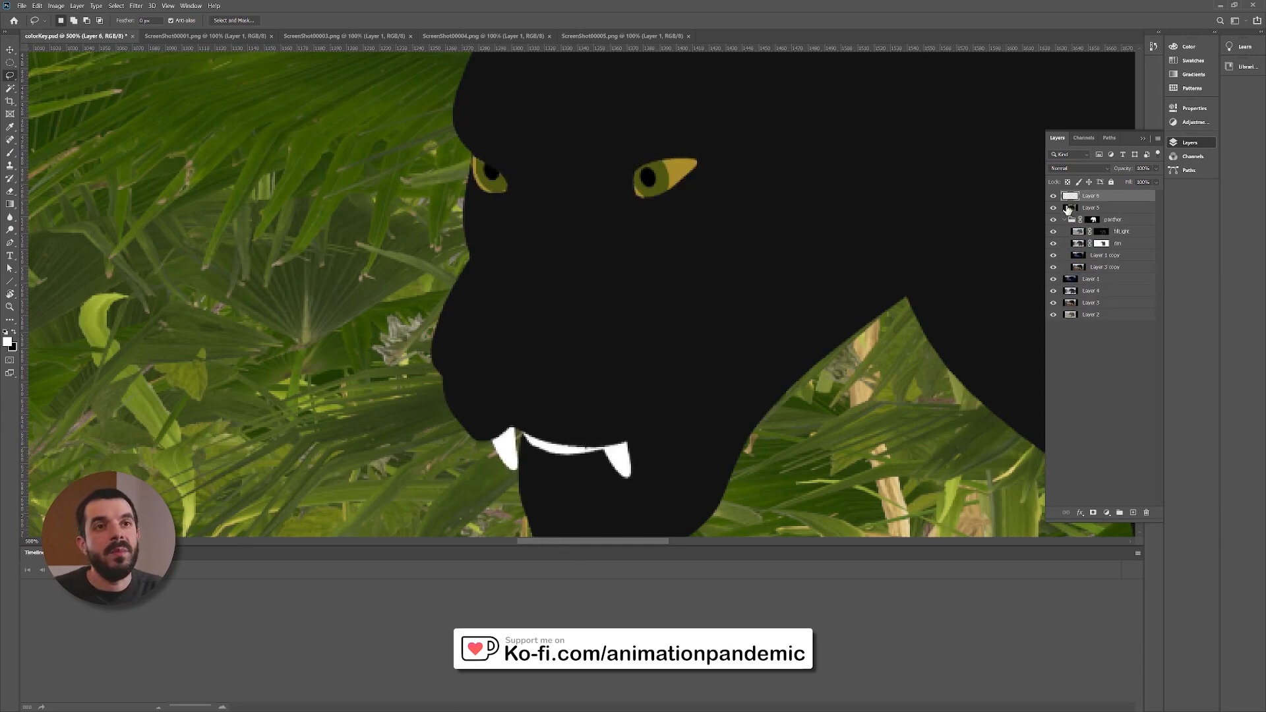
Step: Hide Layer 5, move the eyes-and-teeth layer beneath it, and review the whole composition
left_click(1069, 209)
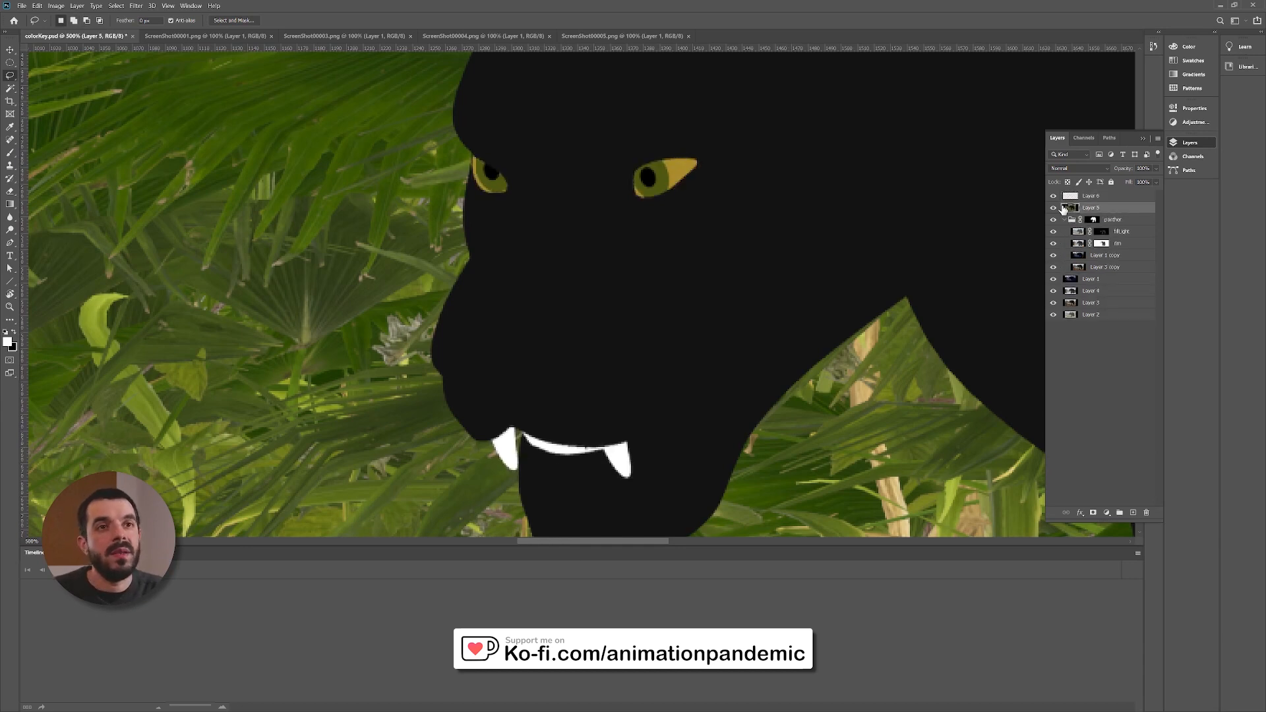
left_click_drag(1082, 196, 1081, 215)
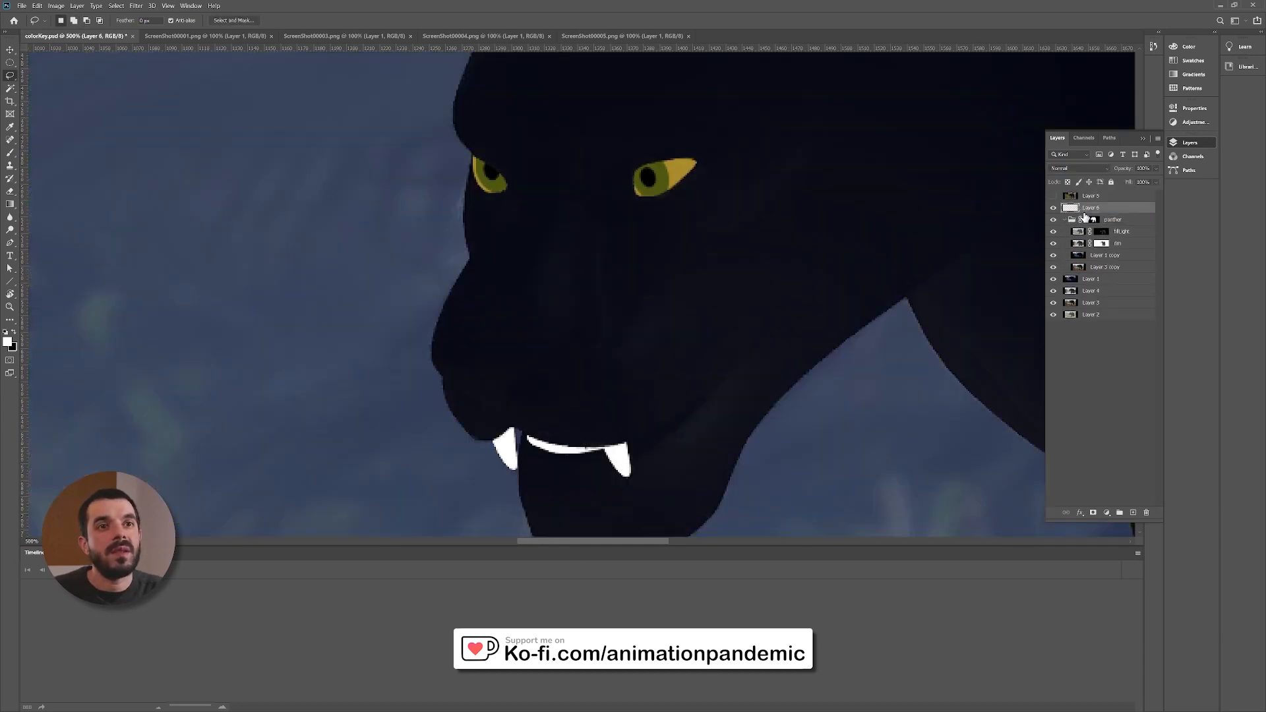
key("ctrl+minus")
key("ctrl+minus")
key("ctrl+minus")
key("ctrl+minus")
key("ctrl+minus")
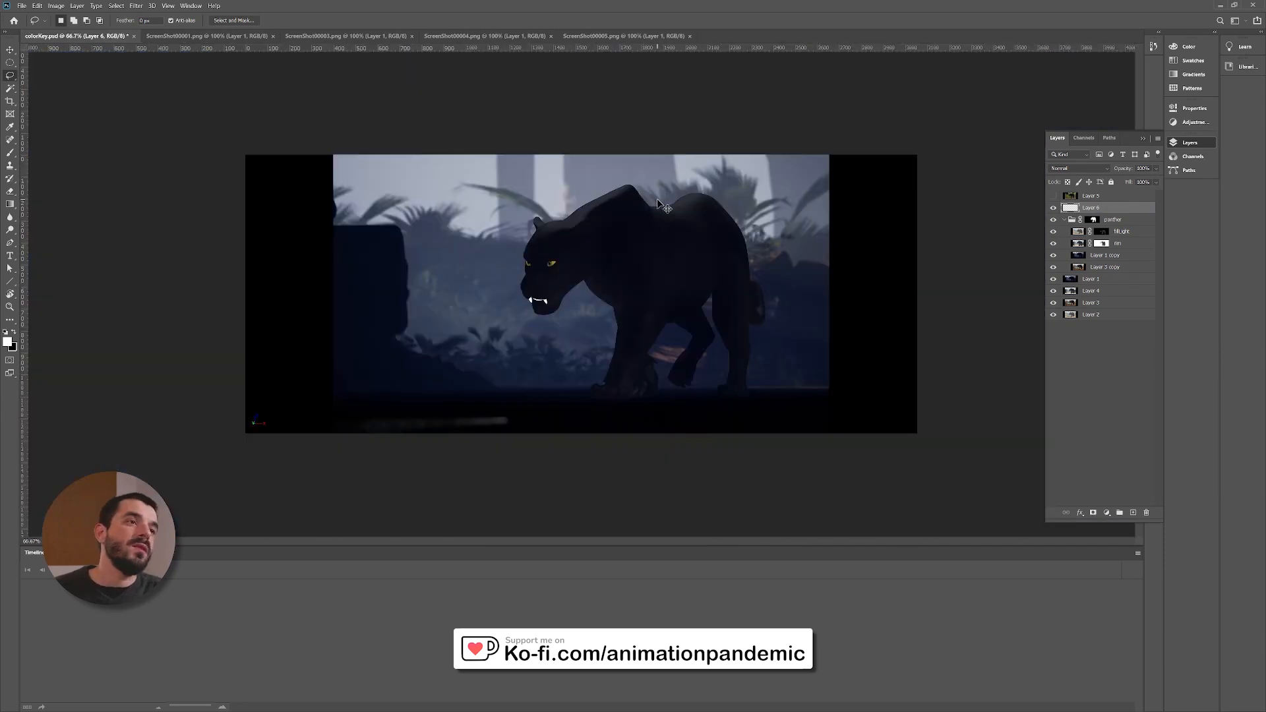
Step: Add a layer mask to Layer 6 and darken the fangs by painting black on it with a soft brush at 10% opacity
key("ctrl+plus")
key("ctrl+plus")
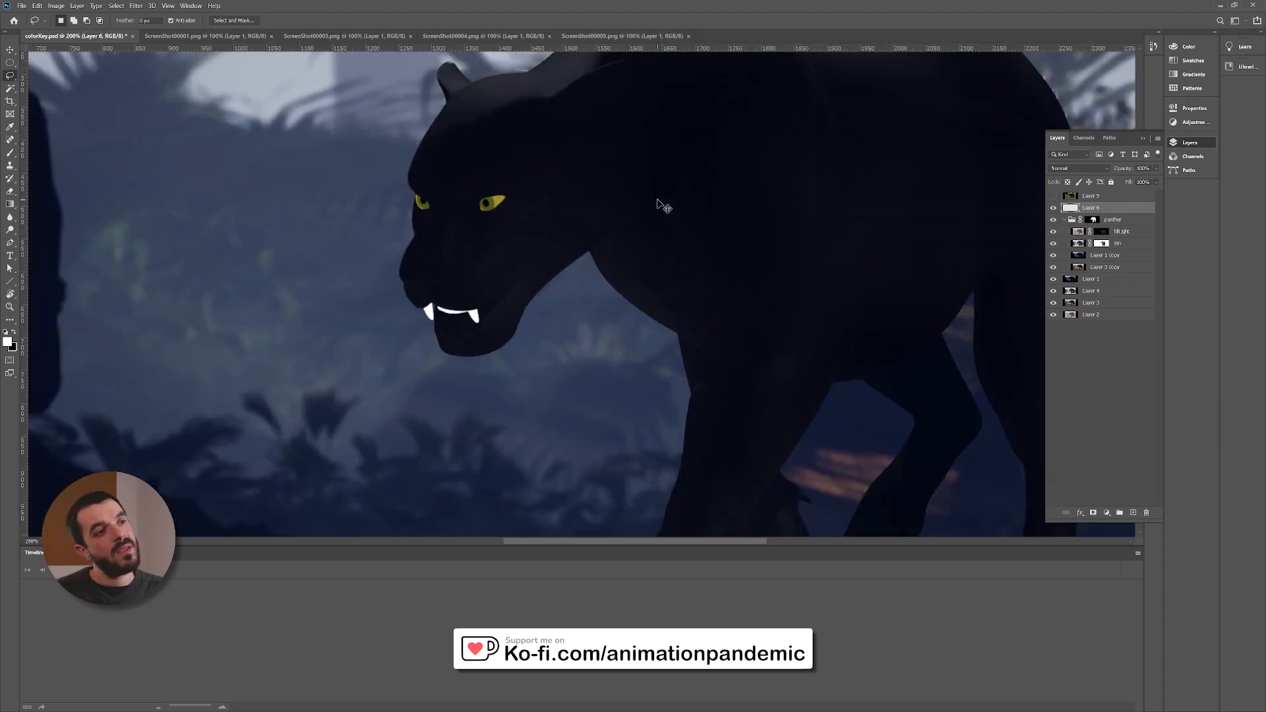
left_click(1092, 513)
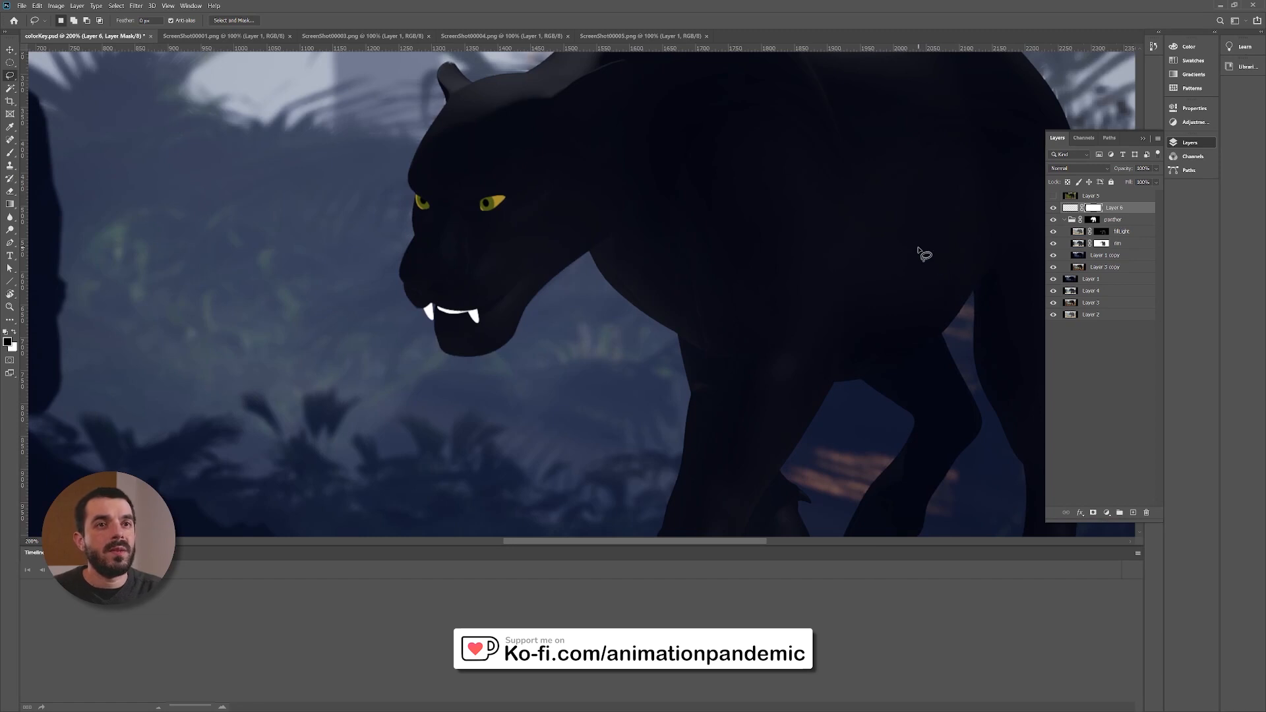
key("b")
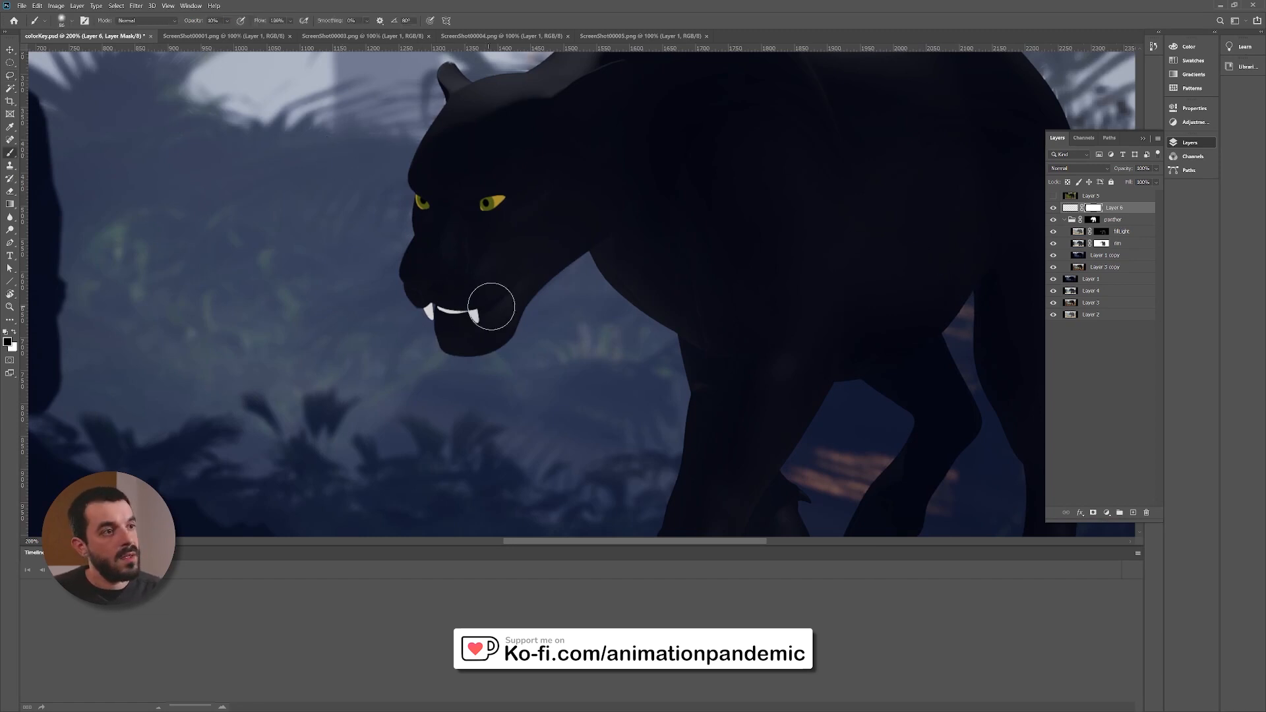
mouse_move(489, 302)
left_mouse_down()
mouse_move(440, 313)
mouse_move(479, 308)
mouse_move(424, 289)
left_mouse_up()
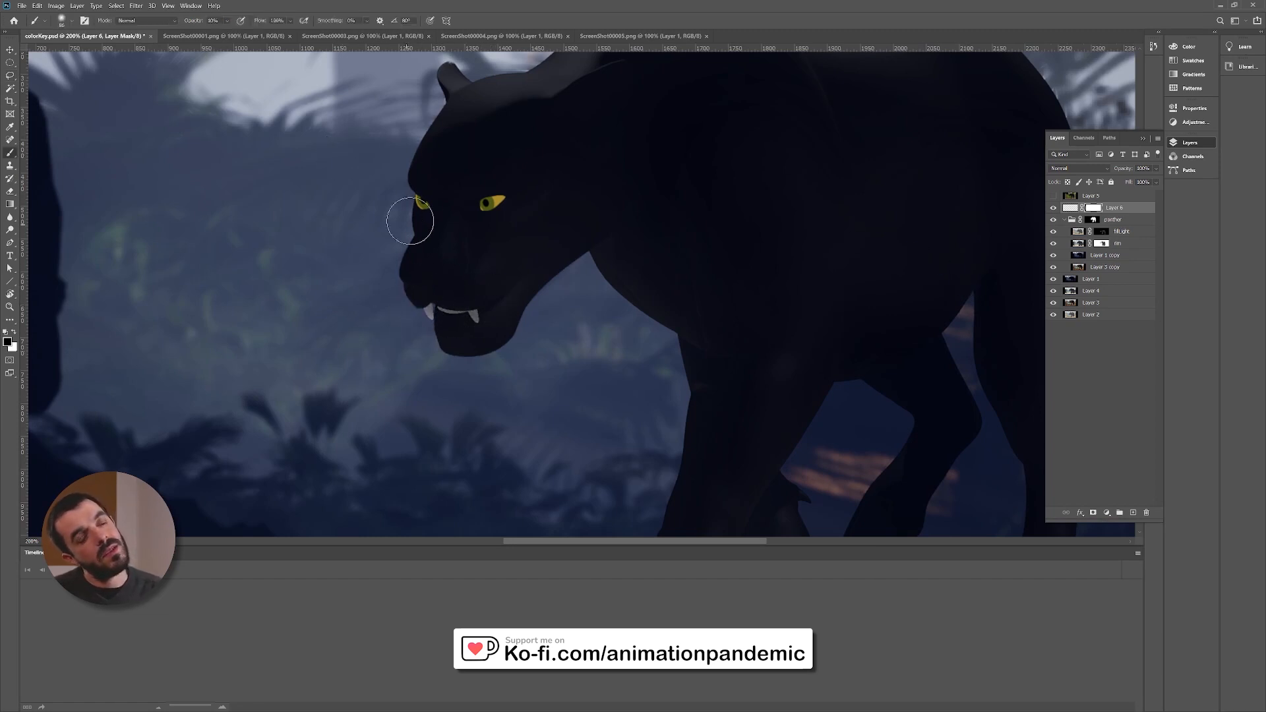
mouse_move(439, 240)
left_mouse_down()
mouse_move(446, 336)
mouse_move(490, 312)
left_mouse_up()
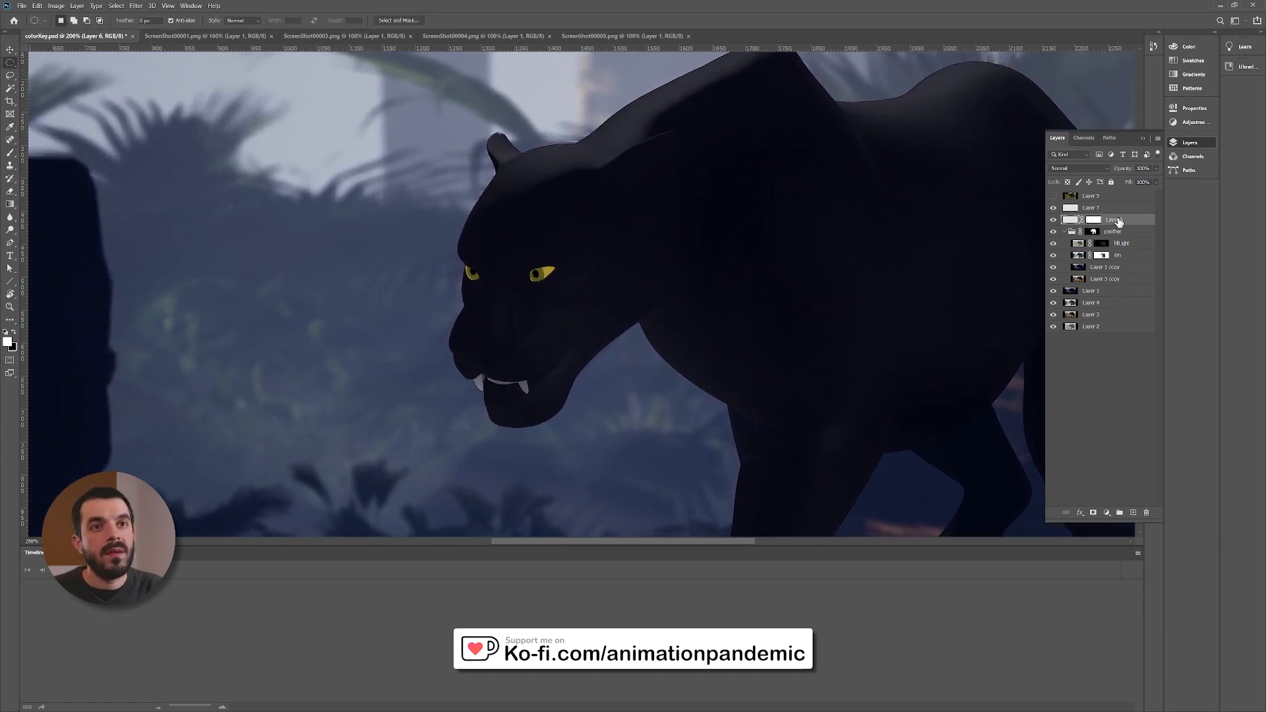
Step: Rename Layer 6 as teeth and Layer 7 as eyes
double_click(1120, 219)
type("teeth")
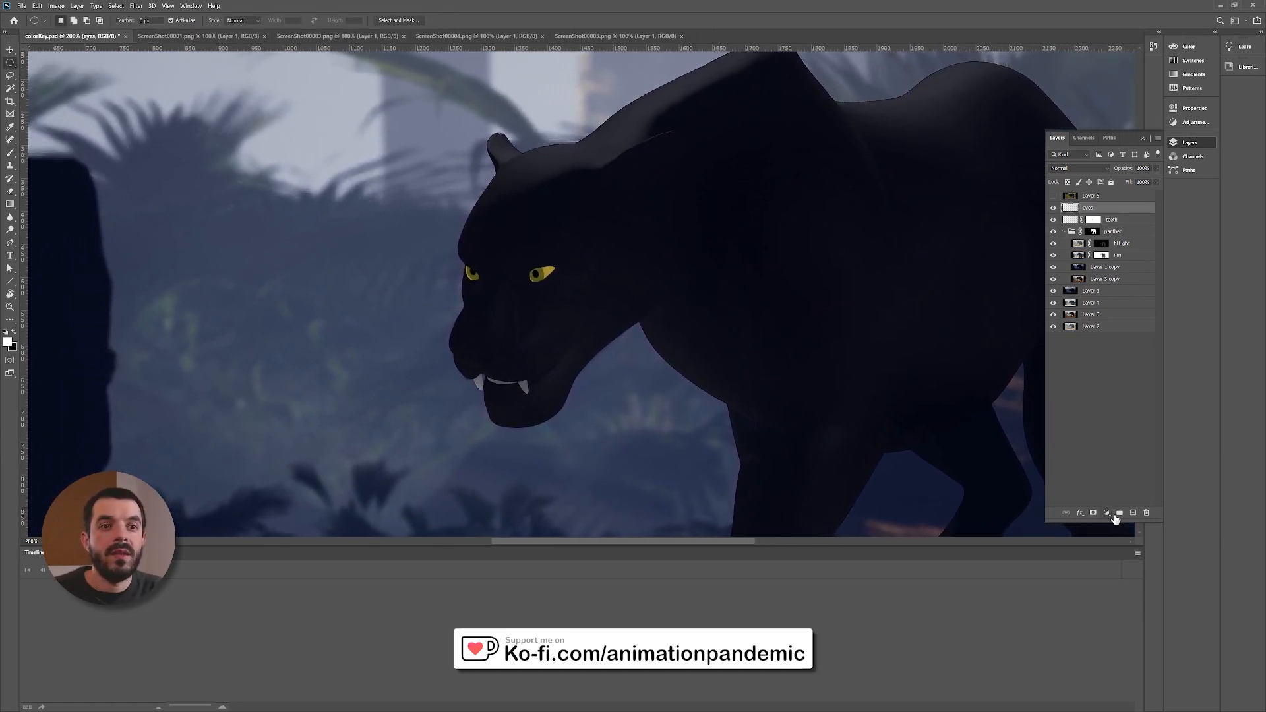
Step: Put the eyes layer in its own group with Normal blend mode and add a Hue/Saturation adjustment layer above the eyes
key("ctrl+g")
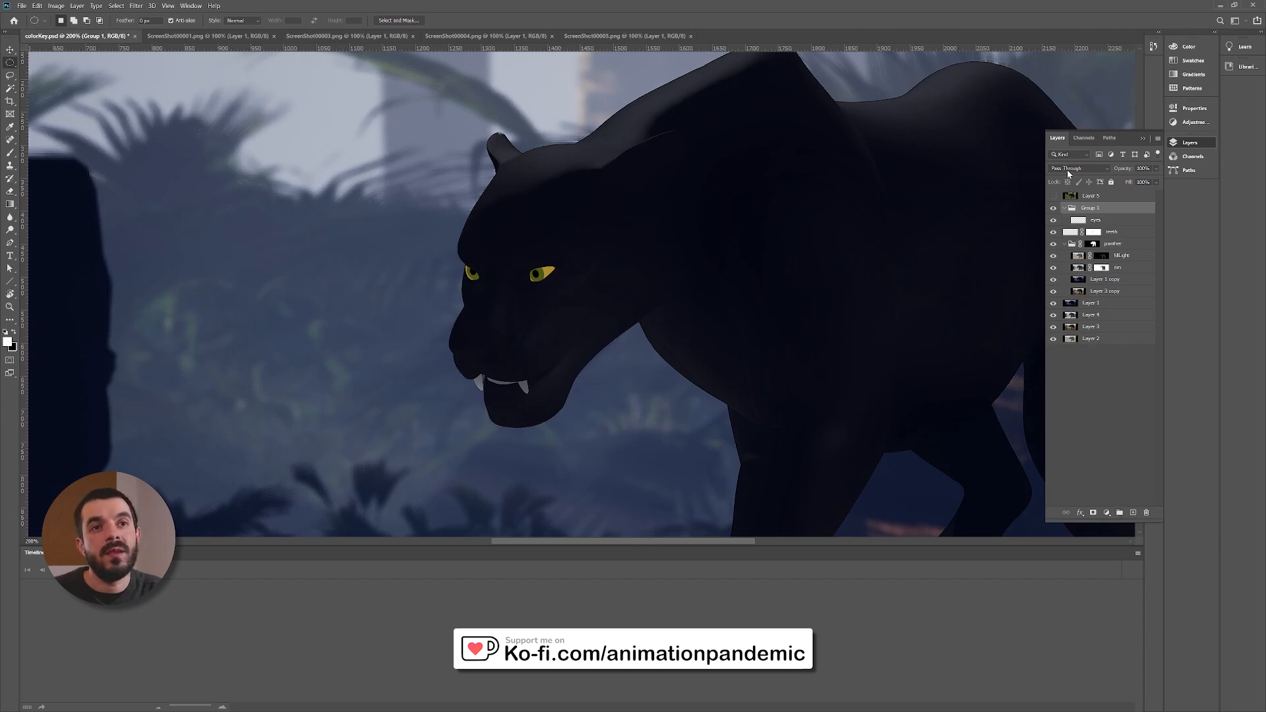
left_click(1067, 169)
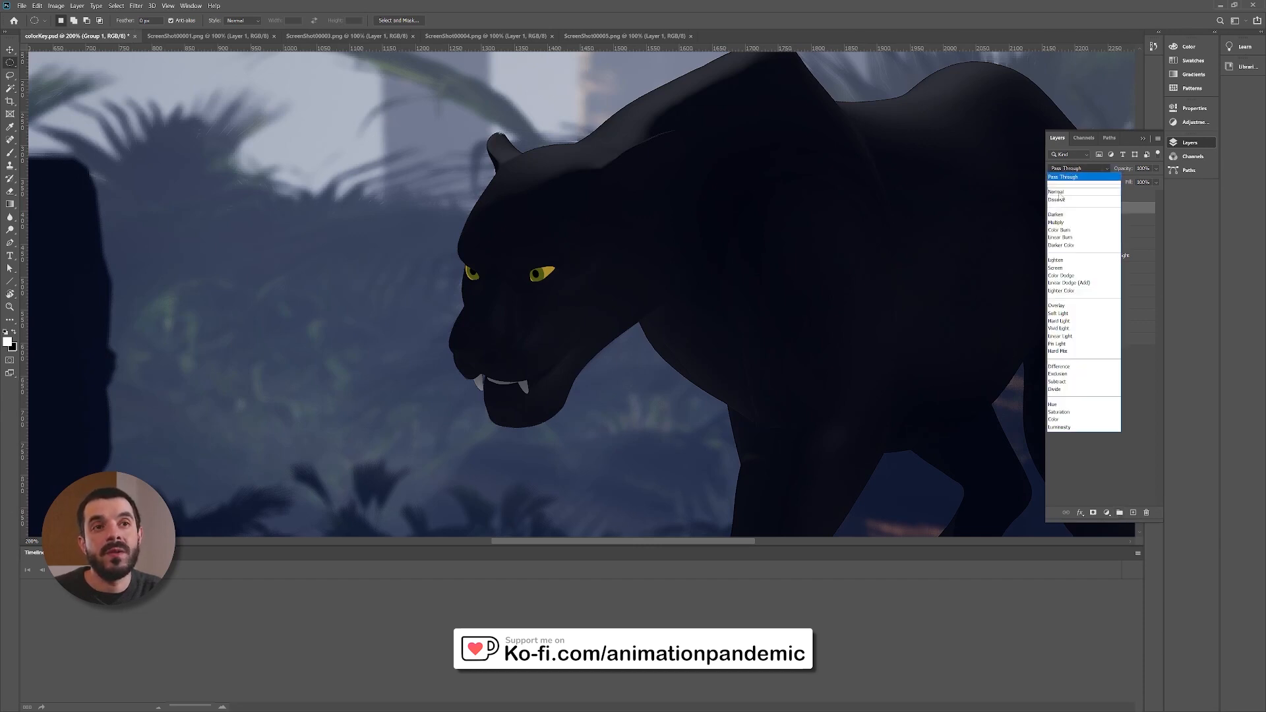
left_click(1058, 192)
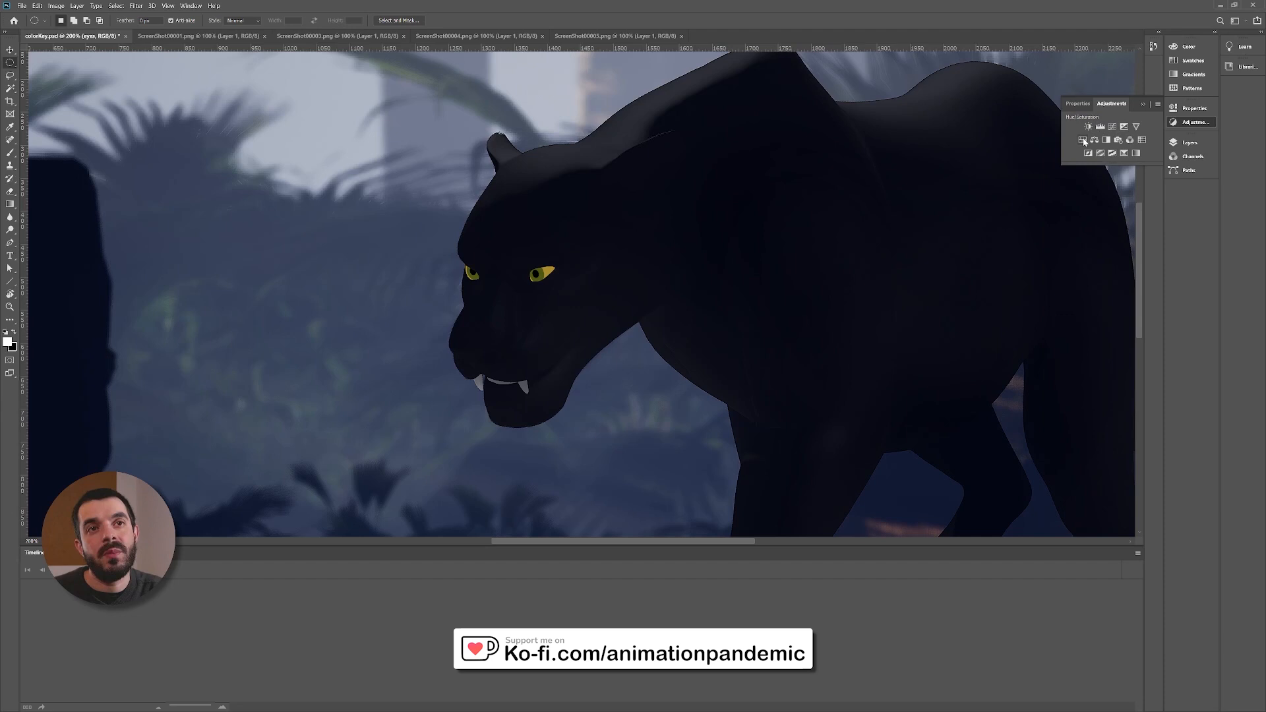
left_click(1083, 140)
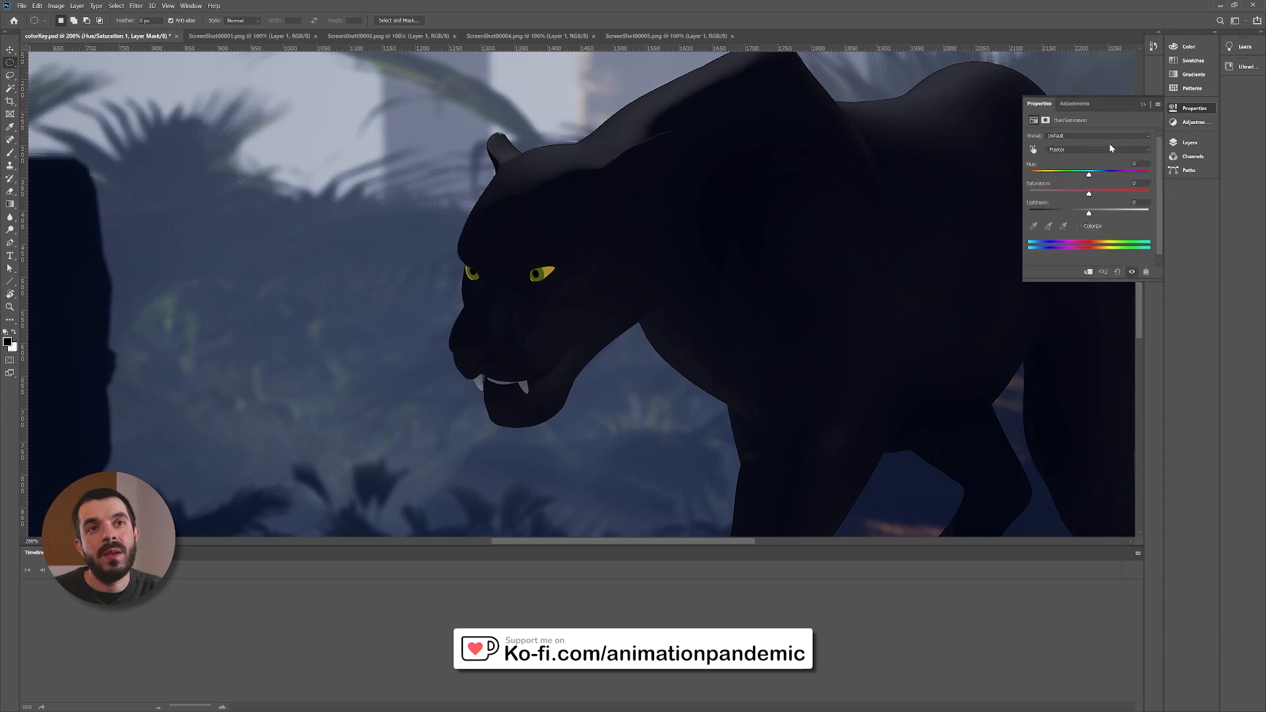
Step: Add an Exposure adjustment layer above the eyes and set its exposure to +2.00
left_click(1189, 123)
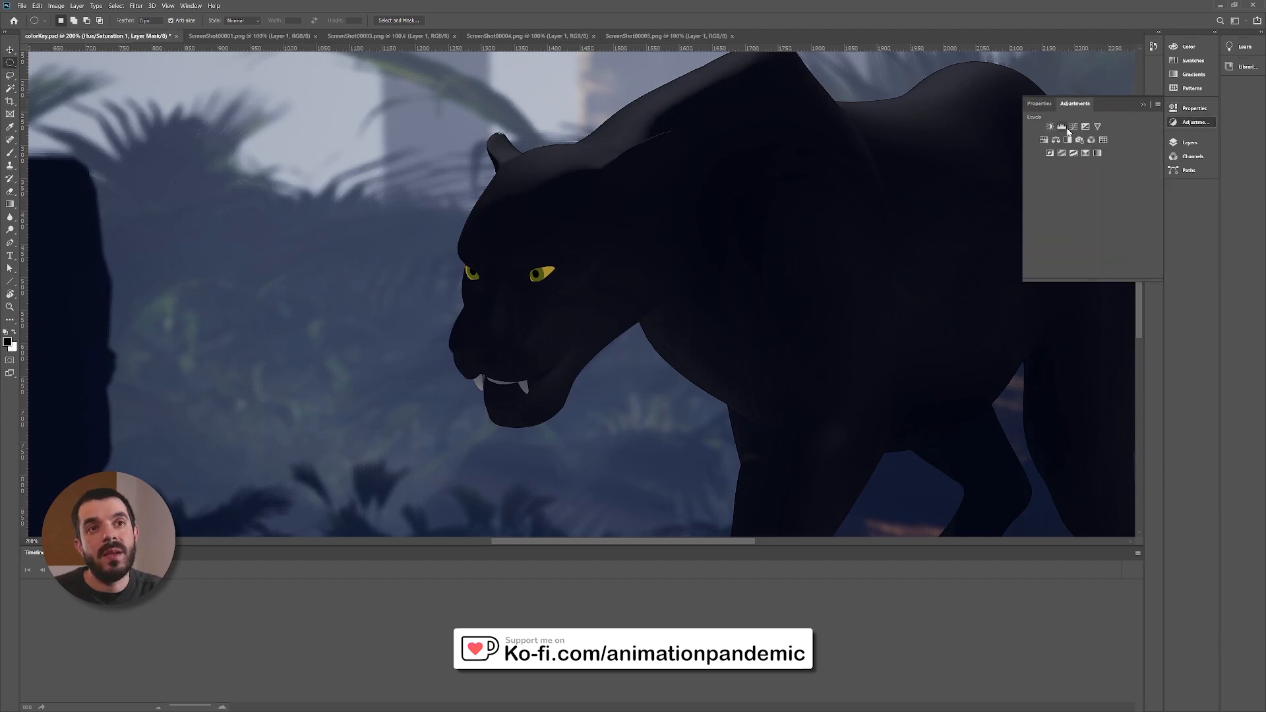
left_click(1085, 126)
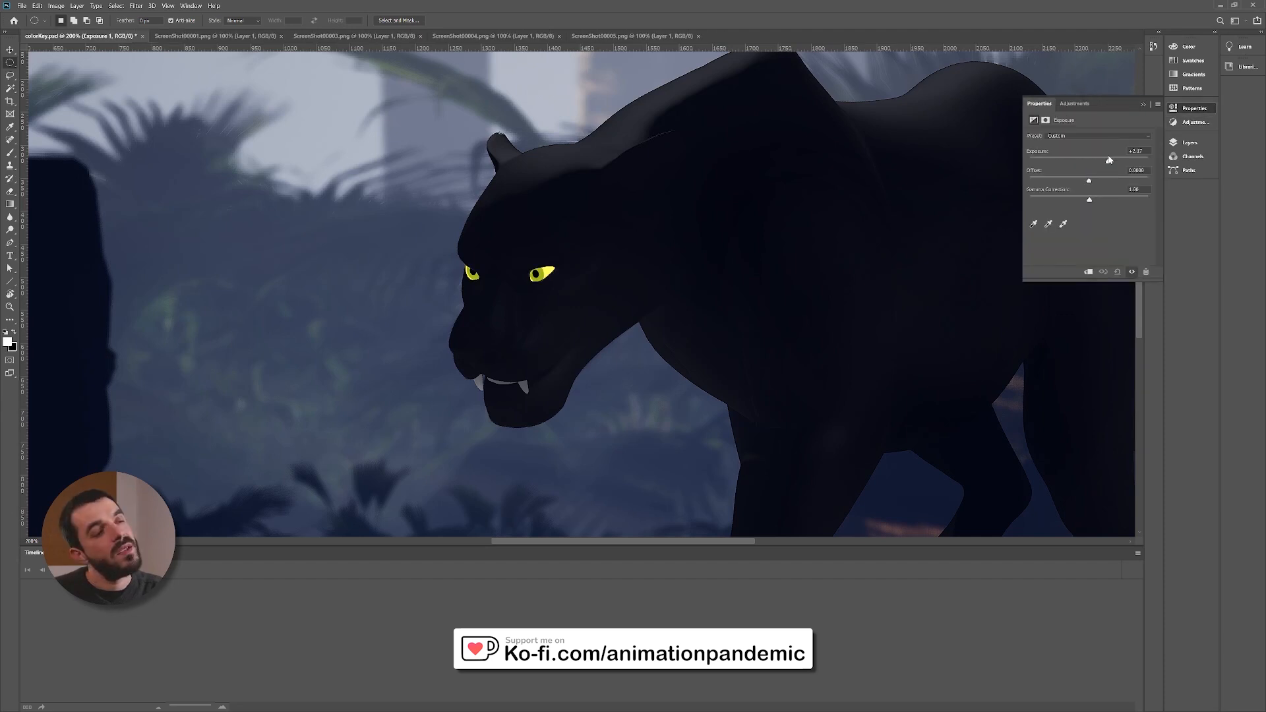
left_click_drag(1089, 158, 1112, 158)
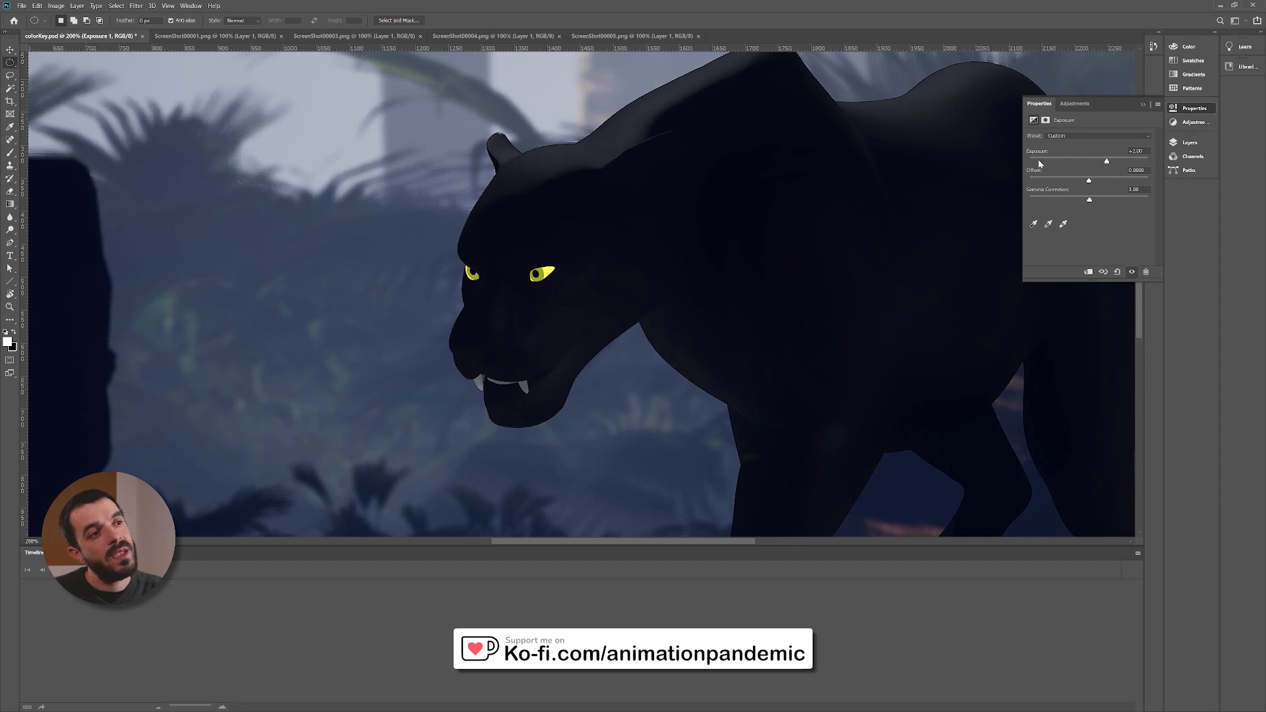
Step: Check how the brightened eyes read in the whole composition, at thumbnail size as well as at 66.7%
key("ctrl+minus")
key("ctrl+minus")
key("ctrl+minus")
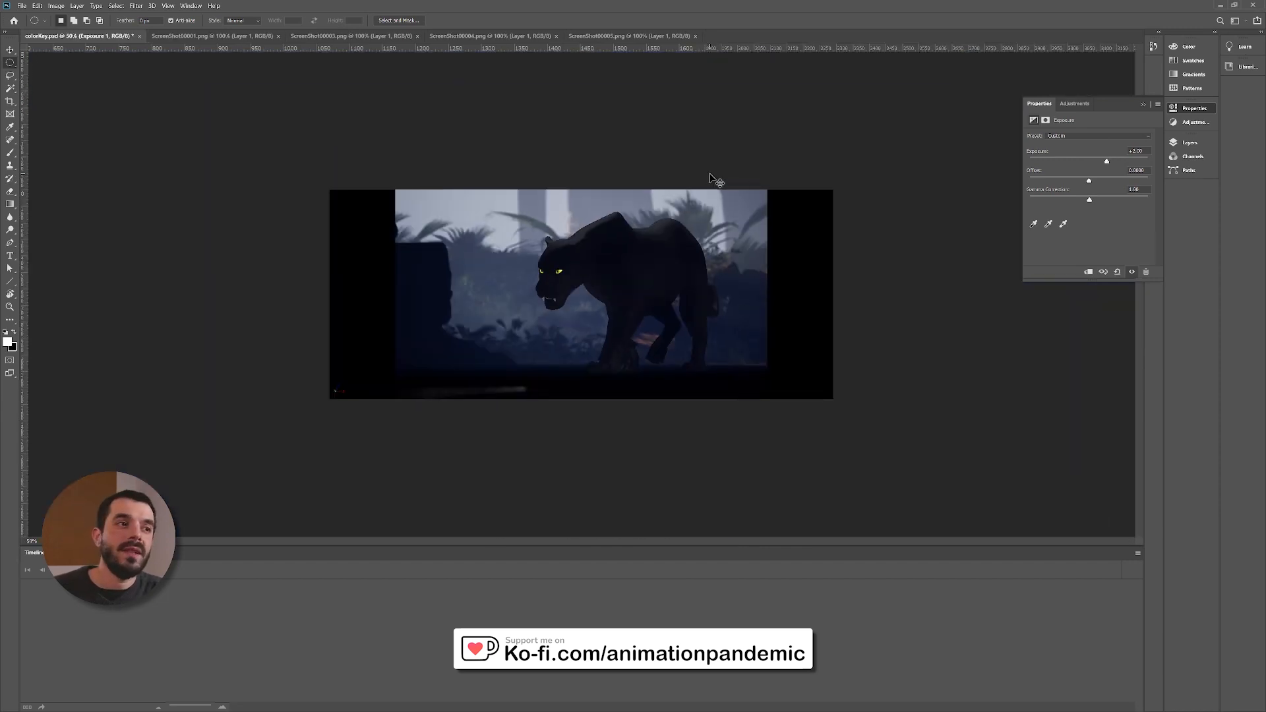
key("ctrl+minus")
key("ctrl+minus")
key("ctrl+minus")
key("ctrl+minus")
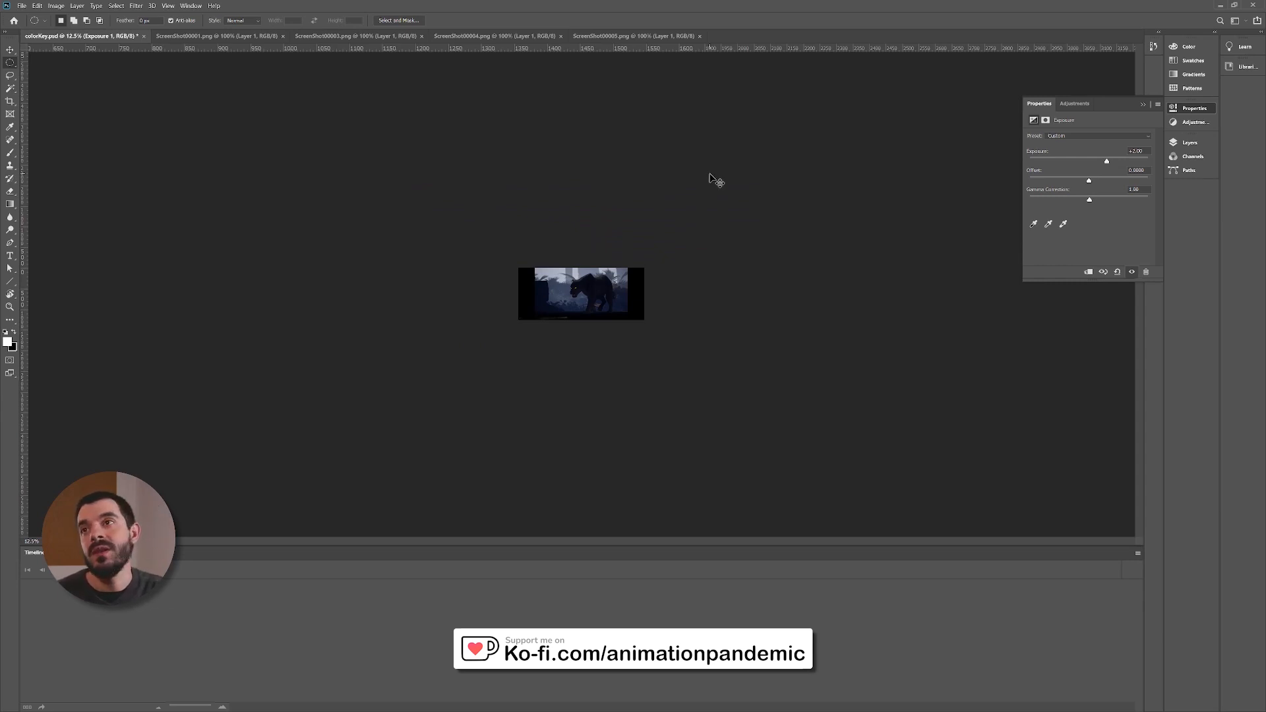
key("ctrl+plus")
key("ctrl+plus")
key("ctrl+plus")
key("ctrl+plus")
key("ctrl+plus")
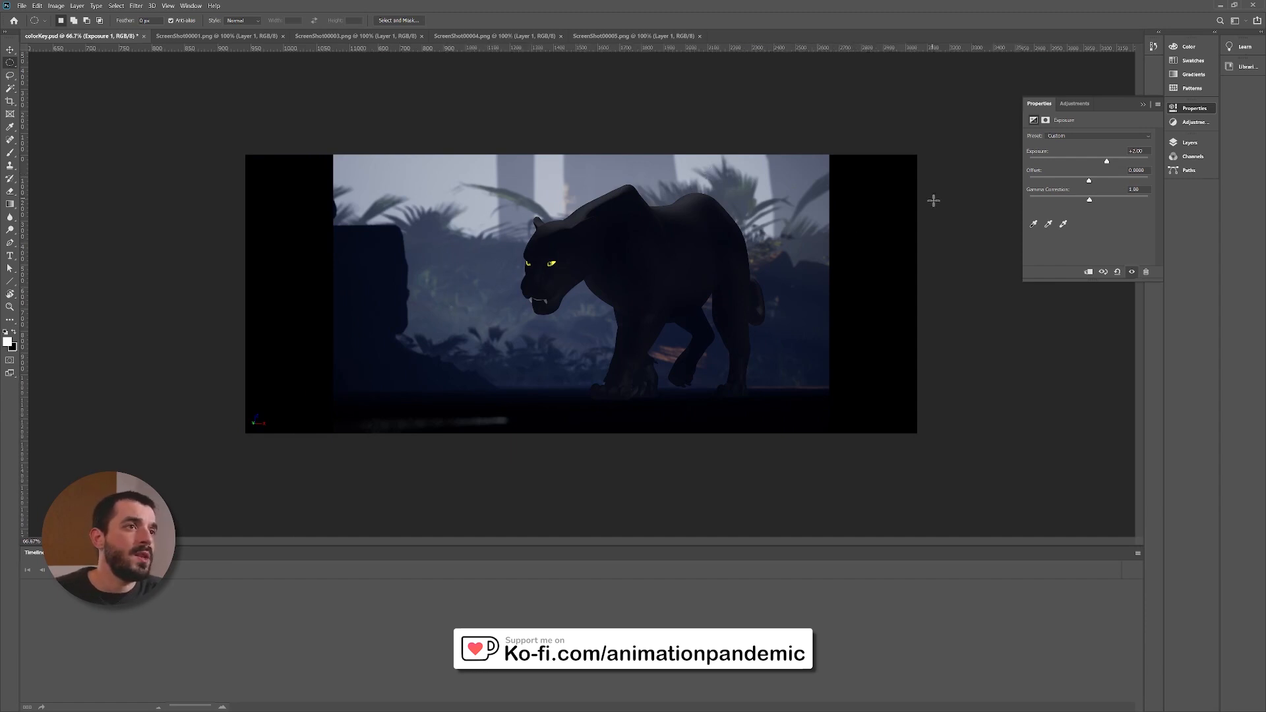
Step: Toggle Layer 1's visibility to compare the backgrounds, leave it shown and add a layer mask to it
left_click(1187, 143)
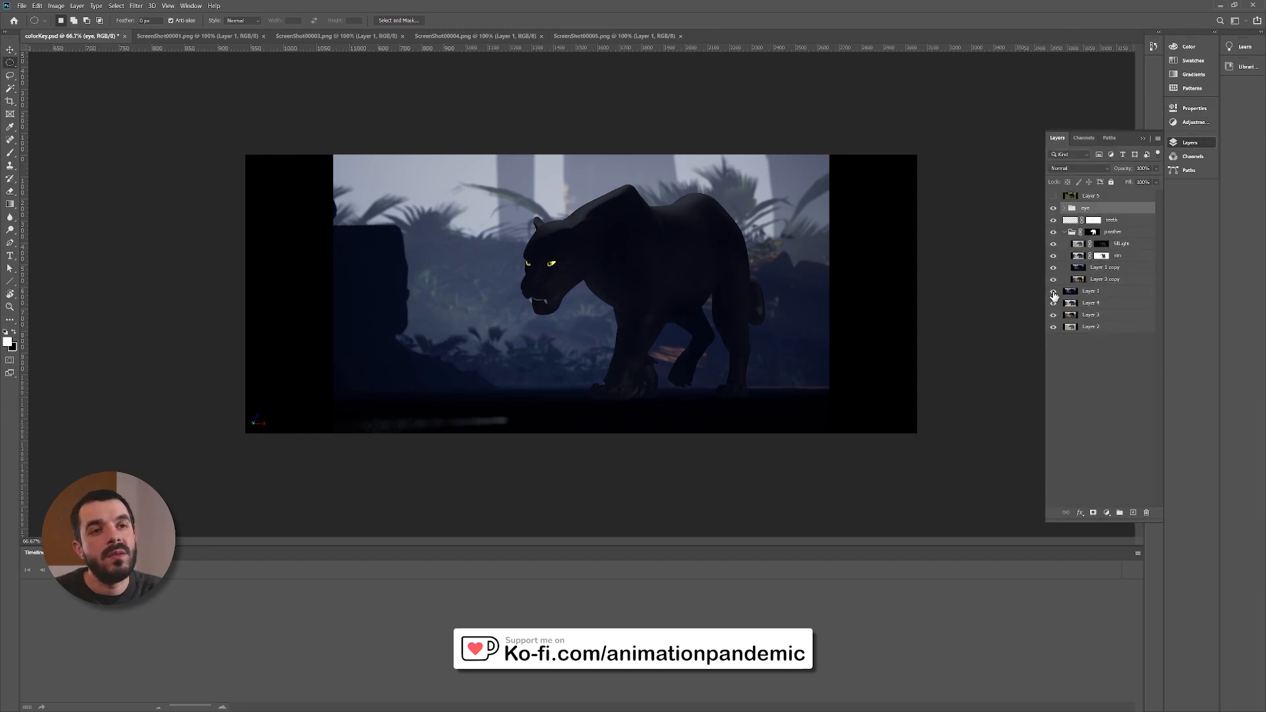
left_click(1053, 292)
left_click(1054, 292)
left_click(1053, 292)
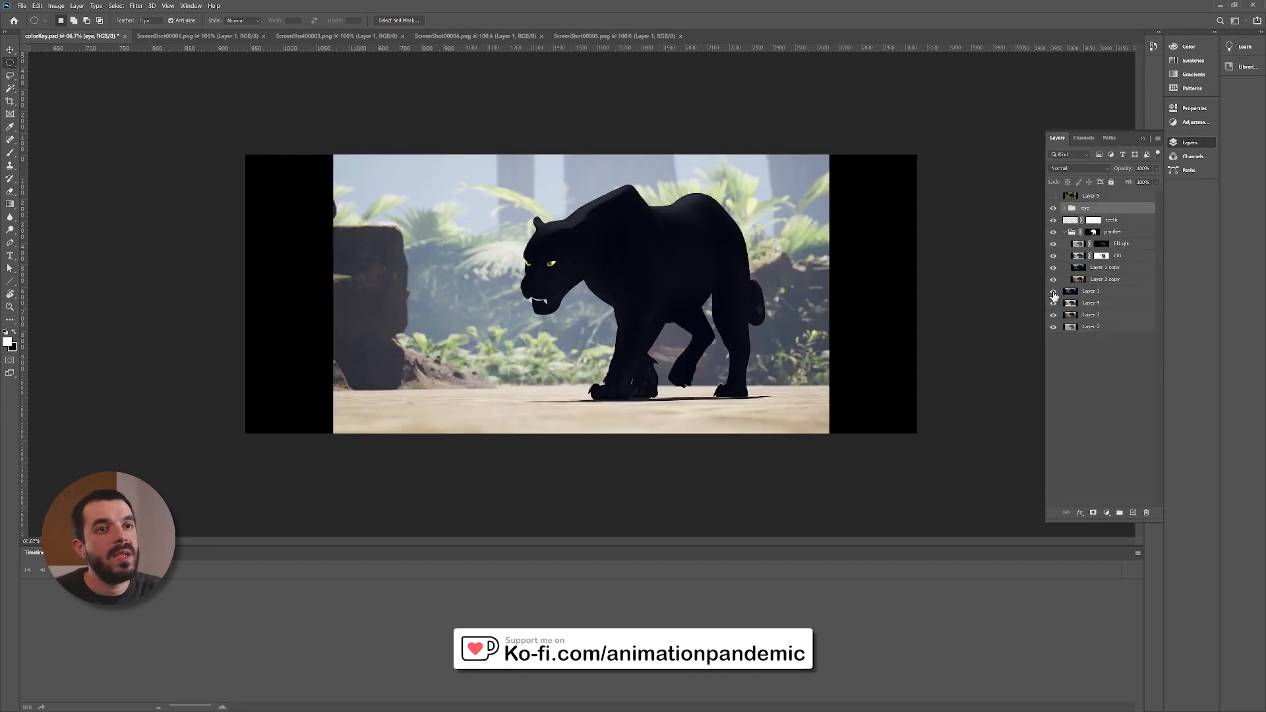
left_click(1053, 293)
left_click(1053, 292)
left_click(1053, 292)
left_click(1082, 293)
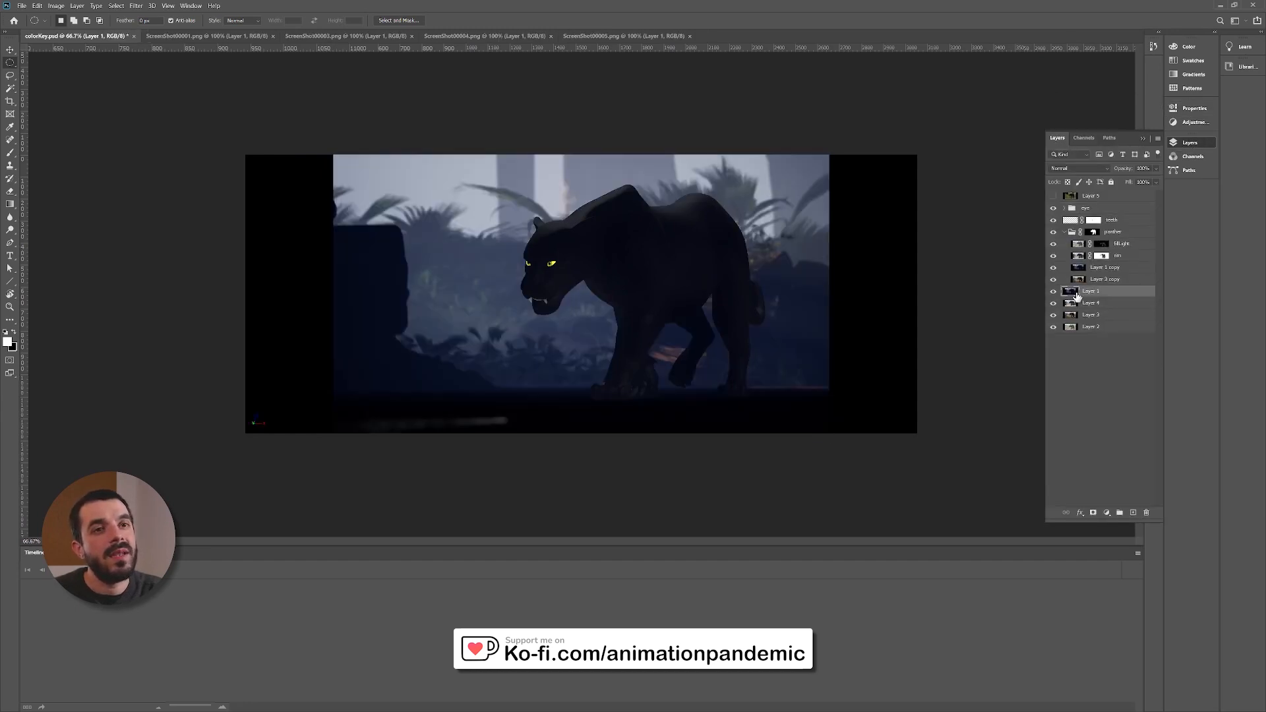
left_click(1092, 514)
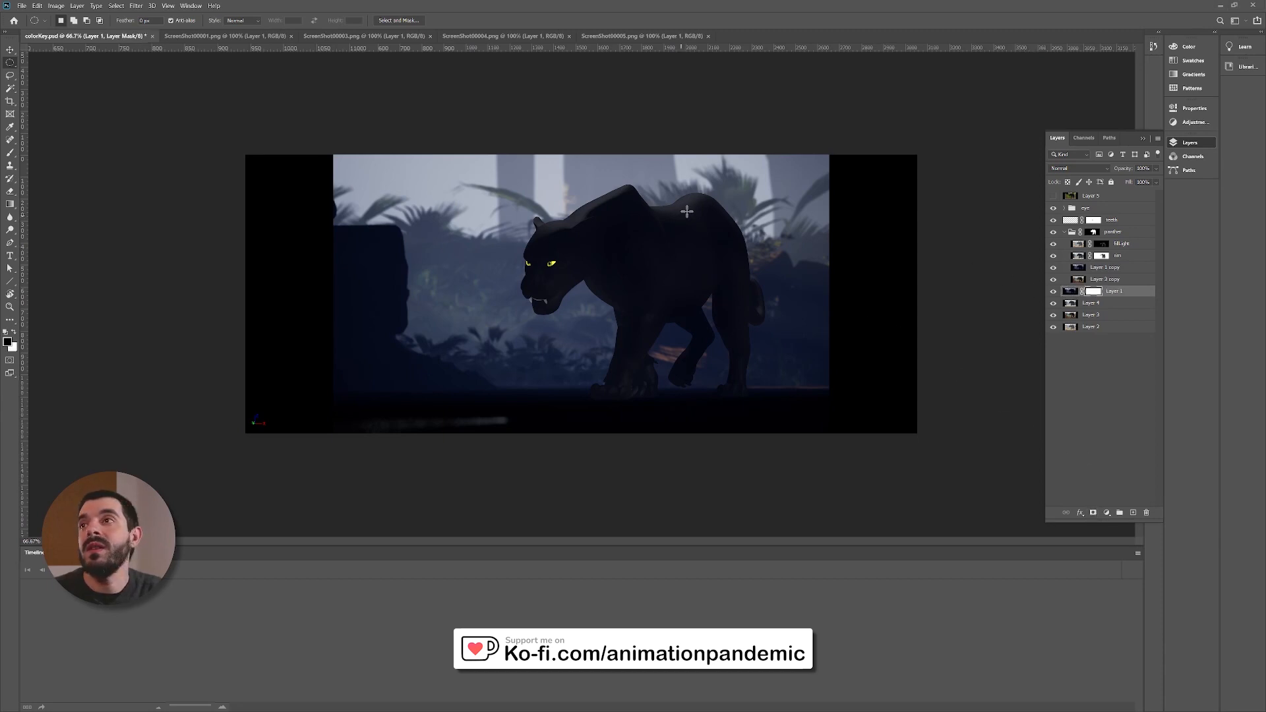
Step: Switch to the reference board, copy the middle black-and-white tree canopy picture, and return to Photoshop
key("alt+Tab")
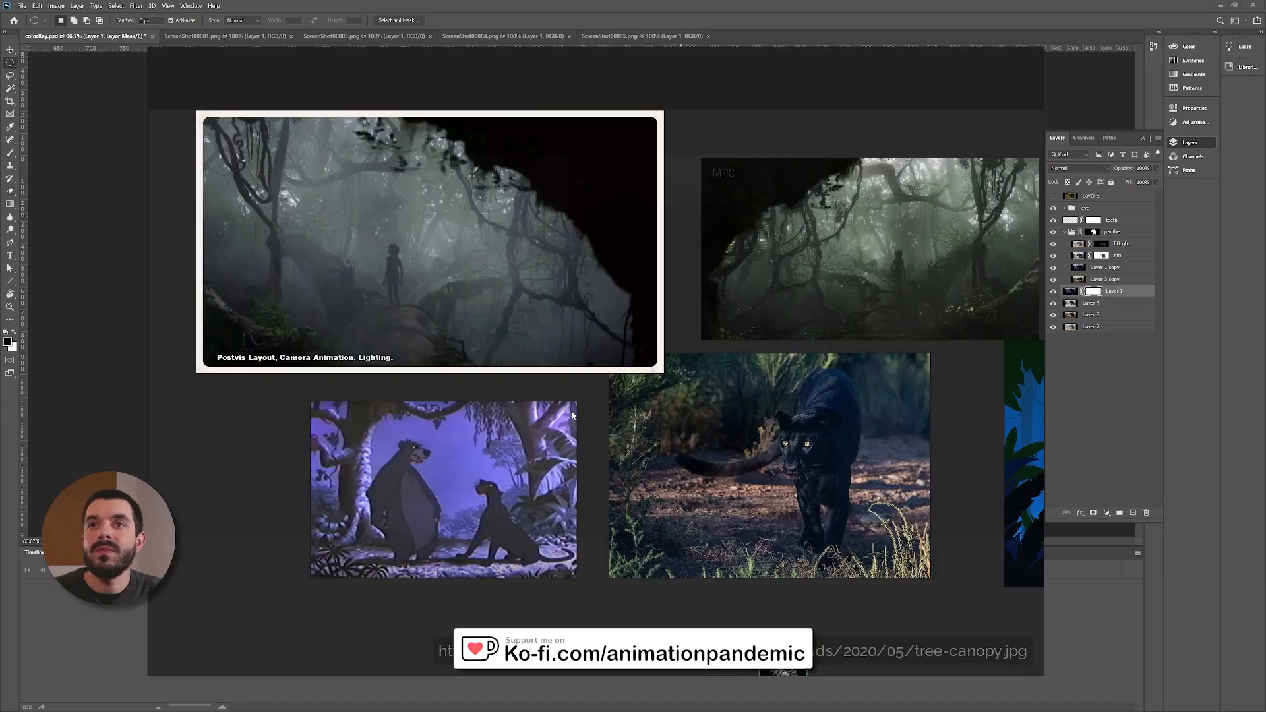
scroll(568, 422, "down", 6)
left_click_drag(620, 485, 572, 321)
scroll(584, 307, "up", 6)
left_click_drag(572, 322, 524, 365)
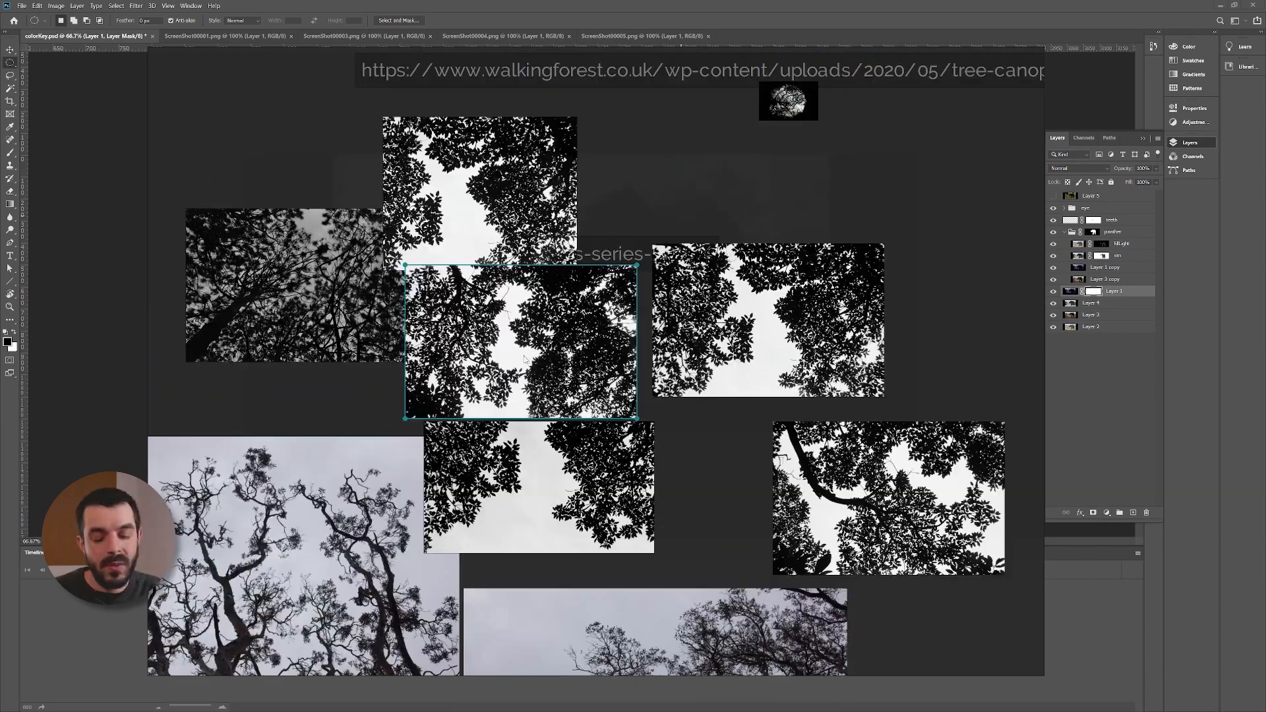
right_click(545, 389)
left_click(566, 427)
key("alt+Tab")
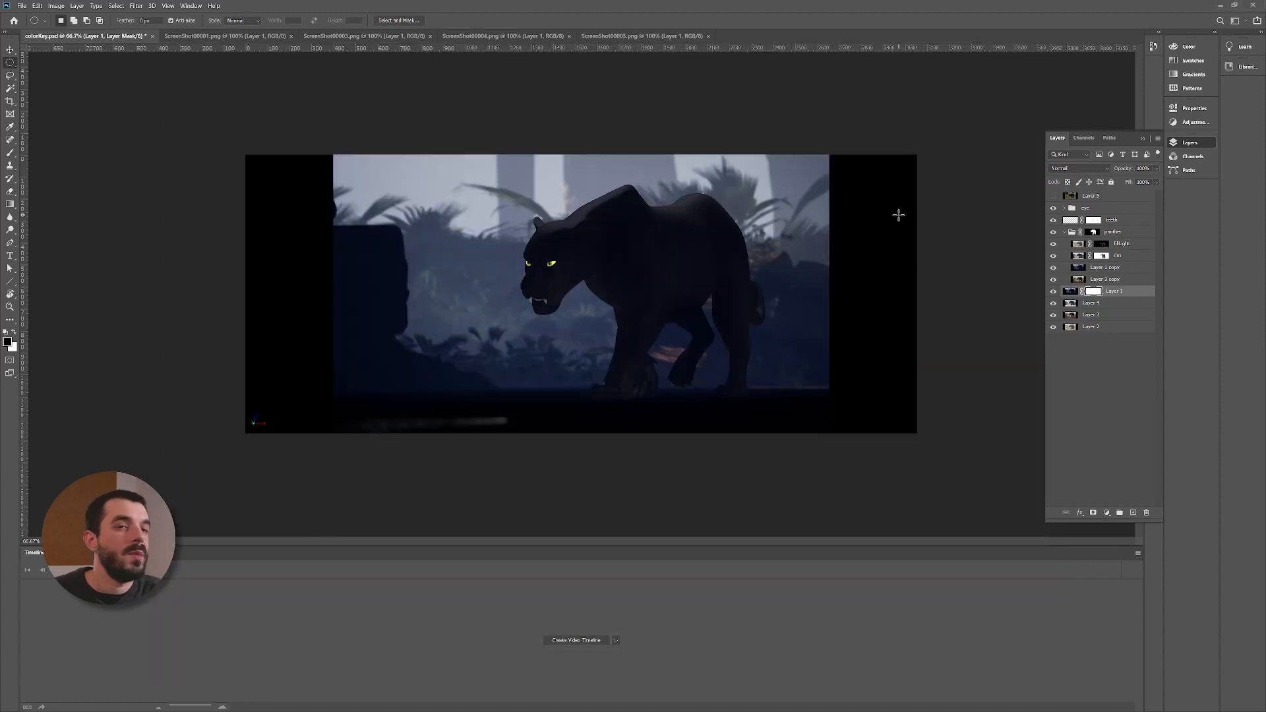
Step: Paste the canopy picture into Layer 1's mask and shift it upward on the canvas
left_click(1094, 292, "alt")
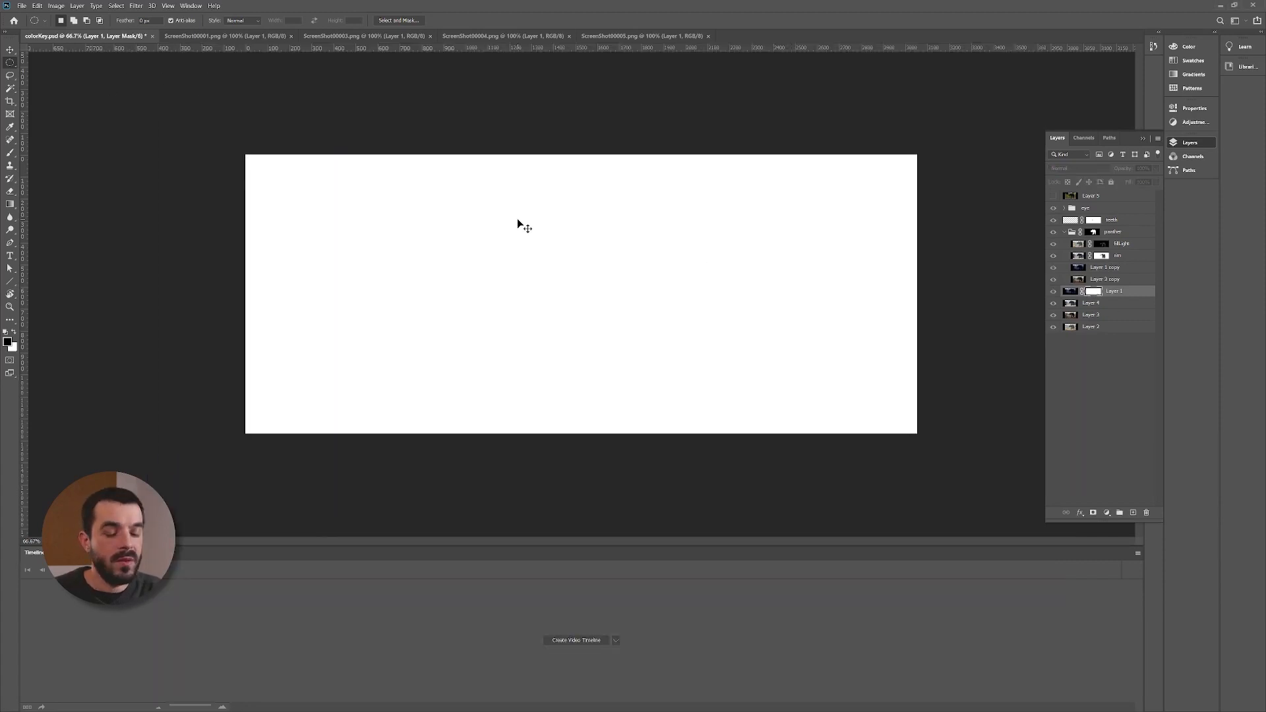
key("ctrl+v")
left_click(10, 50)
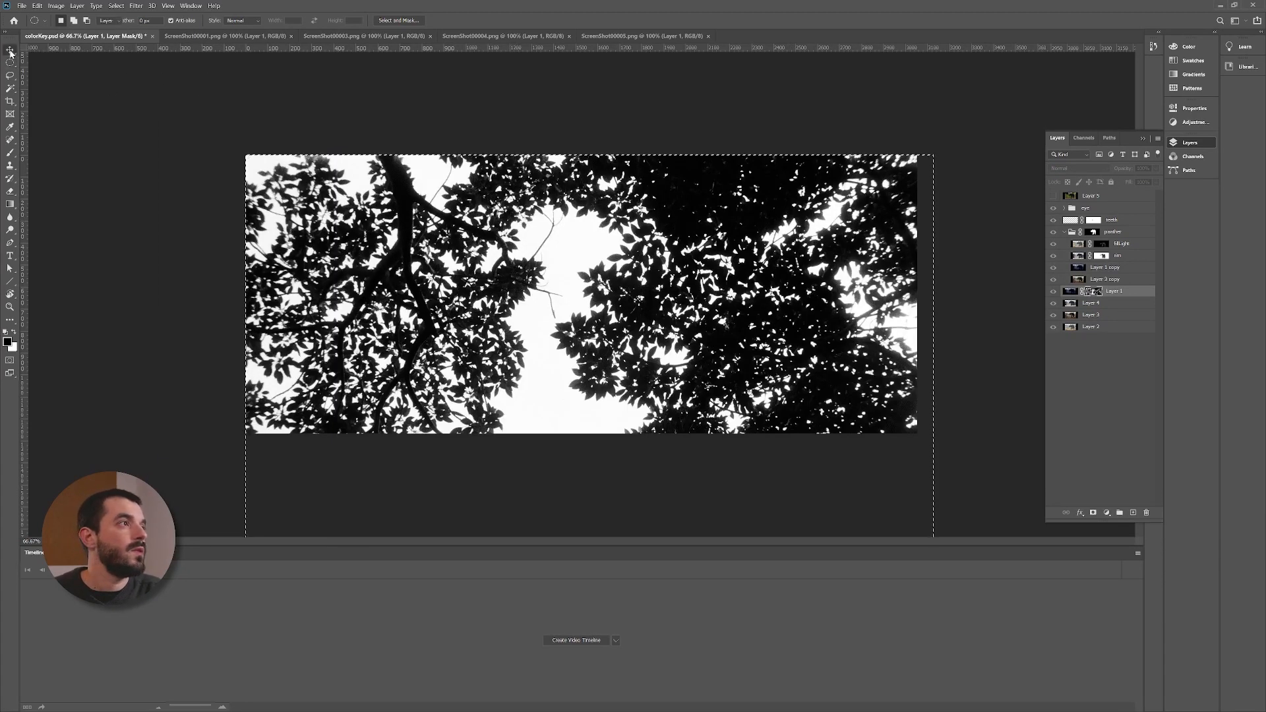
left_click_drag(521, 382, 522, 219)
Step: Enlarge the pasted canopy proportionally to about 140%, reposition it over the canvas, and view the masked composition
key("ctrl+t")
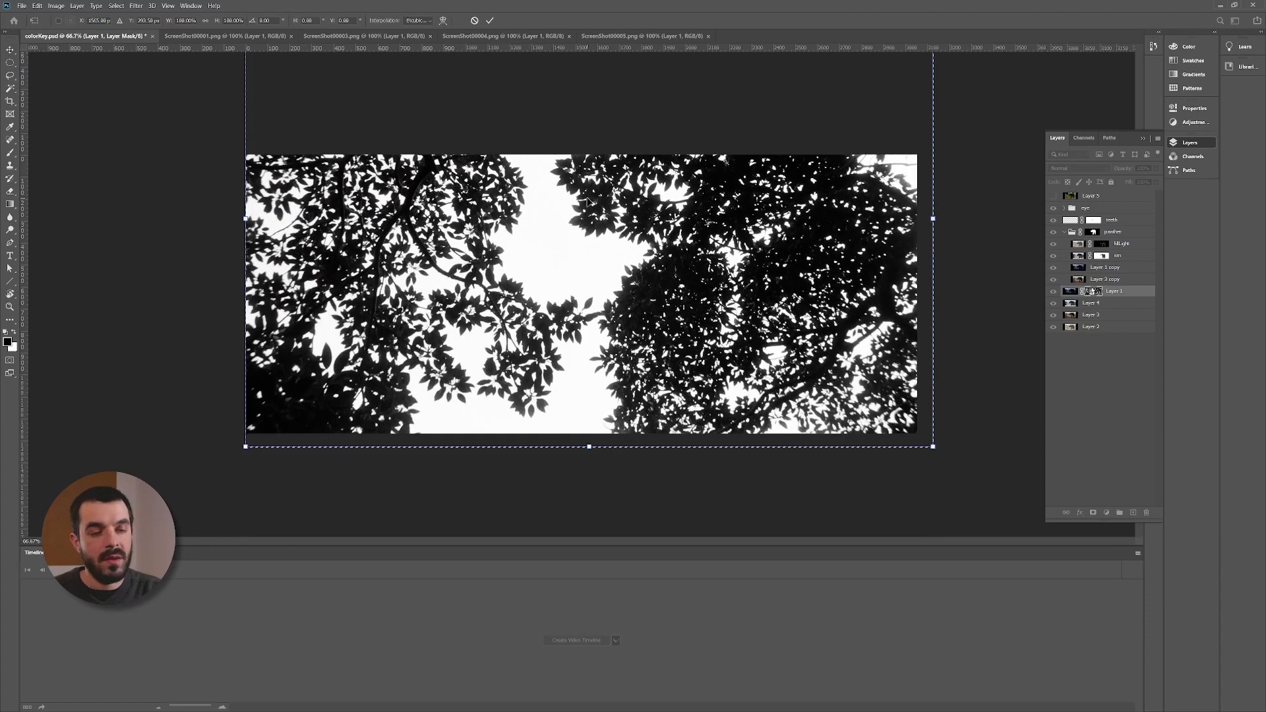
key("ctrl+minus")
key("ctrl+minus")
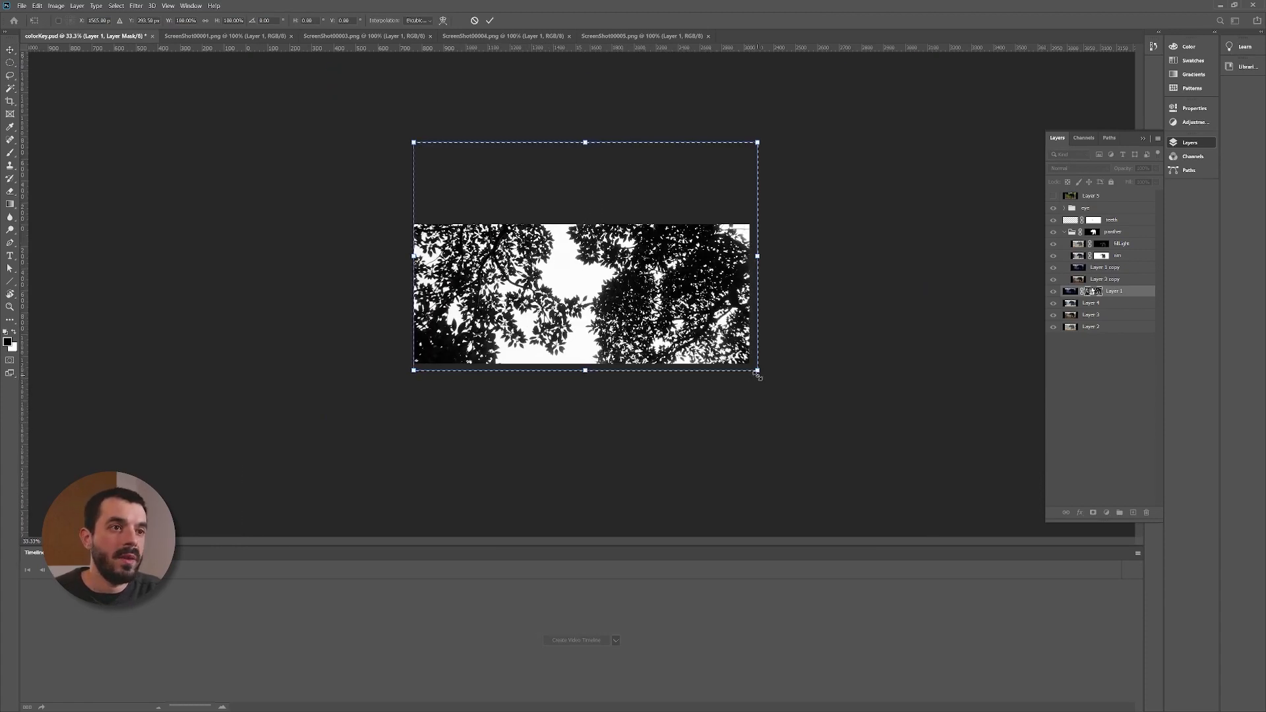
left_click_drag(758, 374, 899, 469)
left_click_drag(595, 317, 544, 259)
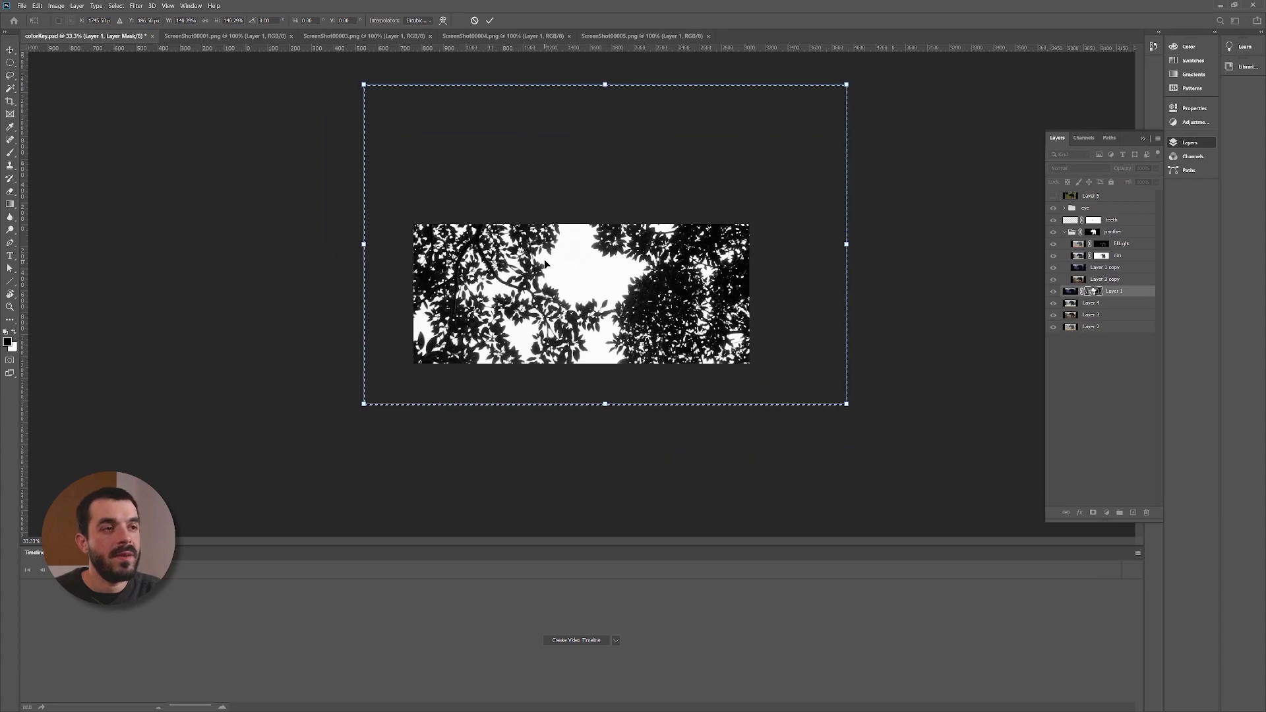
key("Return")
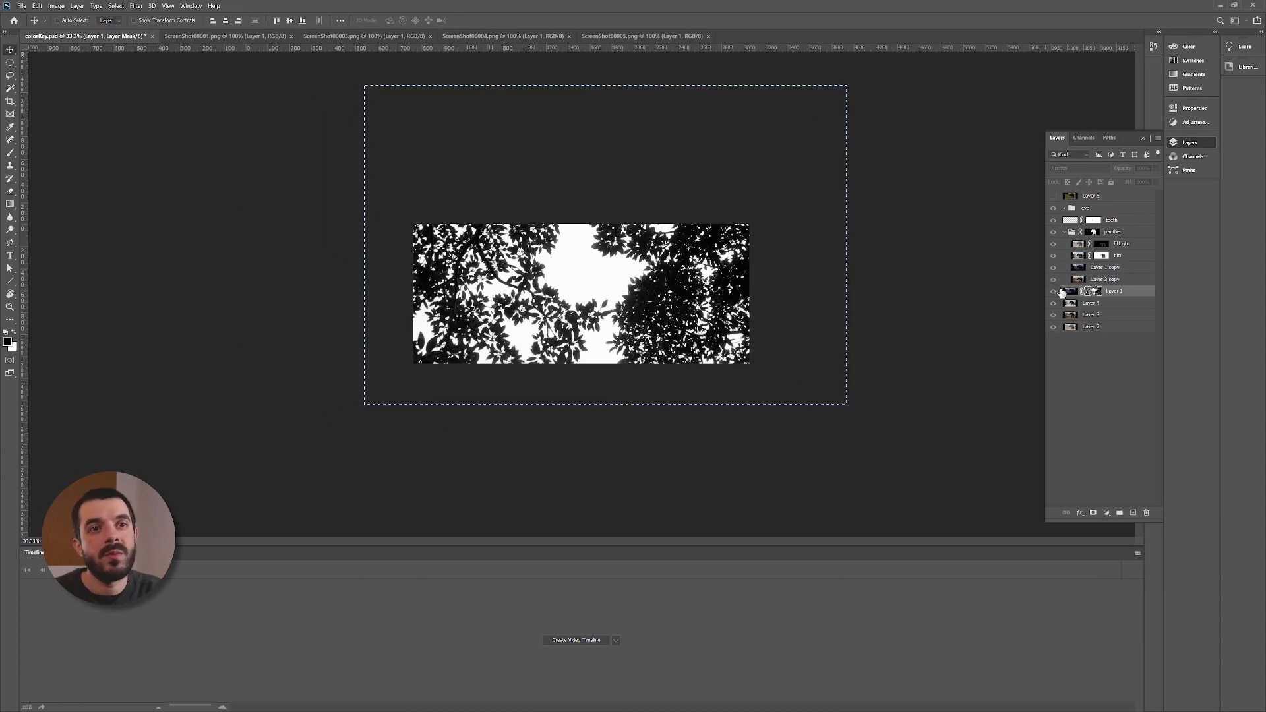
left_click(1063, 291)
key("ctrl+plus")
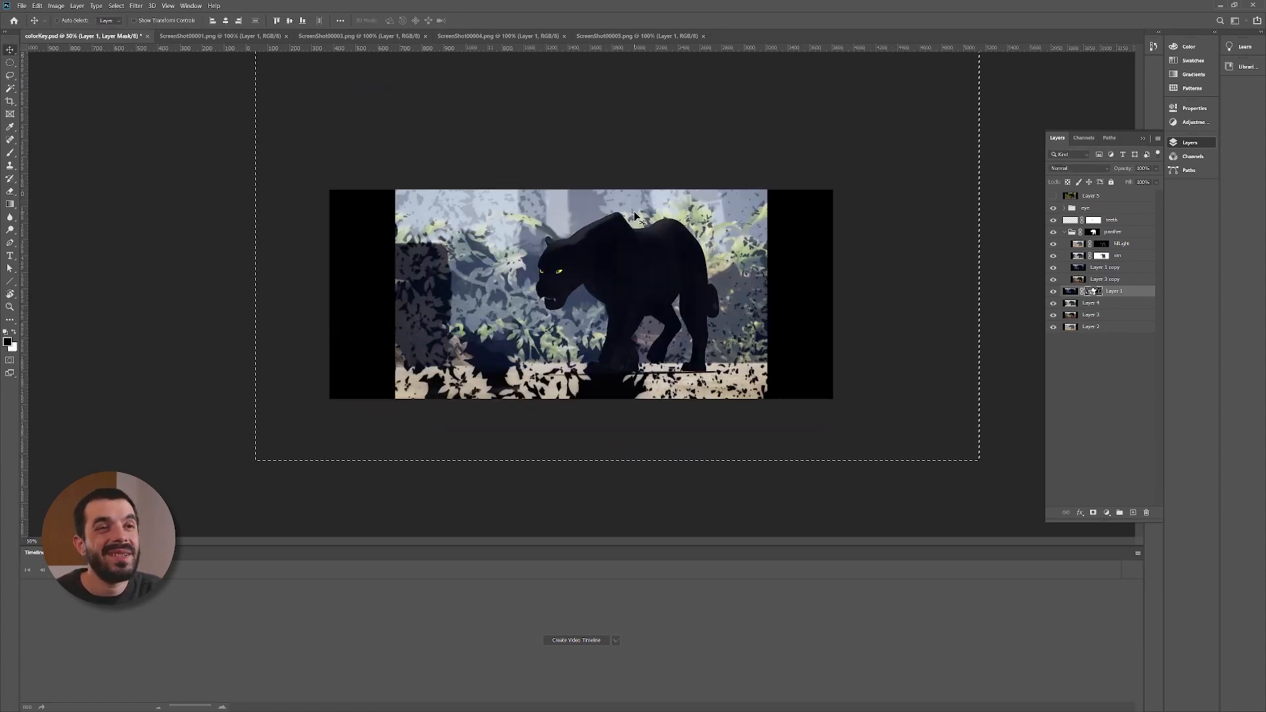
Step: Hide Layer 1 and Layer 4, and toggle Layer 3 to compare the background lighting versions
left_click(1054, 292)
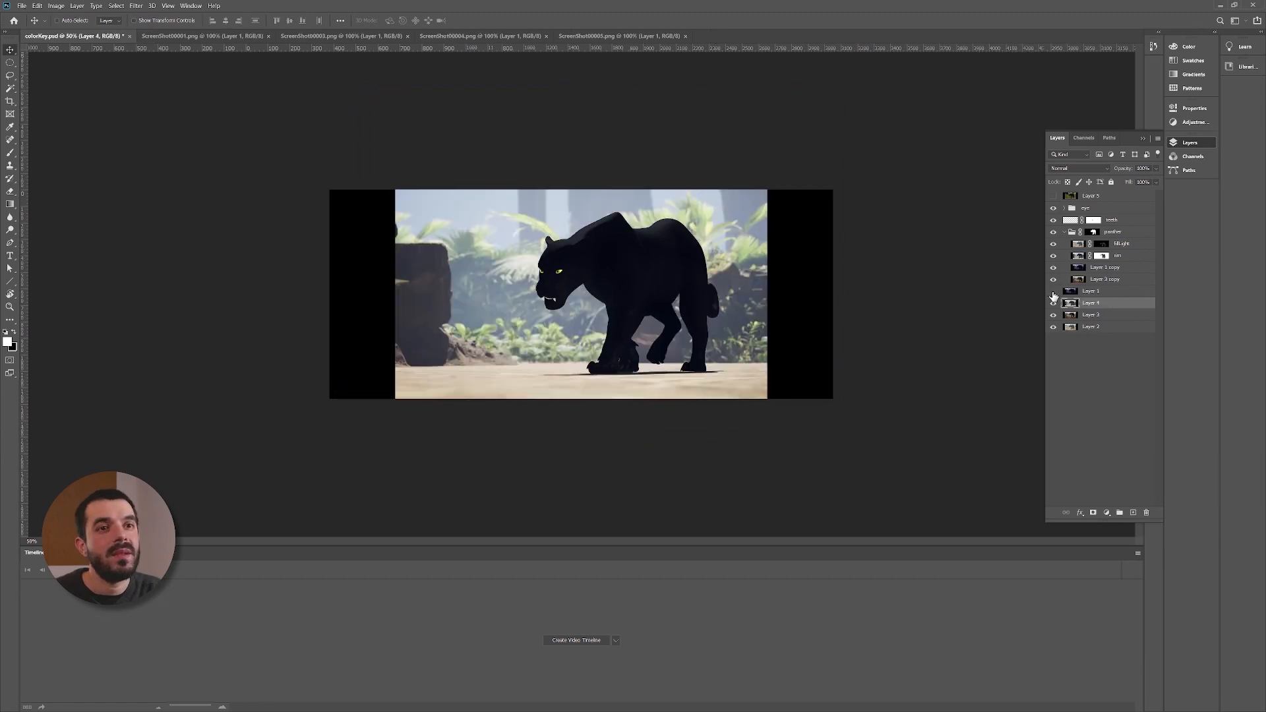
left_click(1053, 303)
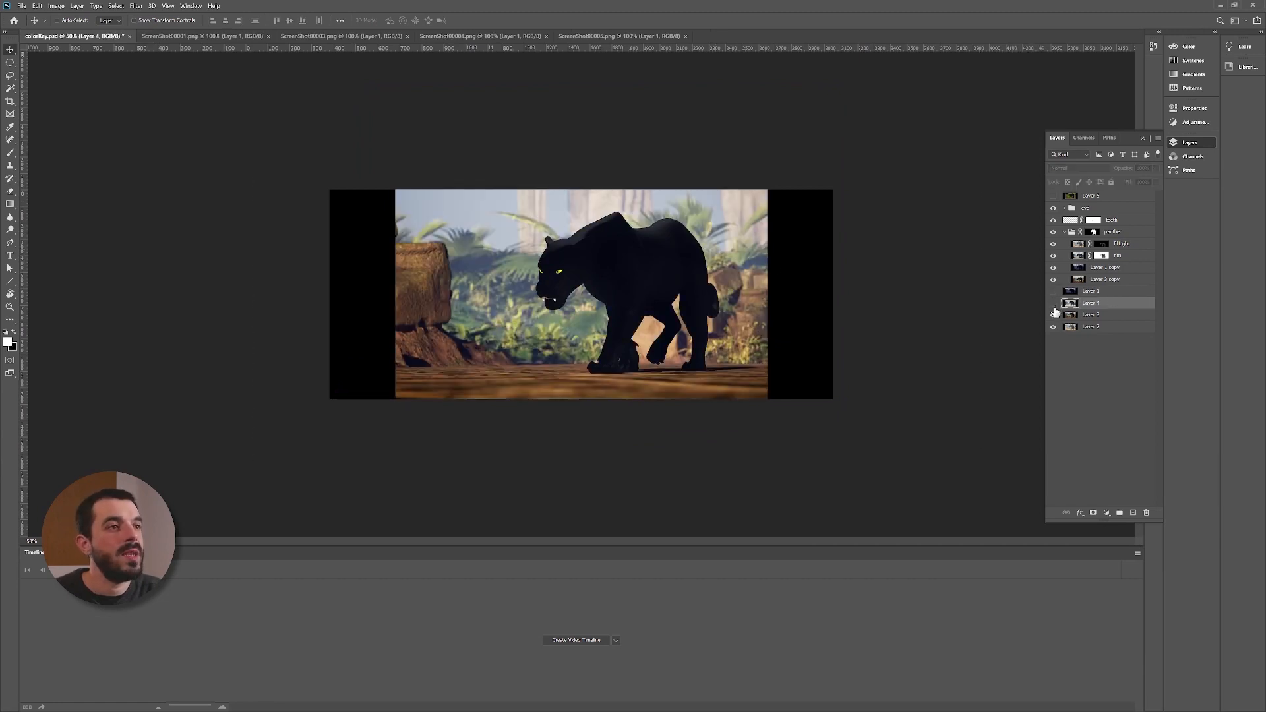
left_click(1054, 315)
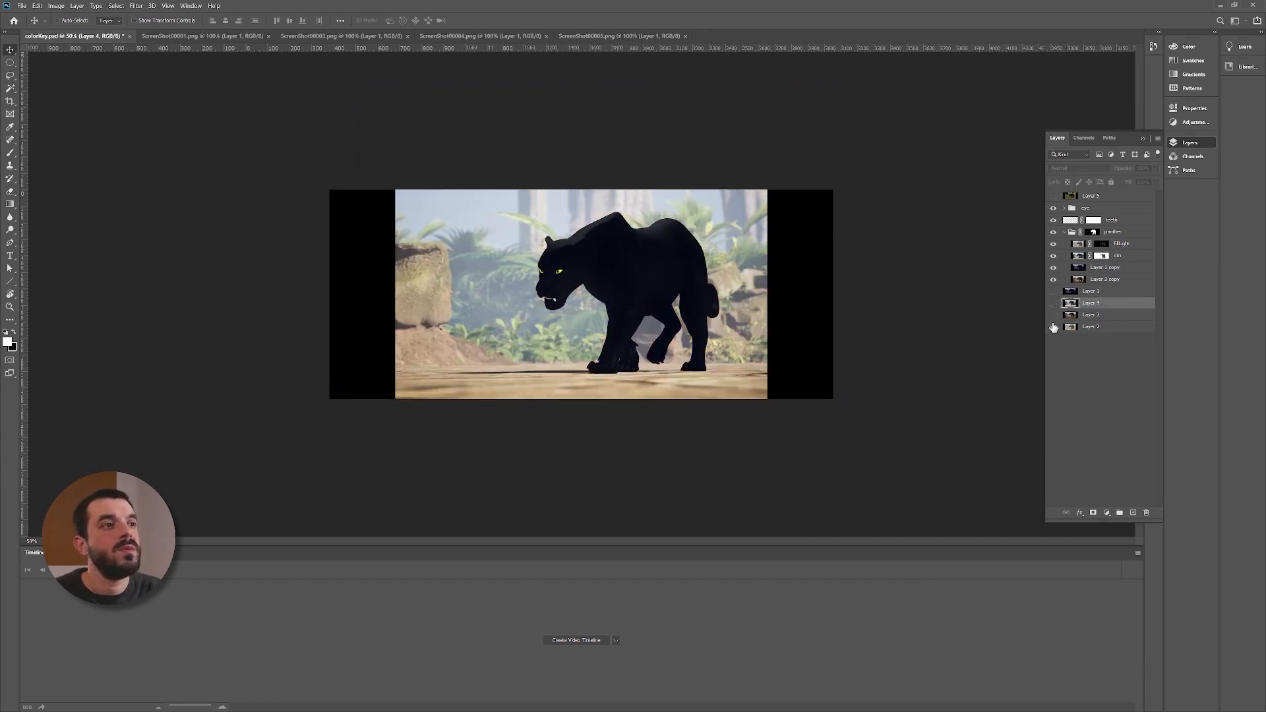
left_click(1053, 315)
left_click(1053, 315)
left_click(1053, 315)
Step: Move Layer 3 directly above Layer 1, beneath the panther group, and rename it birghtBG
left_click(1072, 319)
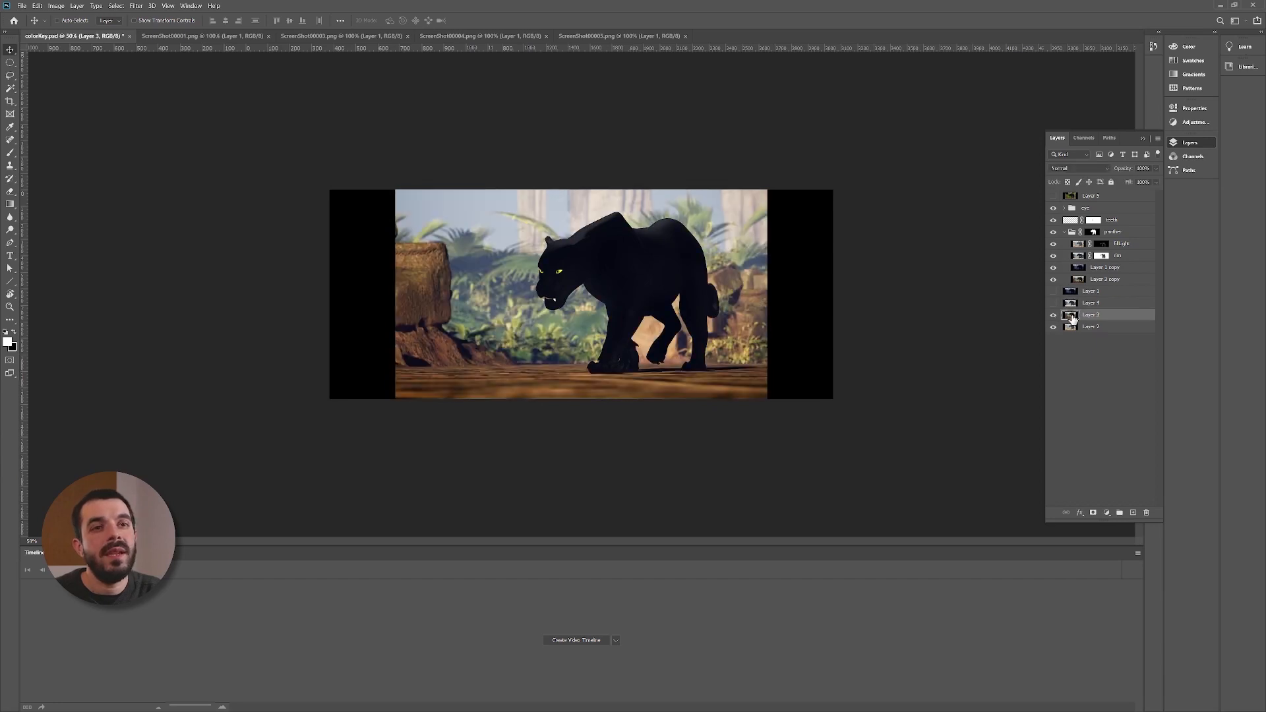
left_click_drag(1073, 318, 1098, 292)
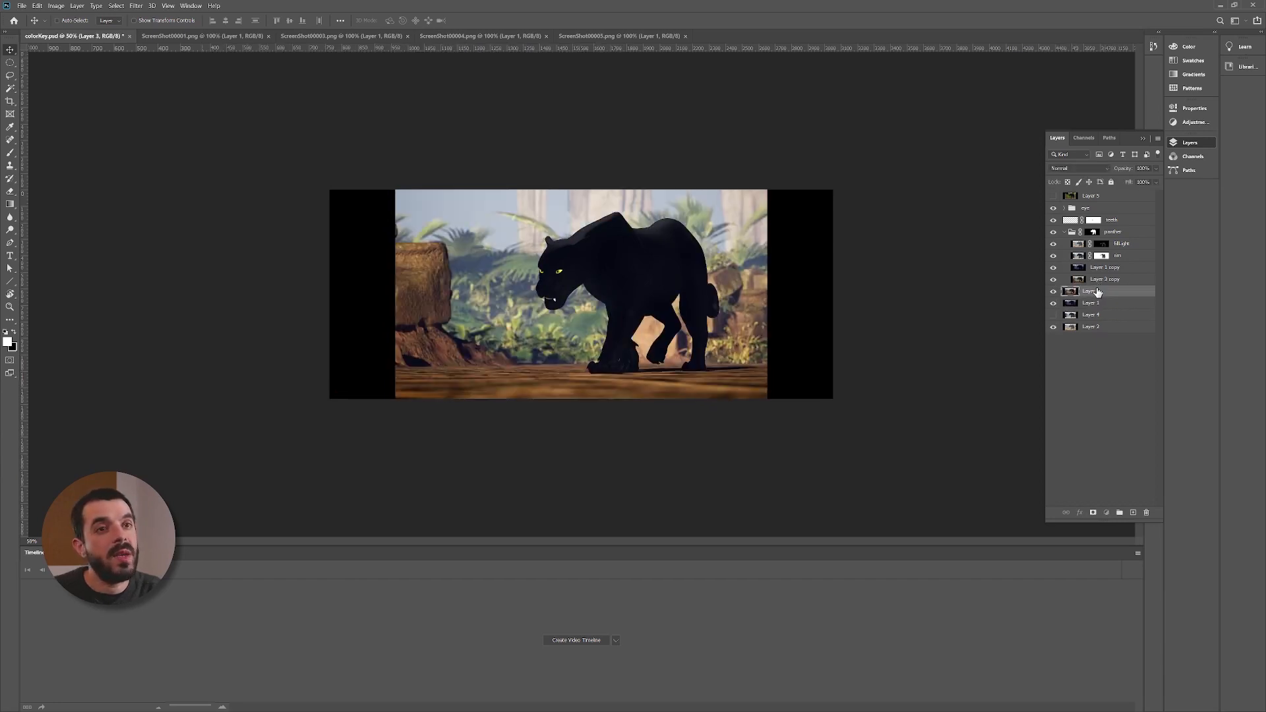
double_click(1092, 292)
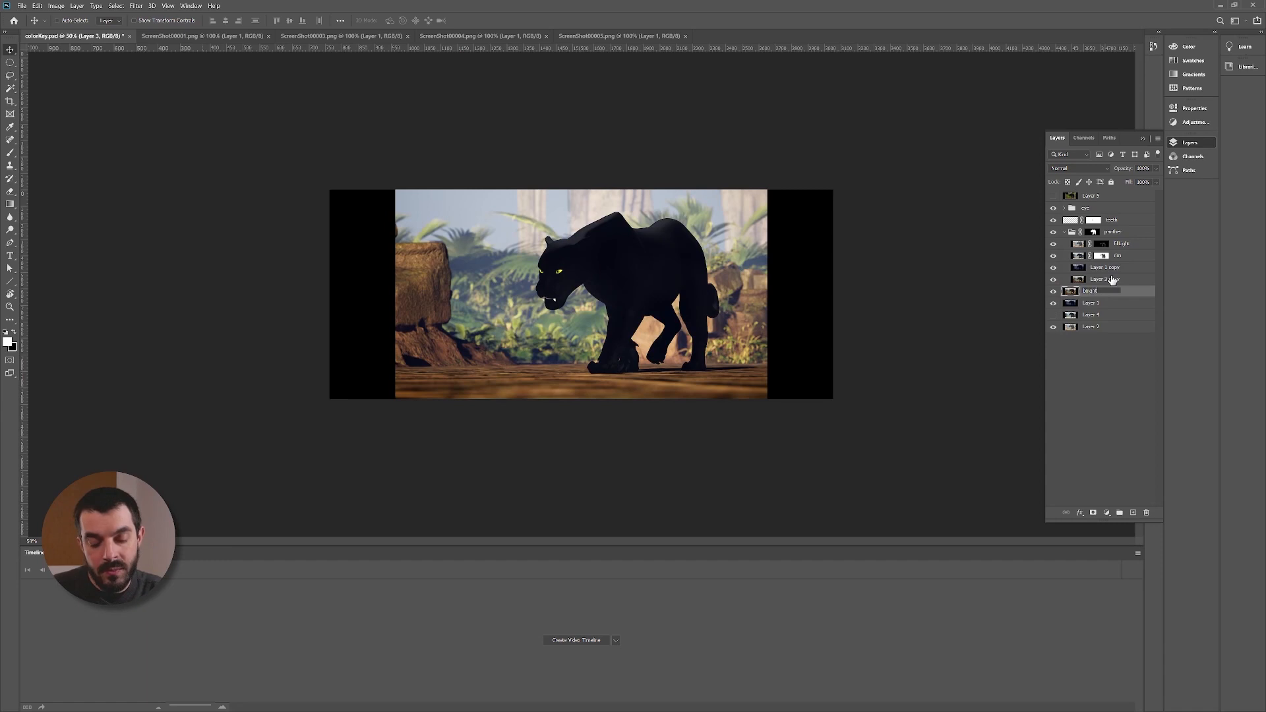
type("birghtBG")
key("Return")
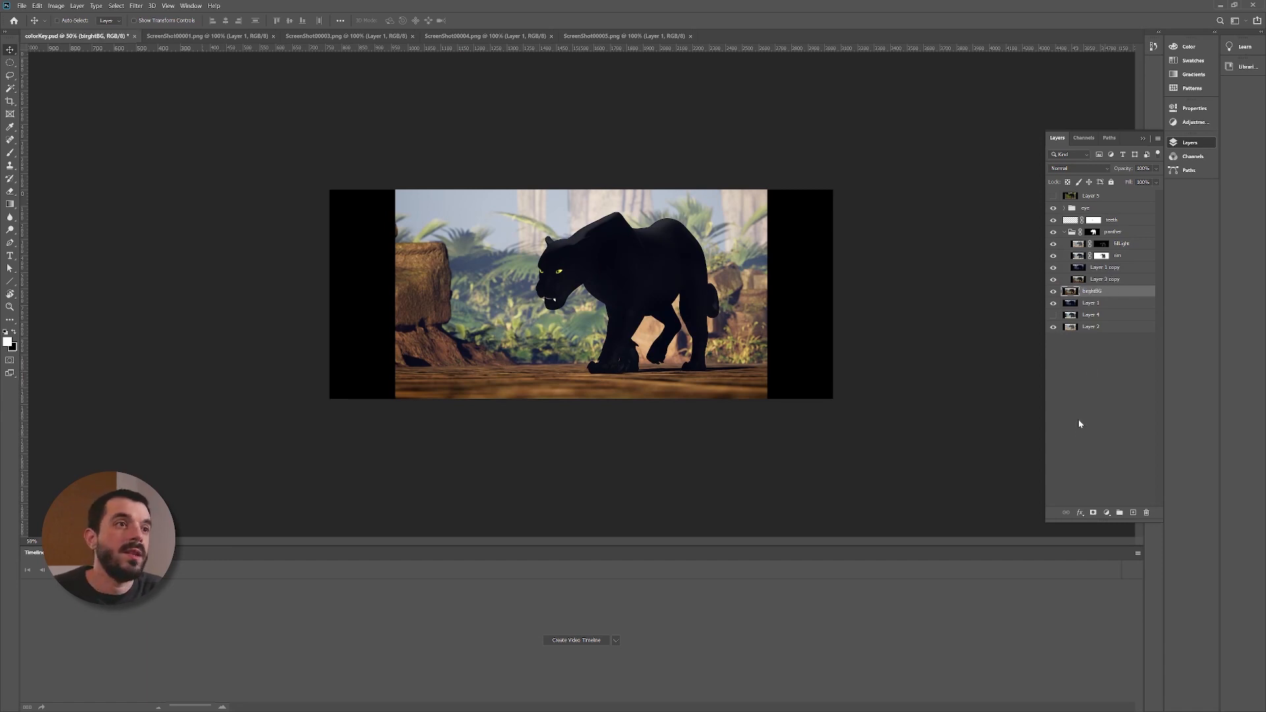
Step: Add a layer mask to the birghtBG layer and paste the canopy picture into that mask
left_click(1093, 512)
left_click(1094, 292, "alt")
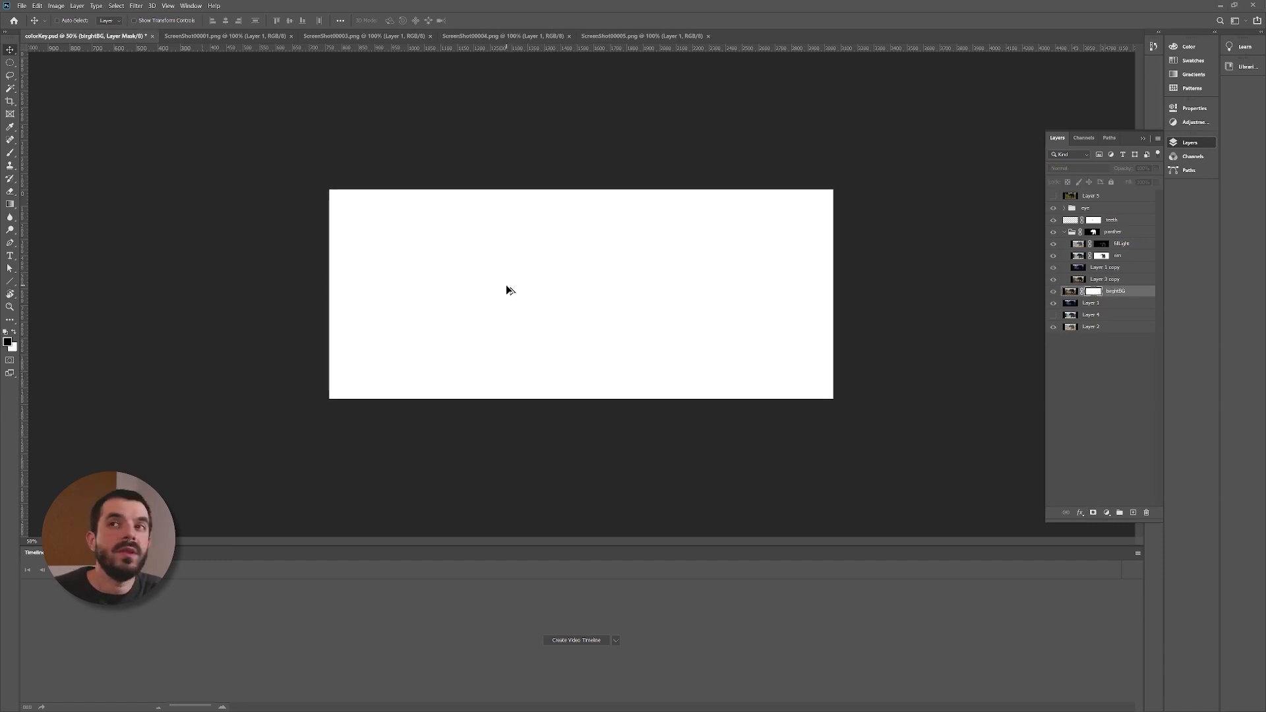
key("ctrl+v")
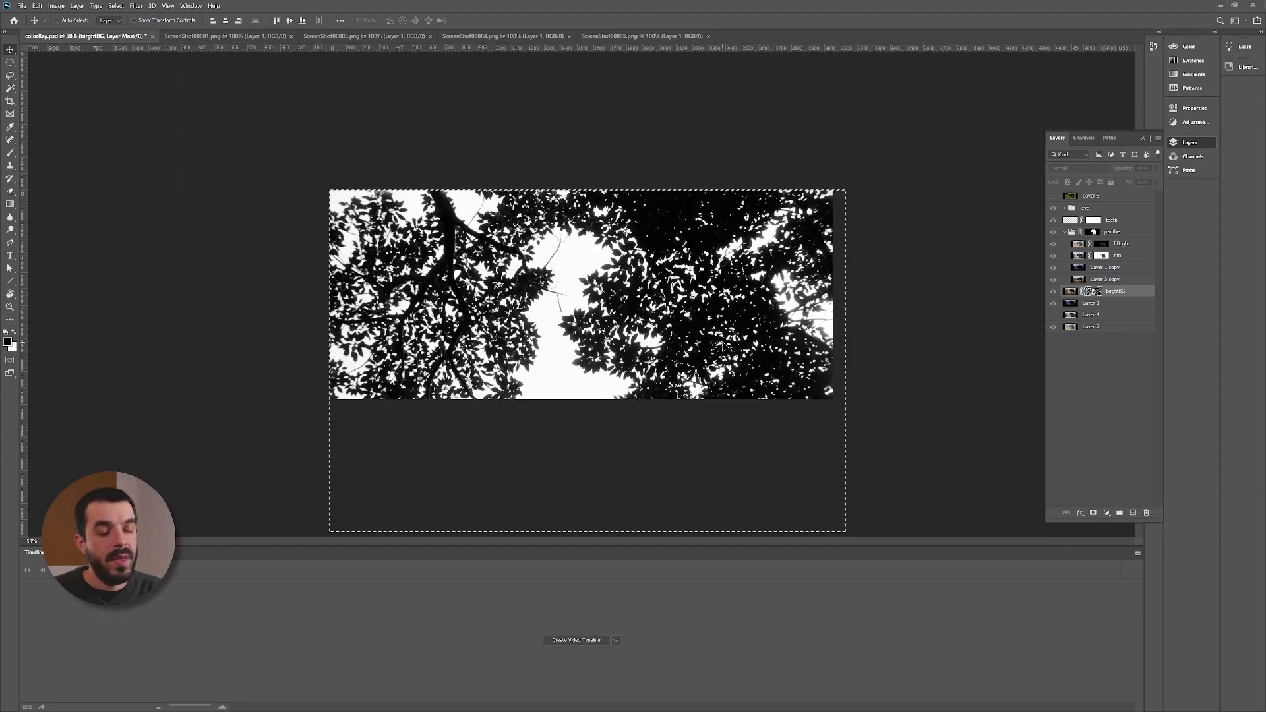
Step: Shrink the pasted canopy to less than half its size and place it in the mask's upper-left area
key("ctrl+t")
left_click_drag(845, 190, 485, 342)
left_click_drag(468, 433, 451, 251)
key("Return")
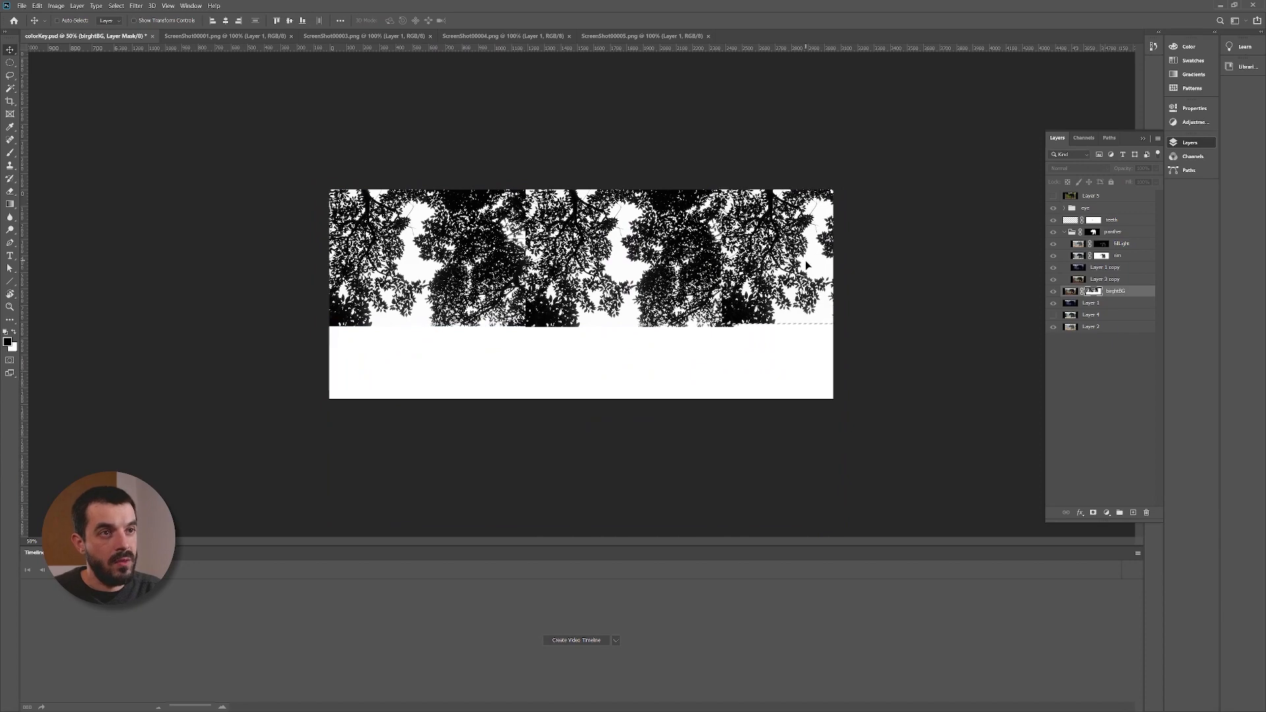
Step: Fill the rest of the mask with canopy copies, rotate one over the center, and return to the composition view
left_click_drag(805, 265, 500, 362)
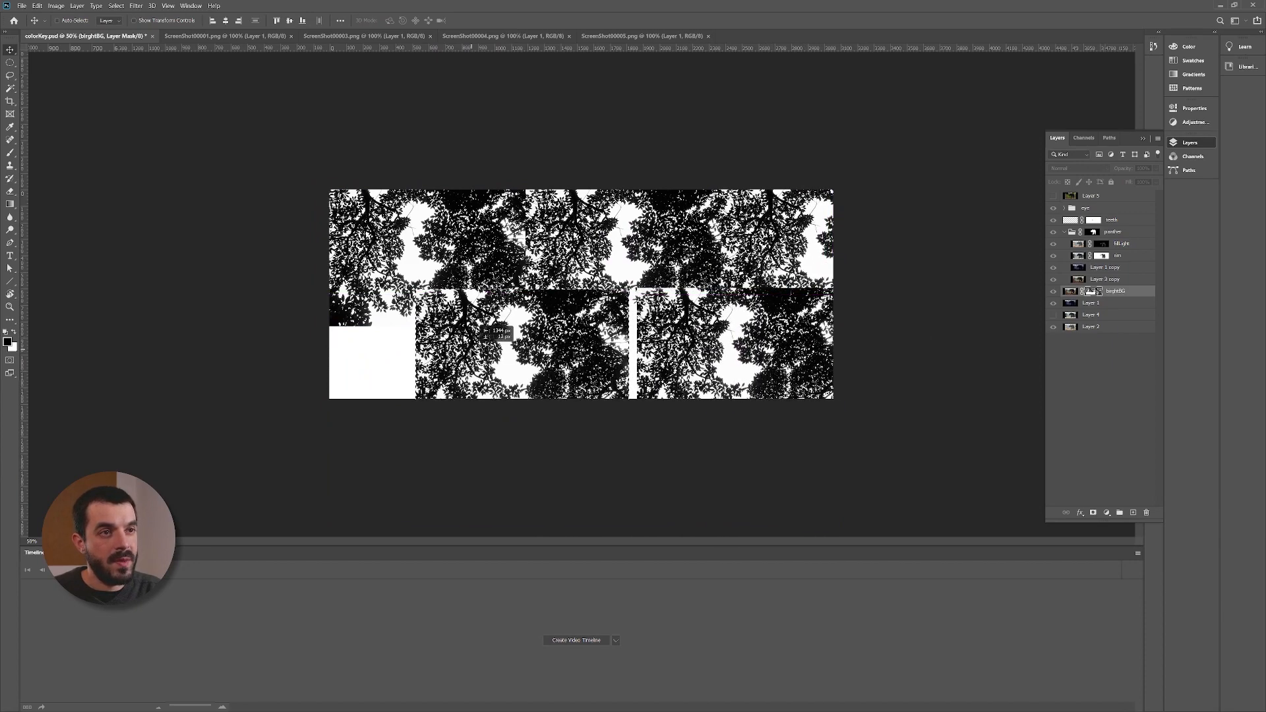
key("ctrl+t")
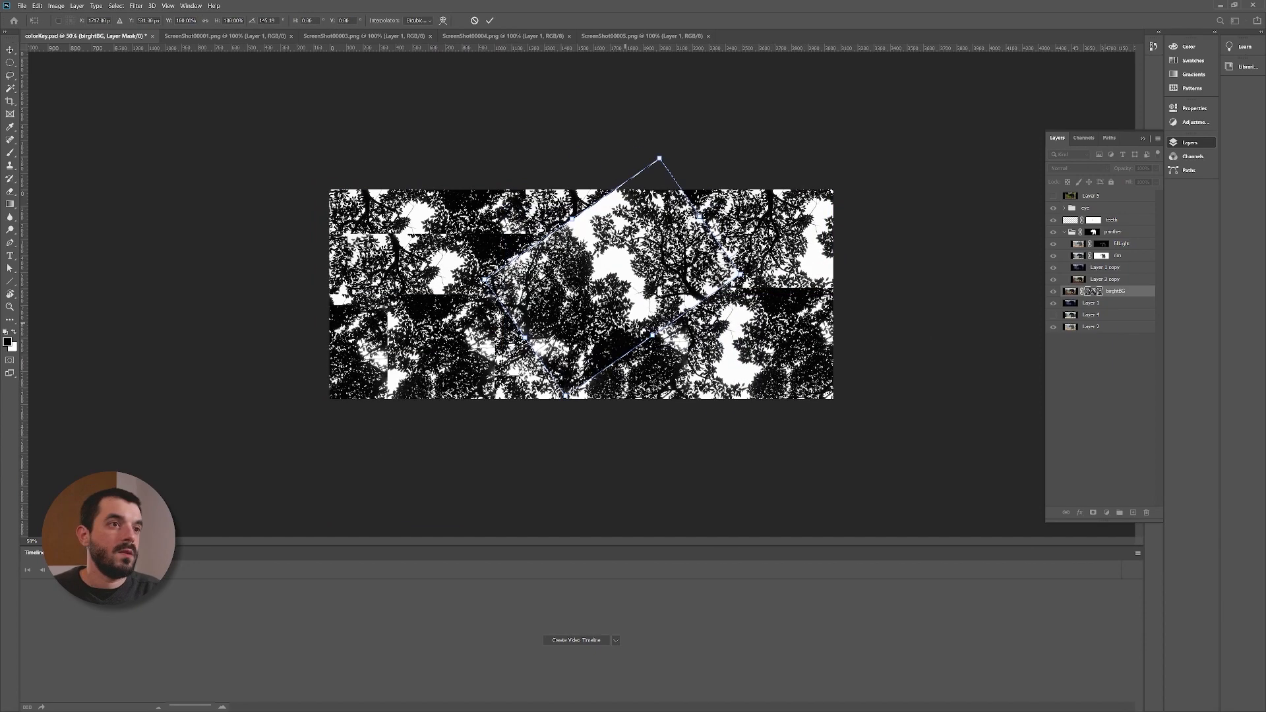
key("Return")
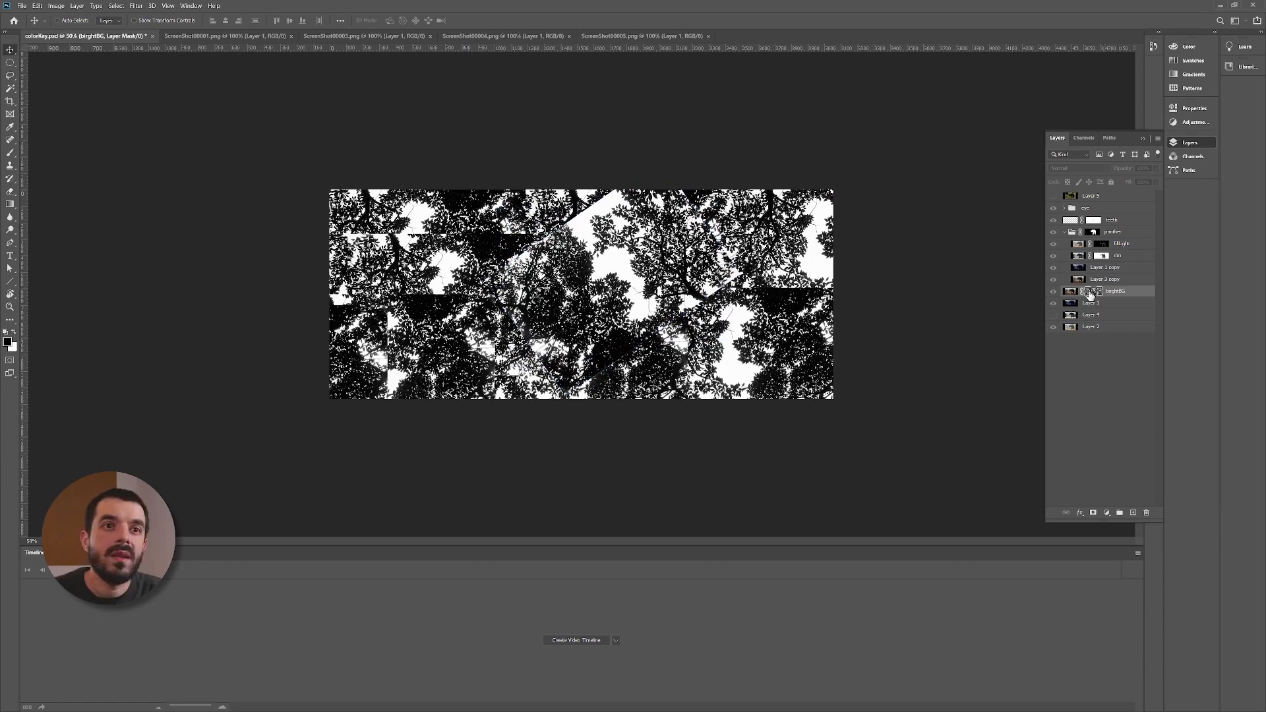
left_click(1090, 292, "alt")
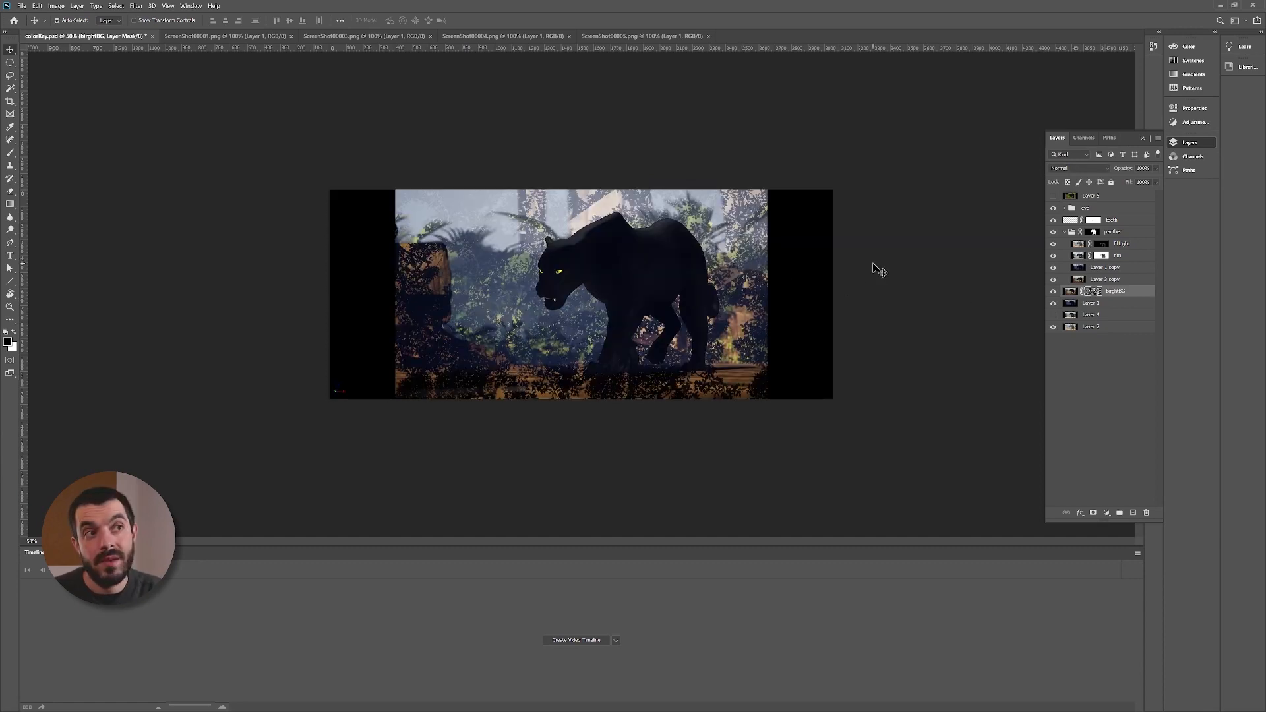
key("ctrl+plus")
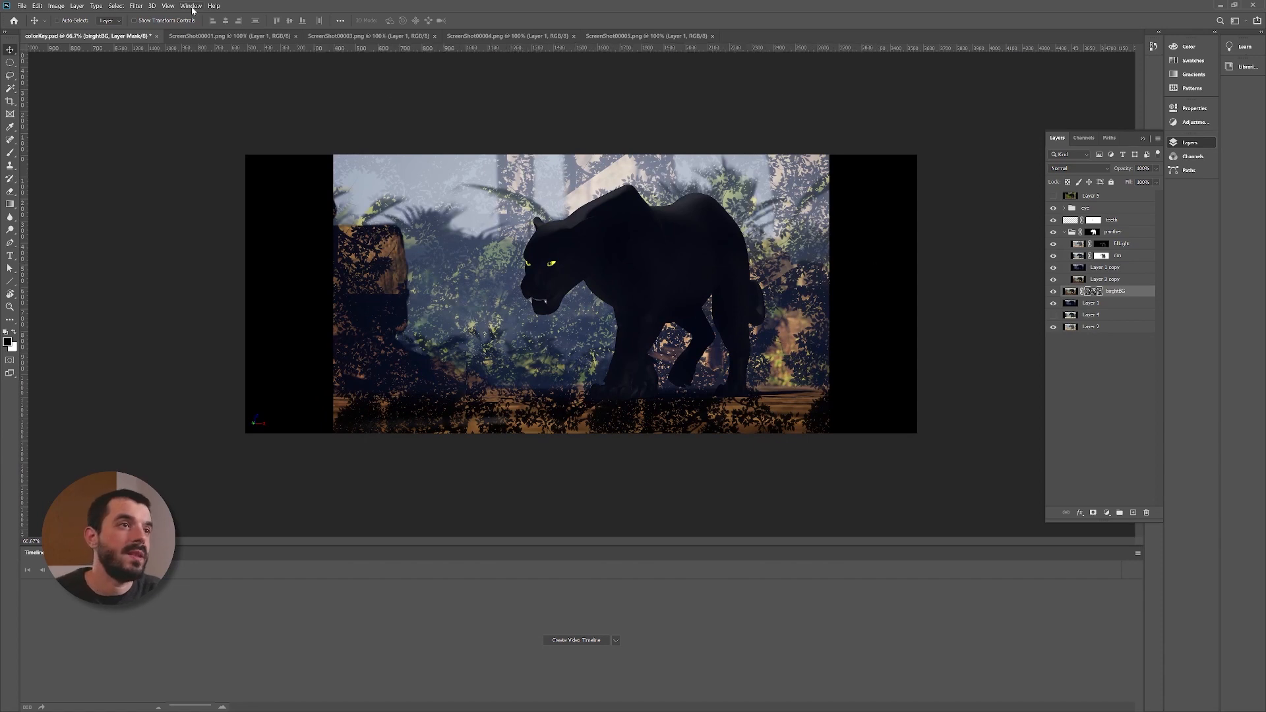
Step: Soften the canopy pattern in the birghtBG layer mask with a Gaussian Blur and switch to the Brush tool
left_click(136, 6)
left_click(155, 18)
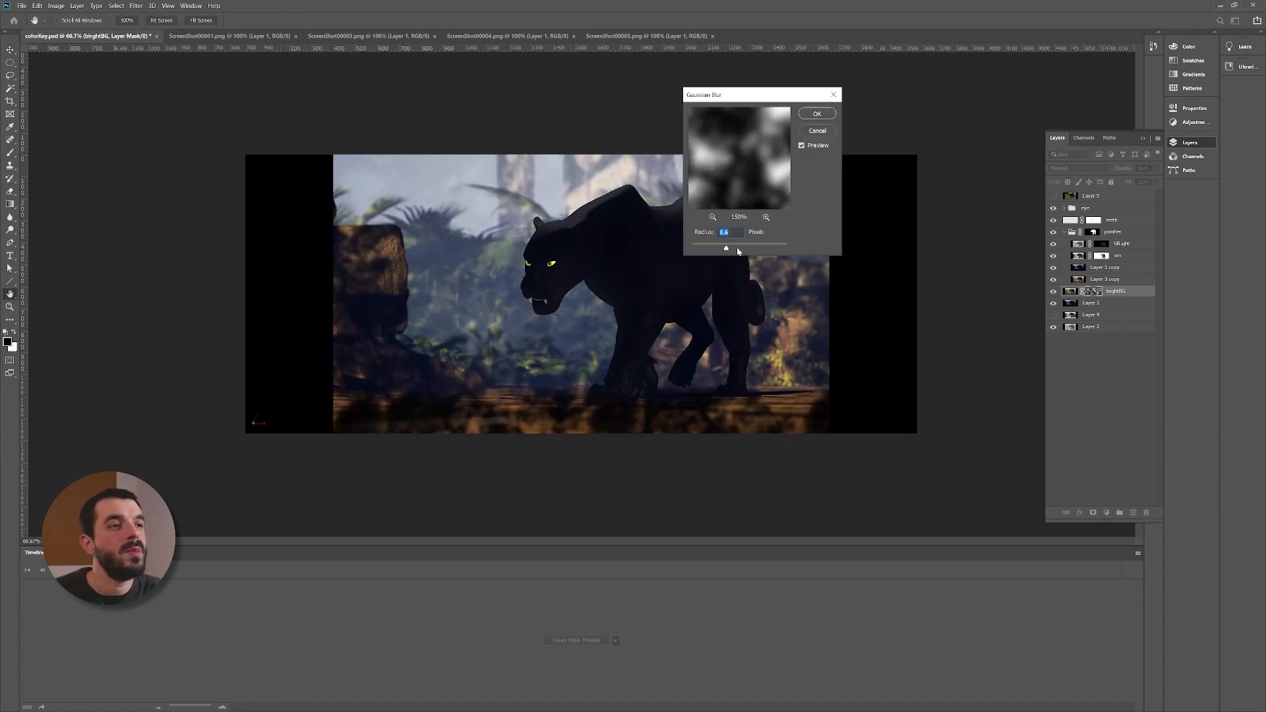
key("Return")
key("b")
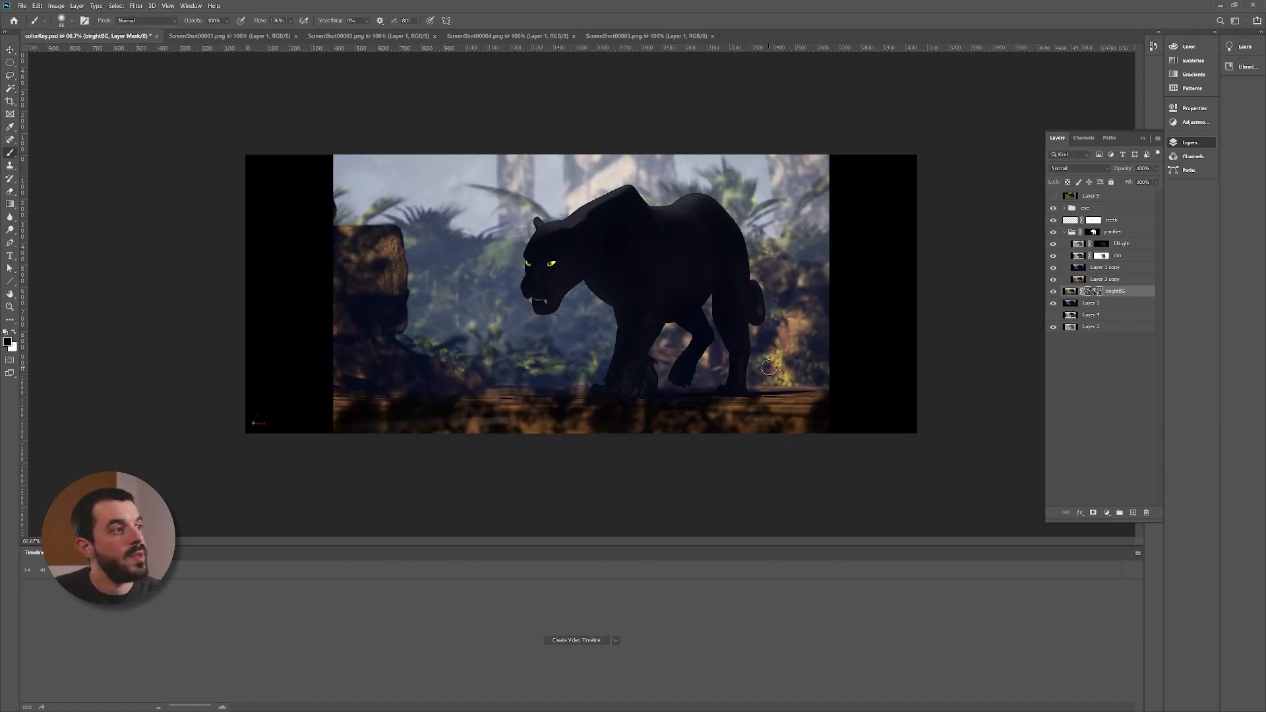
Step: Paint black on the birghtBG mask to darken the ground, the rocks' lower part and the bushes behind the panther
mouse_move(720, 402)
left_mouse_down()
mouse_move(815, 421)
mouse_move(698, 436)
mouse_move(449, 431)
left_mouse_up()
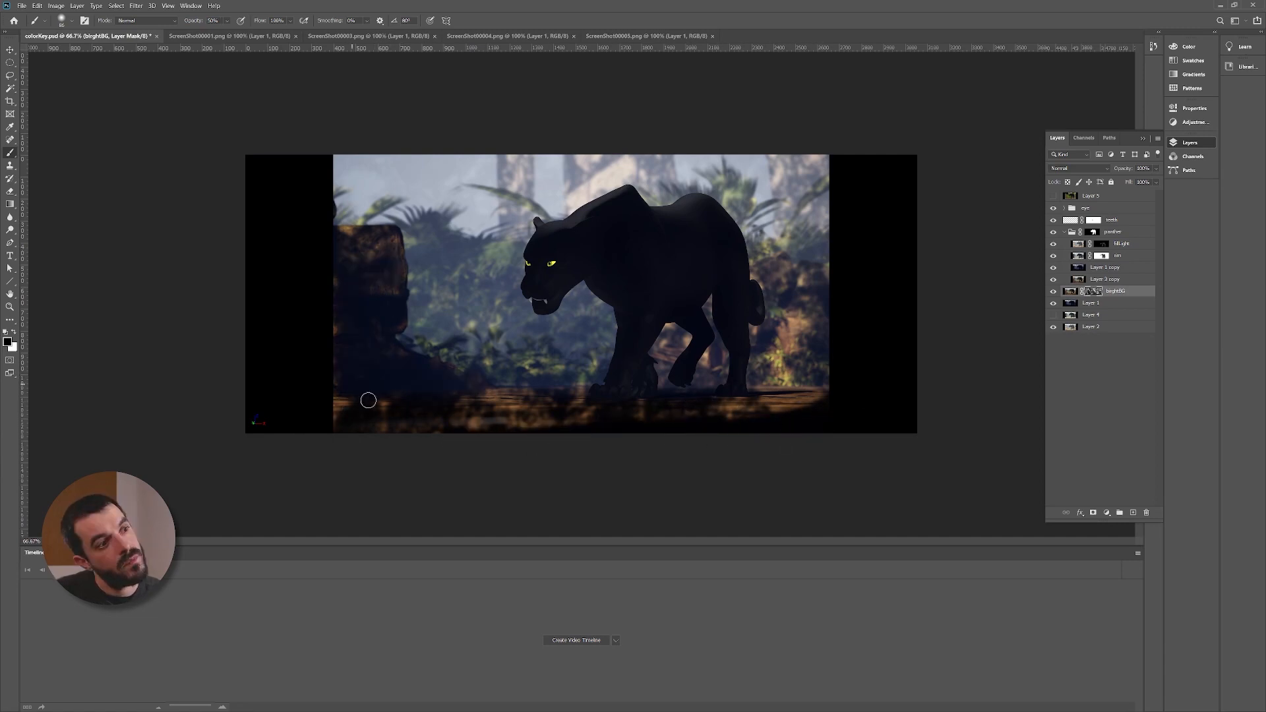
left_click_drag(368, 400, 404, 350)
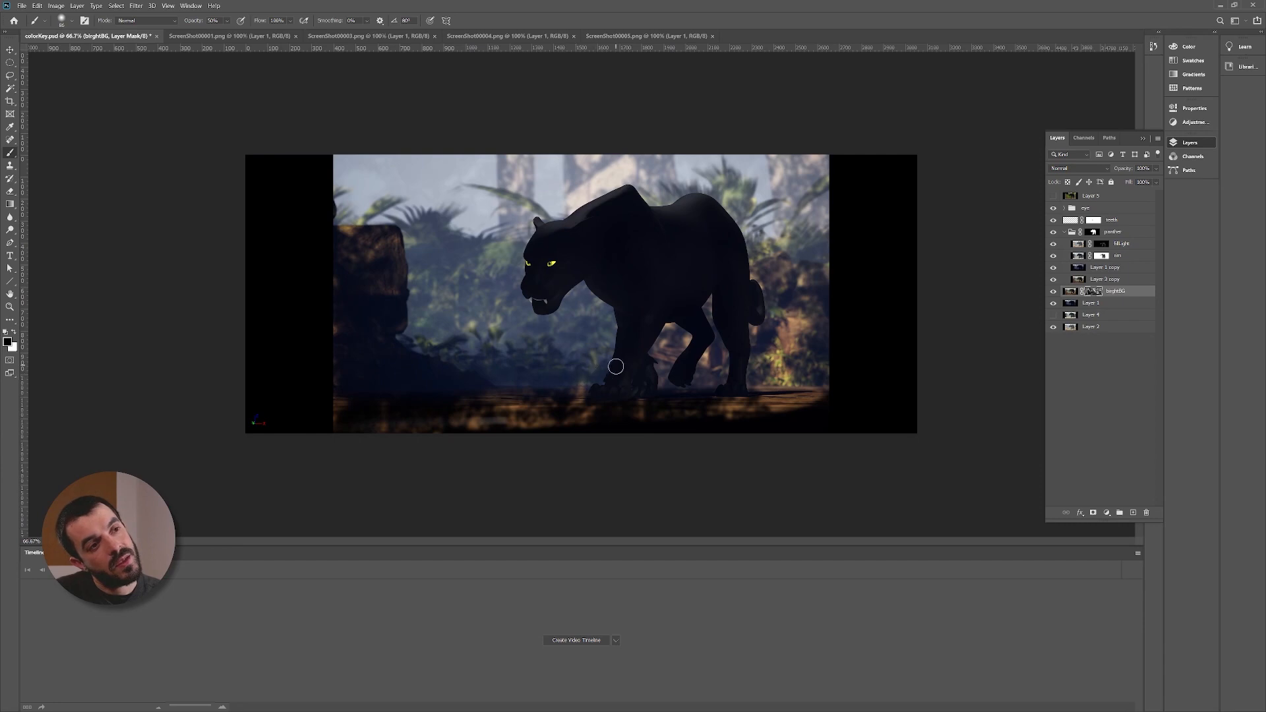
mouse_move(789, 349)
left_mouse_down()
mouse_move(811, 369)
mouse_move(784, 376)
mouse_move(791, 296)
mouse_move(771, 277)
mouse_move(767, 352)
mouse_move(806, 311)
mouse_move(746, 387)
left_mouse_up()
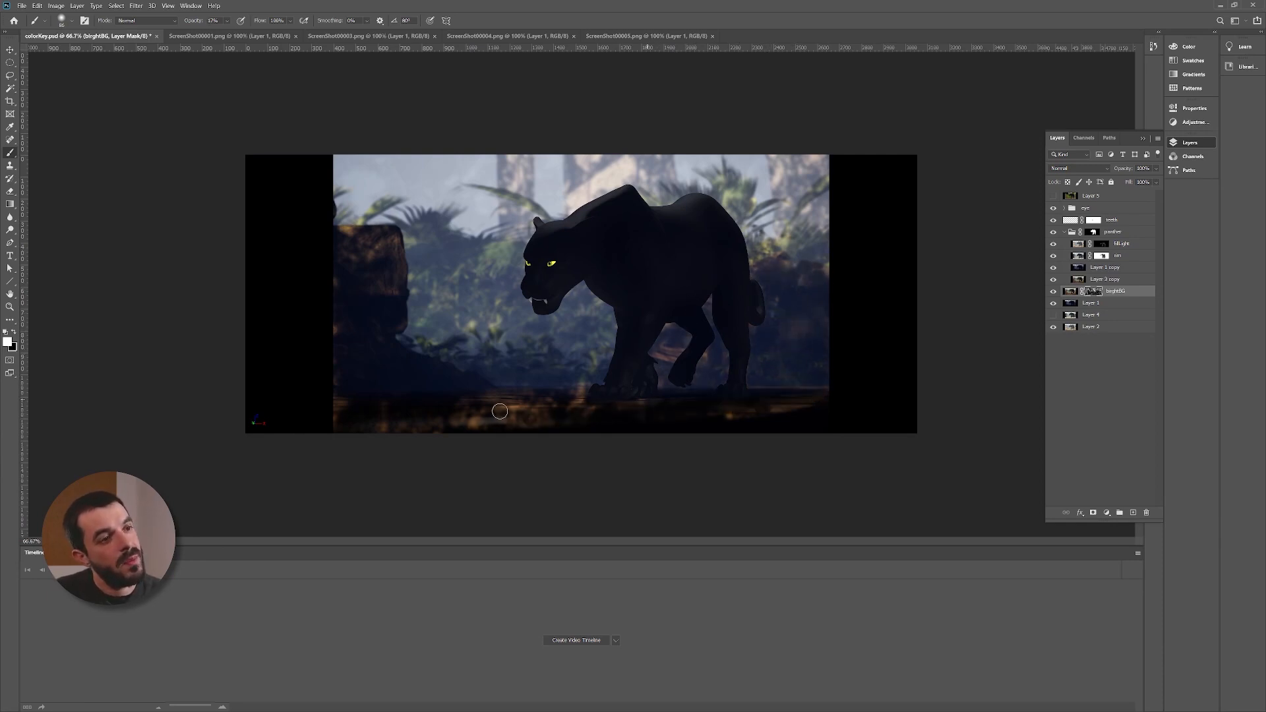
Step: Paint low-opacity white on the birghtBG mask to bring back faint warm light along the ground
mouse_move(496, 412)
left_mouse_down()
mouse_move(543, 407)
mouse_move(394, 416)
left_mouse_up()
left_click_drag(603, 390, 403, 425)
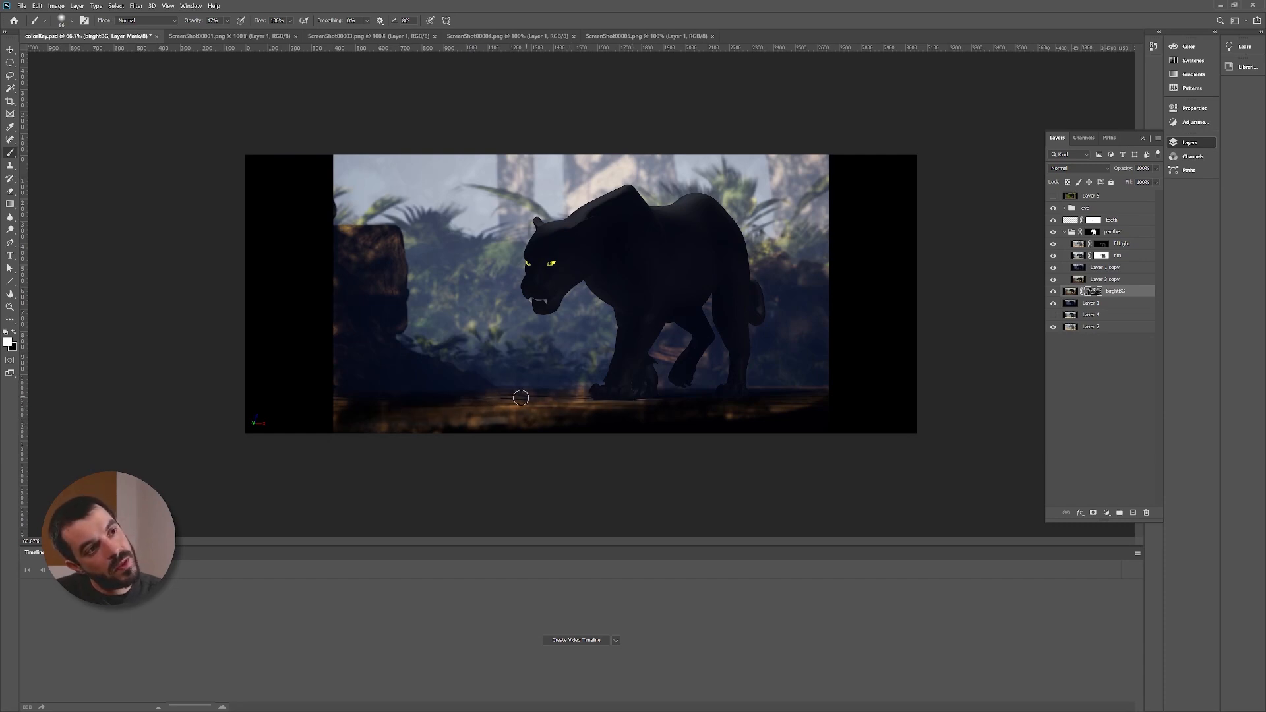
left_click_drag(751, 399, 649, 403)
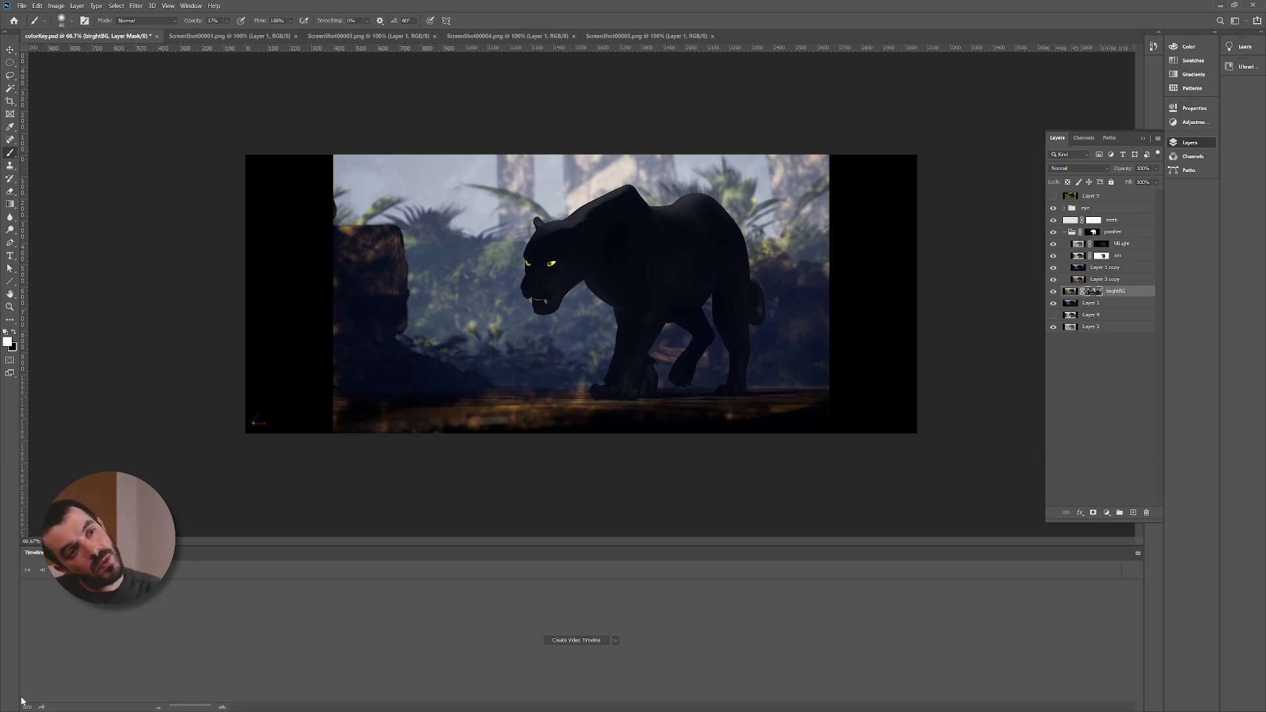
Step: Paint black at 100% opacity on the birghtBG mask to clear the light over the sky and trees
key("x")
key("0")
mouse_move(800, 165)
left_mouse_down()
mouse_move(802, 211)
mouse_move(823, 222)
left_mouse_up()
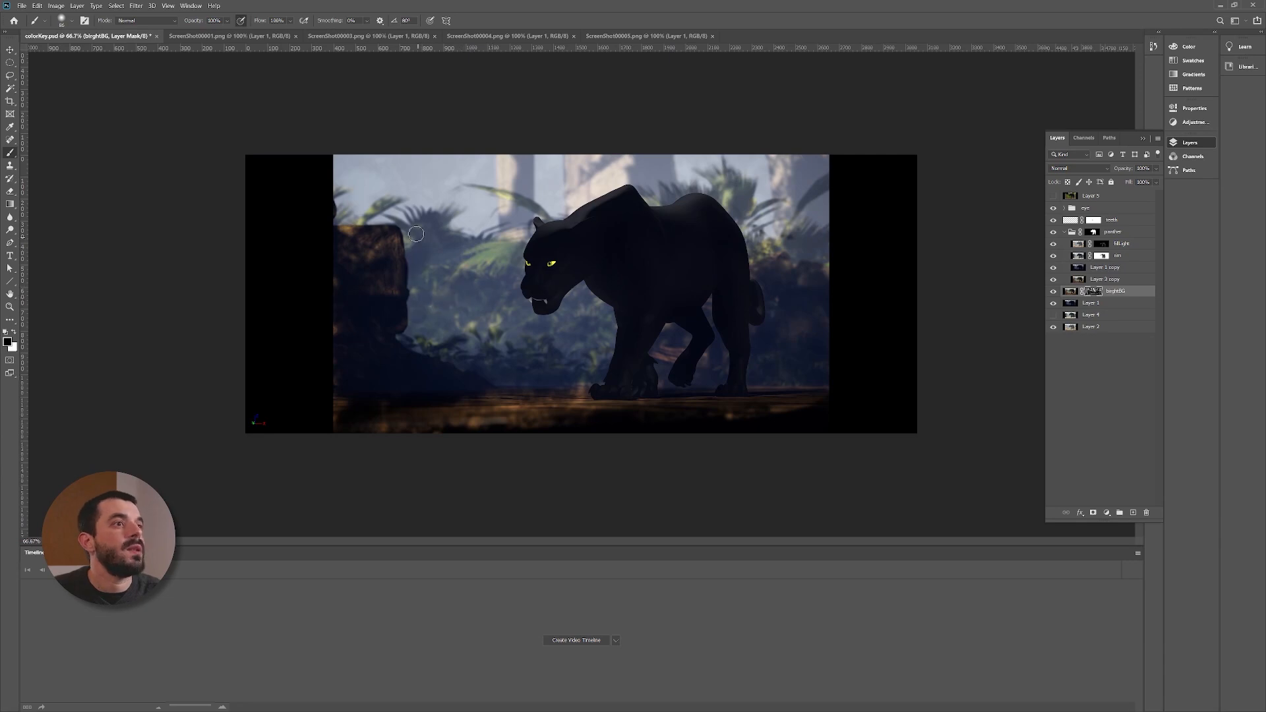
Step: Undo the white ground stroke and paint black at 100% opacity on the mask to darken the ground
key("x")
mouse_move(523, 401)
left_mouse_down()
mouse_move(649, 385)
mouse_move(527, 400)
mouse_move(540, 403)
mouse_move(599, 390)
mouse_move(418, 401)
mouse_move(663, 399)
mouse_move(349, 420)
mouse_move(540, 418)
mouse_move(413, 400)
mouse_move(316, 407)
left_mouse_up()
key("ctrl+z")
key("x")
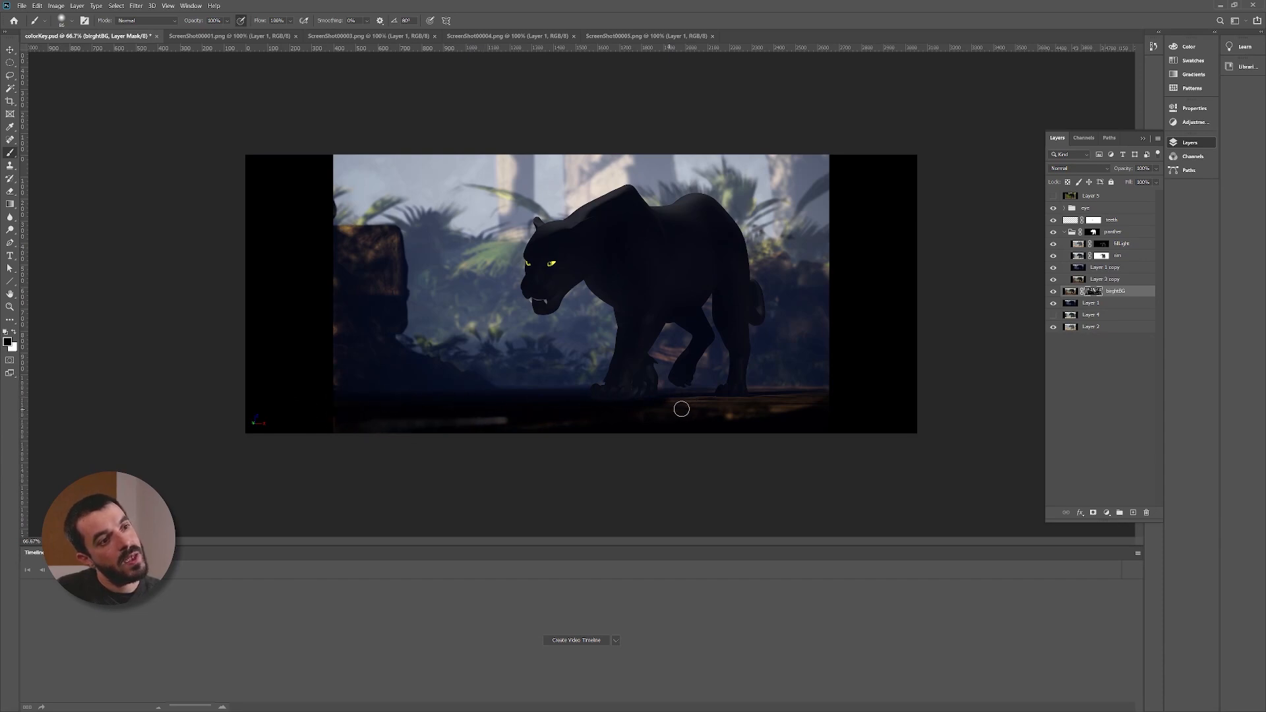
mouse_move(681, 409)
left_mouse_down()
mouse_move(593, 410)
mouse_move(663, 401)
mouse_move(644, 405)
mouse_move(682, 424)
mouse_move(630, 418)
left_mouse_up()
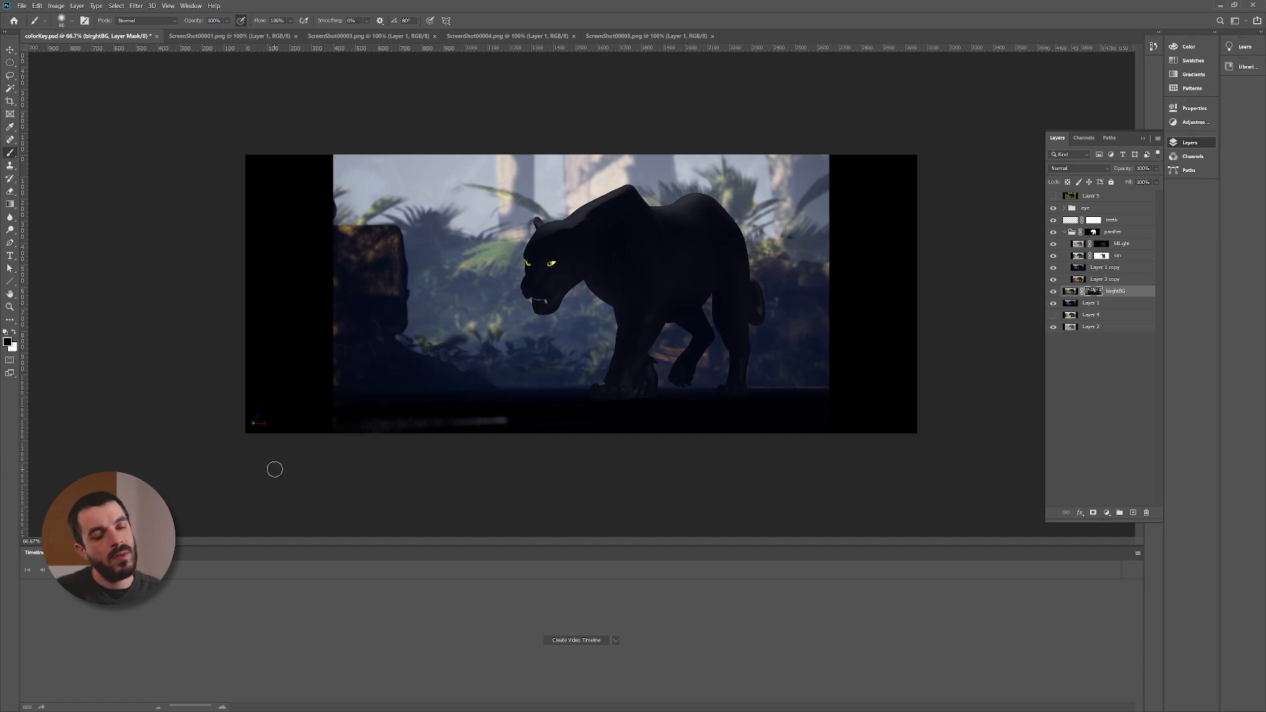
Step: Examine the jungle and panther references on the reference board for how the ground and background are lit
key("alt+Tab")
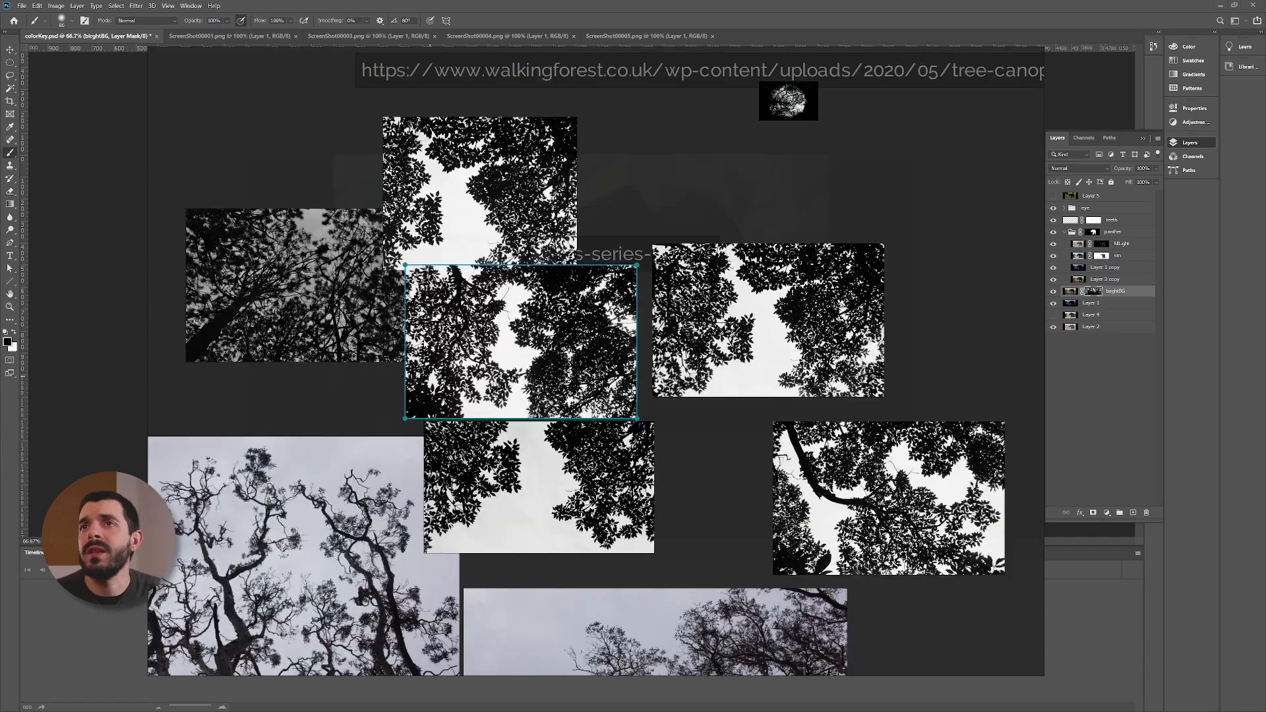
scroll(430, 376, "down", 5)
left_click_drag(568, 254, 485, 518)
left_click_drag(519, 463, 458, 466)
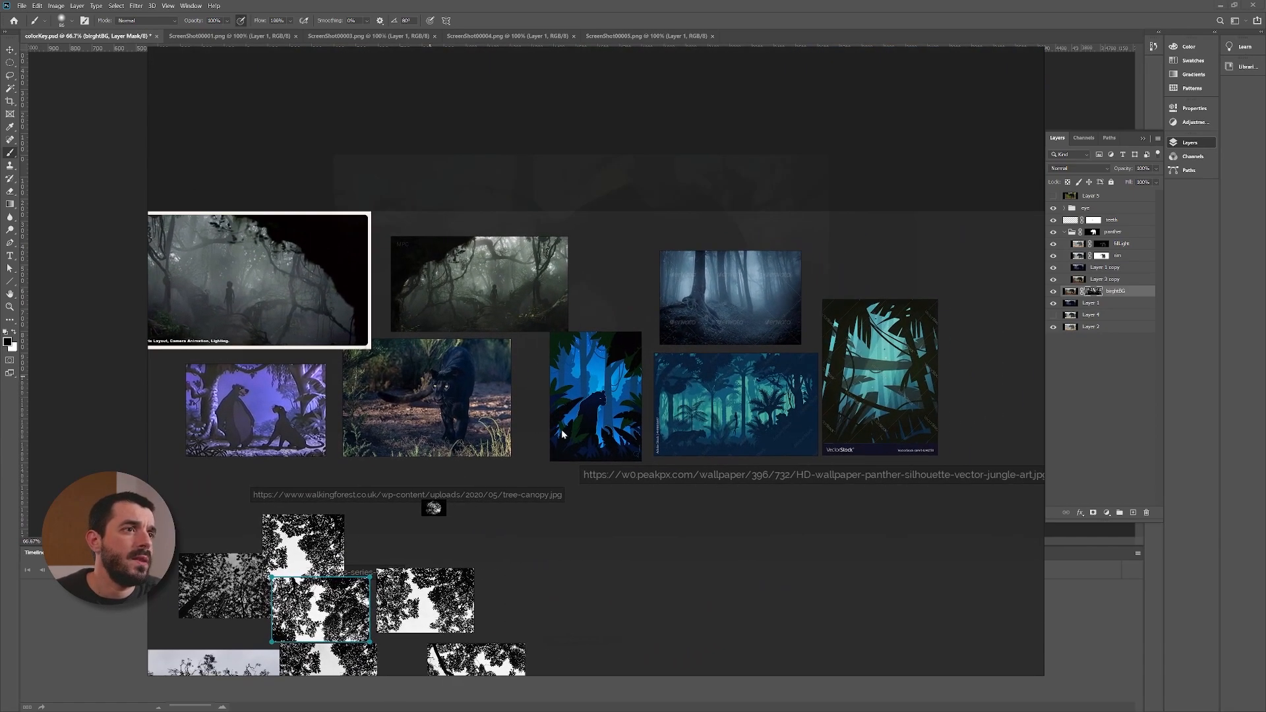
left_click_drag(407, 364, 748, 418)
scroll(595, 468, "up", 5)
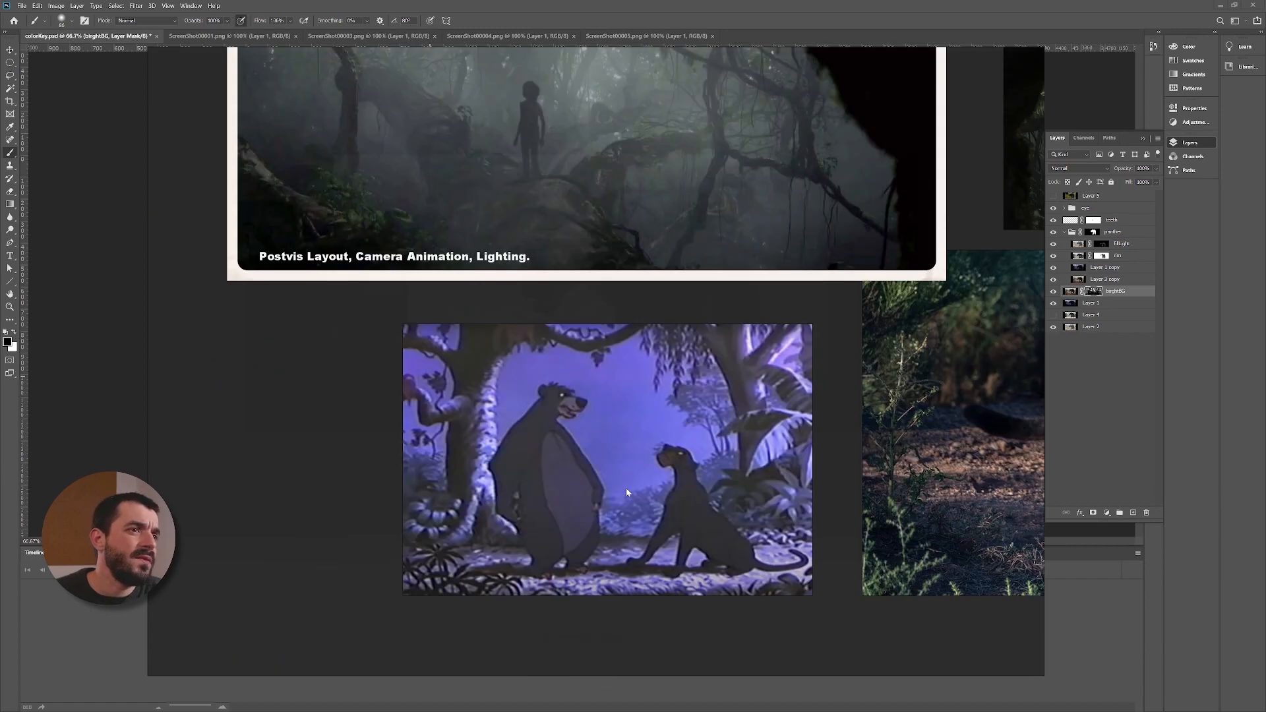
left_click_drag(617, 454, 606, 537)
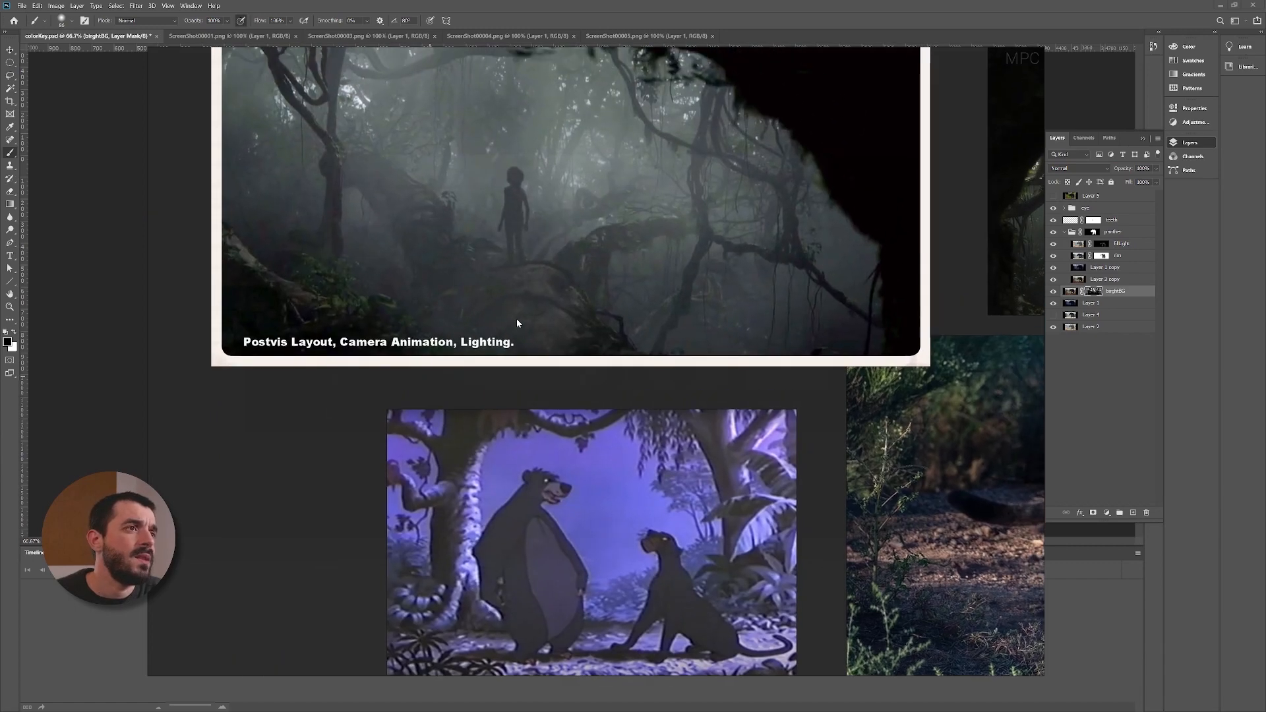
scroll(517, 320, "down", 5)
key("alt+Tab")
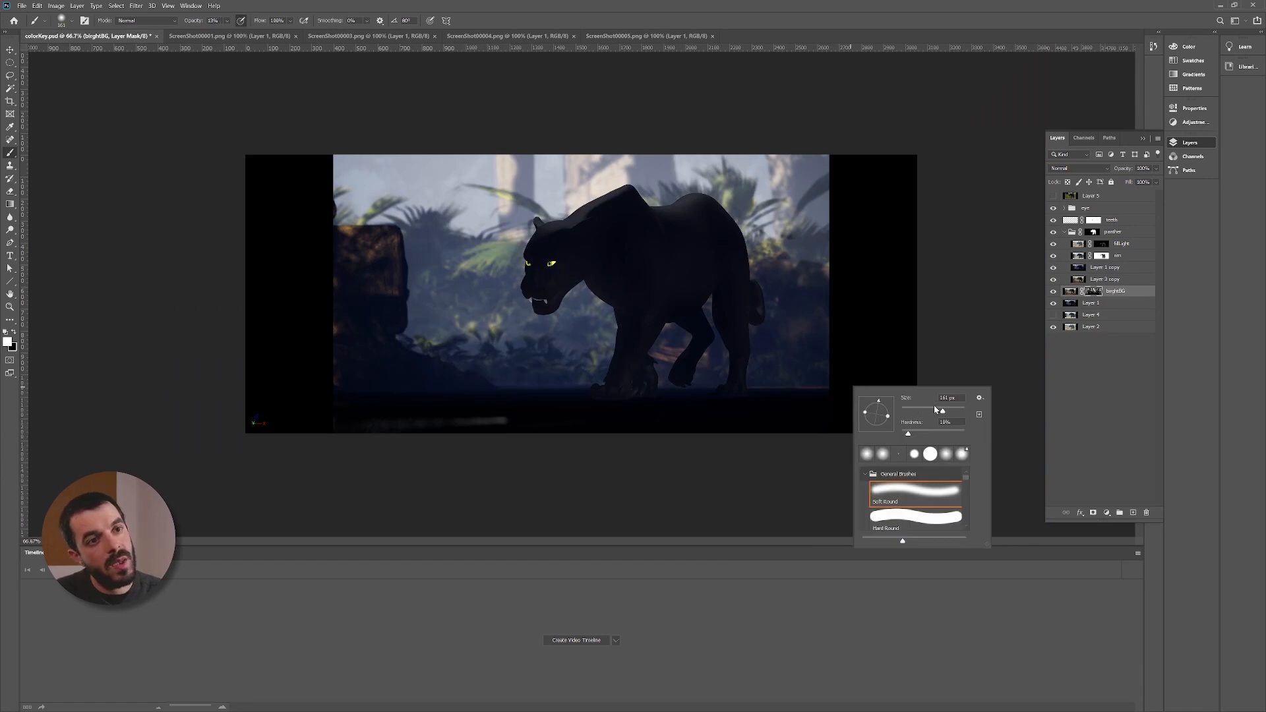
Step: Paint a faint, broad band of light across the ground in the birghtBG mask with a 500 px soft white brush
left_click_drag(942, 410, 958, 410)
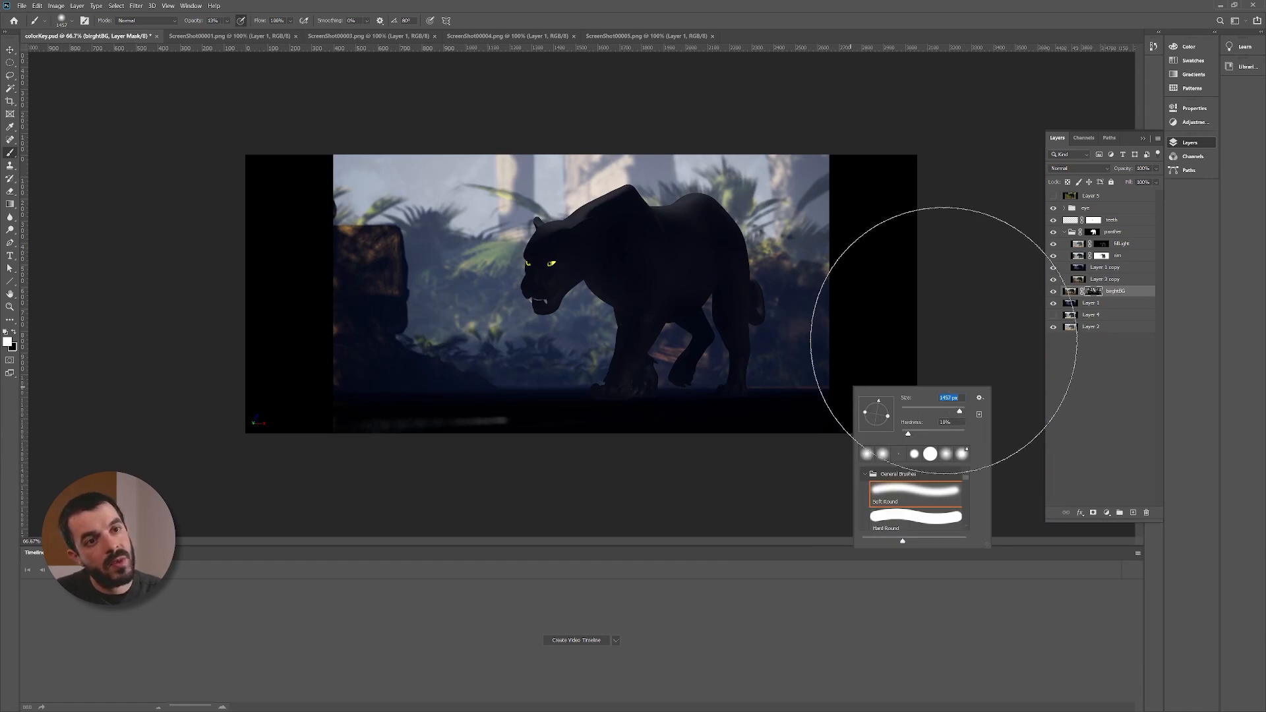
key("Return")
key("bracketleft")
key("bracketleft")
key("bracketleft")
key("bracketleft")
key("bracketleft")
key("bracketleft")
left_click_drag(730, 440, 446, 439)
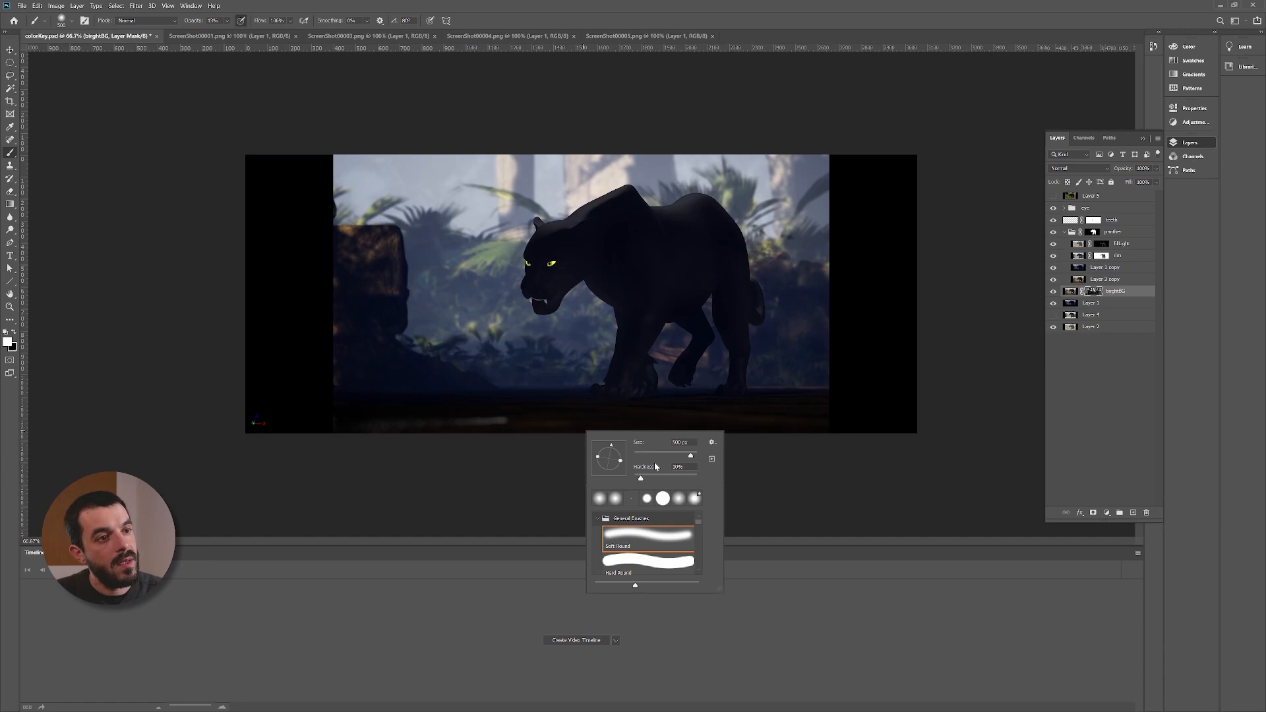
Step: Shrink the brush, paint small horizontal streaks of warm light across the ground in the mask, and save the document
mouse_move(689, 456)
left_mouse_down()
mouse_move(644, 457)
mouse_move(663, 479)
left_mouse_up()
left_click_drag(542, 402, 471, 411)
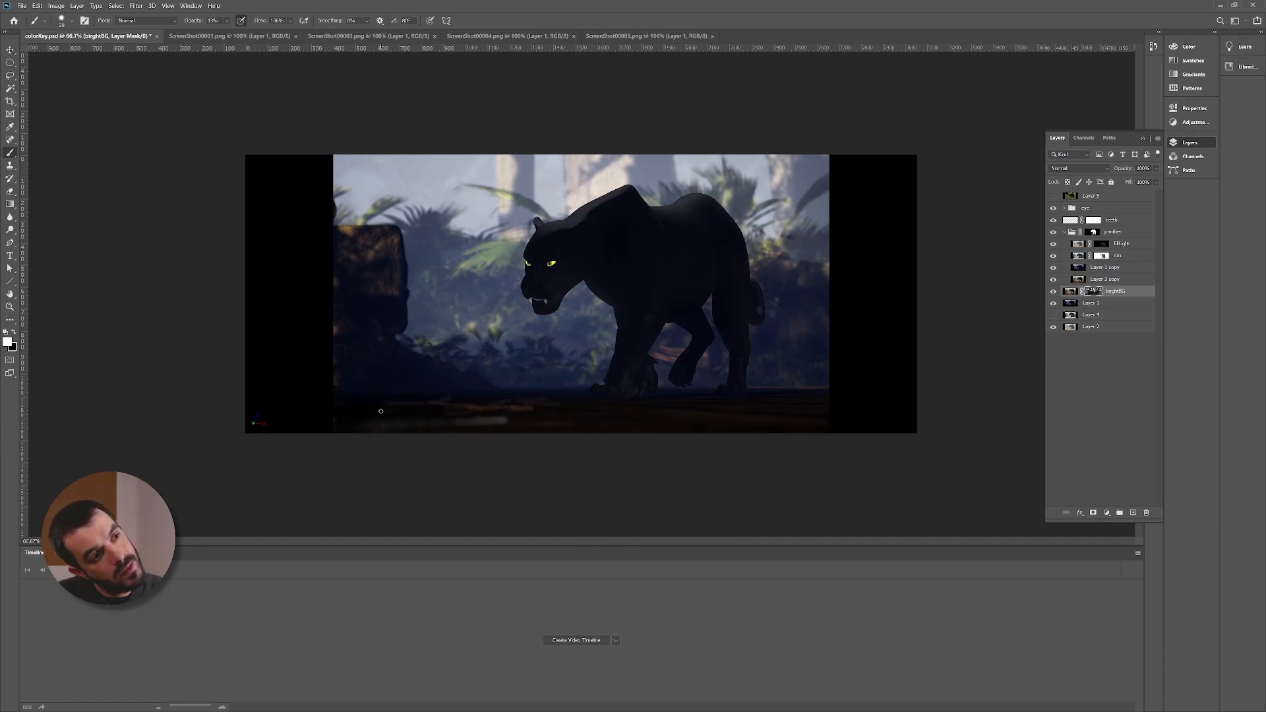
left_click_drag(553, 418, 576, 422)
left_click_drag(561, 403, 611, 405)
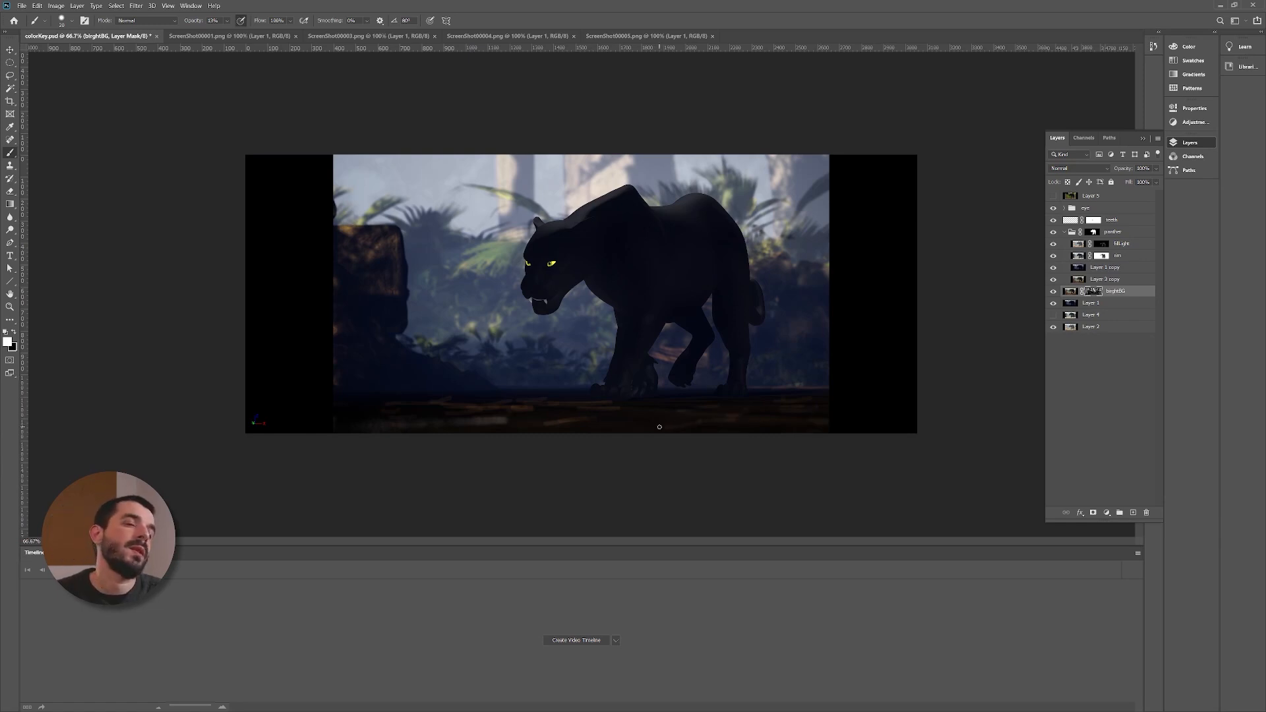
left_click_drag(552, 432, 540, 432)
left_click_drag(577, 422, 546, 424)
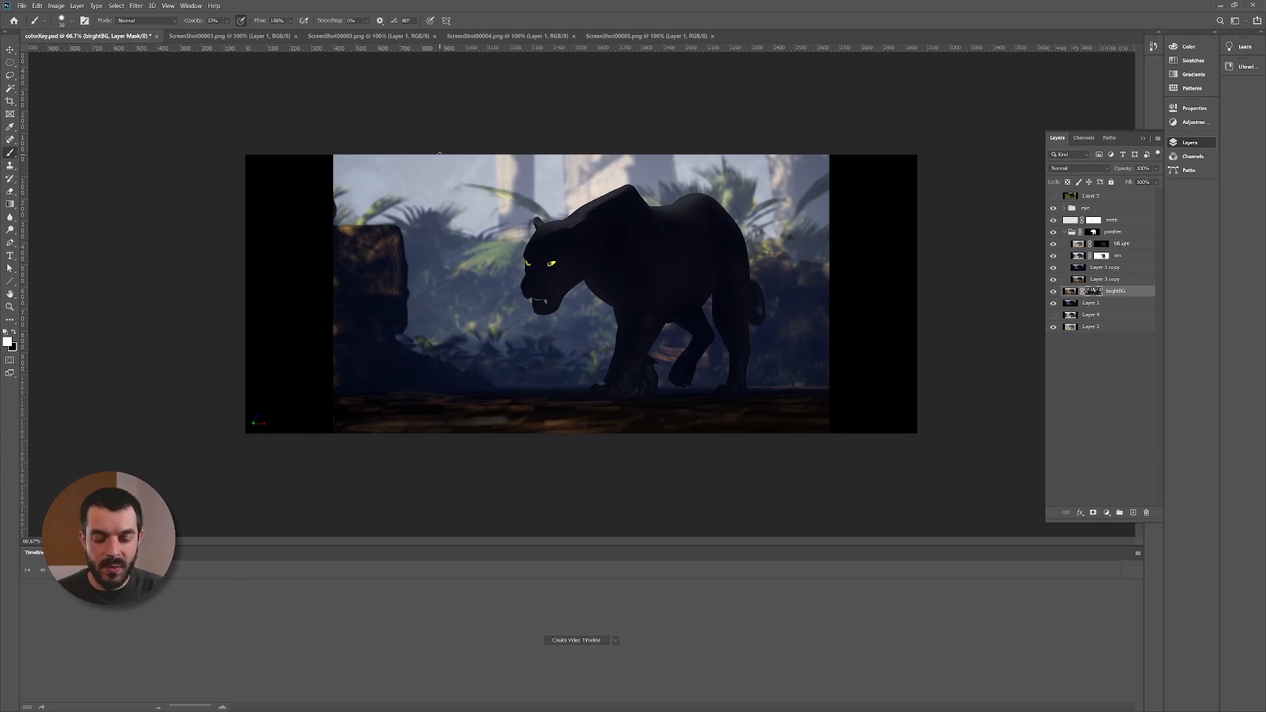
key("ctrl+s")
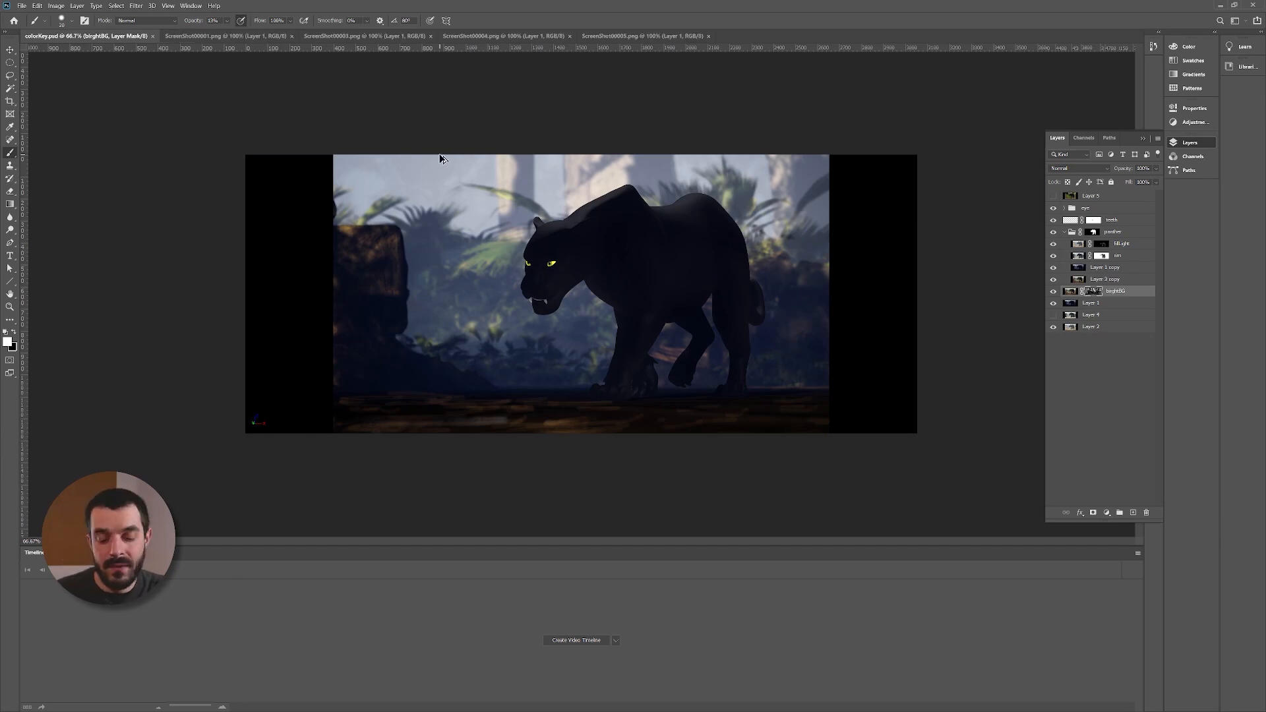
Step: Show Layer 5, select its black sky gaps between the trees, and exclude the black border beside the picture
left_click(1086, 207)
left_click(1054, 197)
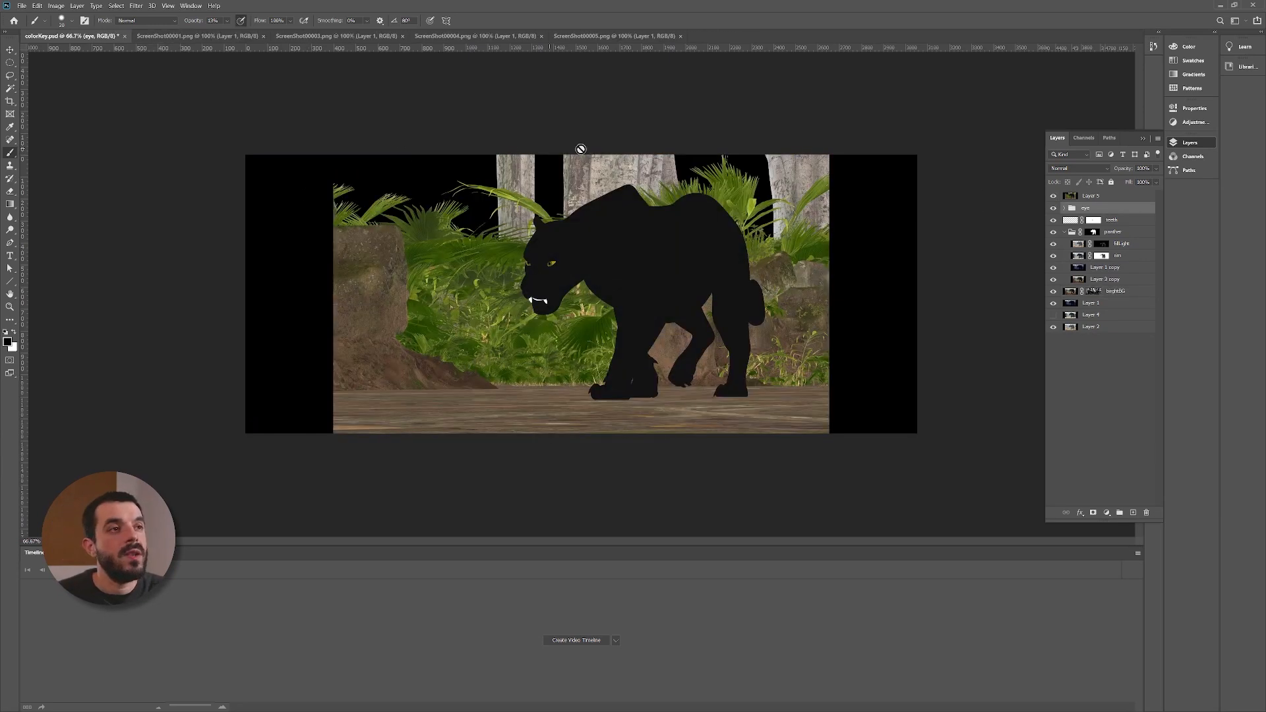
left_click(9, 91)
left_click(417, 175)
left_click(555, 172, "shift")
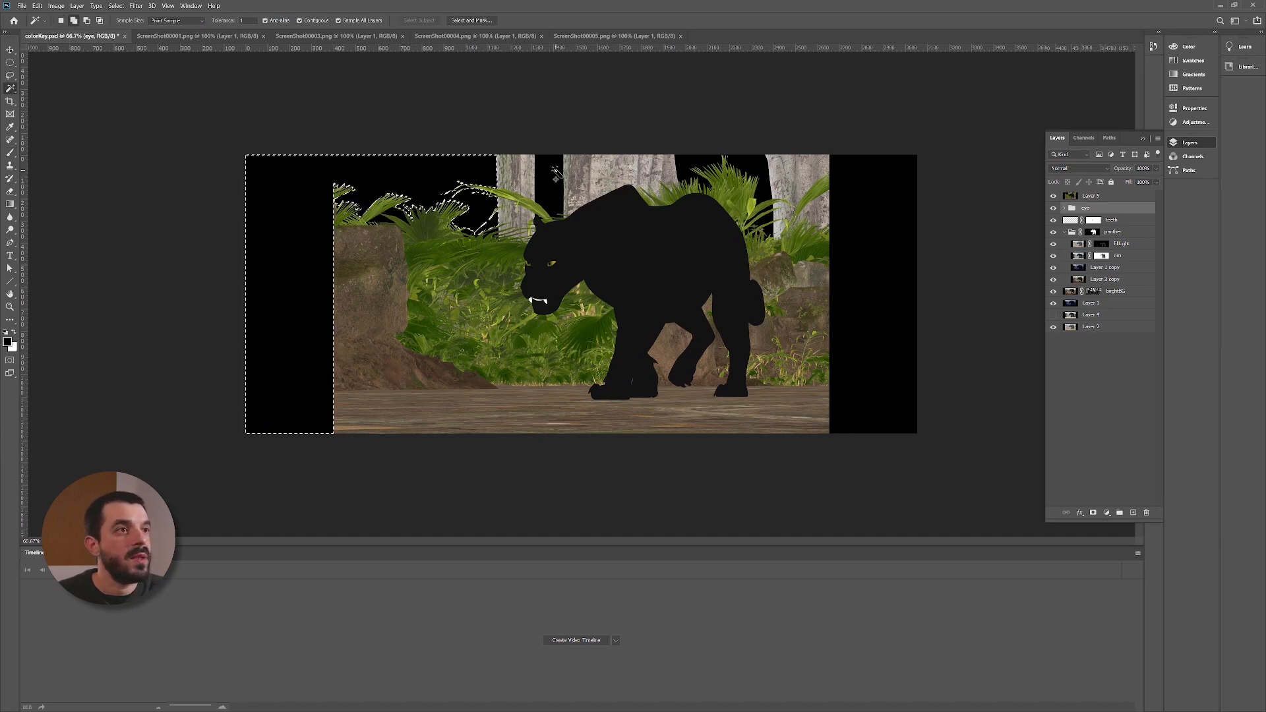
left_click(694, 162)
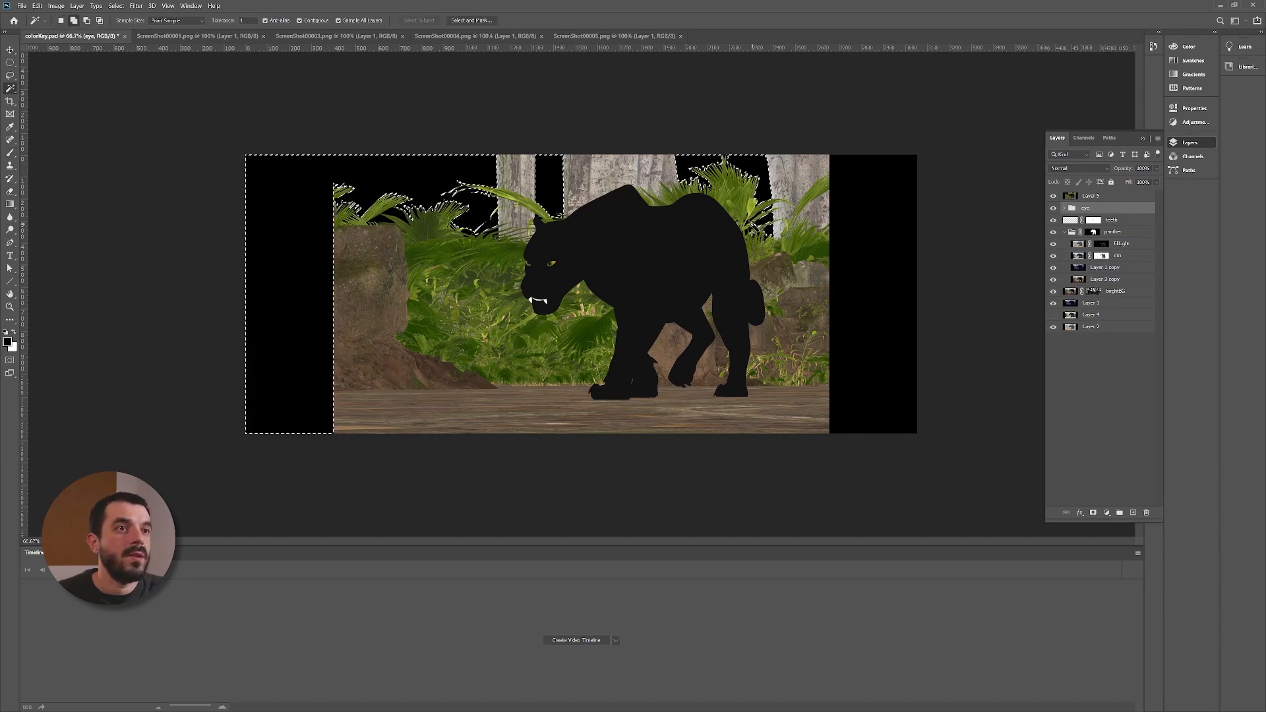
key("m")
left_click_drag(245, 155, 333, 440)
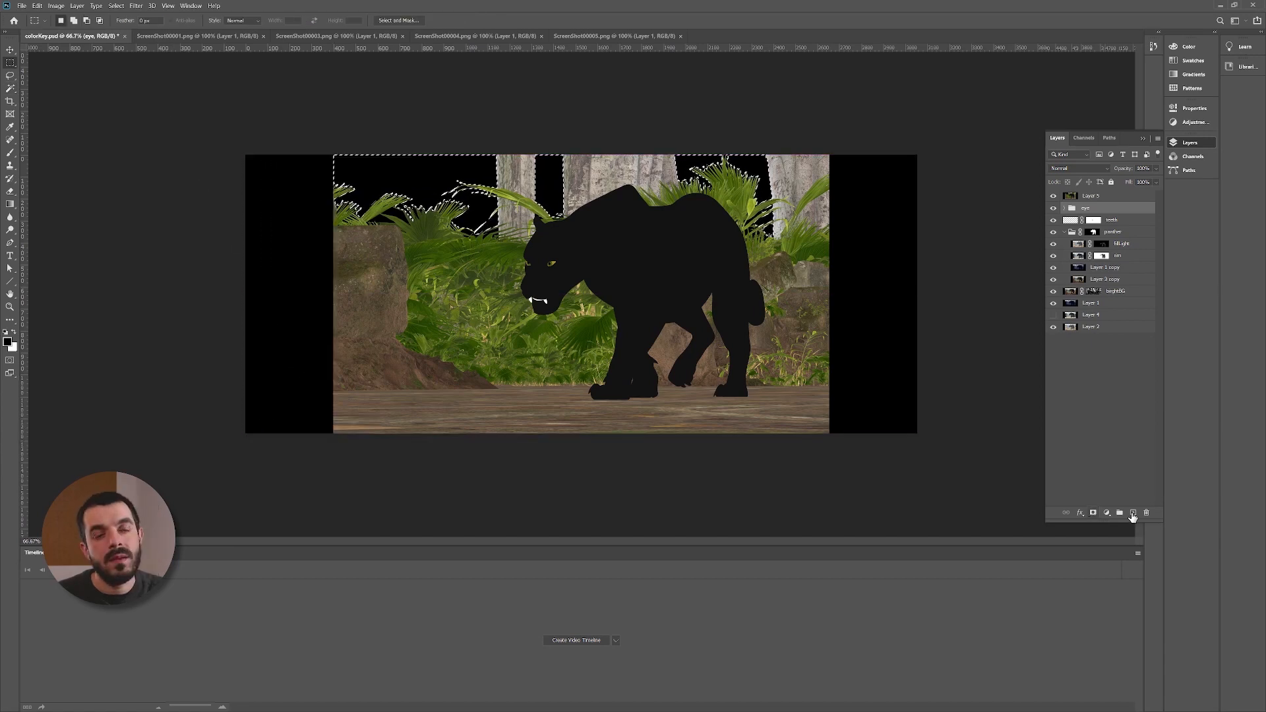
Step: Fill the sky selection with white on a new layer directly above birghtBG, hide Layer 5, and deselect
left_click(1131, 512)
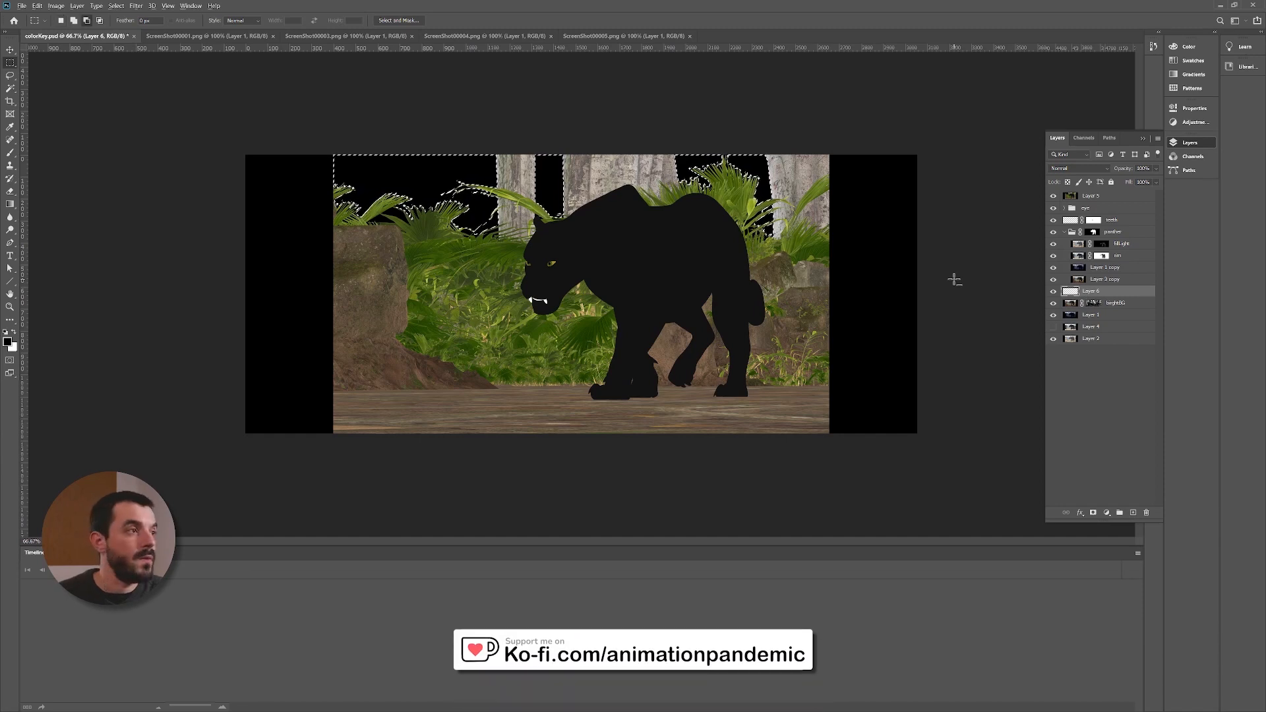
key("x")
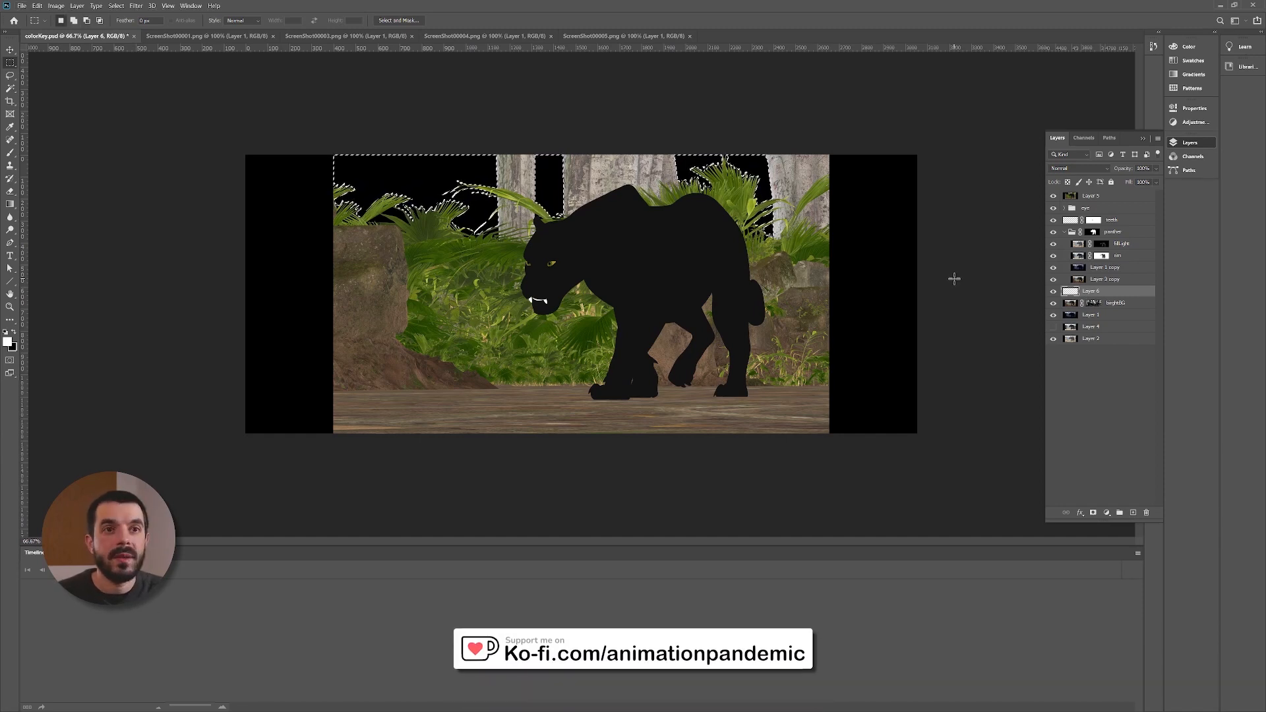
left_click(1053, 196)
key("ctrl+d")
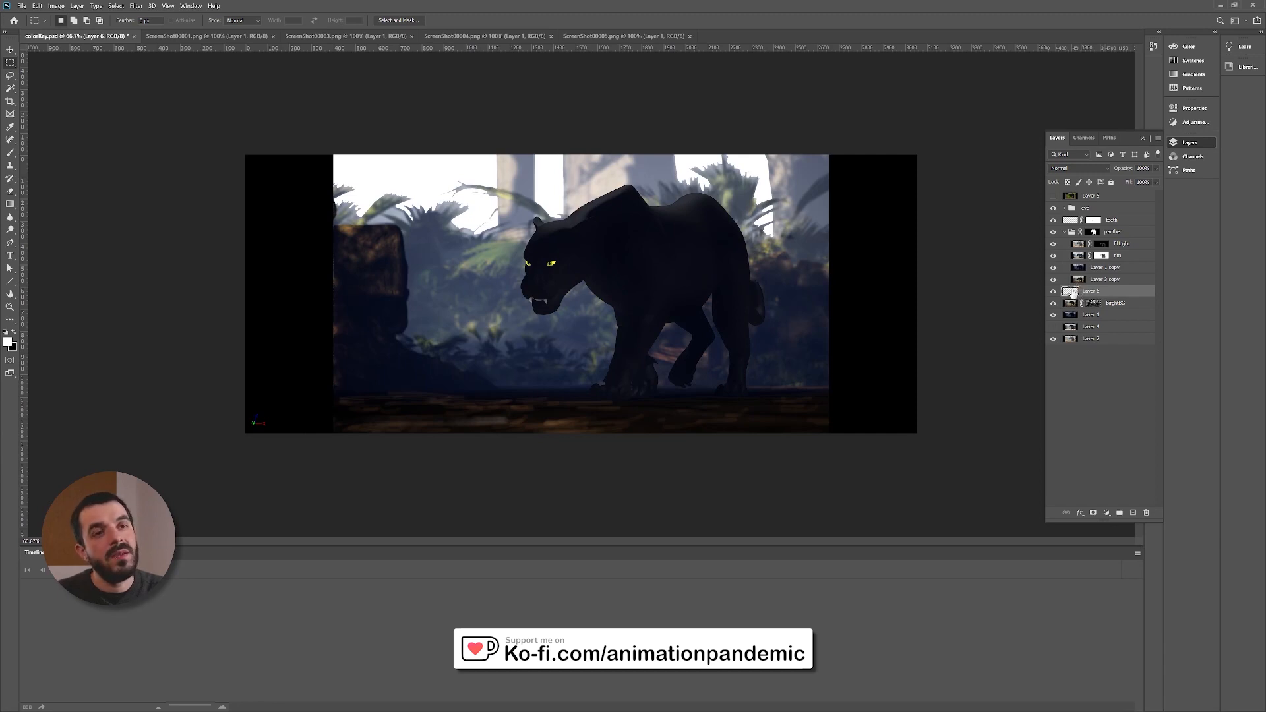
Step: Add a Hue/Saturation adjustment masked to Layer 6's sky shape, with saturation at about -50 and lightness at about -25
left_click(1070, 293, "ctrl")
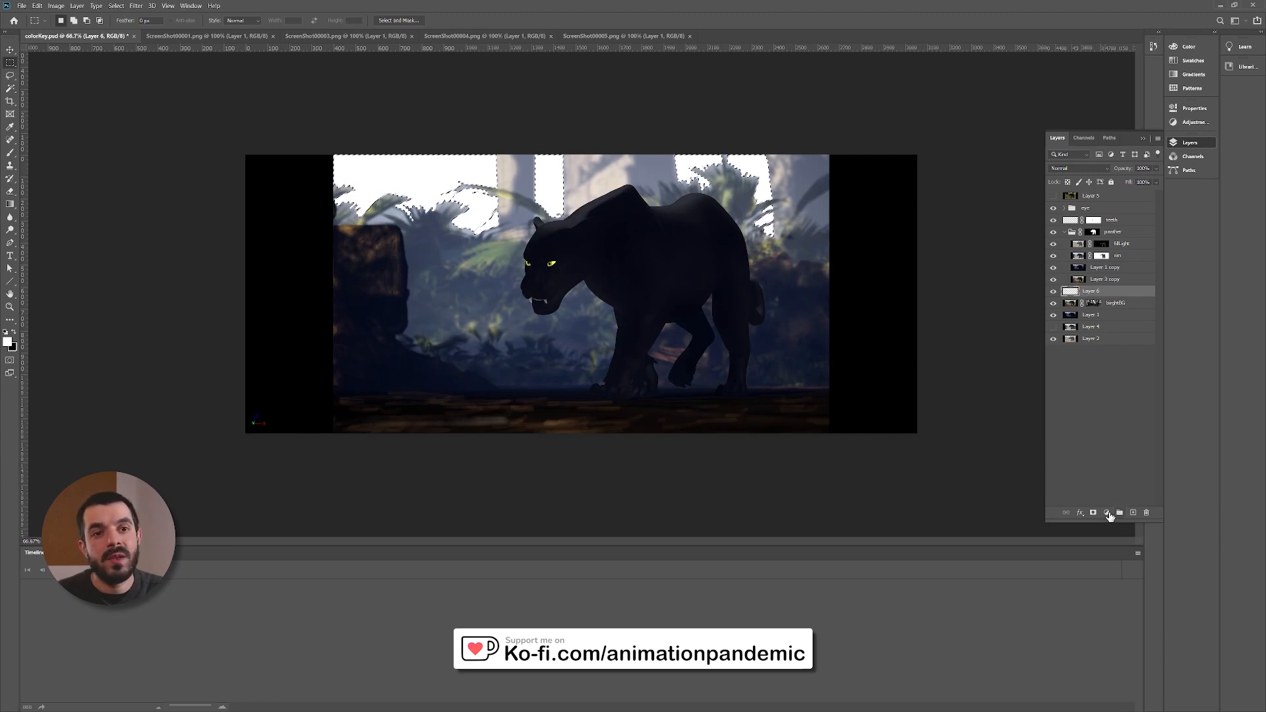
left_click(1107, 512)
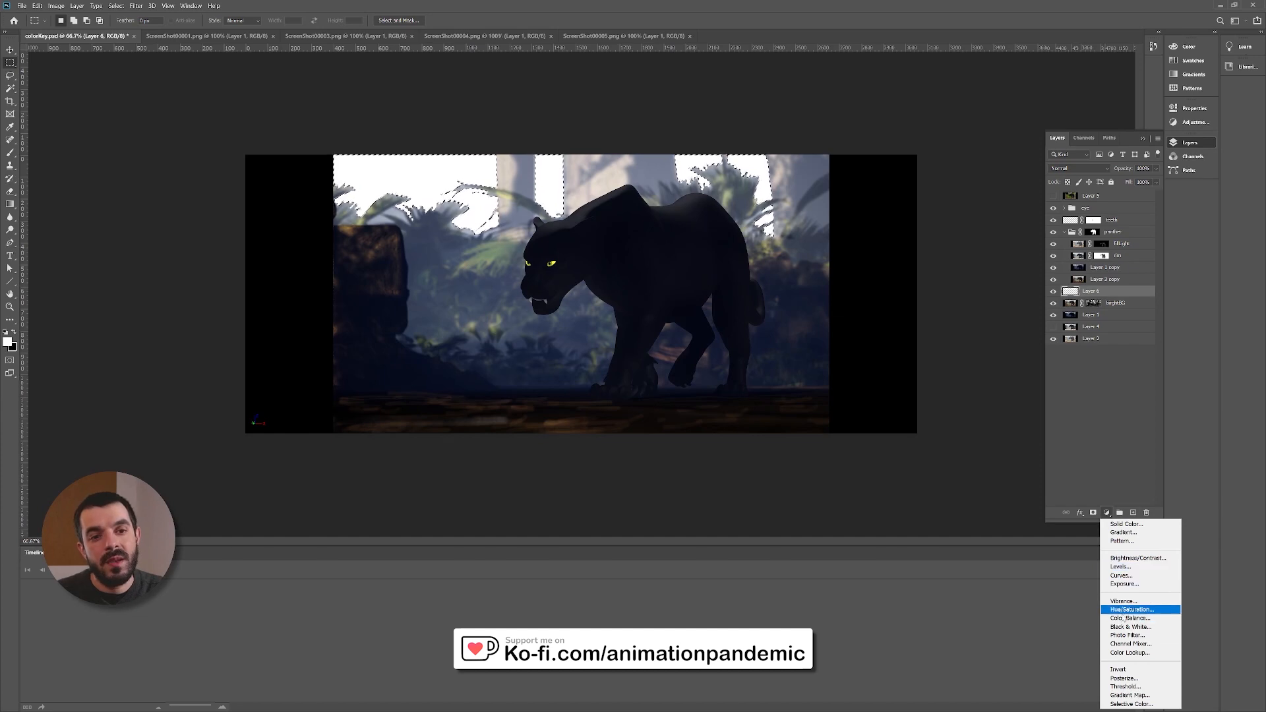
left_click(1129, 609)
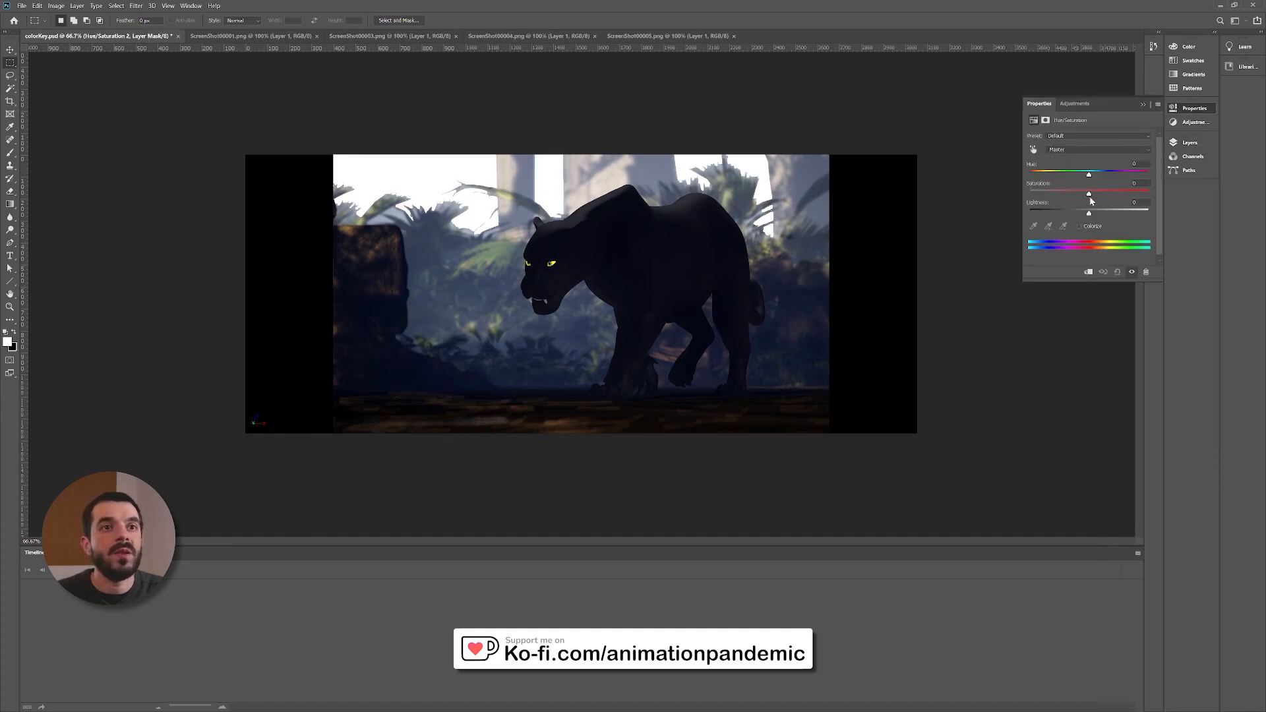
left_click_drag(1089, 195, 1088, 195)
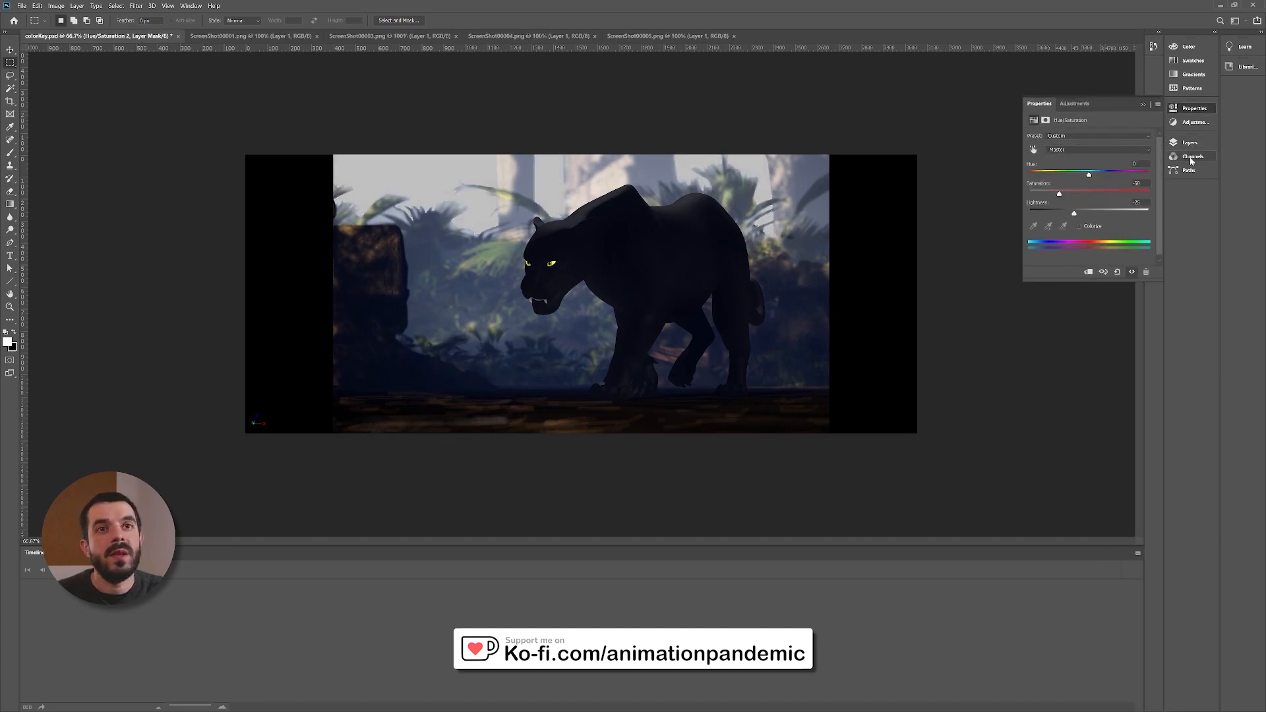
left_click(1190, 145)
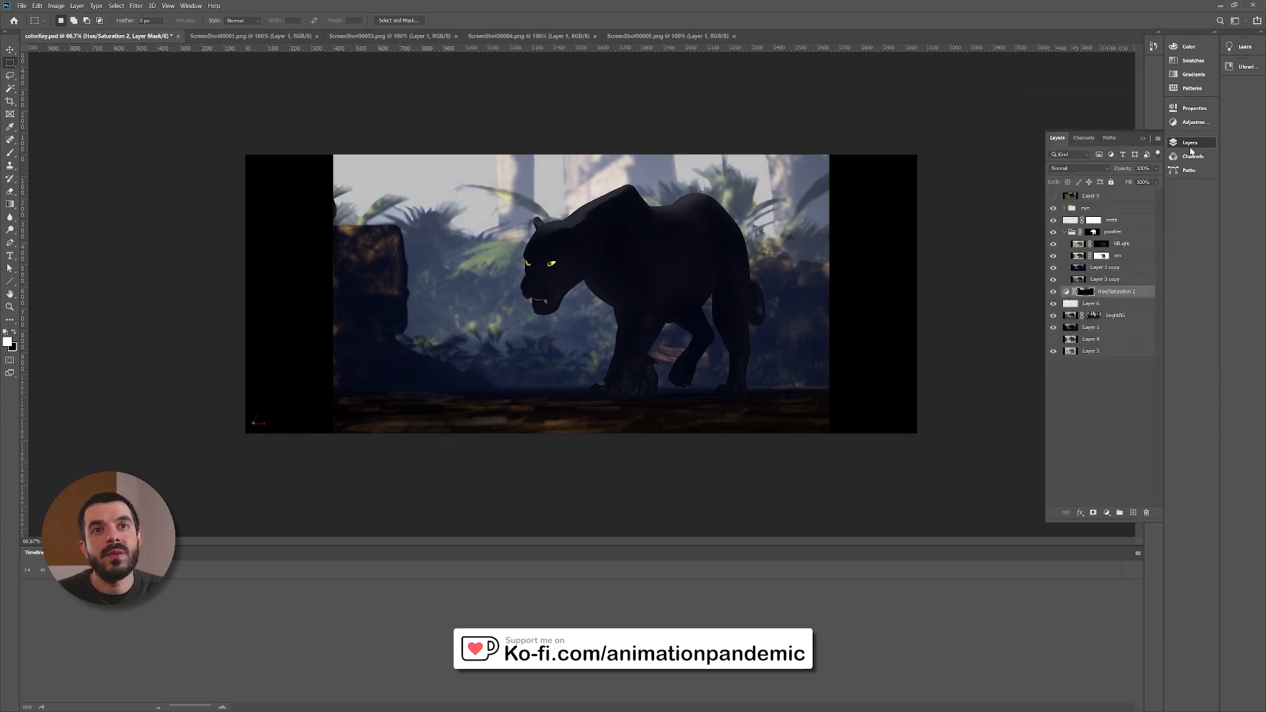
Step: Hide the white sky fill on Layer 6 beneath the Hue/Saturation adjustment
left_click(1062, 305)
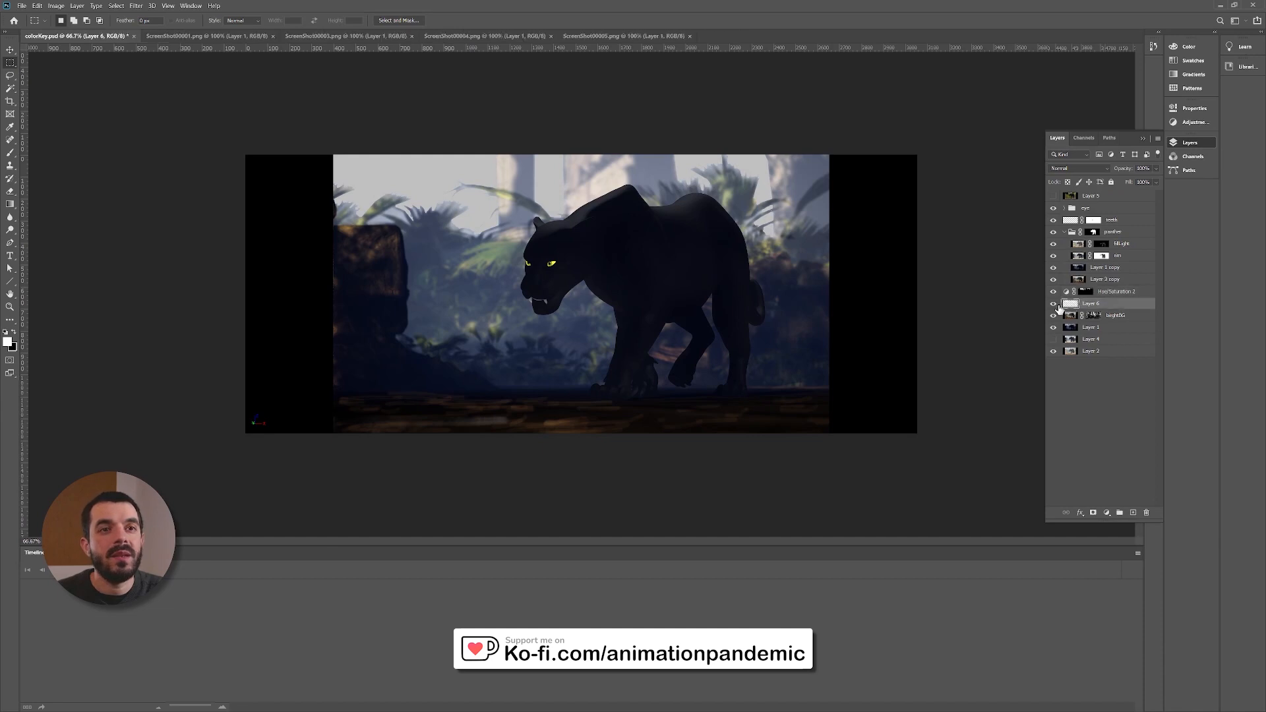
left_click(1054, 304)
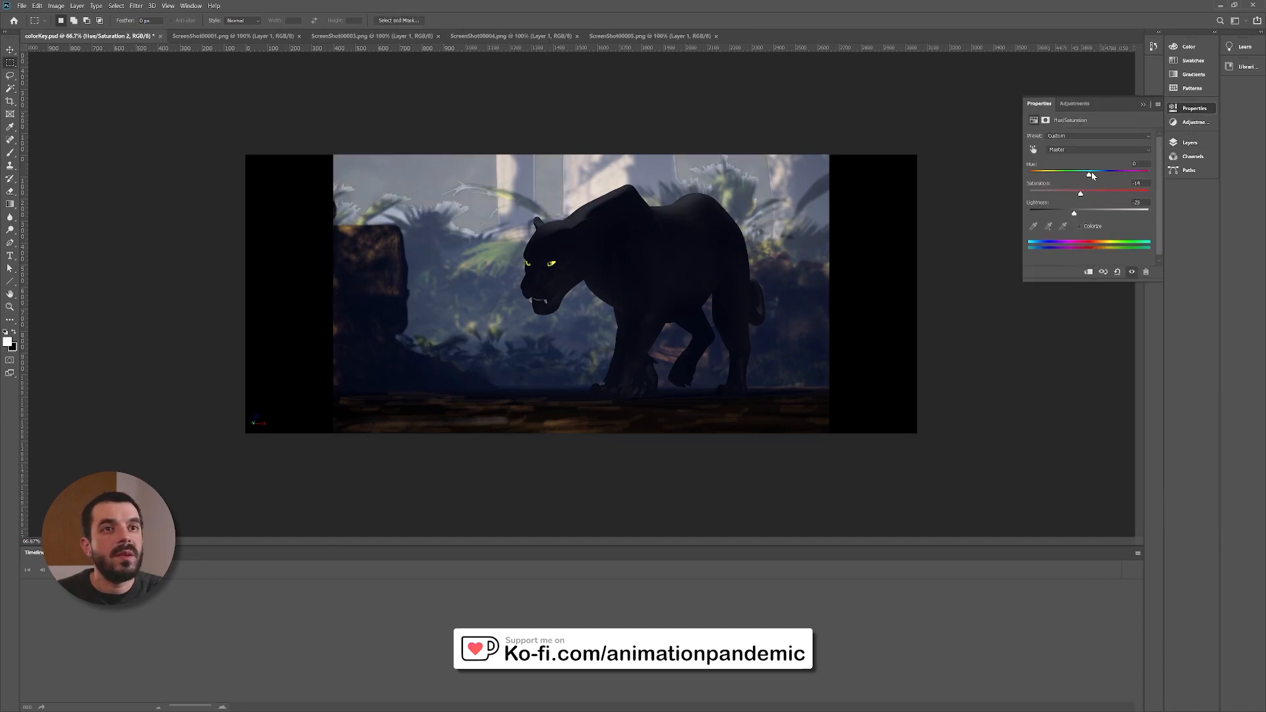
Step: Set the hue of the sky's Hue/Saturation adjustment to about +17
mouse_move(1092, 176)
left_mouse_down()
mouse_move(1040, 176)
mouse_move(1123, 174)
mouse_move(1100, 170)
left_mouse_up()
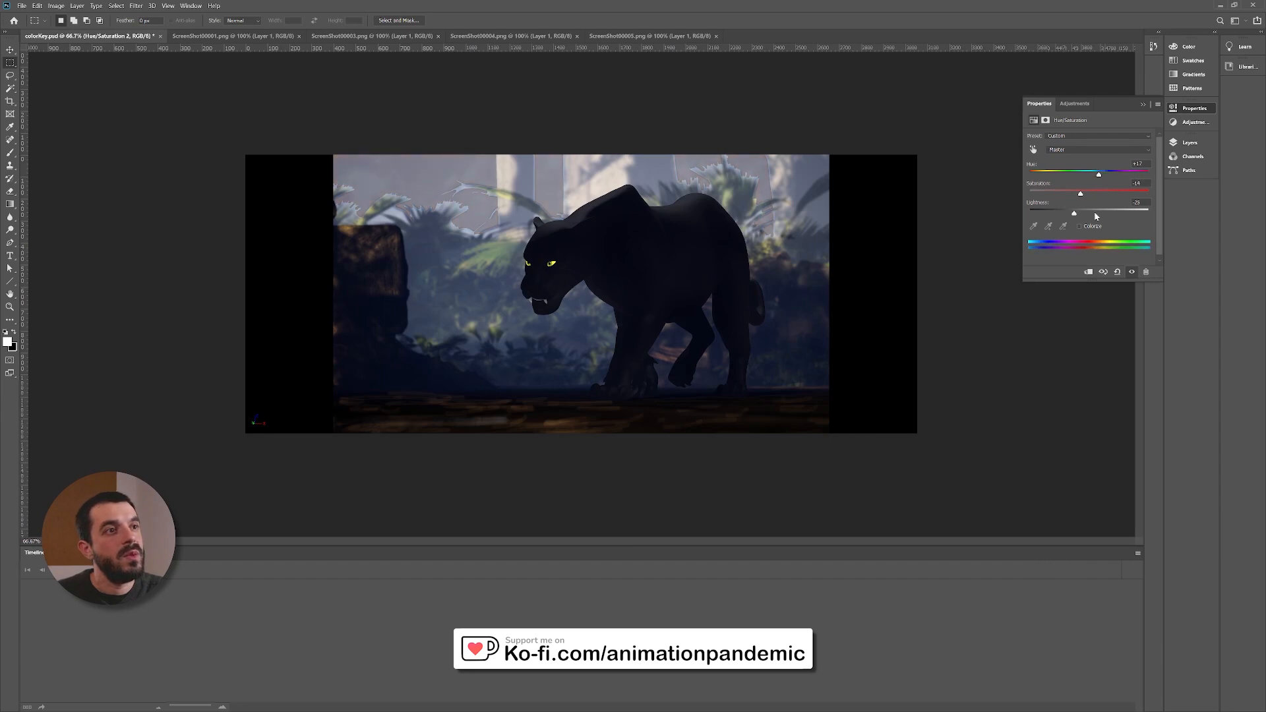
left_click(1190, 143)
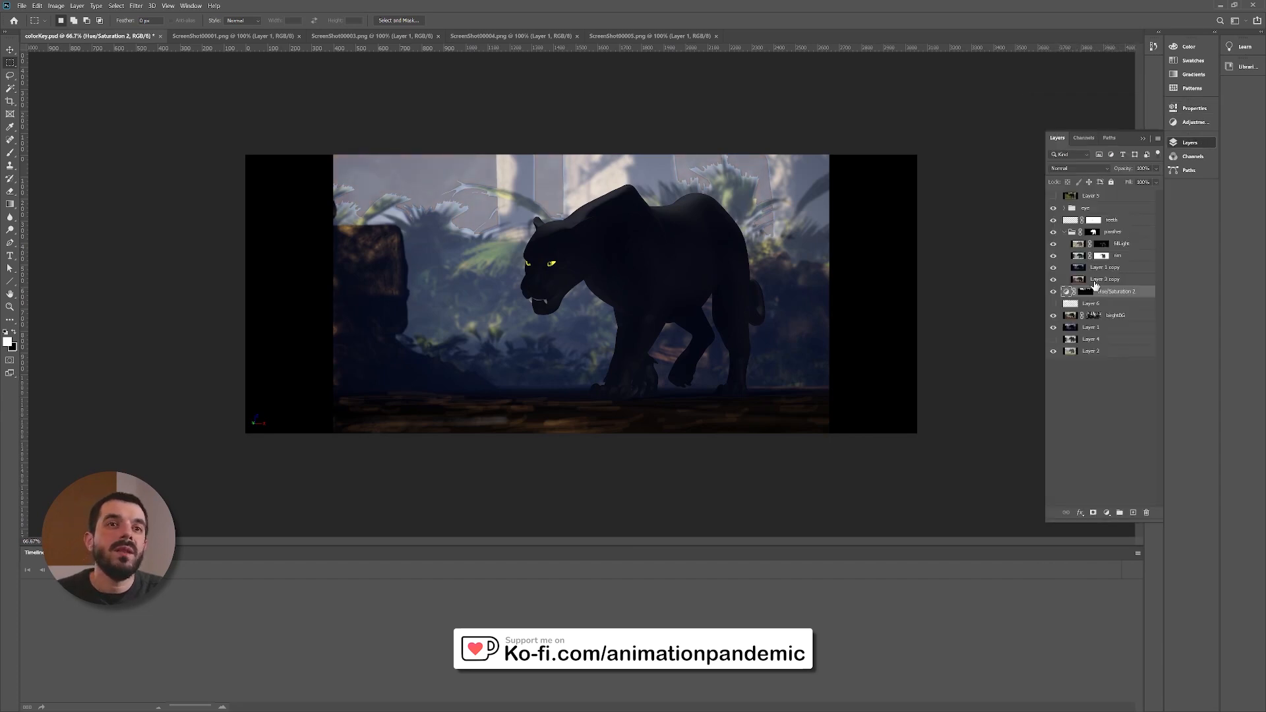
left_click(1084, 291)
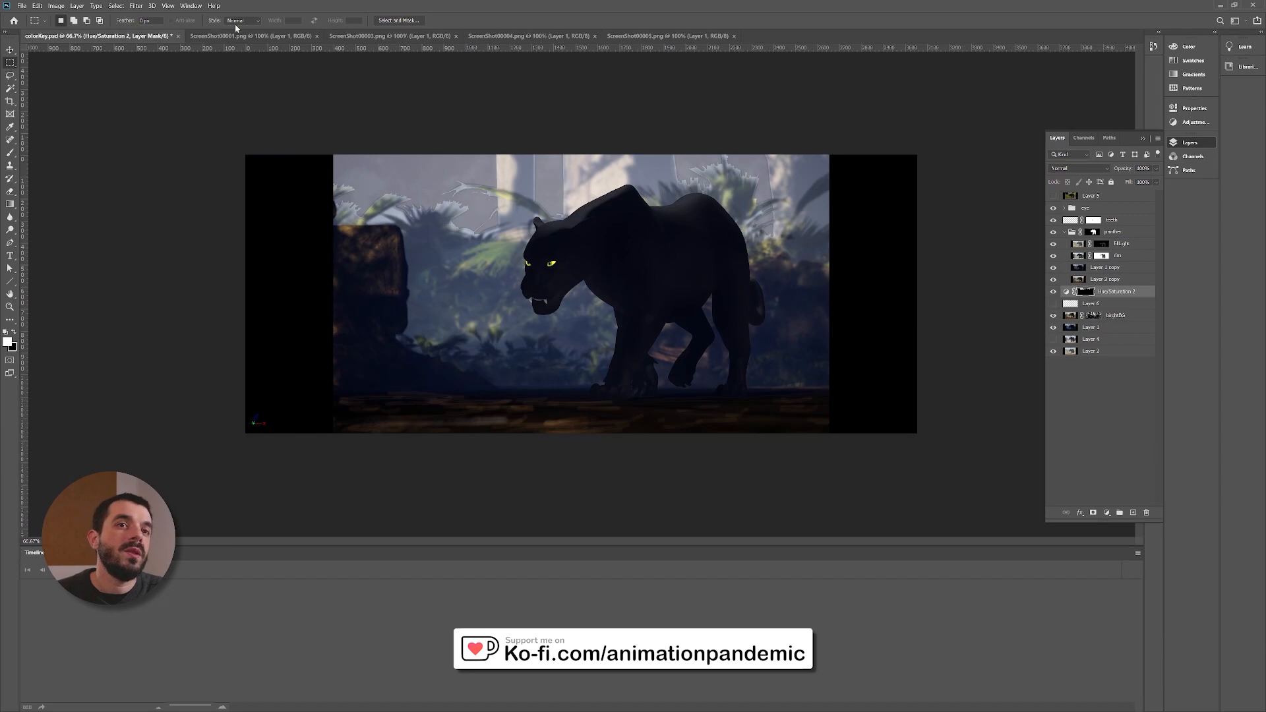
left_click(116, 6)
mouse_move(136, 5)
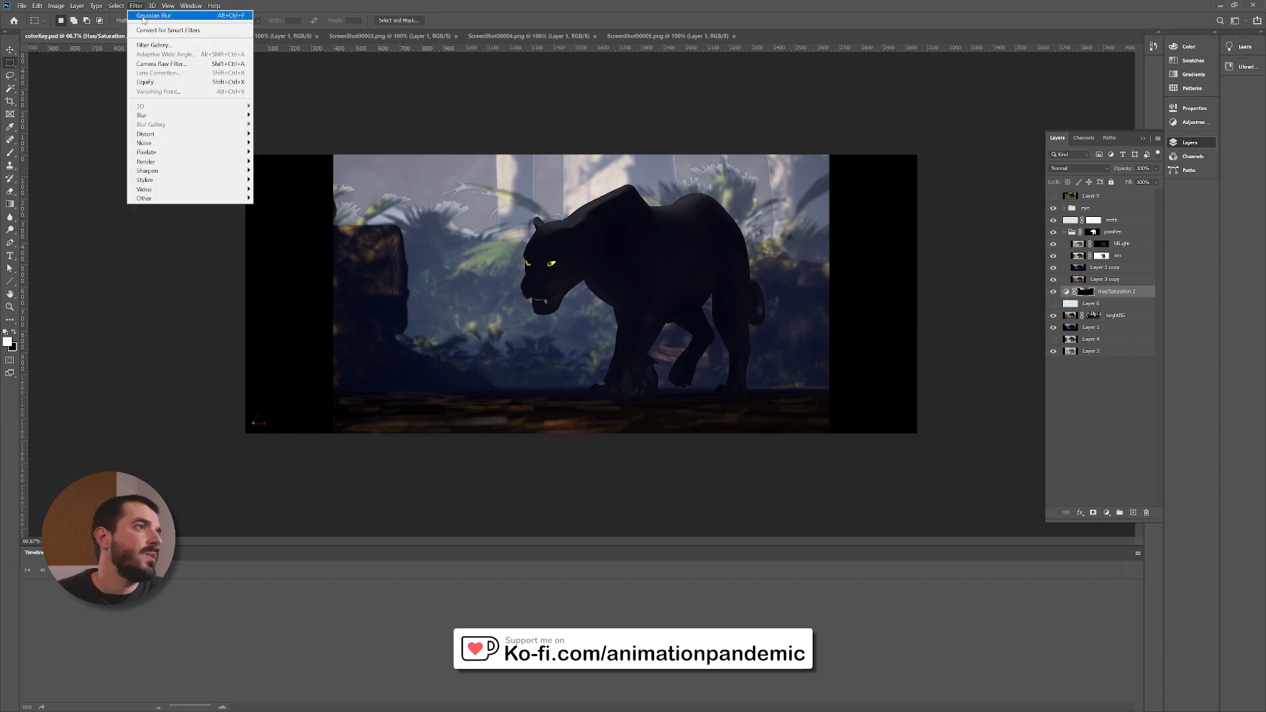
key("Escape")
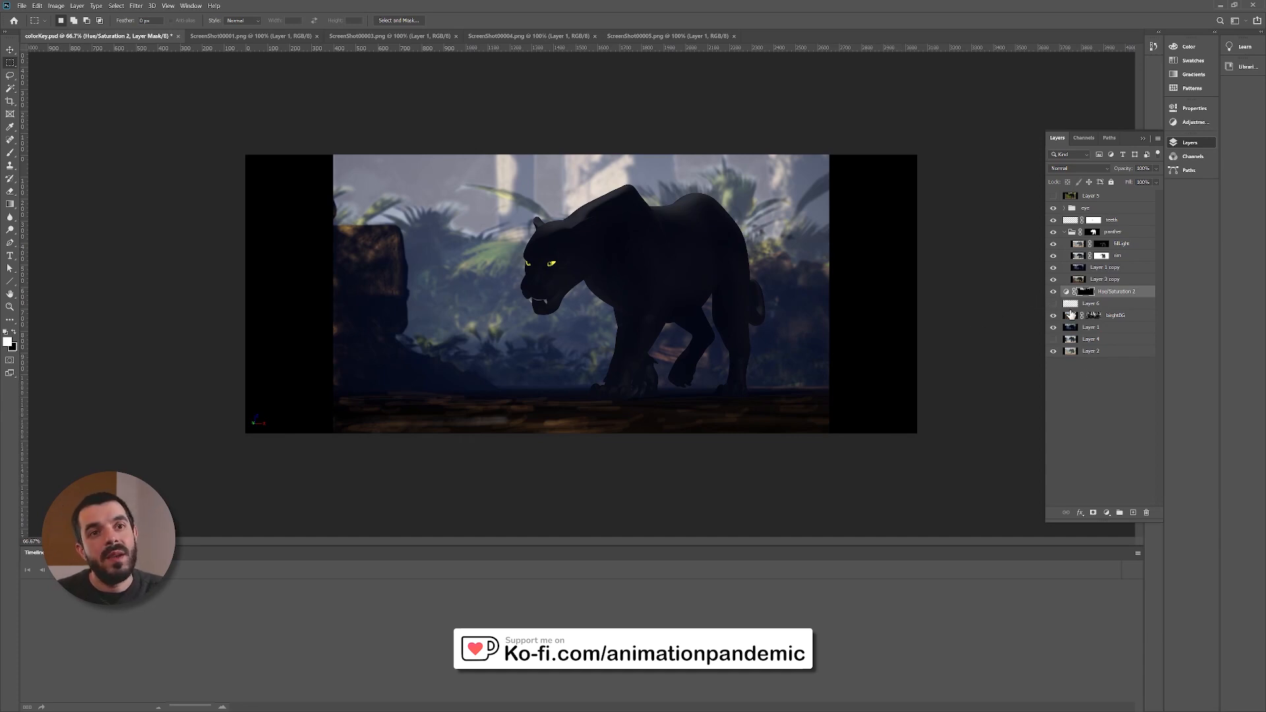
Step: Compare the background with the brightBG layer shown and hidden
left_click(1069, 318)
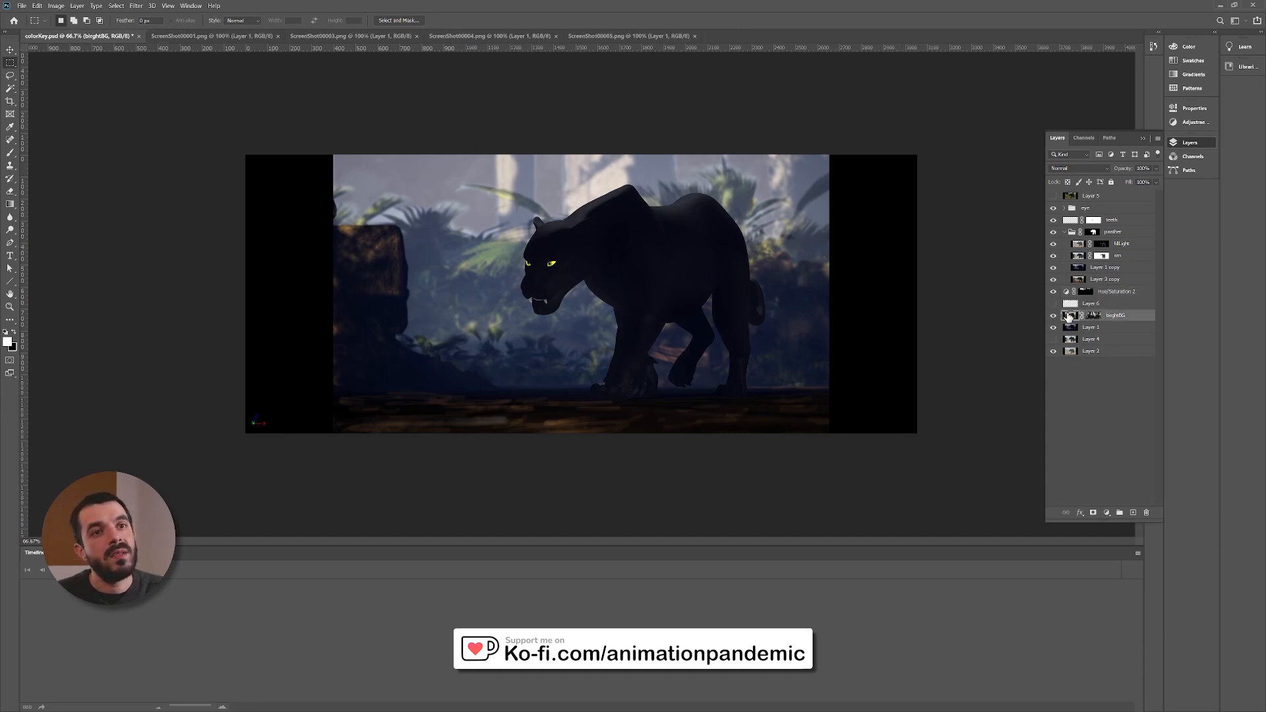
left_click(1053, 317)
left_click(1054, 316)
left_click(1053, 316)
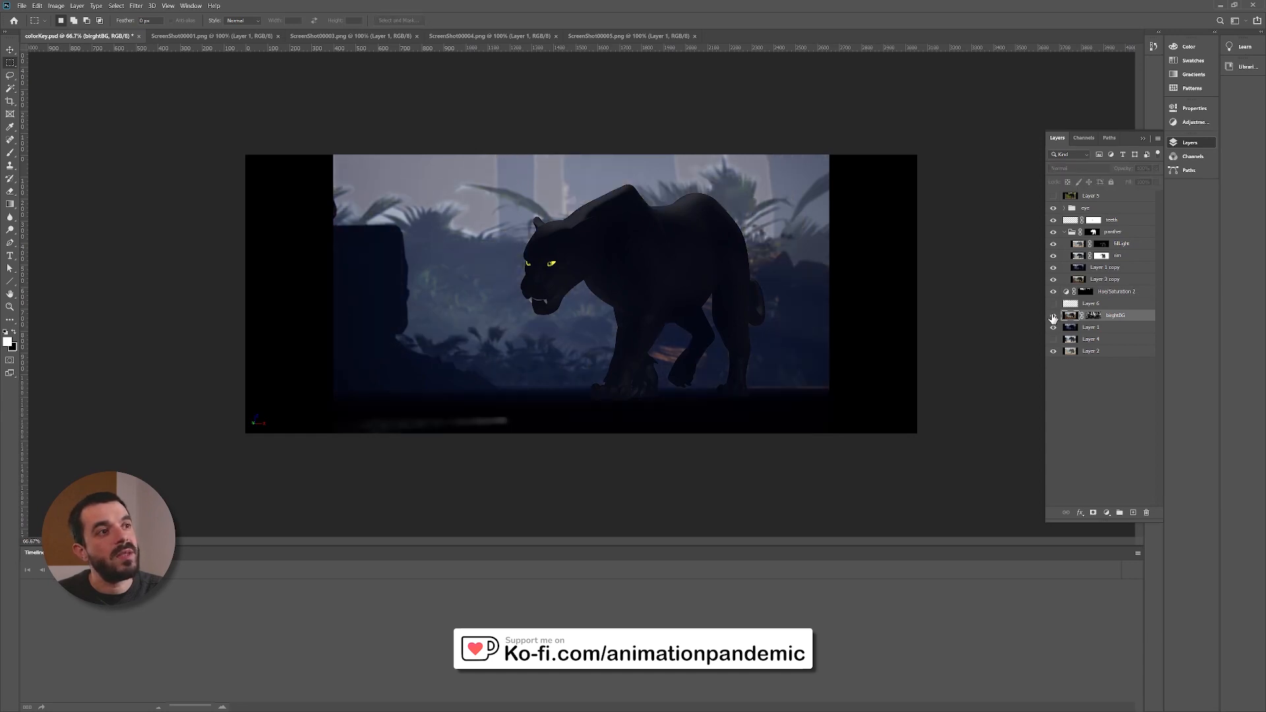
left_click(1054, 317)
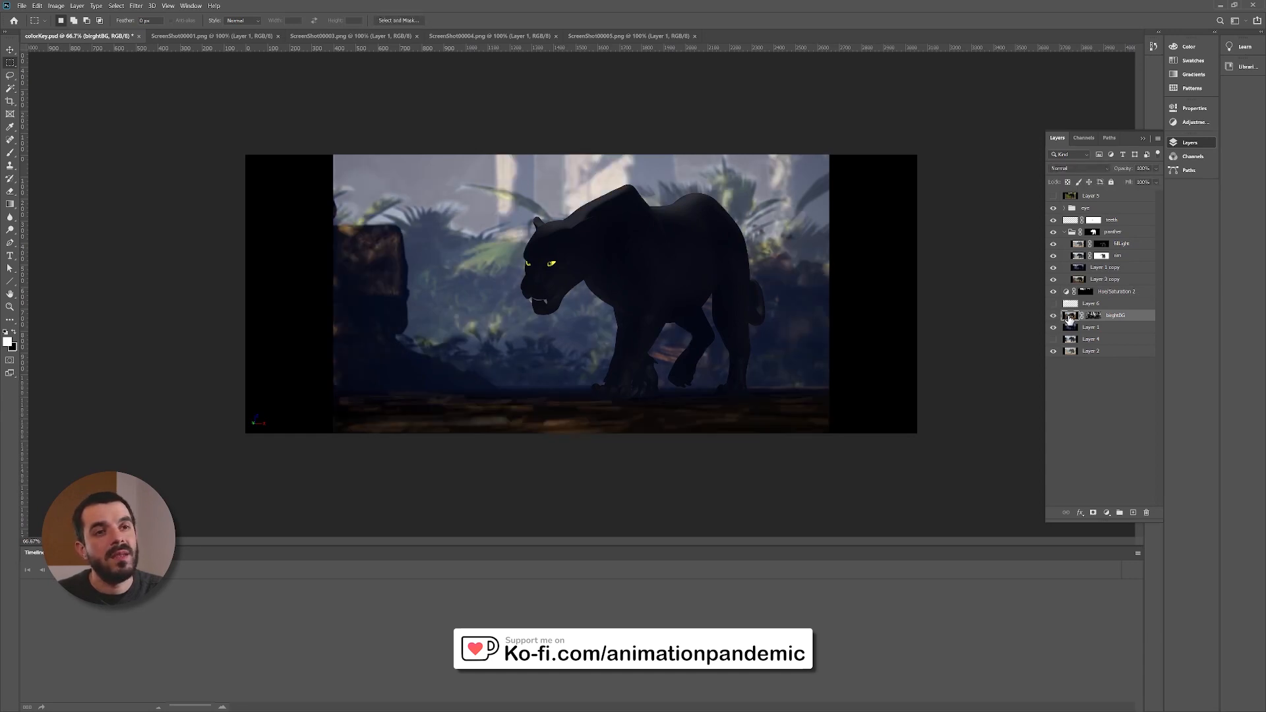
Step: Add an Exposure adjustment directly above brightBG and darken the background with exposure at about -2
left_click(1107, 513)
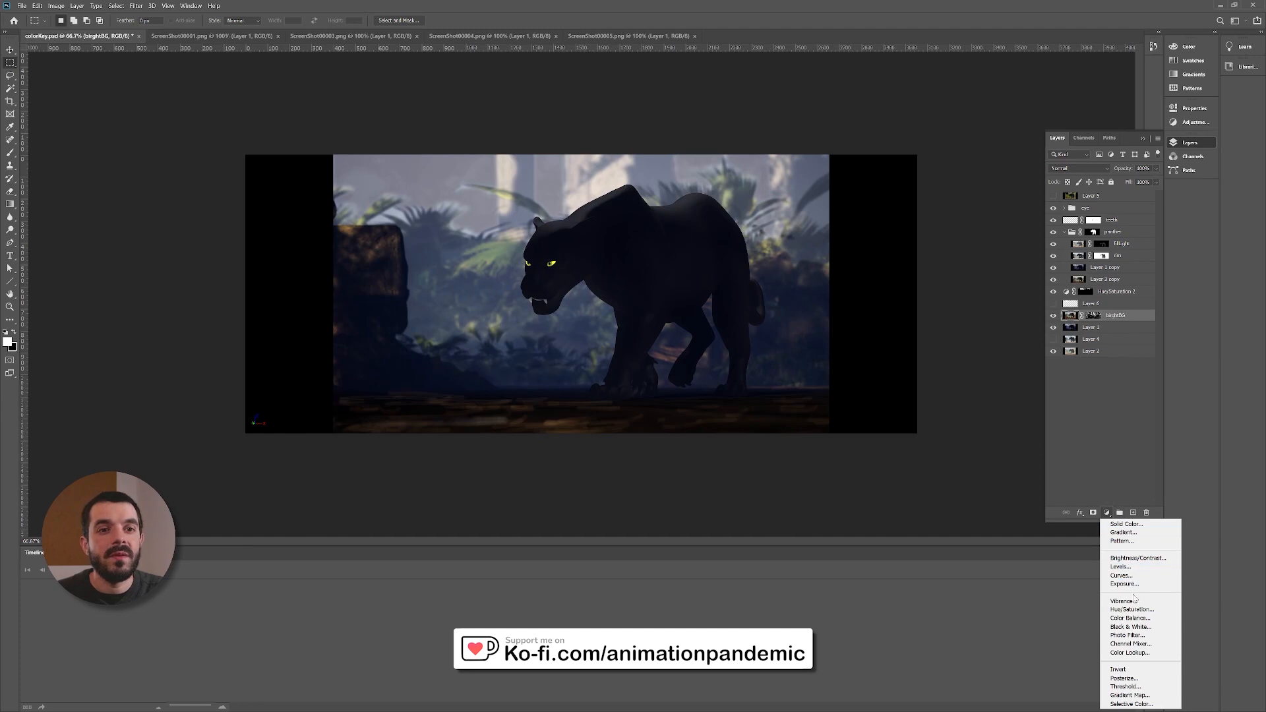
left_click(1124, 583)
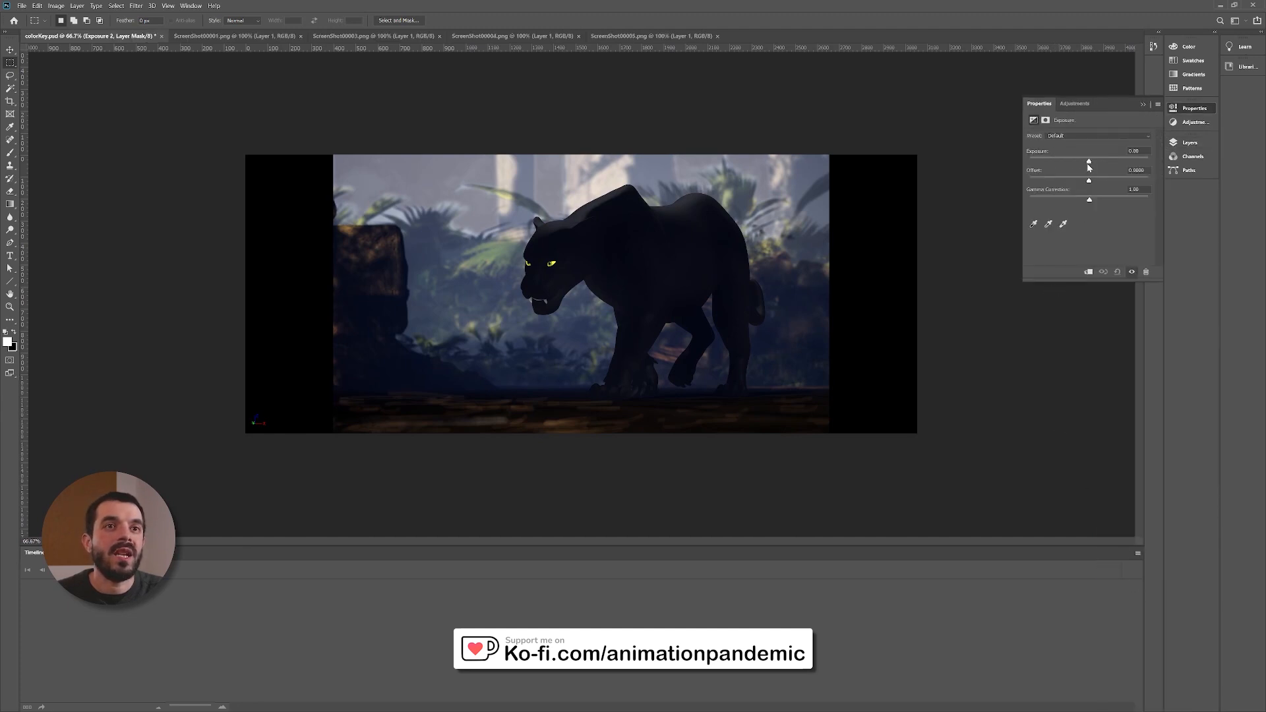
mouse_move(1089, 165)
left_mouse_down()
mouse_move(1059, 162)
mouse_move(1070, 161)
left_mouse_up()
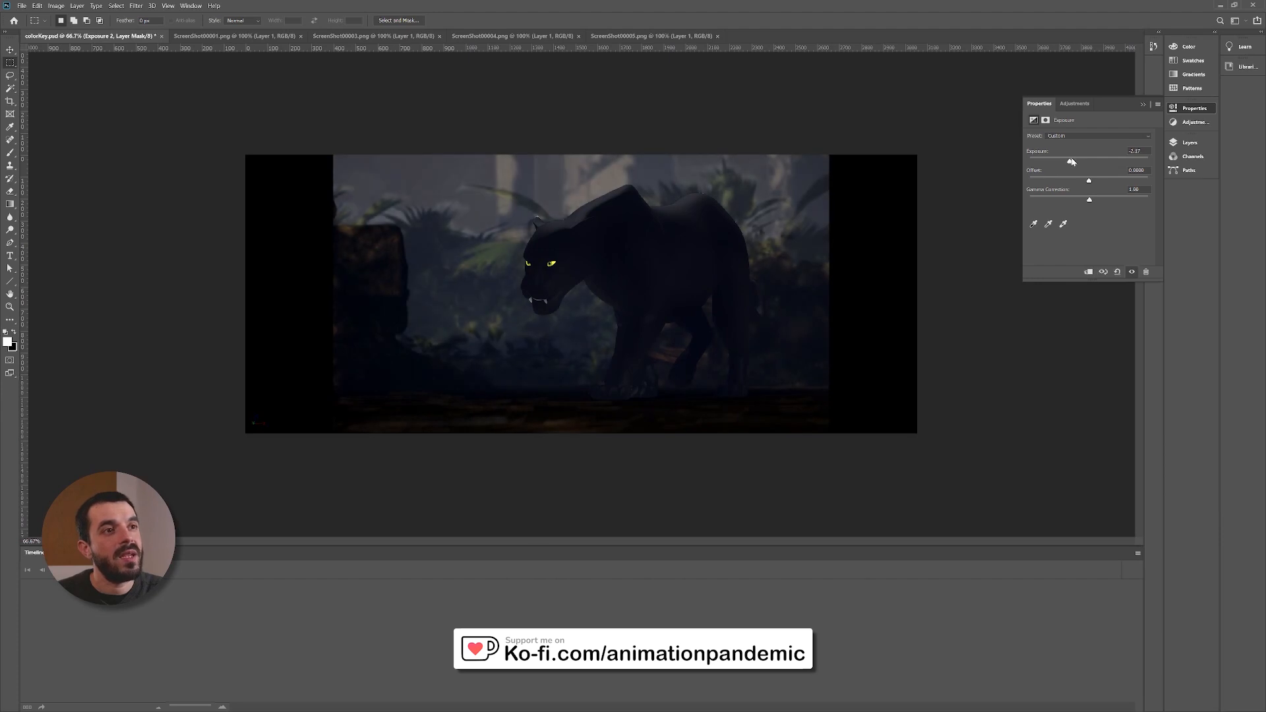
left_click(1191, 143)
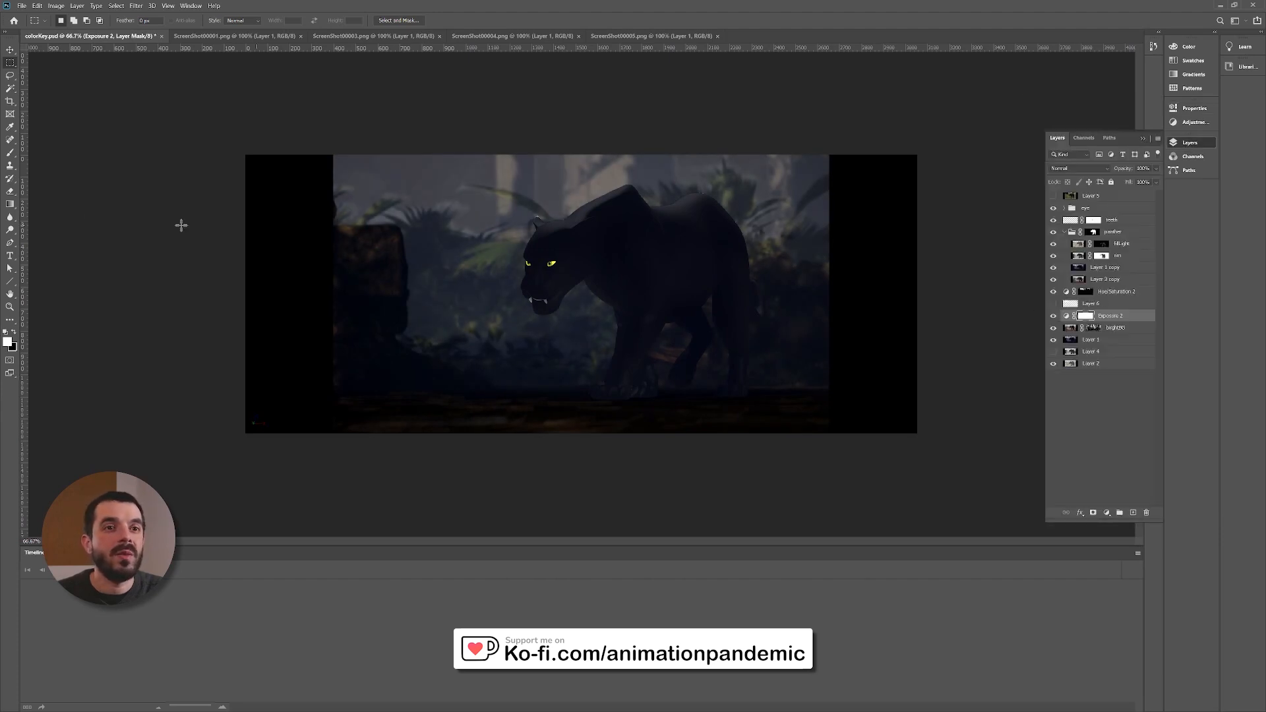
Step: Fade the Exposure adjustment's mask with a gradient over the upper background, and compare the image with the adjustment on and off
left_click(10, 205)
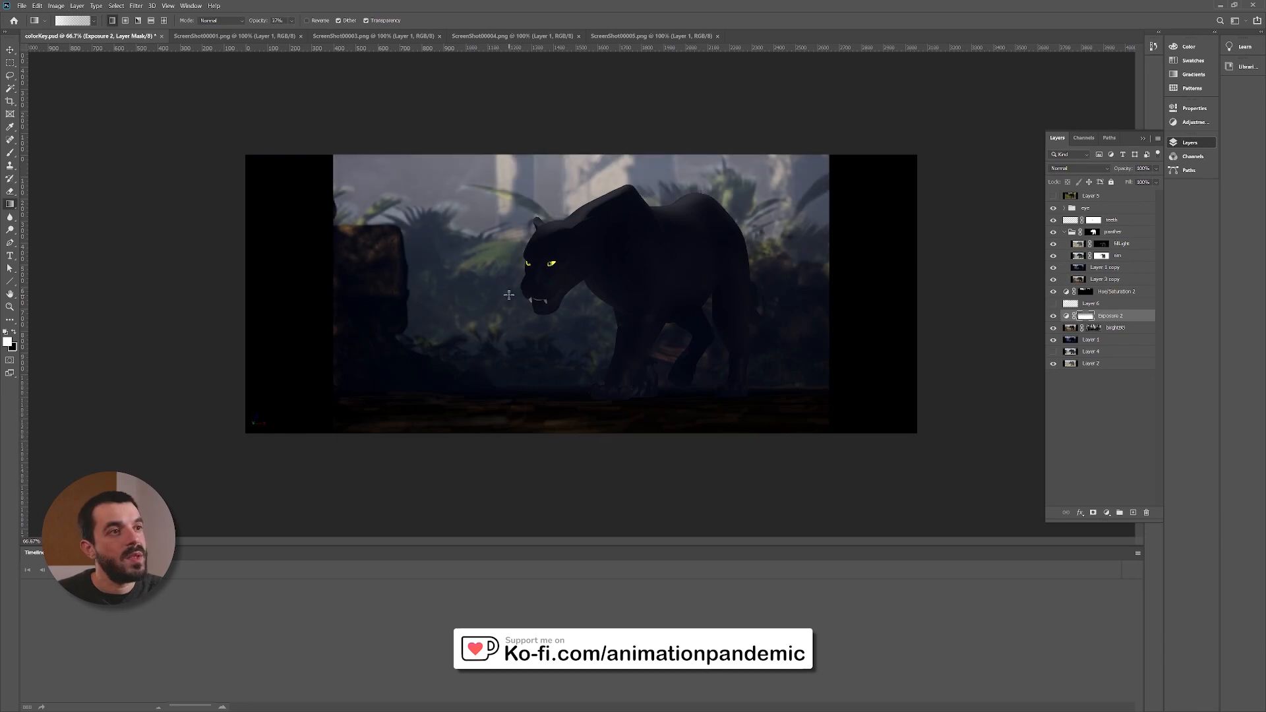
key("ctrl+z")
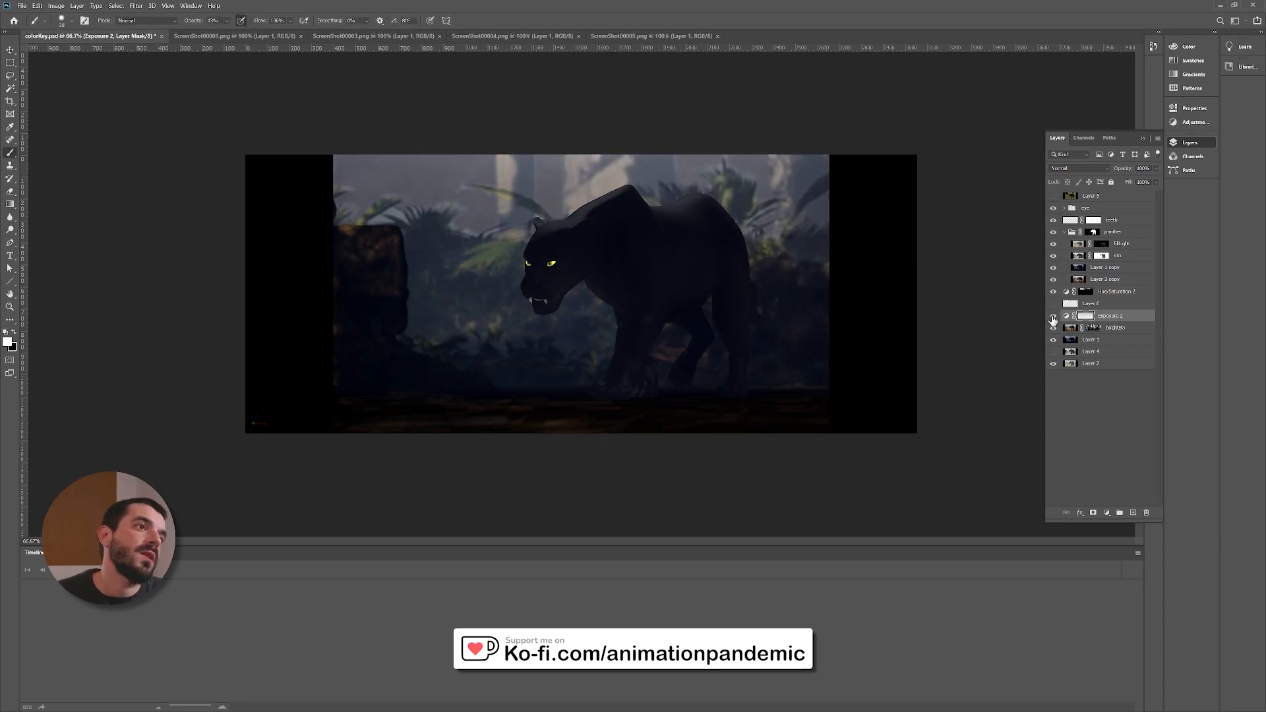
left_click(1053, 317)
left_click(1053, 316)
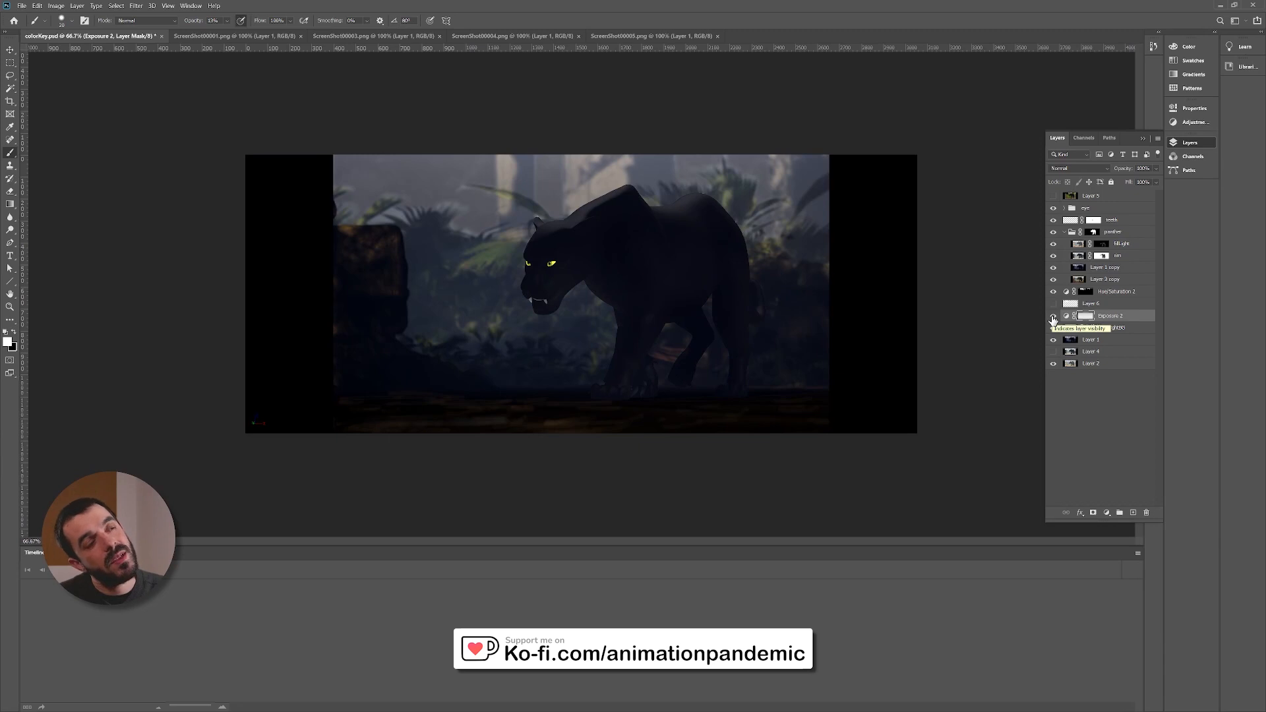
Step: Add a colorized Hue/Saturation adjustment above the Exposure adjustment with hue about 220, saturation 25 and lightness about +23
left_click(1107, 513)
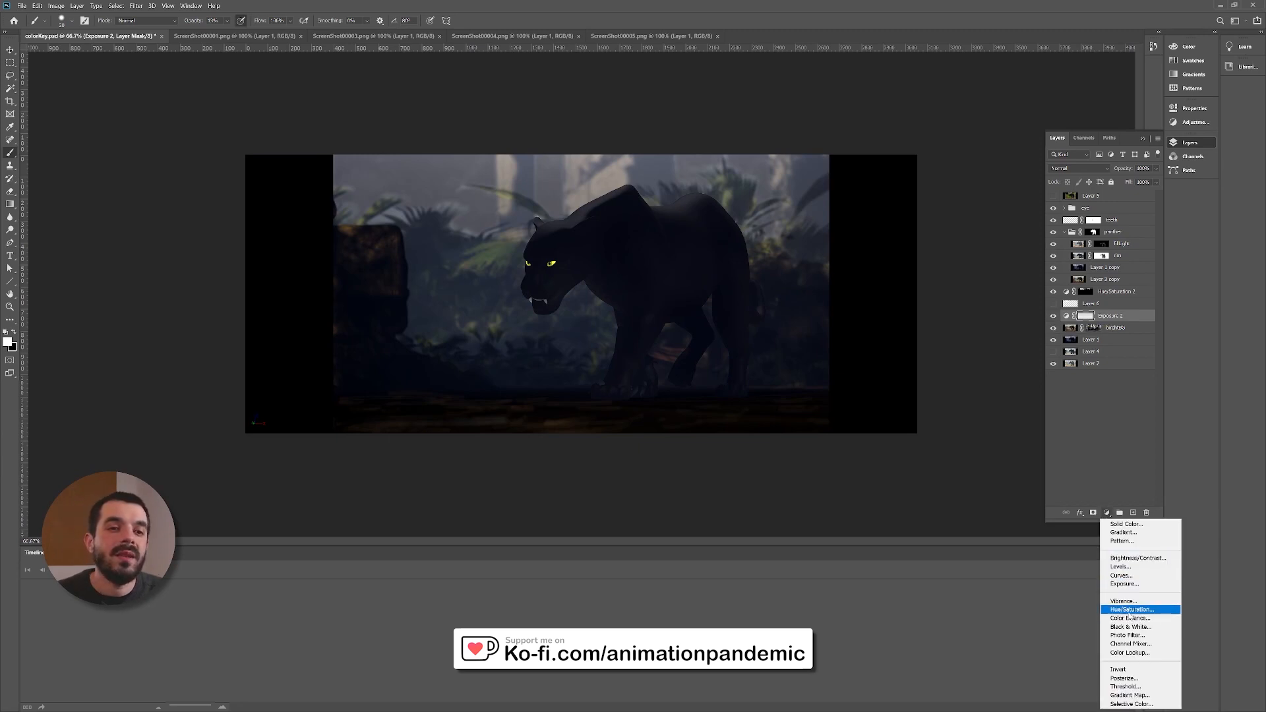
left_click(1129, 610)
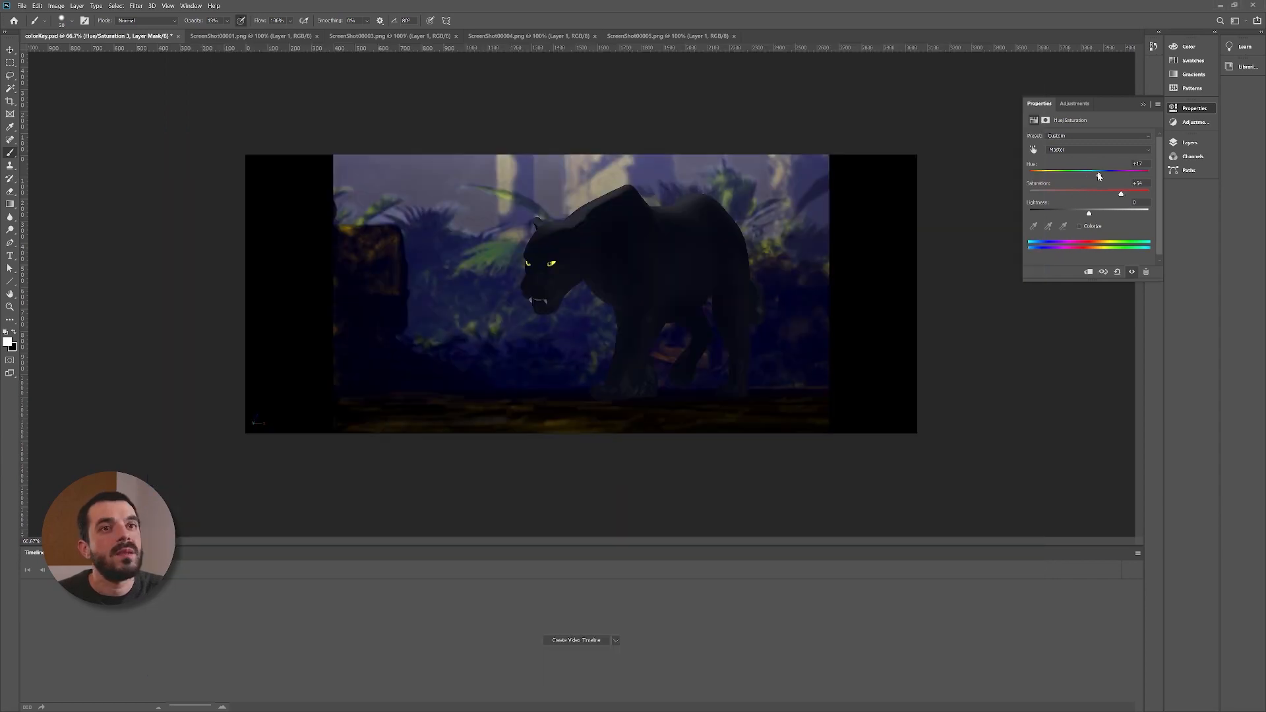
left_click_drag(1089, 174, 1066, 174)
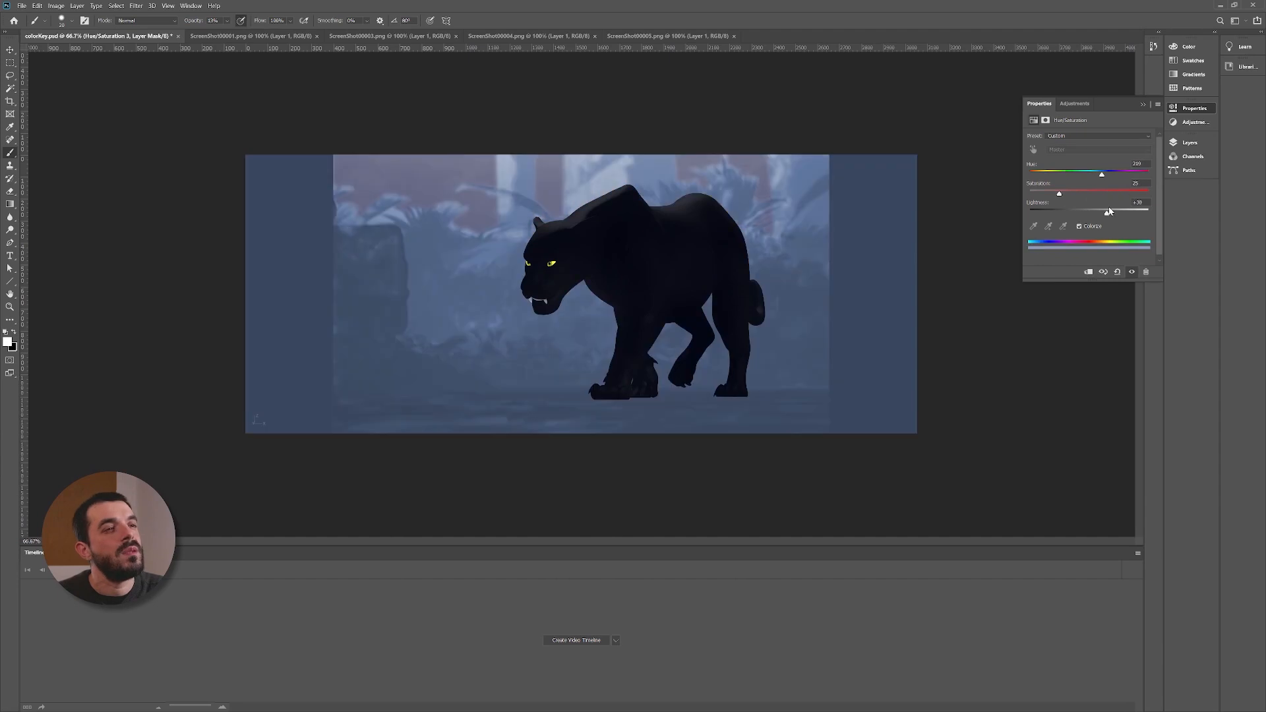
left_click_drag(1109, 214, 1104, 215)
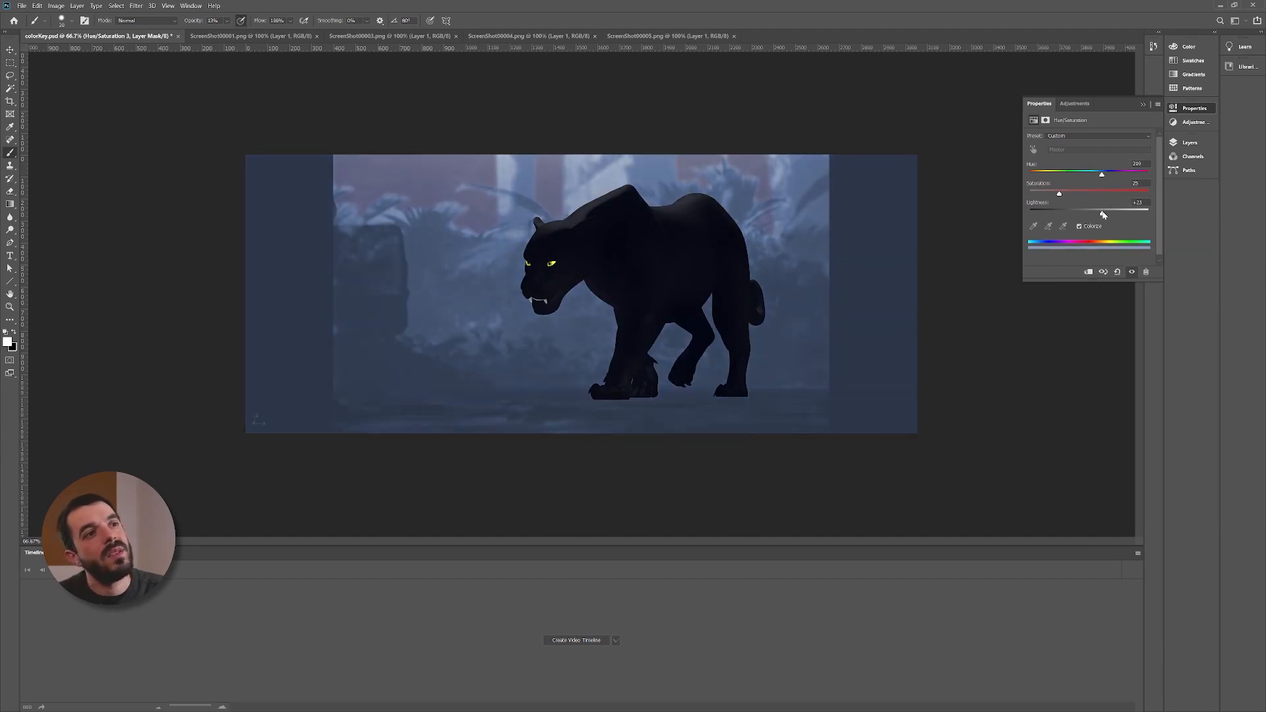
Step: Lower the blue Hue/Saturation adjustment's opacity to 25% and compare the background with it on and off
key("F7")
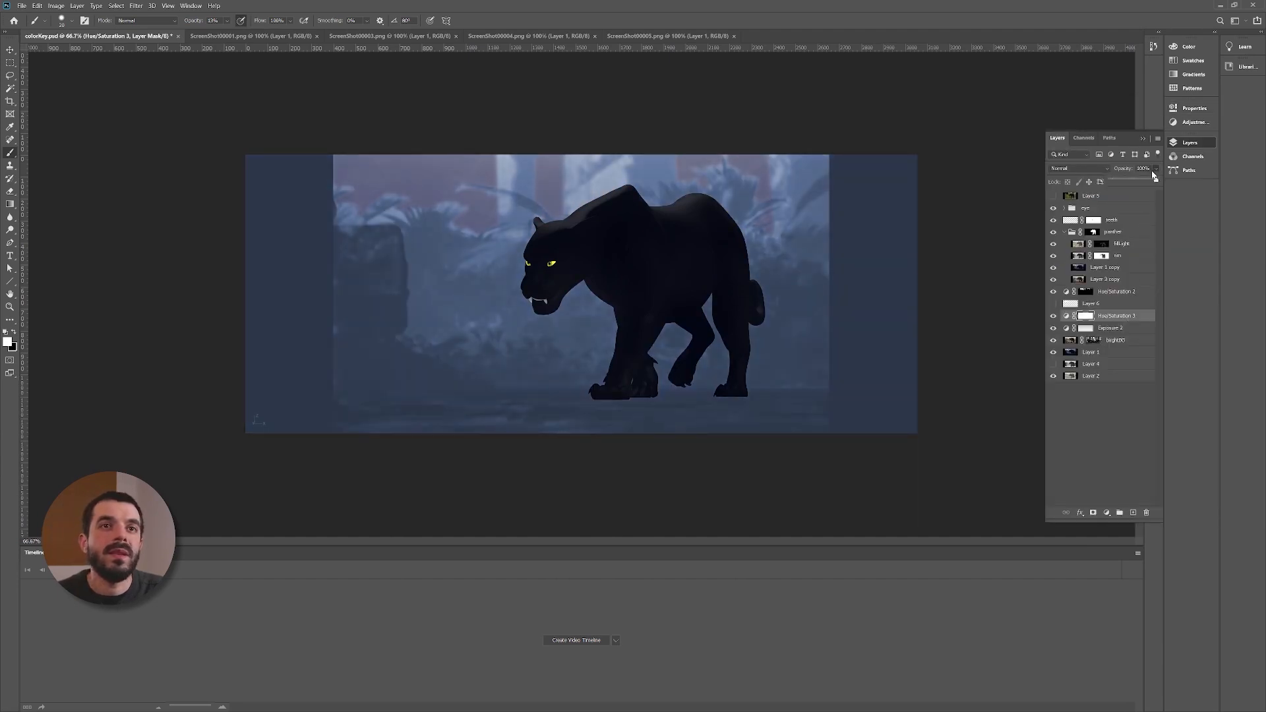
left_click_drag(1132, 182, 1127, 183)
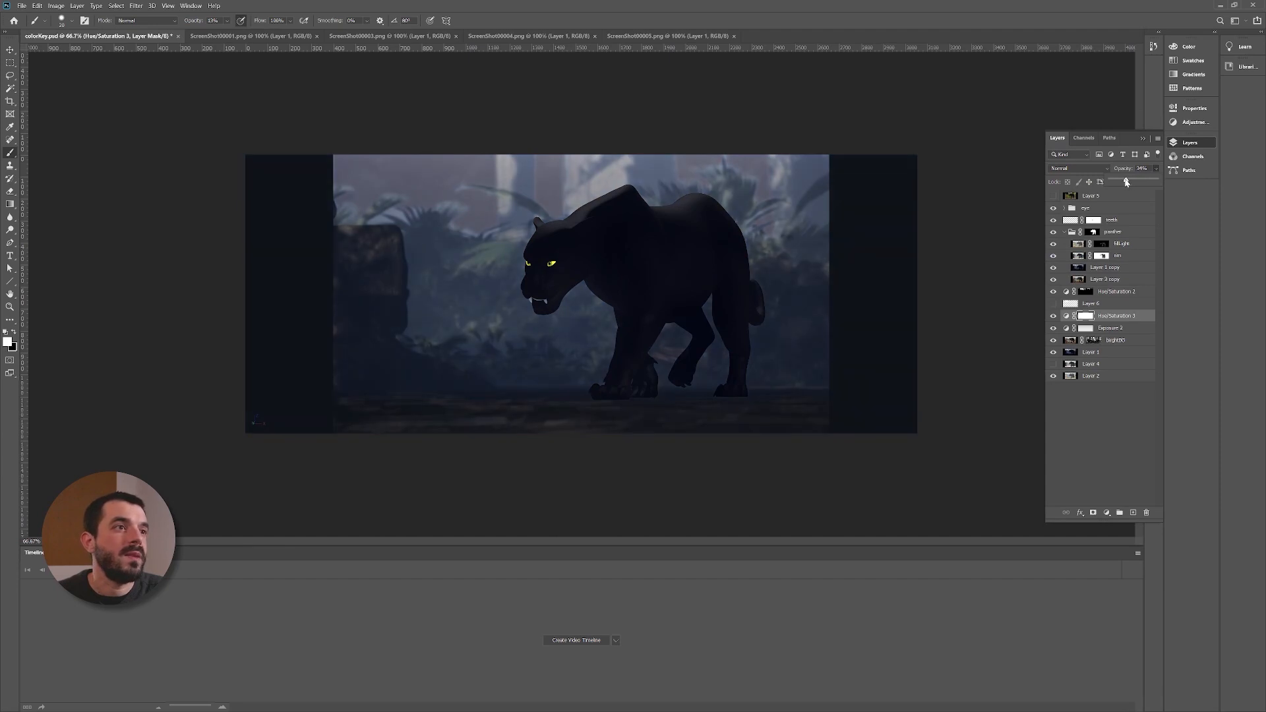
left_click(1053, 317)
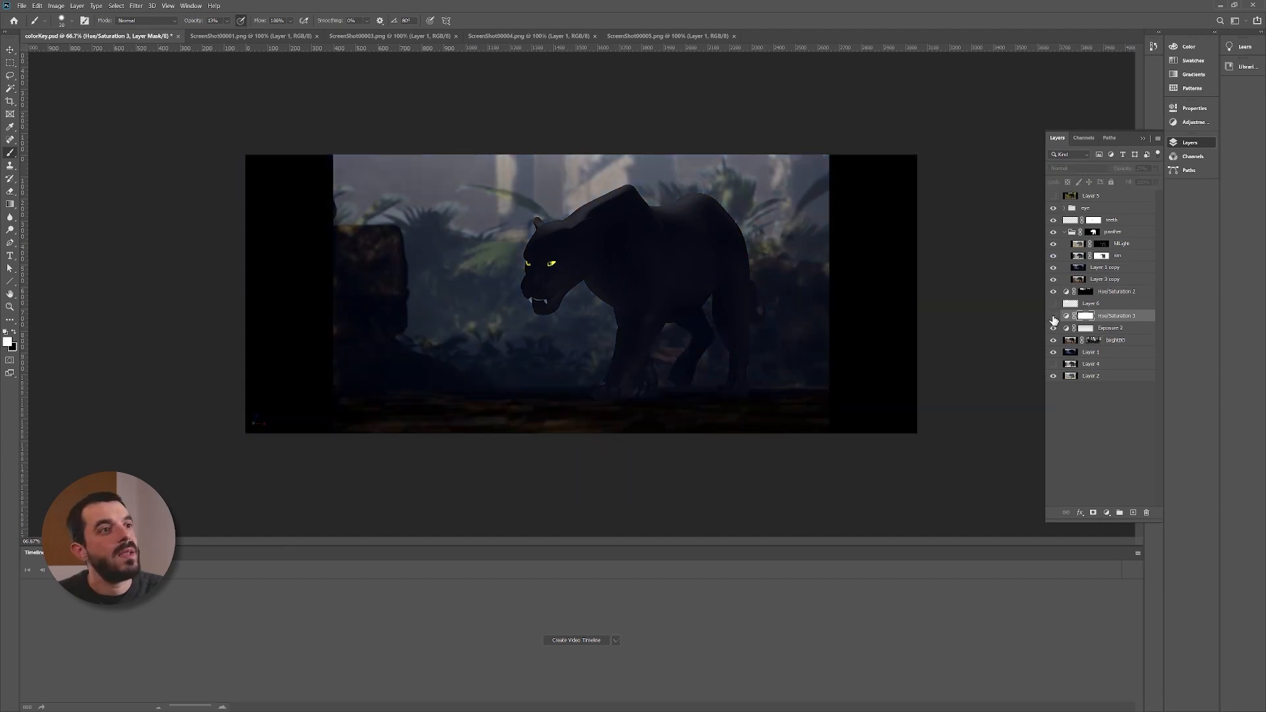
left_click(1053, 316)
left_click(1053, 317)
left_click(1054, 317)
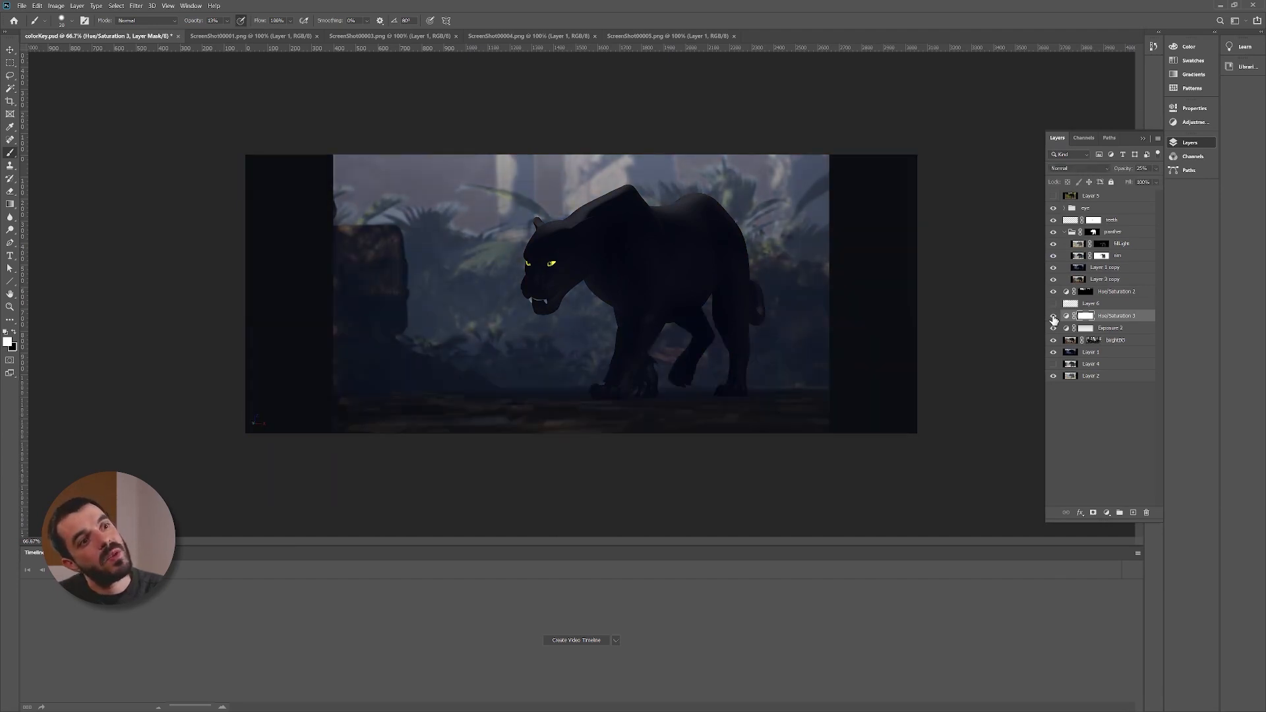
left_click(1054, 317)
left_click(1053, 316)
left_click(1053, 317)
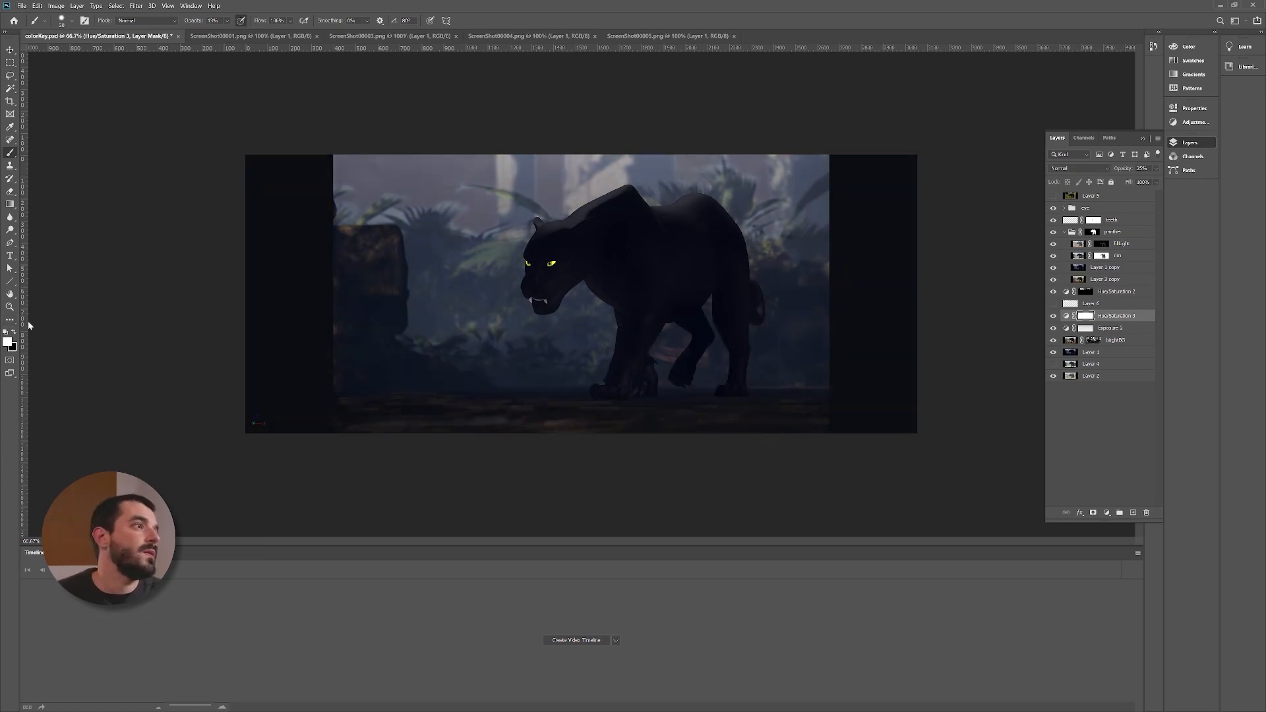
Step: Mask the blue Hue/Saturation adjustment off the ground with several black gradients running upward from the picture's lower edge
key("x")
left_click(16, 209)
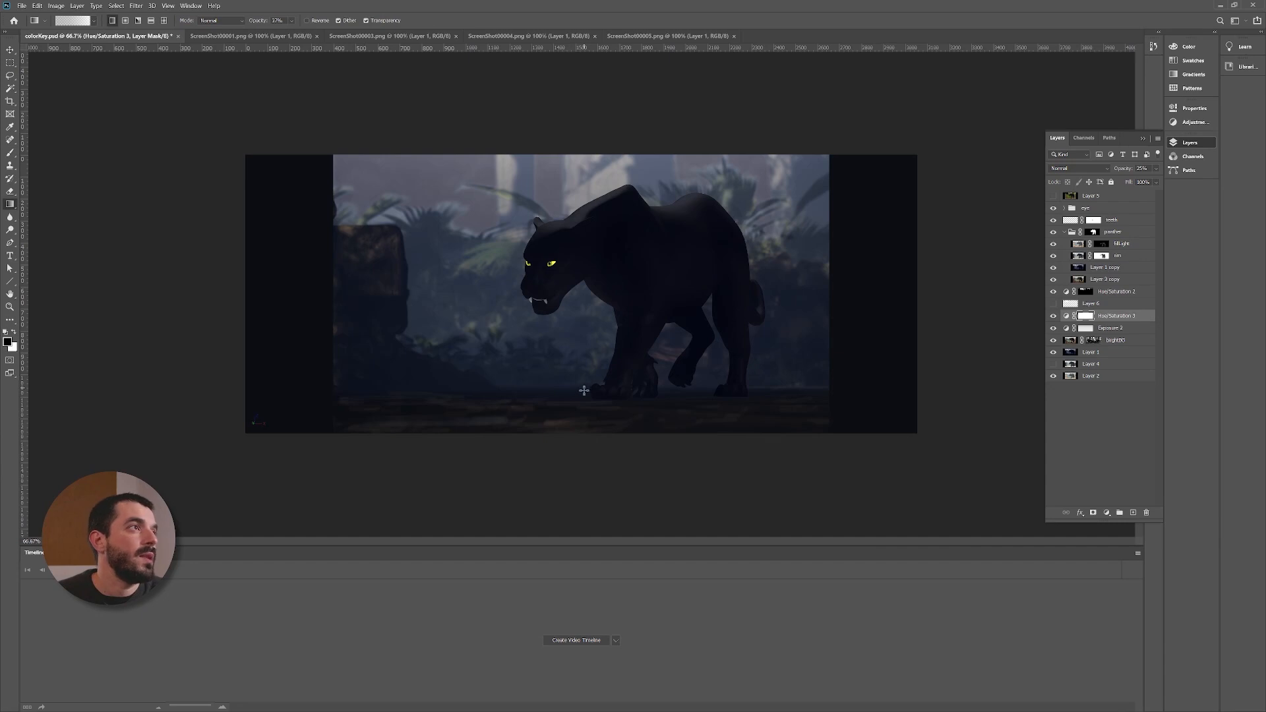
mouse_move(581, 366)
left_mouse_down()
mouse_move(581, 412)
mouse_move(602, 354)
left_mouse_up()
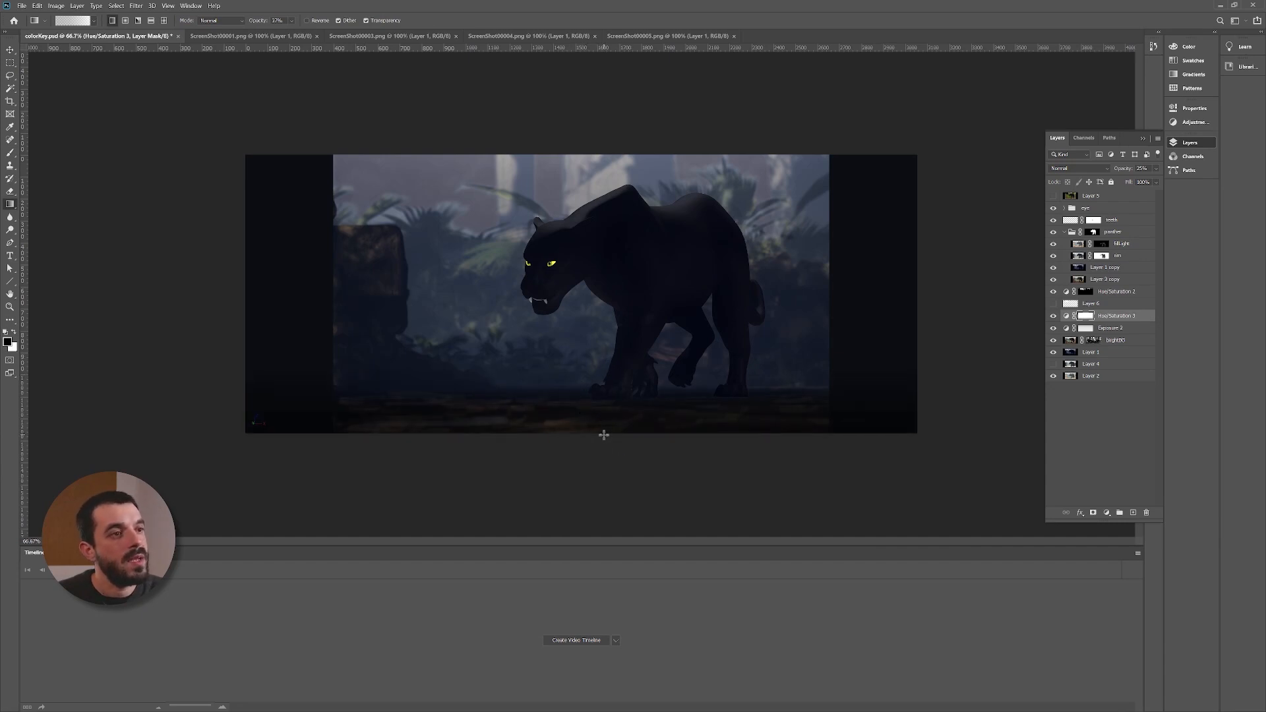
left_click_drag(602, 447, 583, 334)
left_click_drag(572, 426, 562, 348)
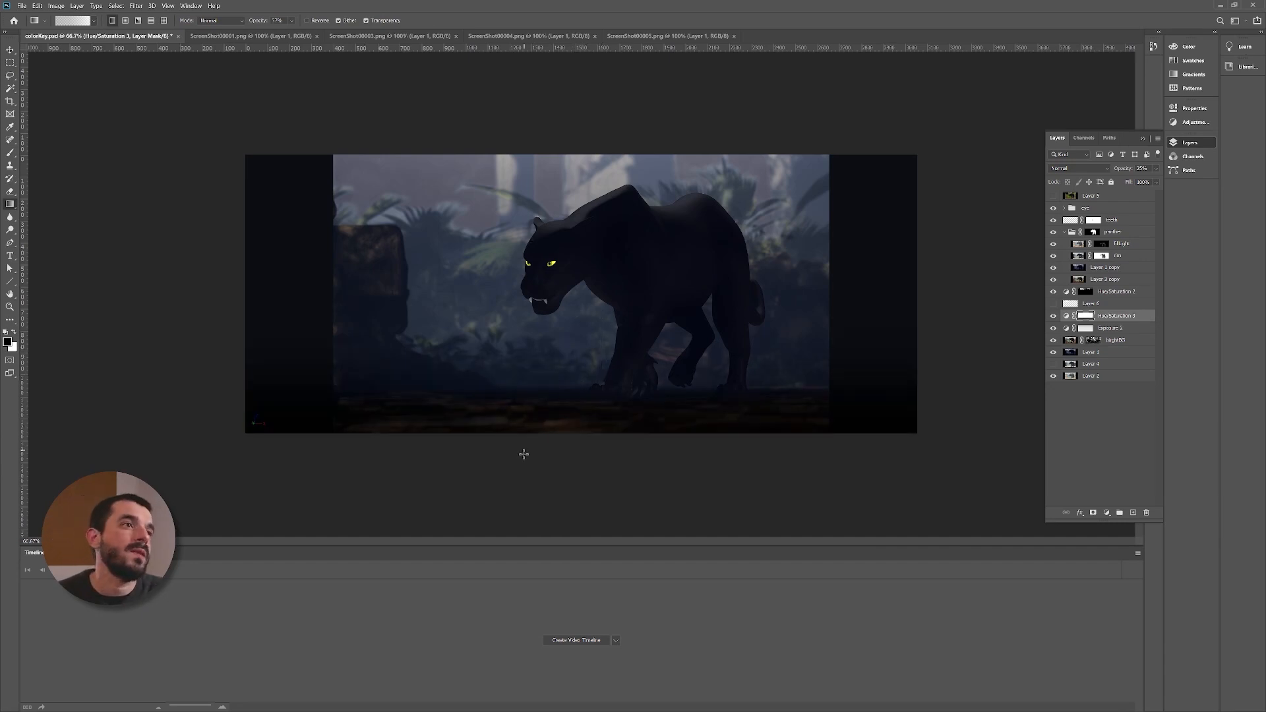
mouse_move(523, 452)
left_mouse_down()
mouse_move(503, 316)
mouse_move(494, 327)
left_mouse_up()
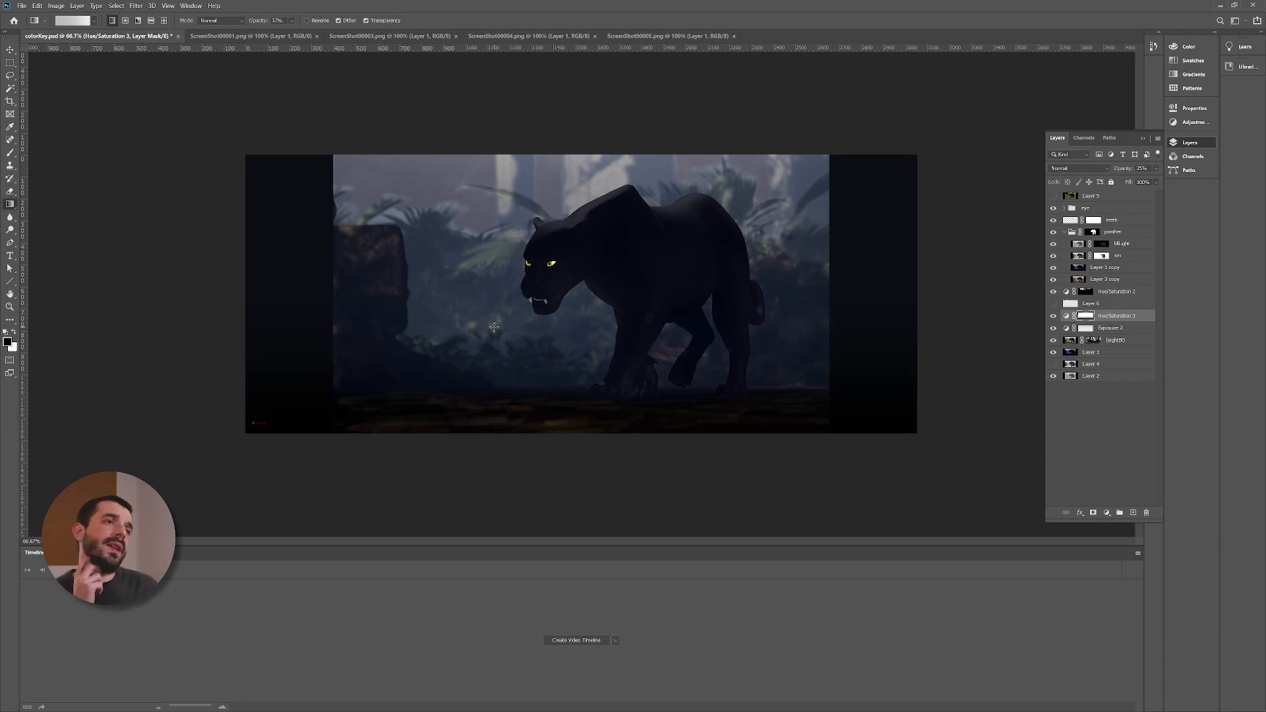
Step: Brush black on the Exposure adjustment's mask over the background trunks and plants, raising the brush opacity to 25%
left_click(1086, 329)
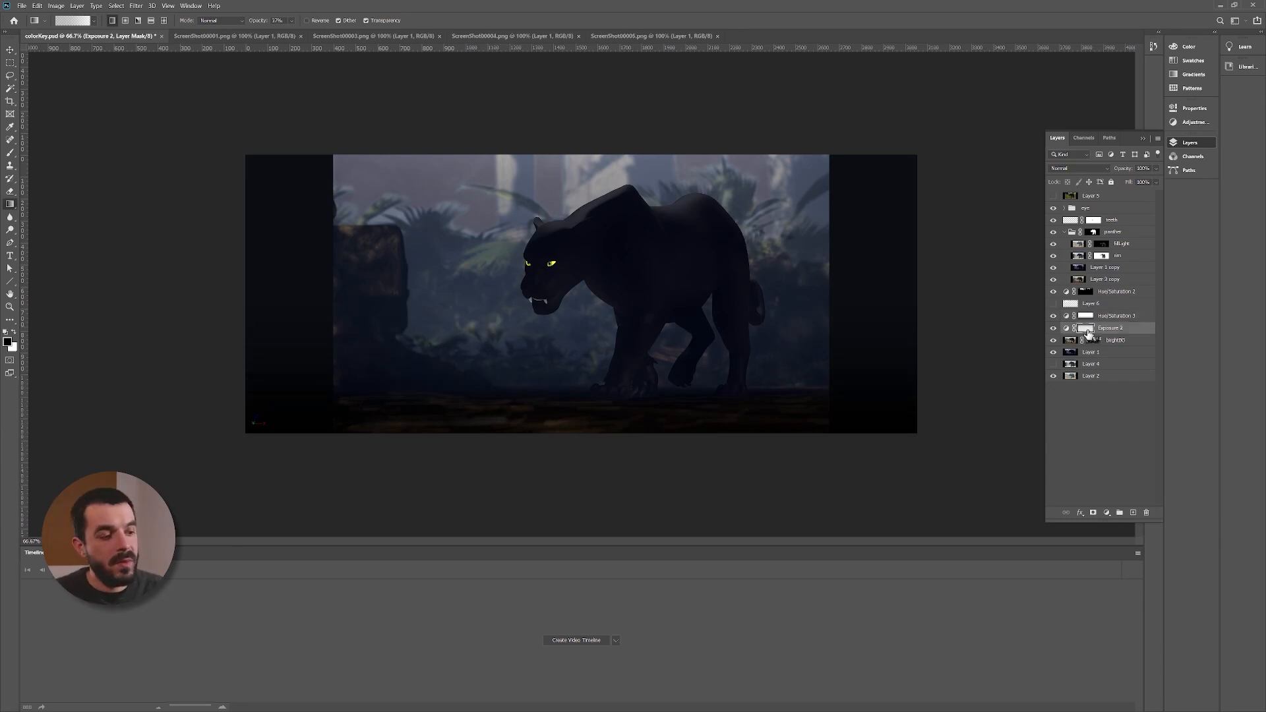
key("x")
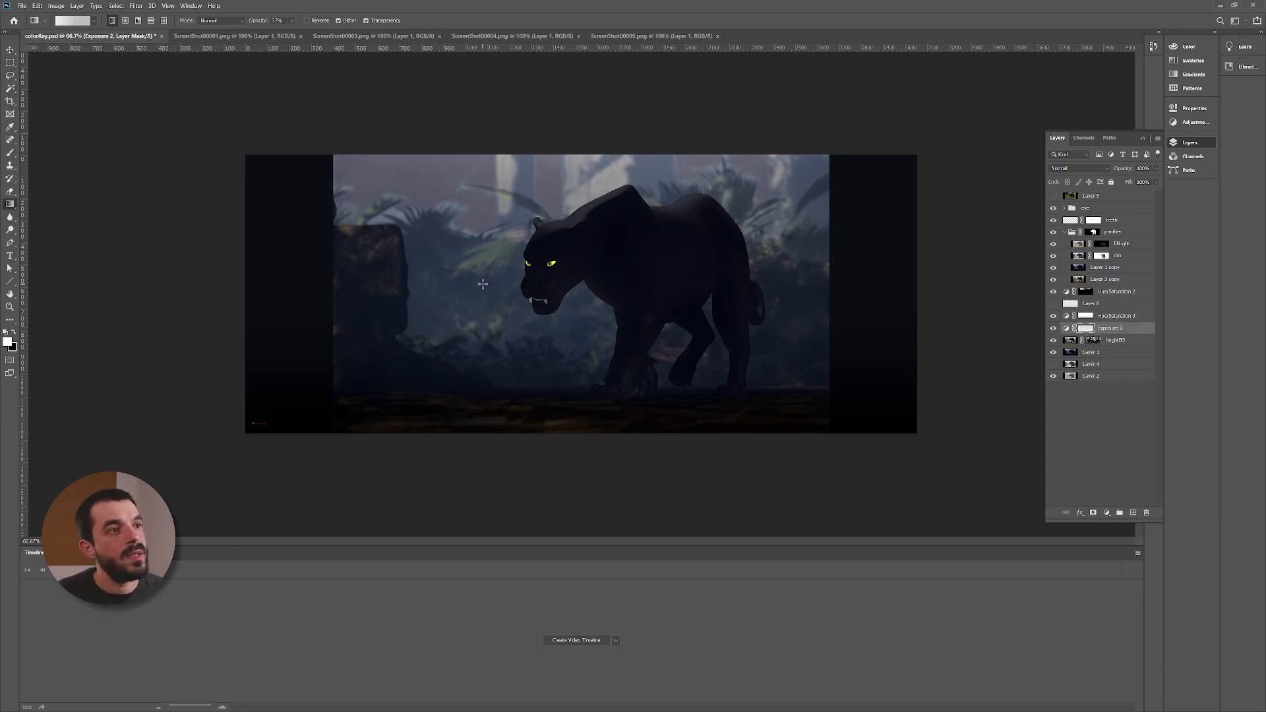
key("b")
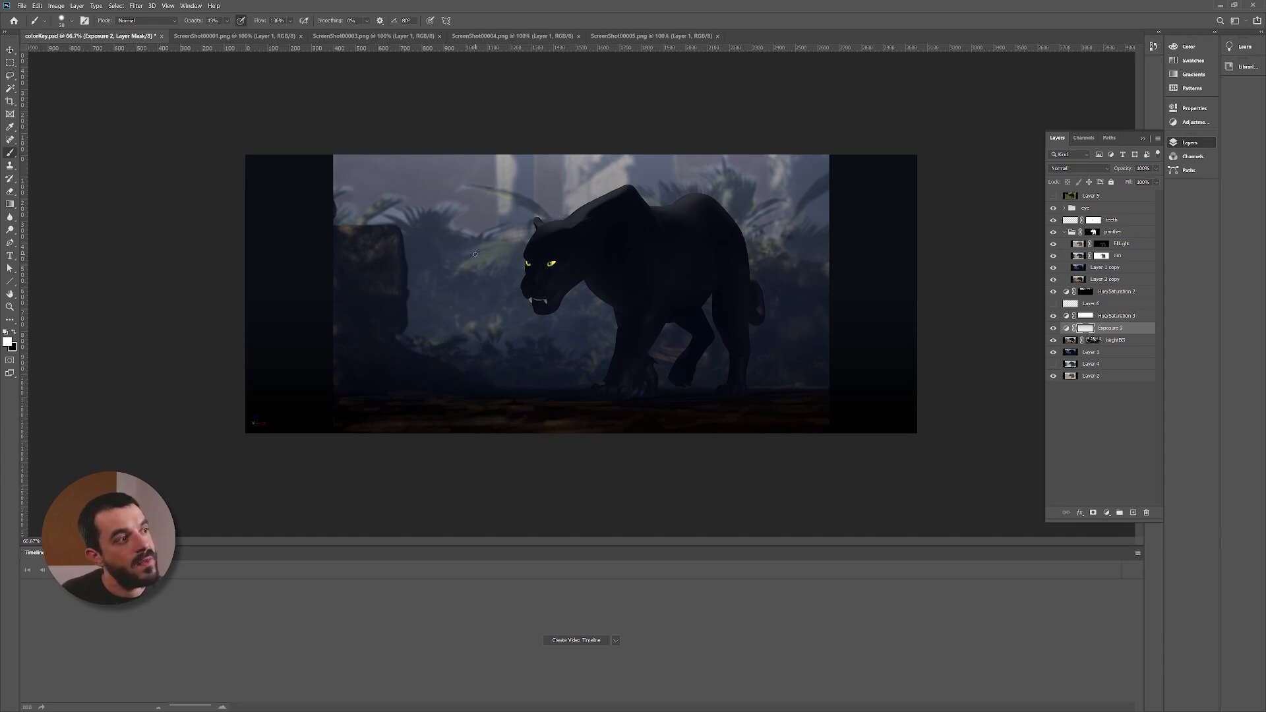
key("x")
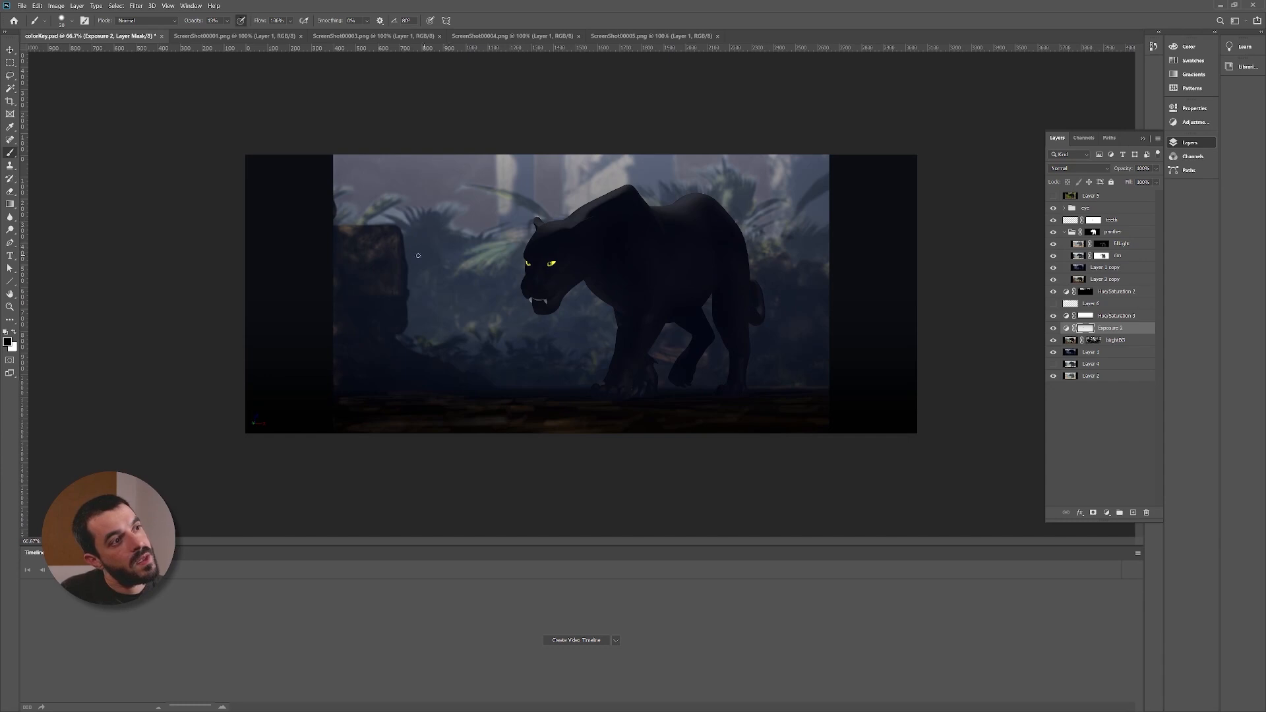
left_click_drag(503, 159, 506, 214)
left_click_drag(568, 162, 567, 215)
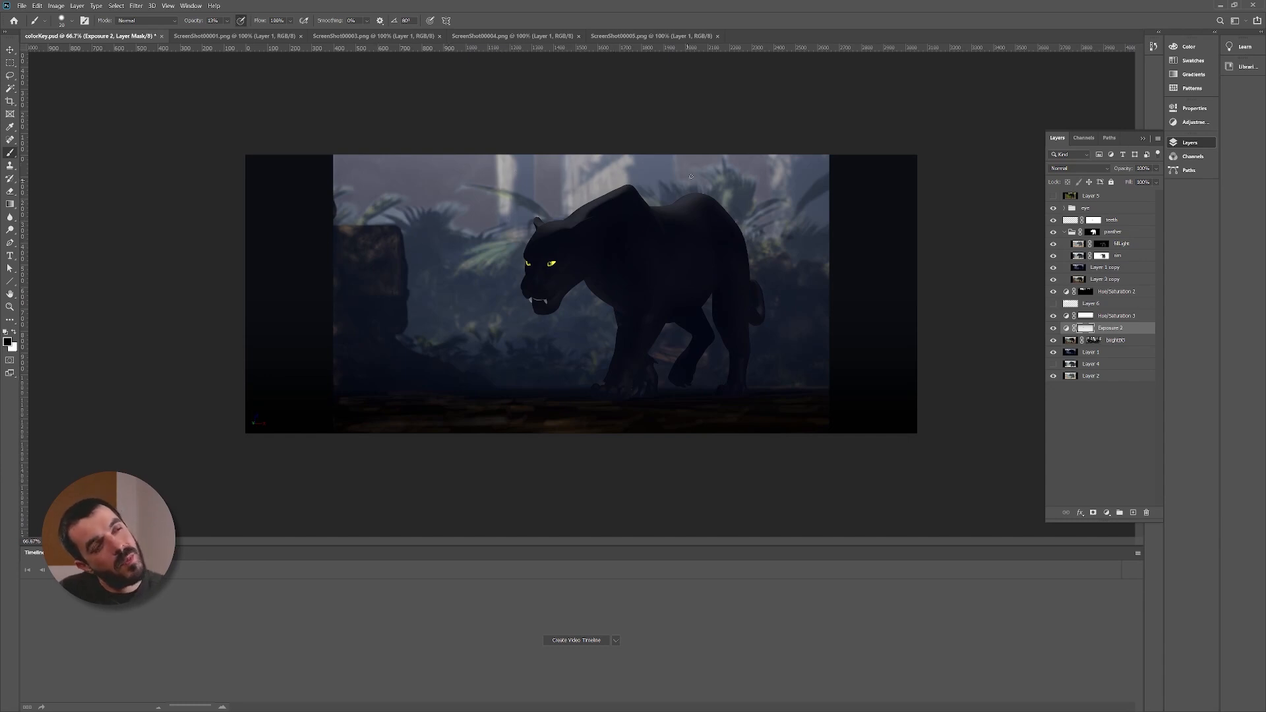
left_click_drag(776, 184, 781, 180)
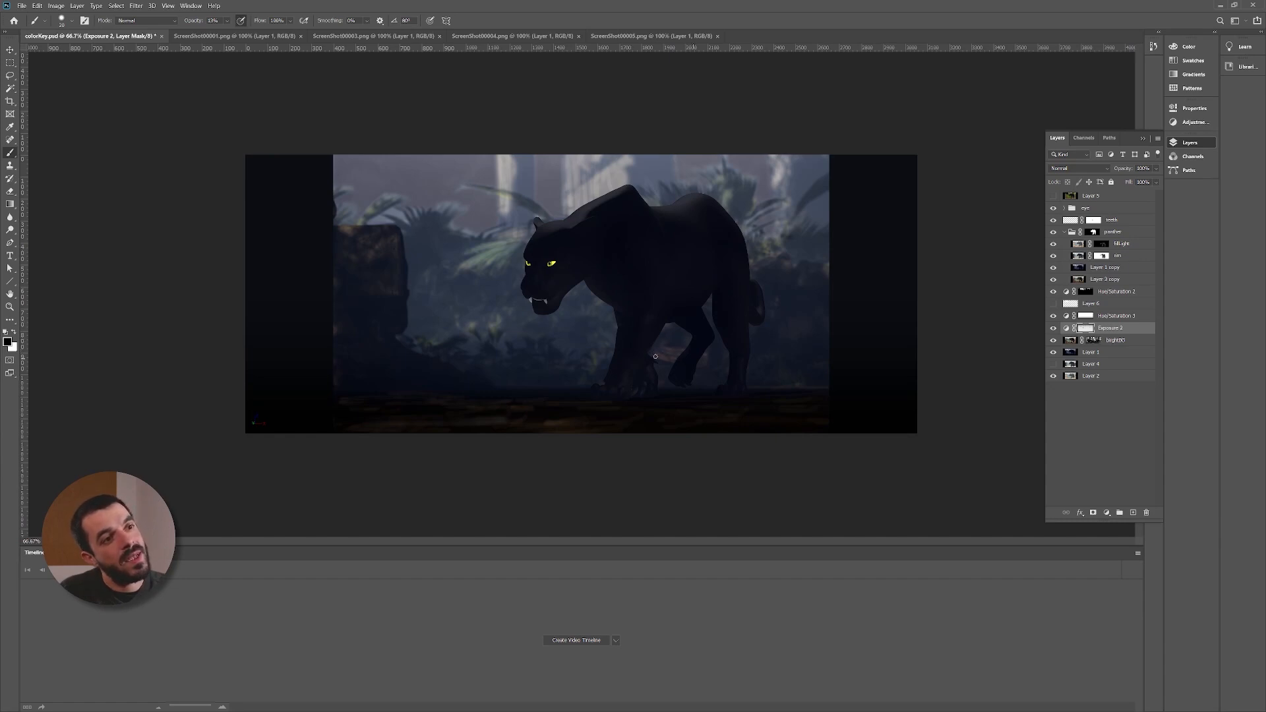
key("2")
key("5")
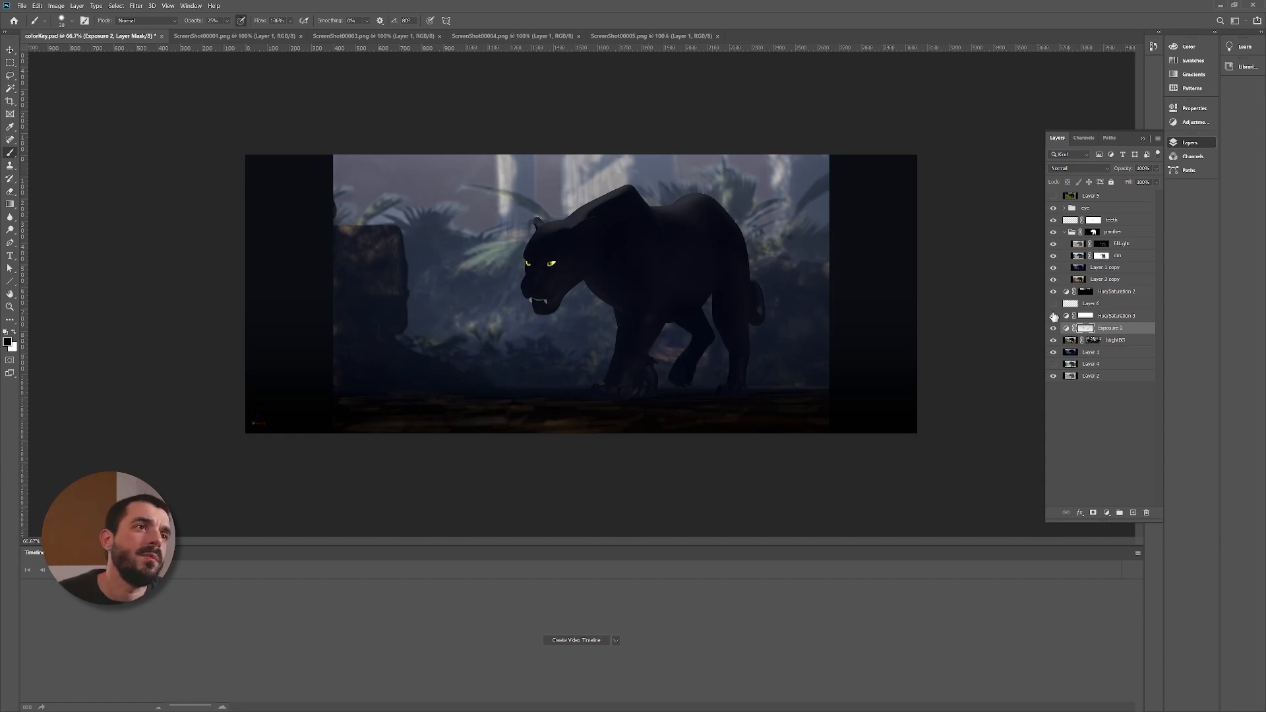
Step: Raise the background Exposure adjustment's exposure slightly to lighten the jungle behind the panther
double_click(1067, 329)
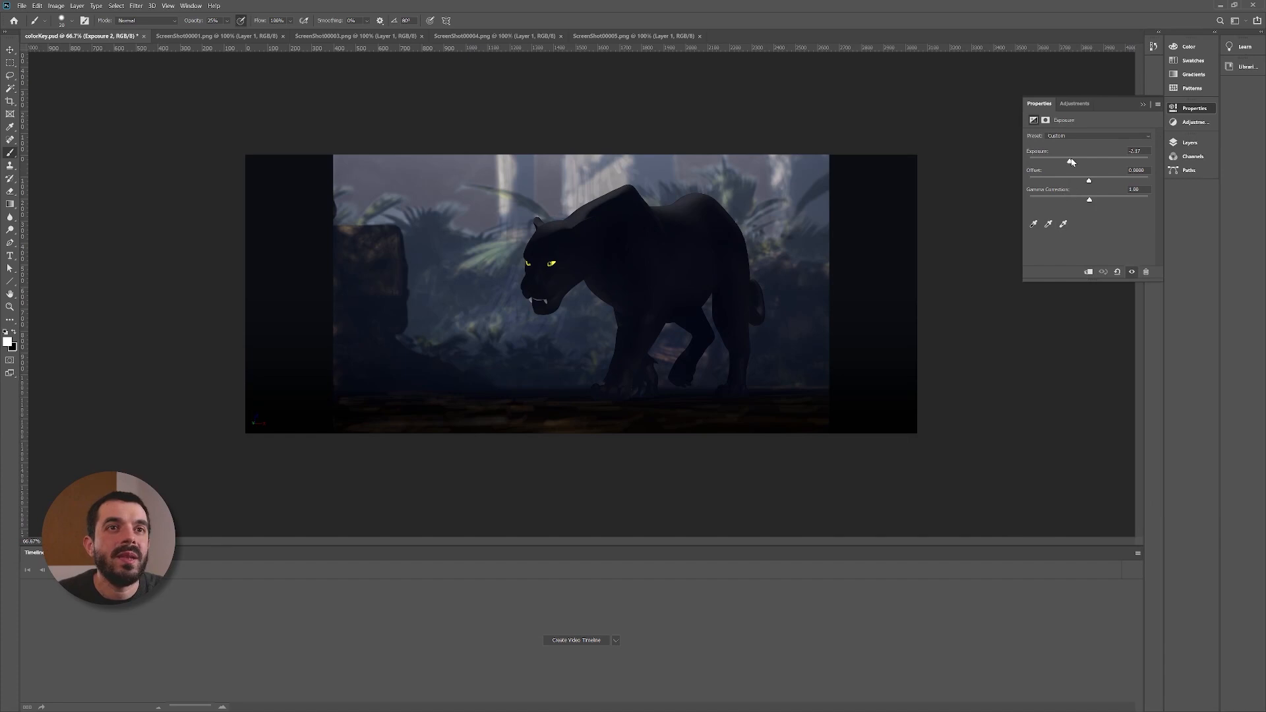
left_click_drag(1073, 162, 1079, 162)
left_click(1189, 143)
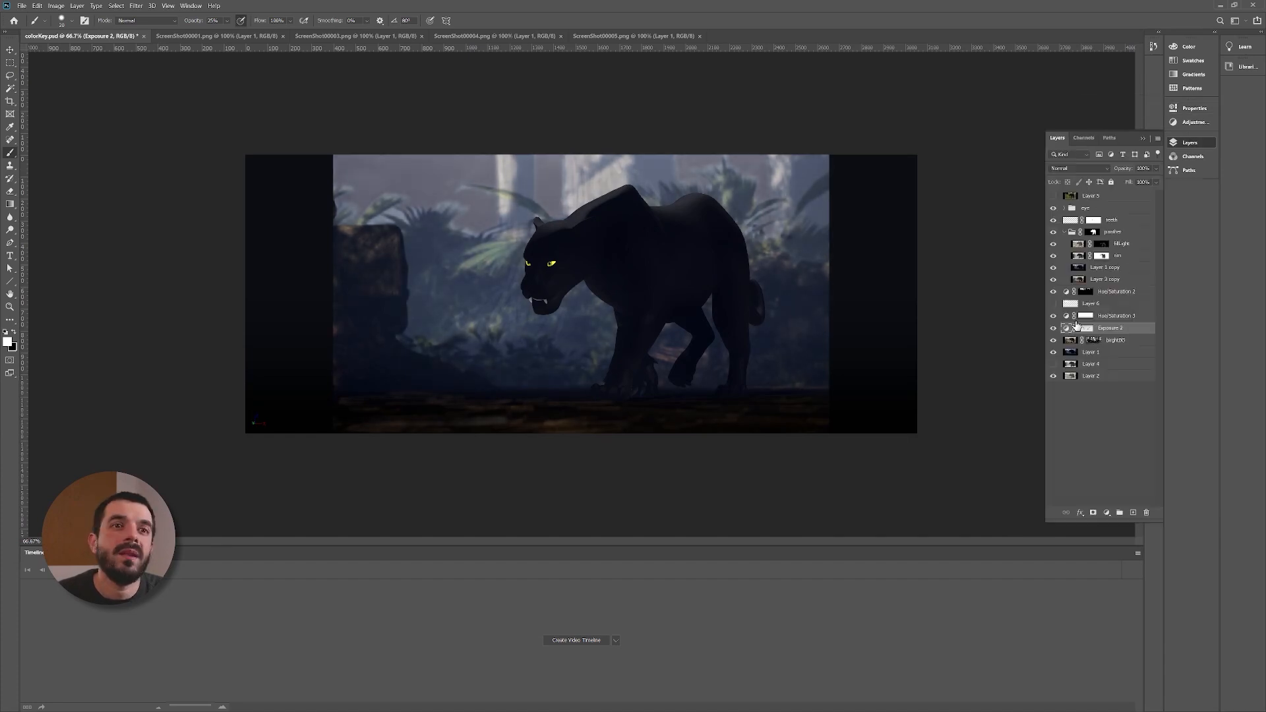
Step: Add an Exposure adjustment above fillLight inside the panther group and lower its exposure slightly to darken the panther
left_click(1121, 247)
left_click(1195, 122)
left_click(1079, 130)
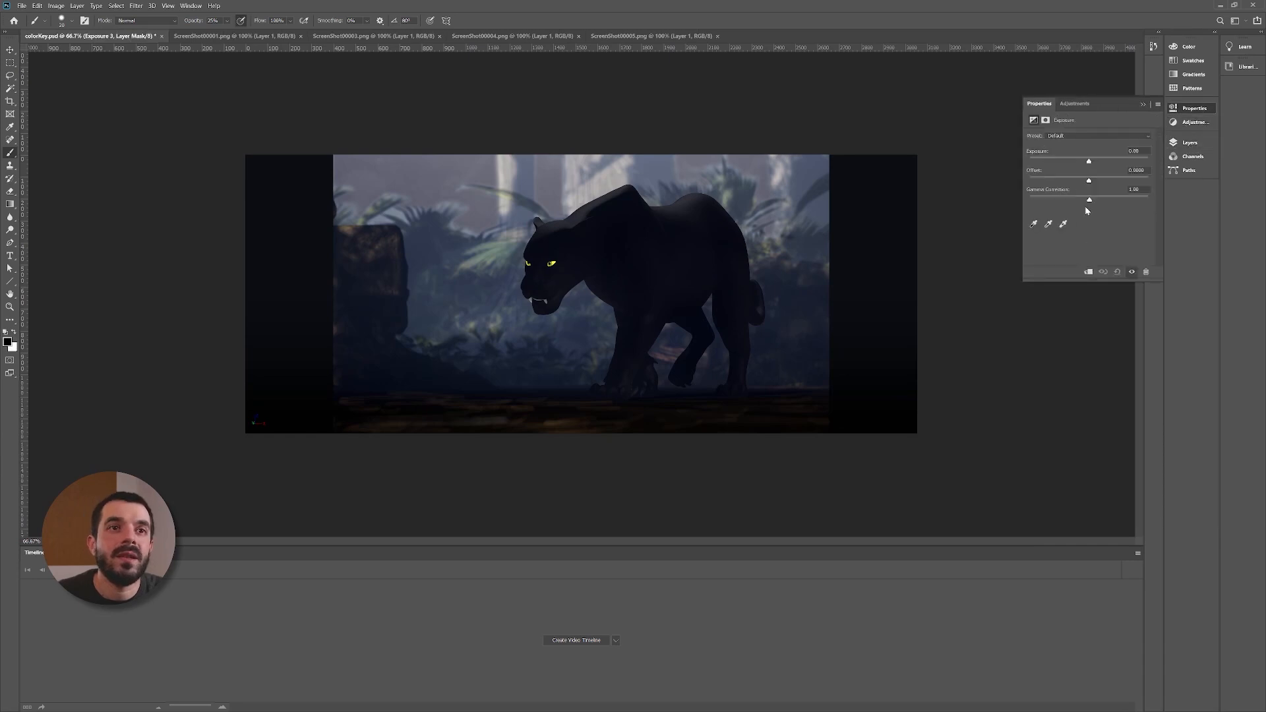
left_click_drag(1089, 162, 1086, 162)
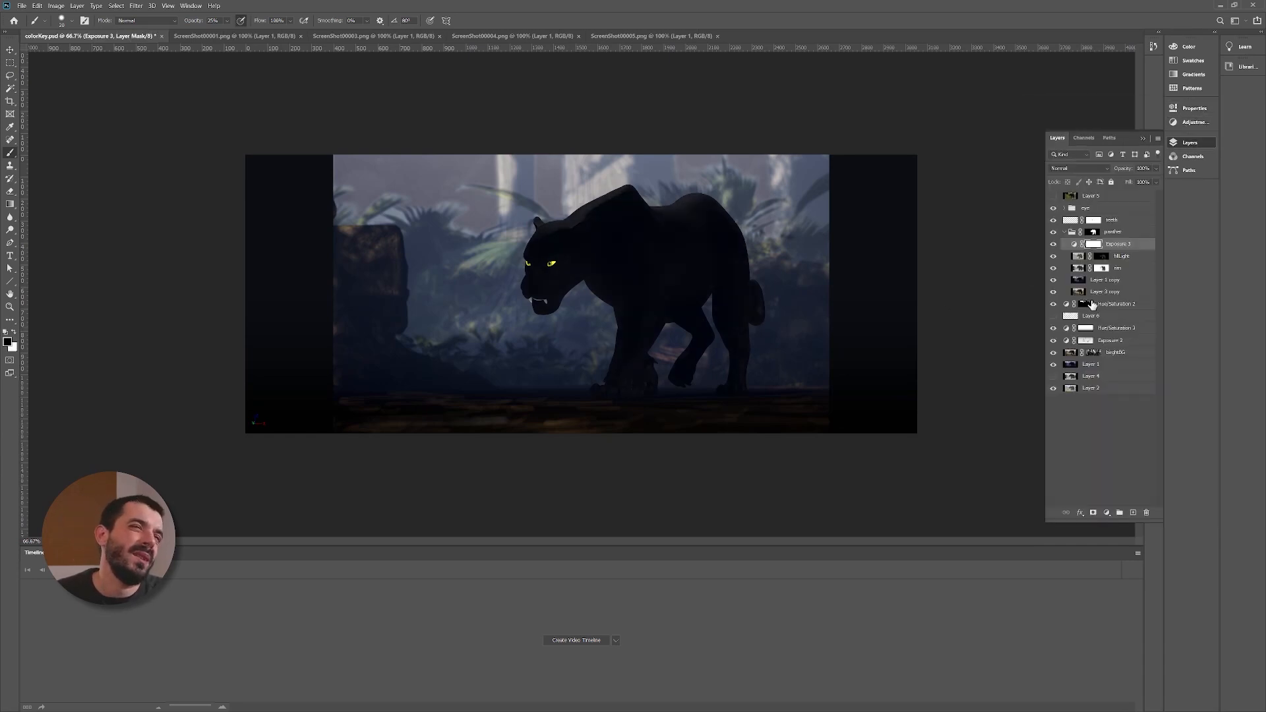
Step: Add a second Exposure adjustment directly above the fillLight layer and raise its exposure to about +3
left_click(1122, 255)
left_click(1107, 513)
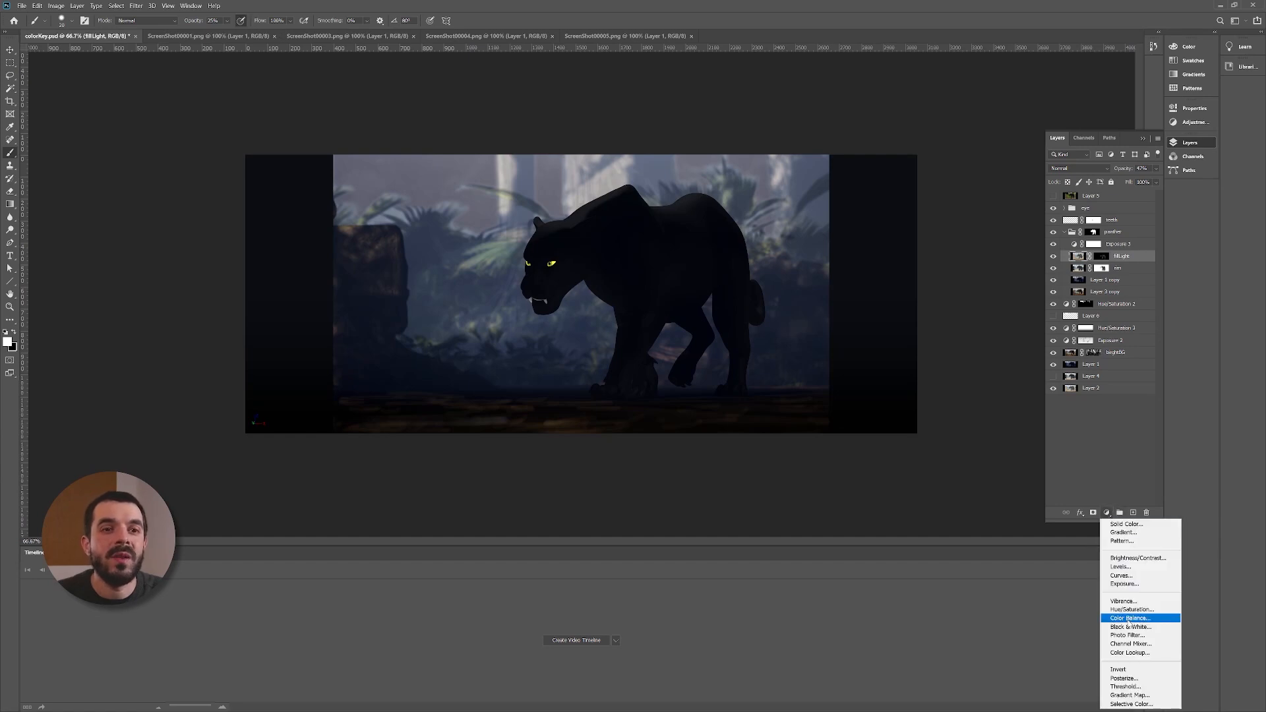
left_click(1124, 583)
left_click_drag(1089, 162, 1119, 161)
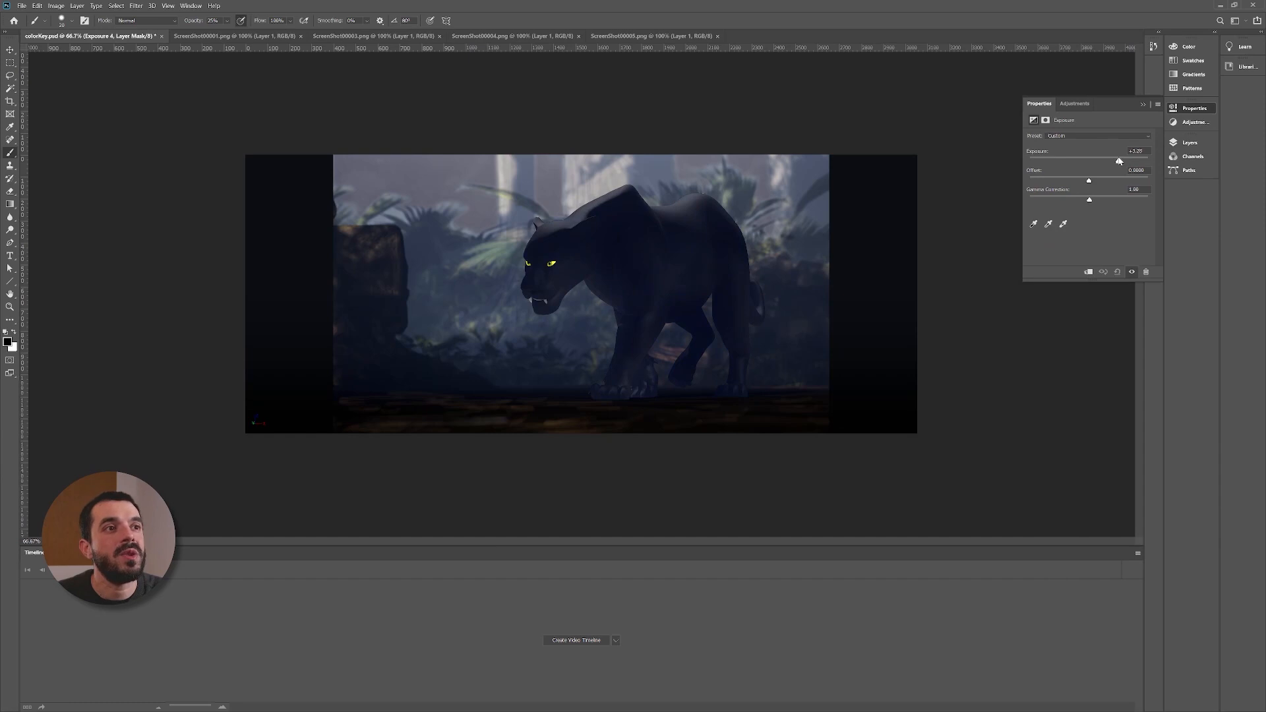
left_click(1190, 143)
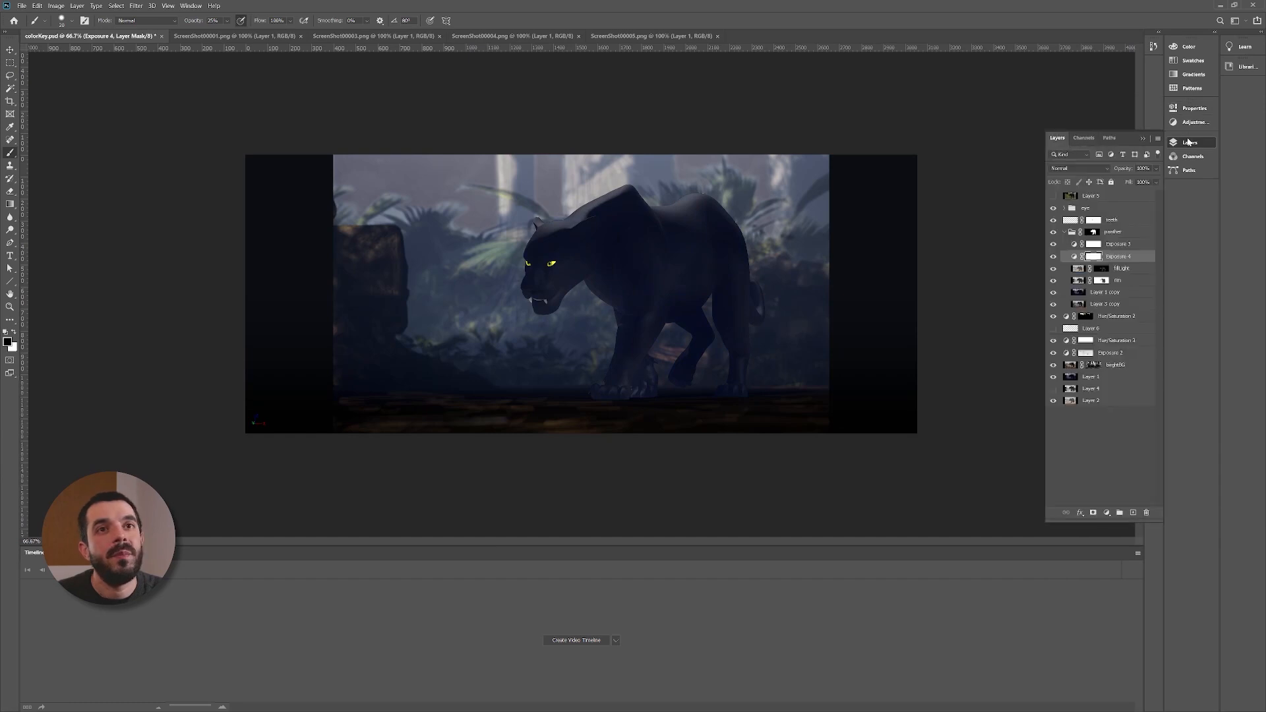
Step: Add a colorized Hue/Saturation adjustment above the brightening Exposure adjustment, tinting the panther a muted blue and undoing the overly strong green tint
left_click(1106, 514)
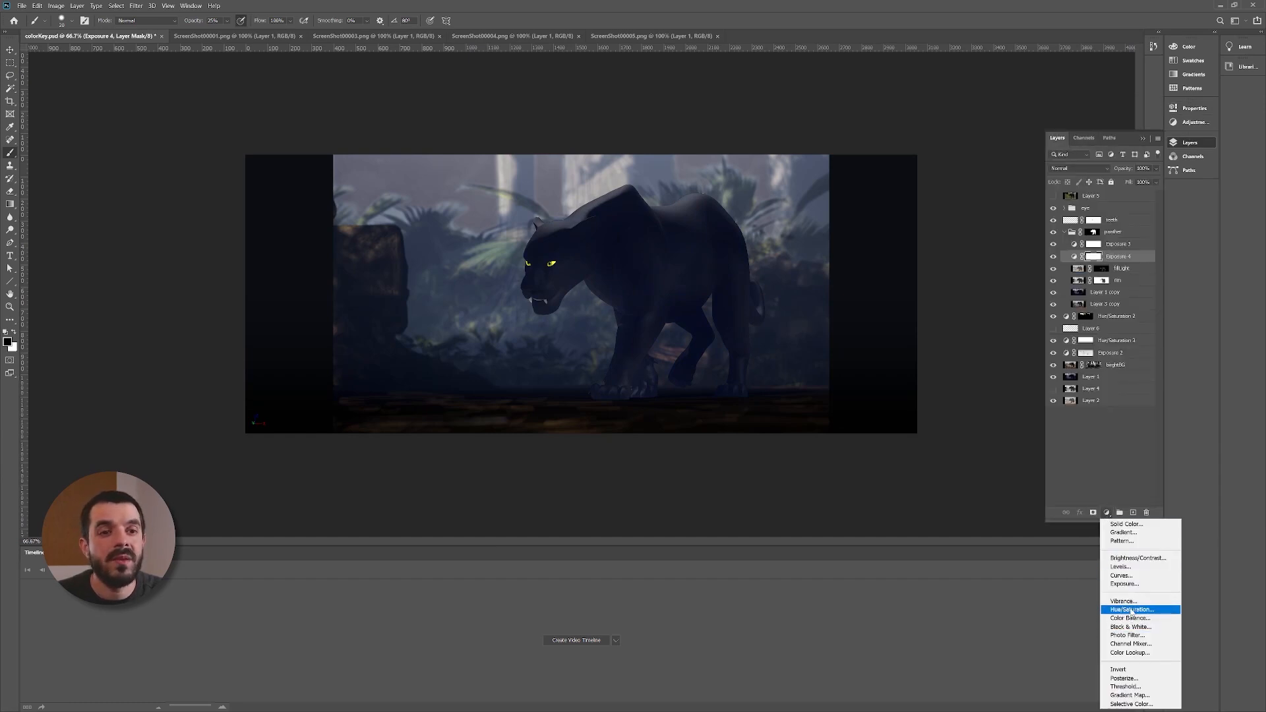
left_click(1132, 609)
left_click(1090, 227)
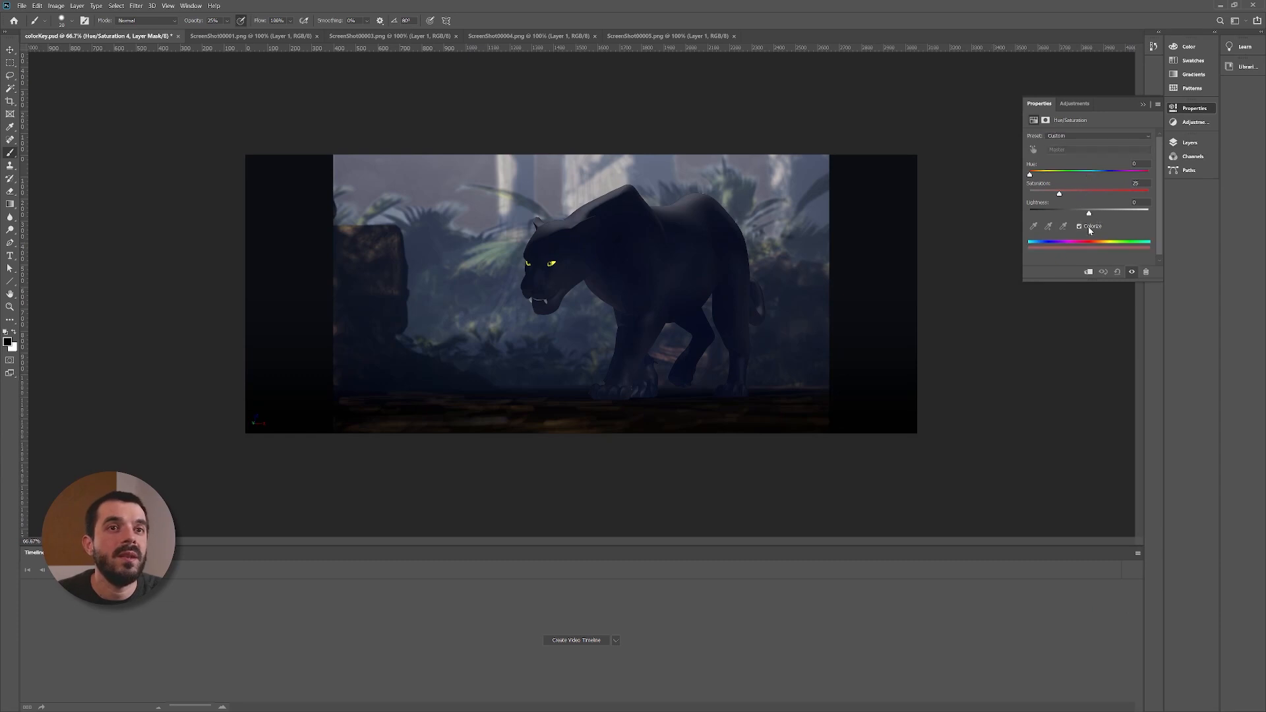
left_click_drag(1040, 176, 1086, 176)
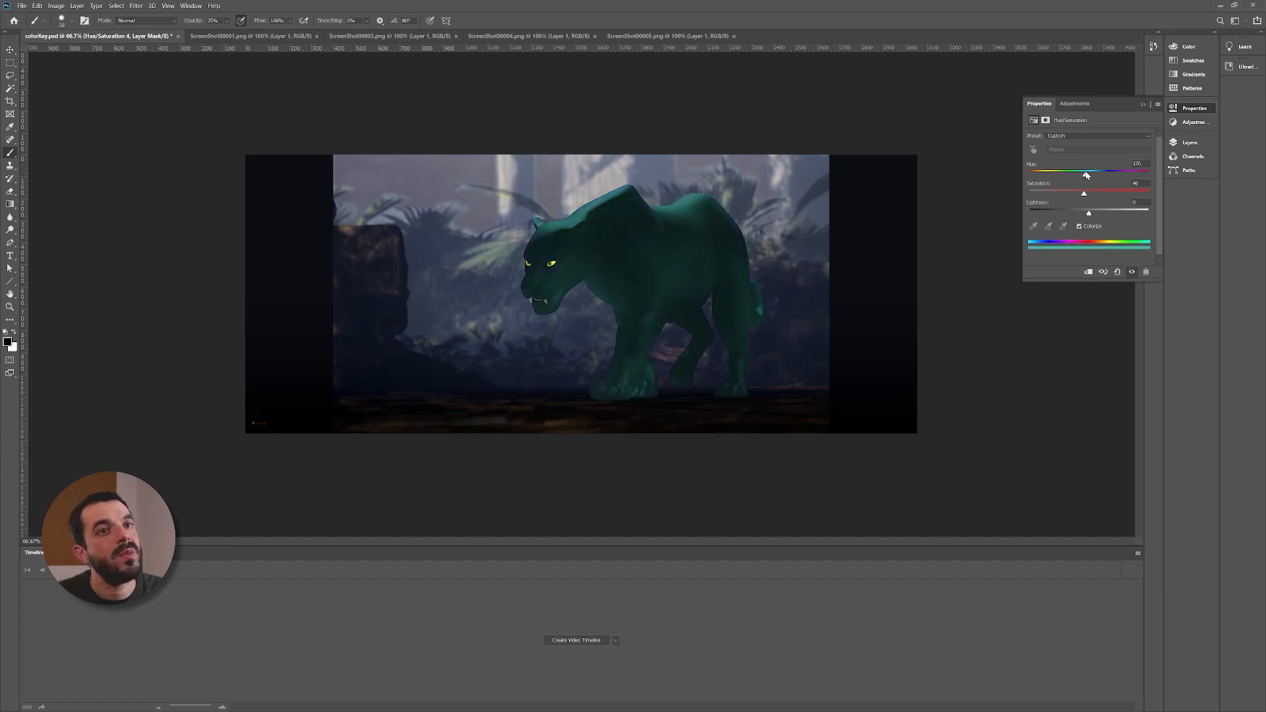
key("ctrl+z")
key("ctrl+z")
key("ctrl+z")
left_click(1184, 144)
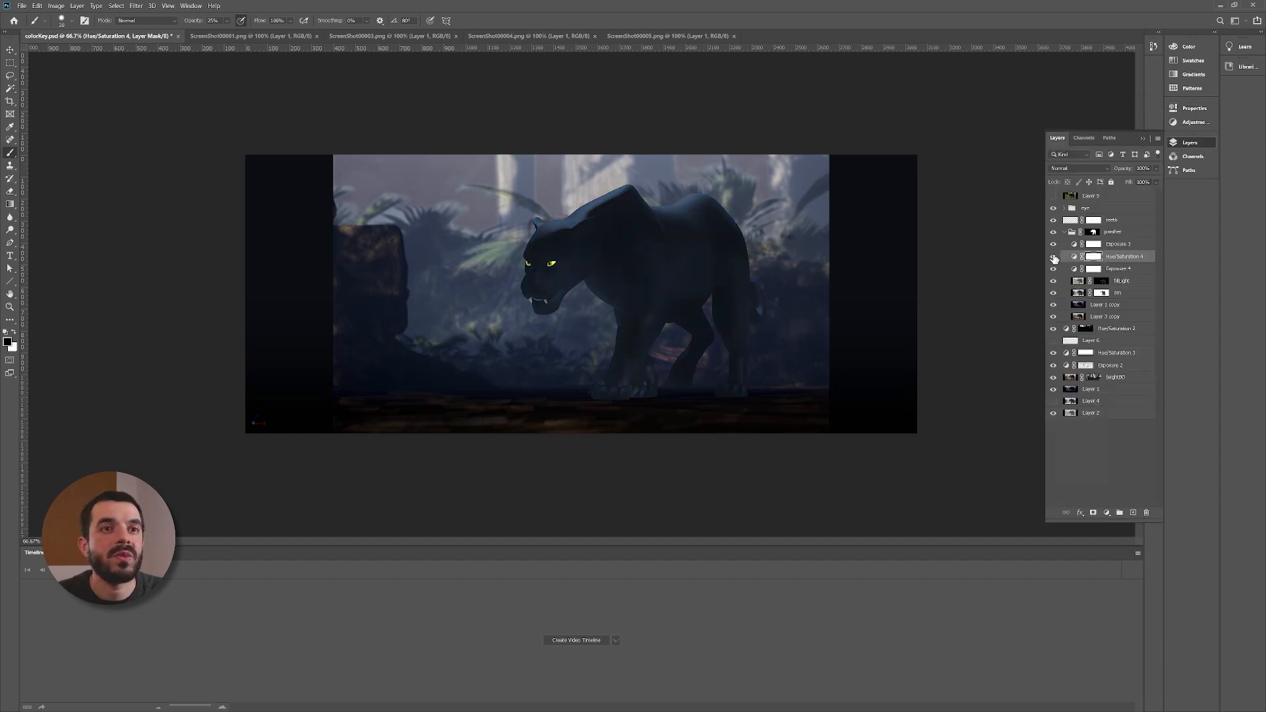
Step: Group the panther's new Hue/Saturation and brightening Exposure adjustments, and hide their effect with a black group mask
left_click(1115, 268, "shift")
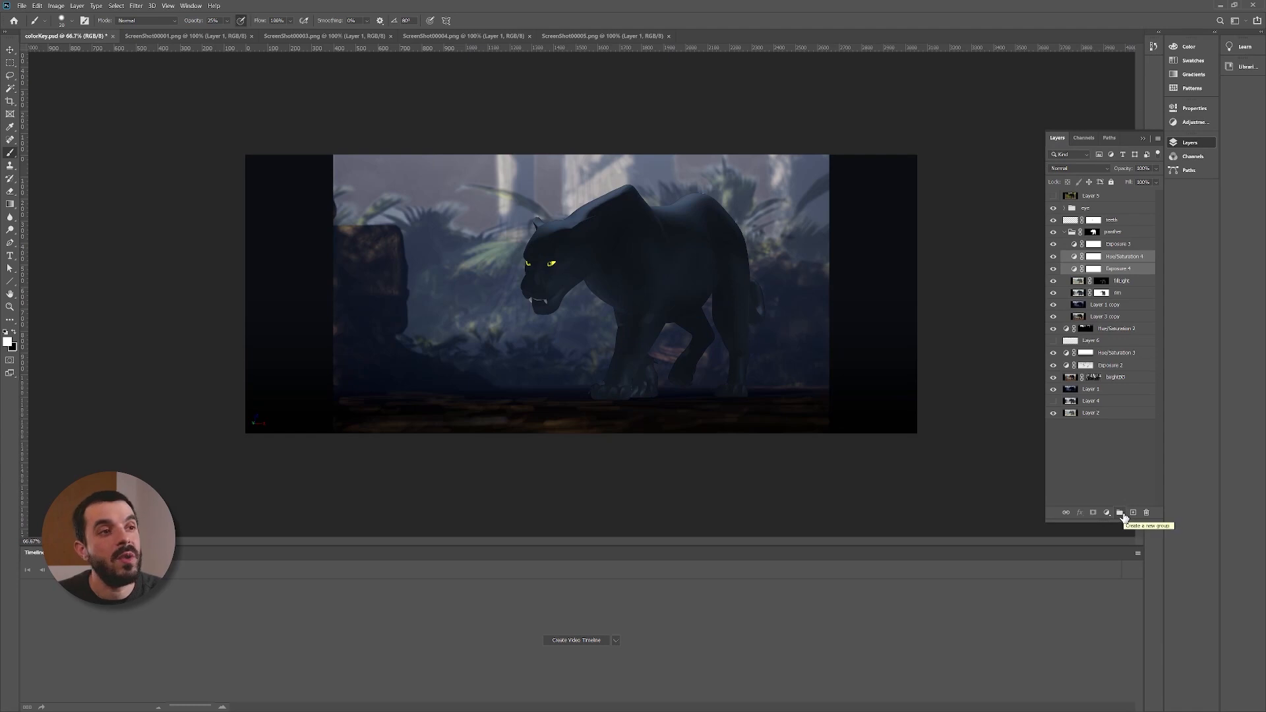
left_click(1120, 513)
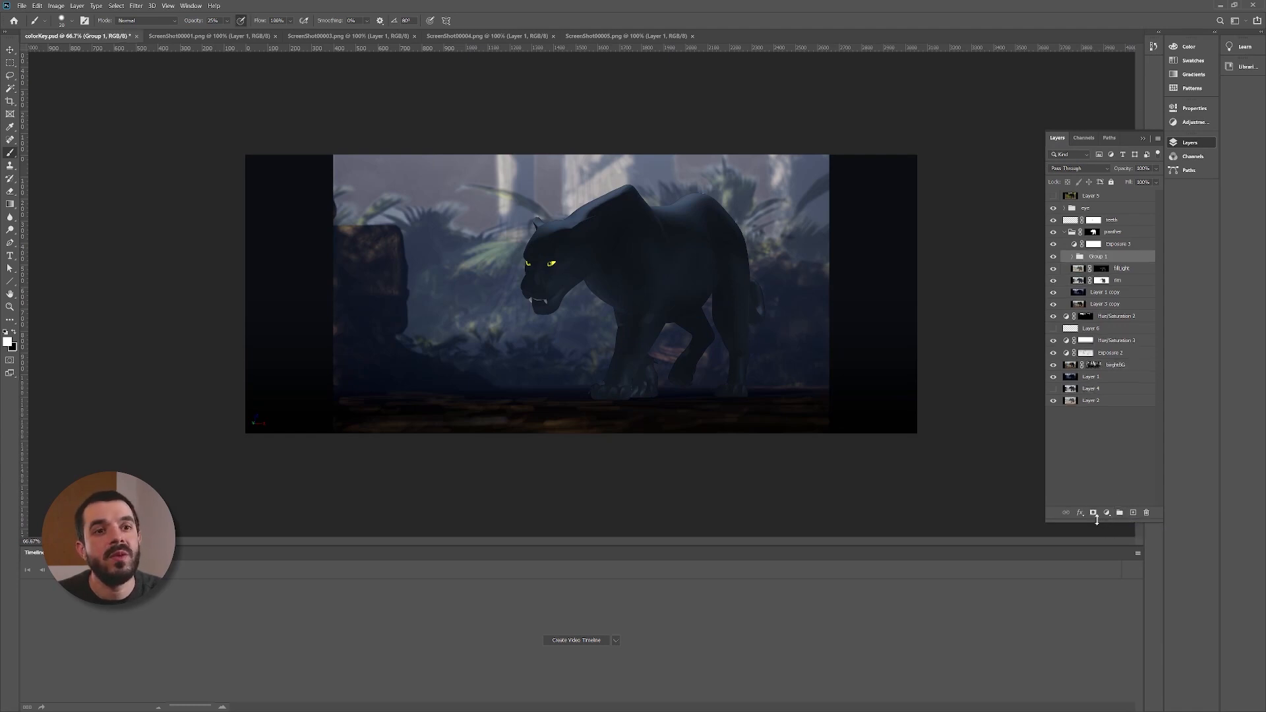
left_click(1093, 512)
key("x")
key("ctrl+i")
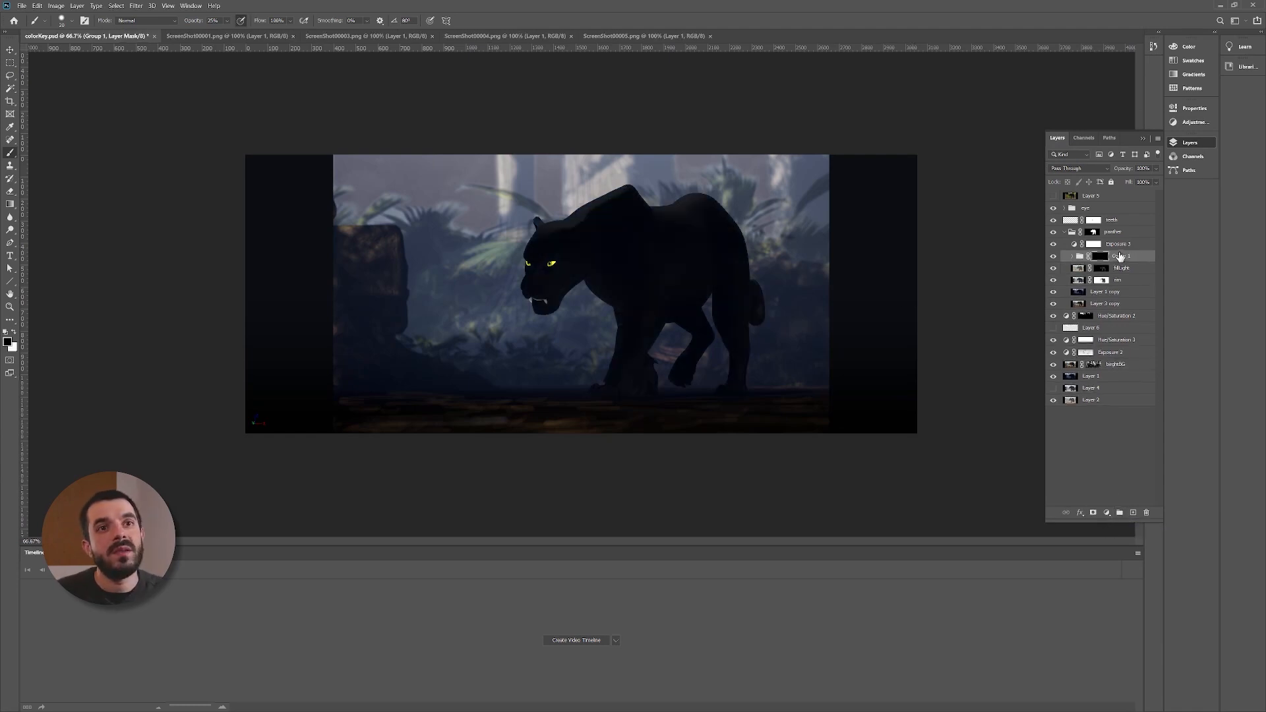
Step: Rename the new adjustment group to additionalRim
double_click(1120, 257)
type("additionalRim")
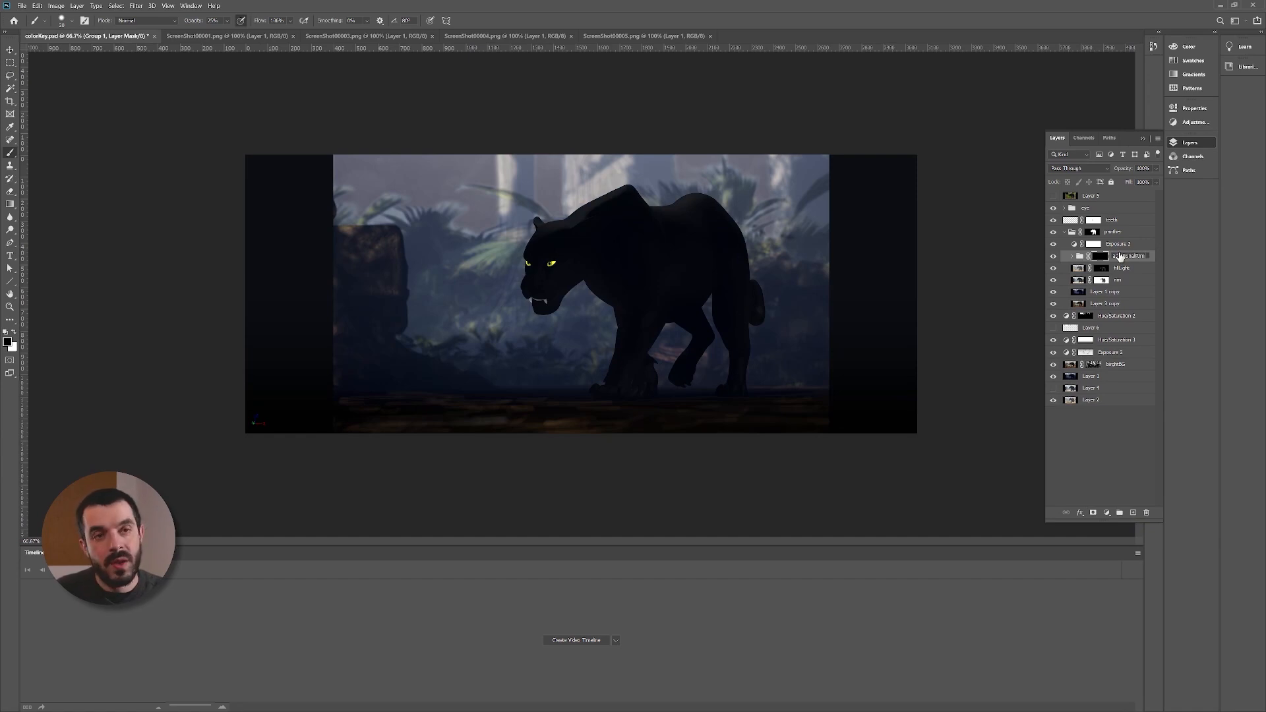
key("Return")
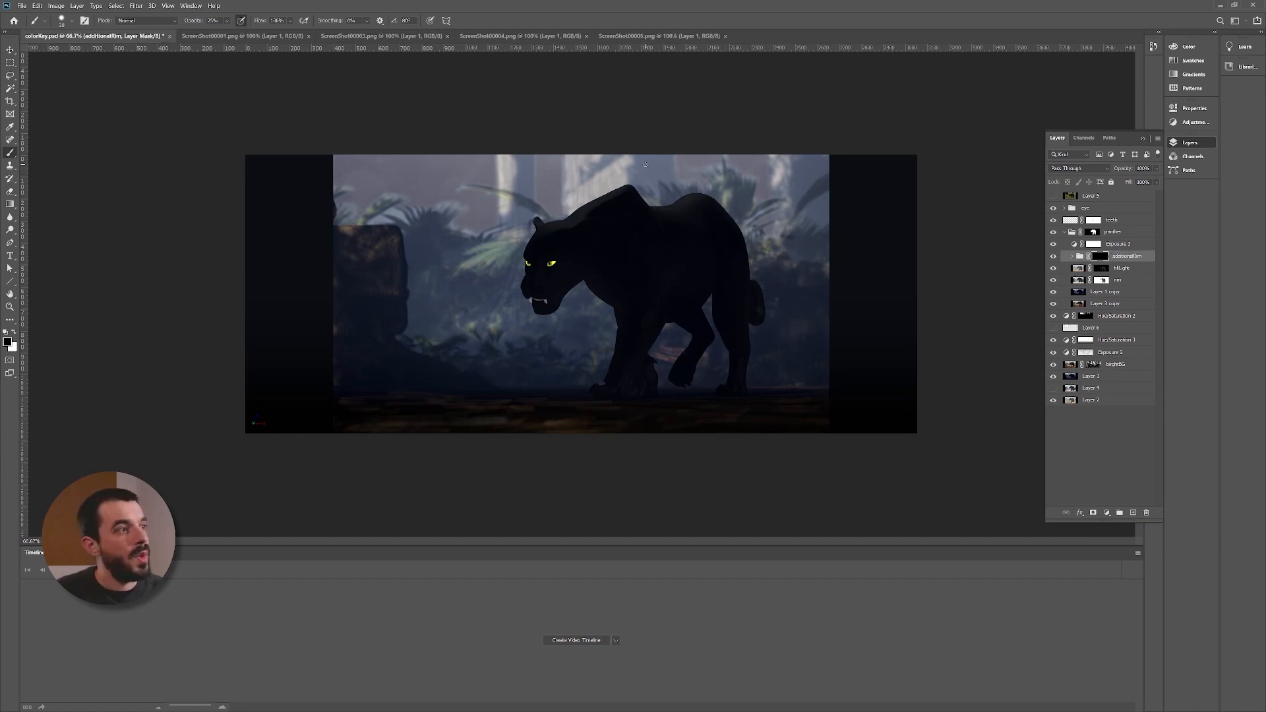
Step: Paint white on the additionalRim mask along the panther's head, back and leg edges, adjusting the brush opacity between strokes
key("x")
left_click_drag(627, 185, 536, 235)
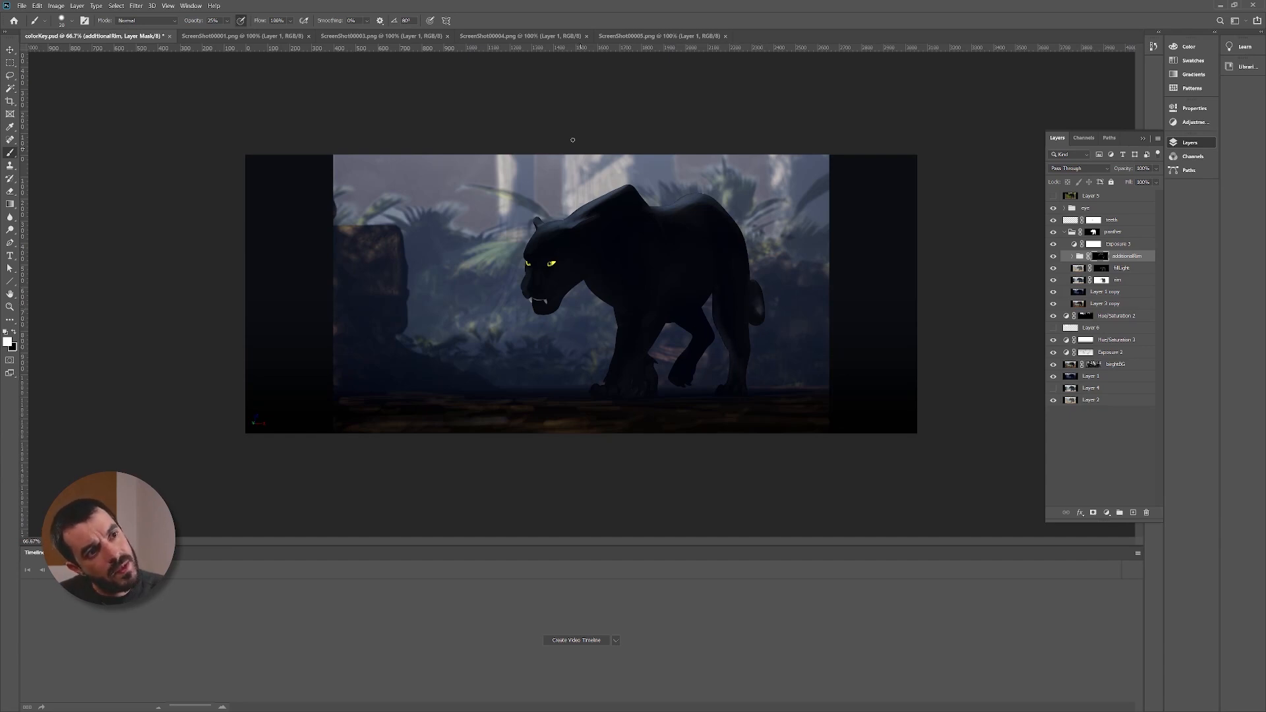
left_click_drag(226, 21, 253, 38)
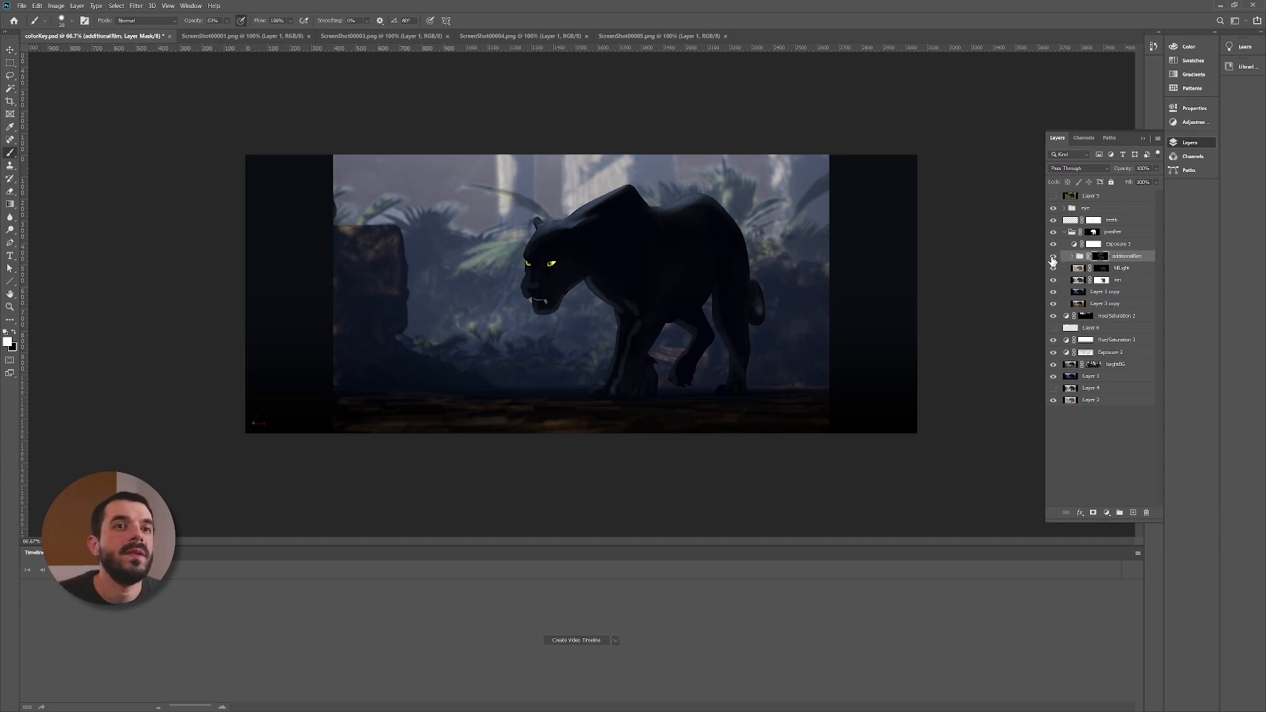
Step: Compare the panther with the additionalRim group on and off, and save the document
left_click(1052, 258)
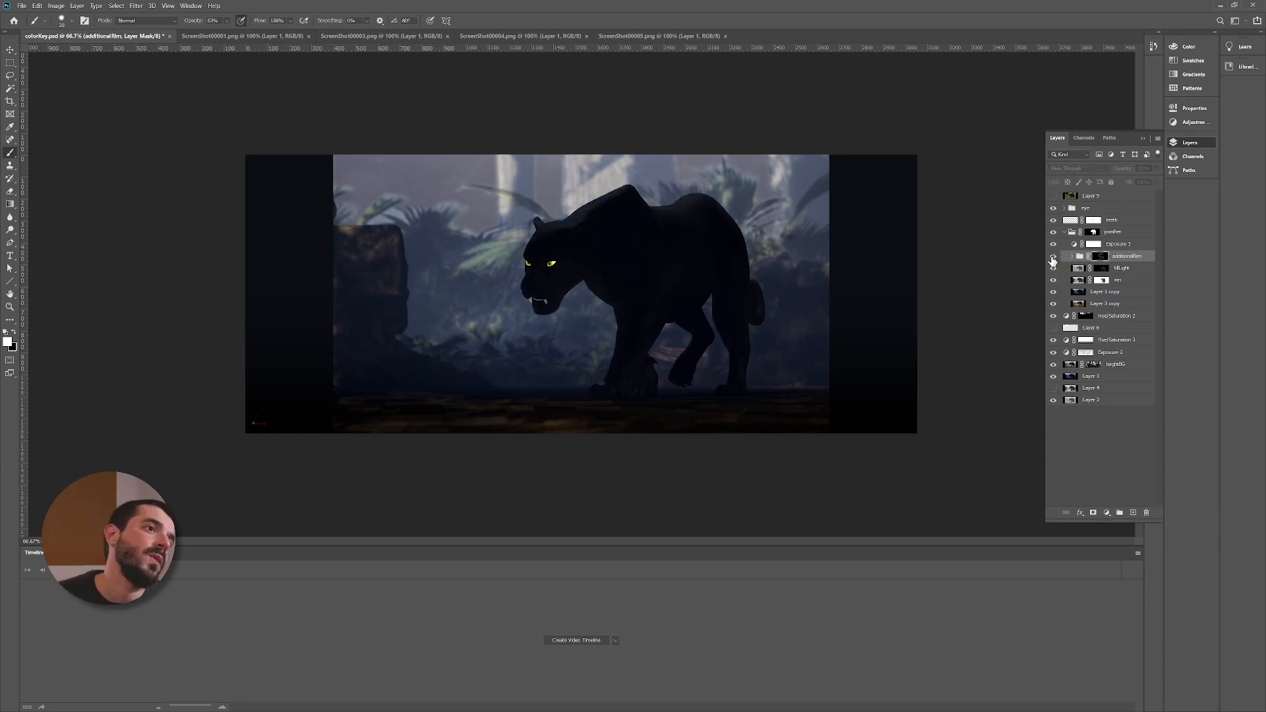
left_click(1053, 259)
left_click(1053, 258)
left_click(1053, 259)
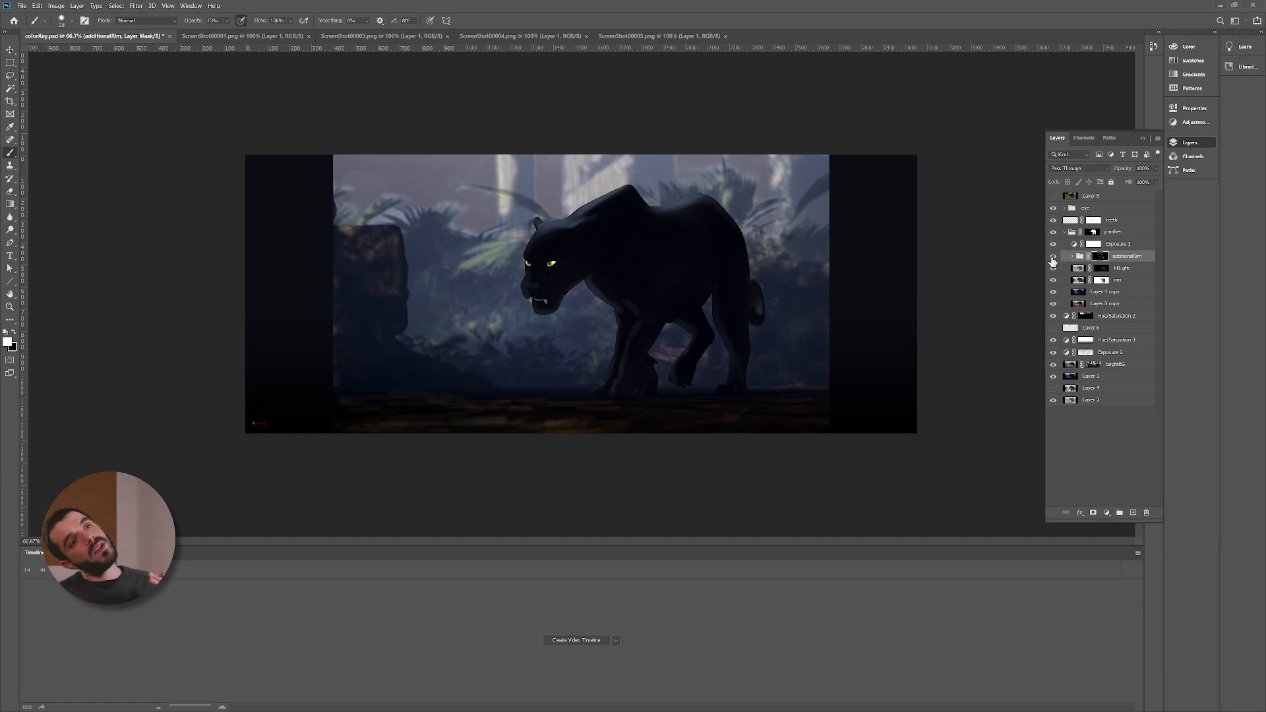
left_click(1052, 259)
left_click(1053, 259)
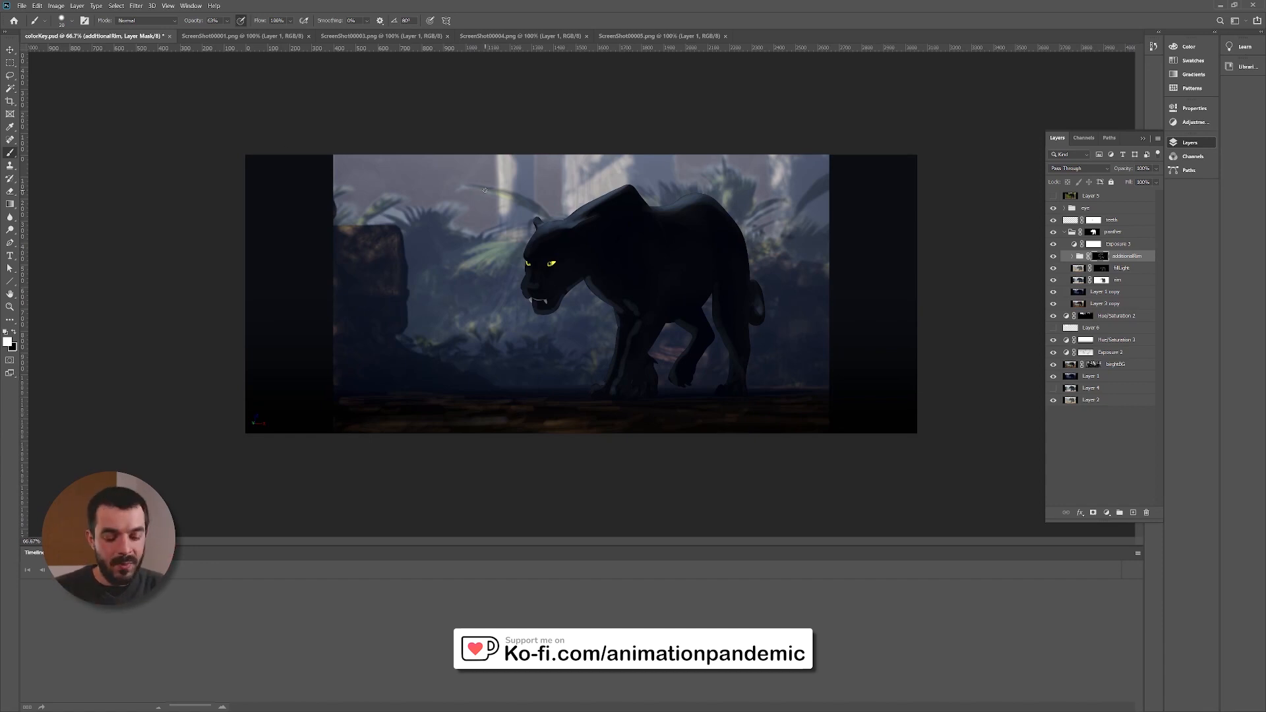
key("ctrl+s")
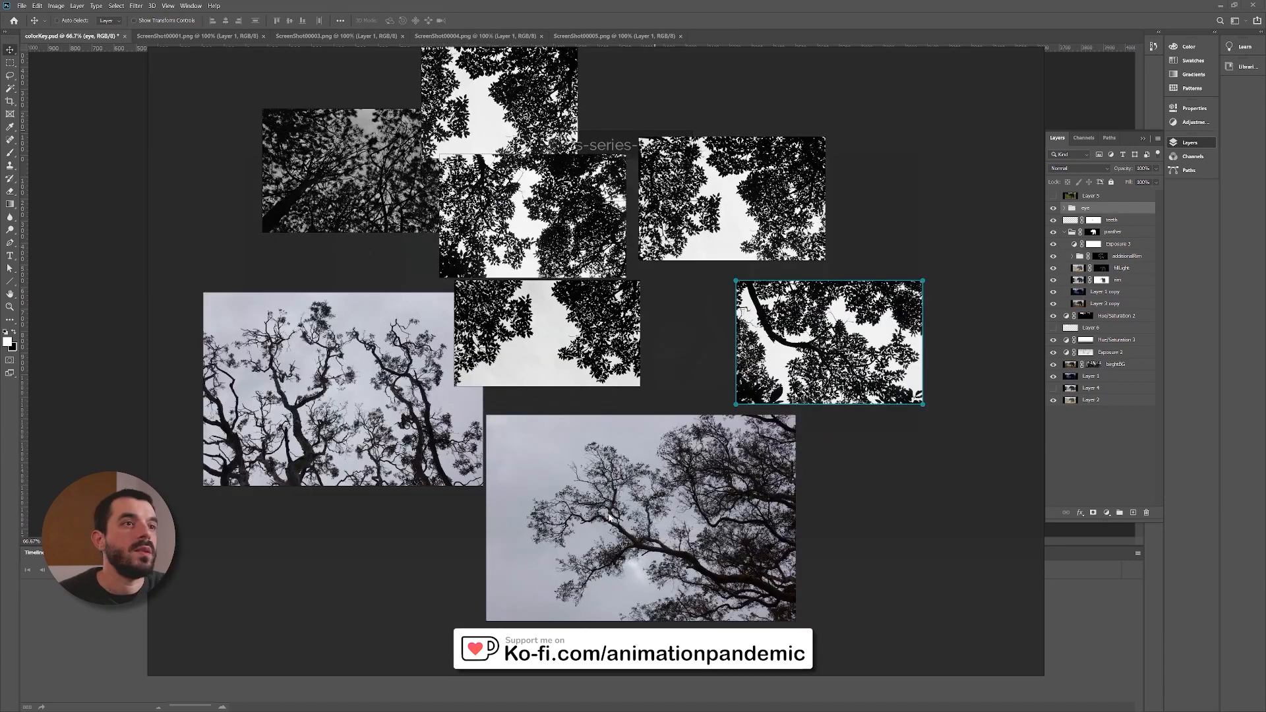
Step: Copy the black-and-white leafy branch photo from the reference board and paste it into the color key above the eye group
left_click_drag(832, 340, 767, 332)
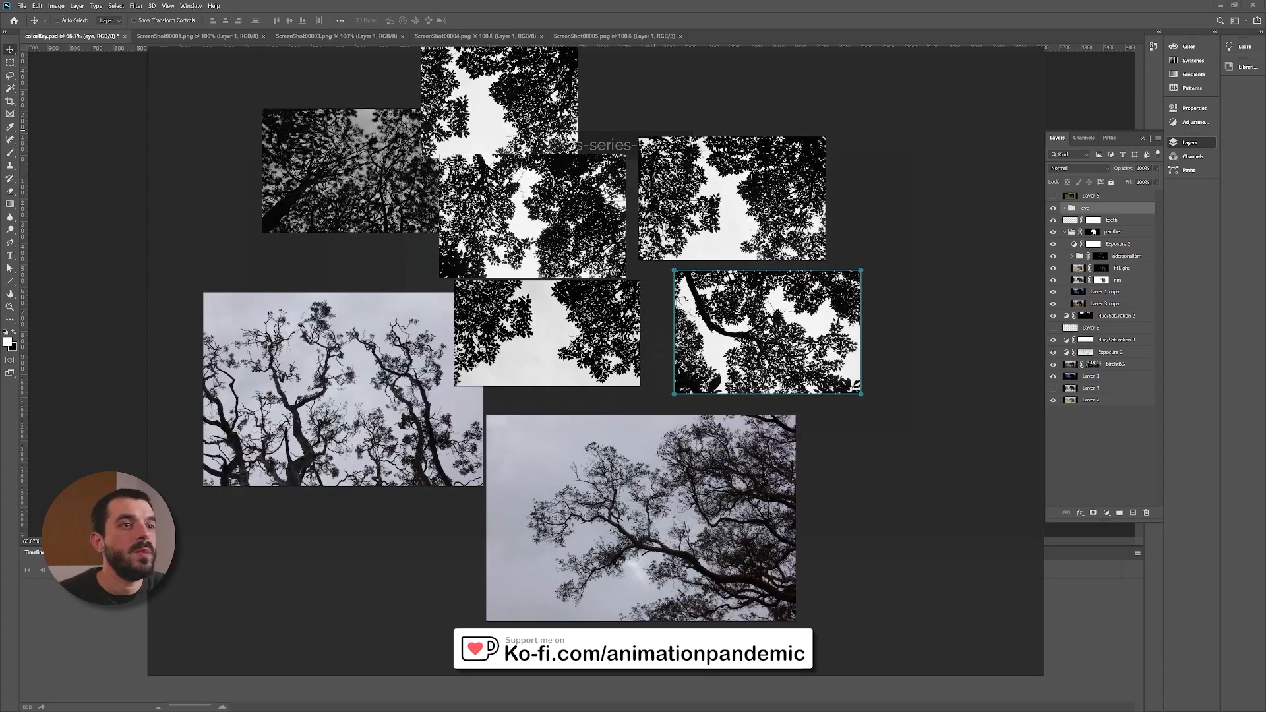
left_click(901, 14)
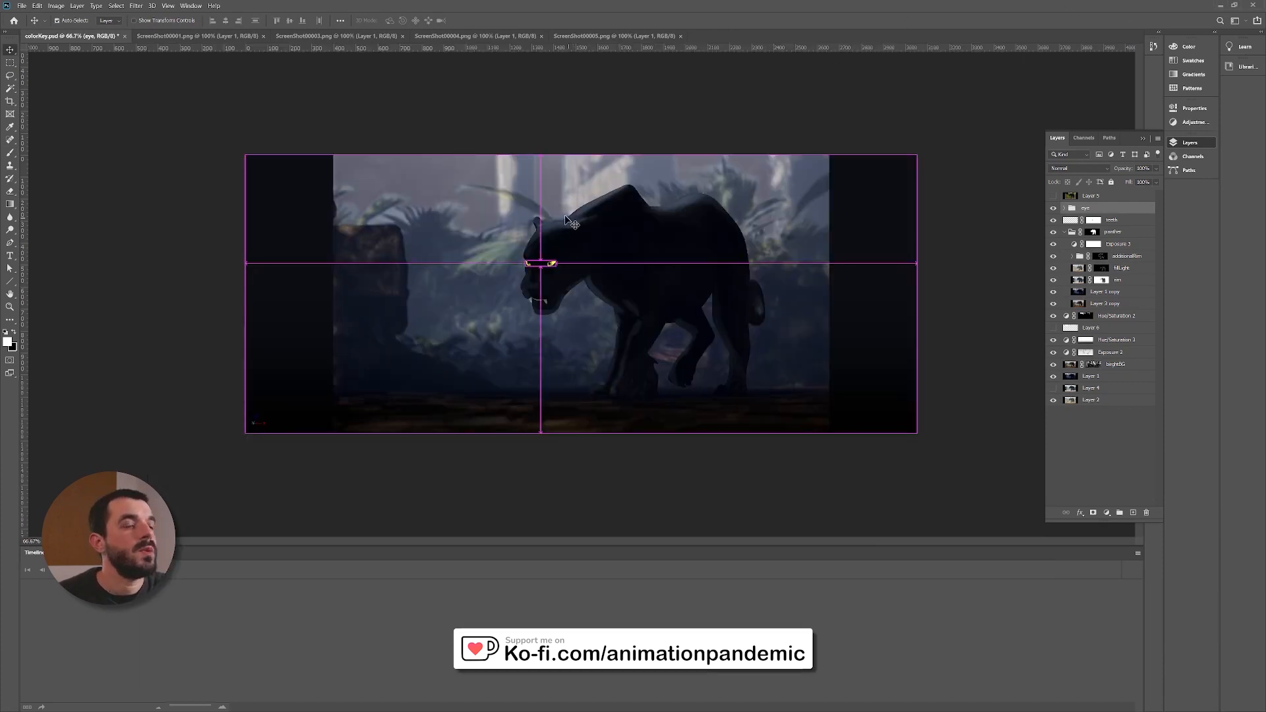
key("ctrl+v")
Step: Scale the pasted leaf photo up well beyond the canvas and reposition it so large leaf silhouettes cover the picture
key("ctrl+t")
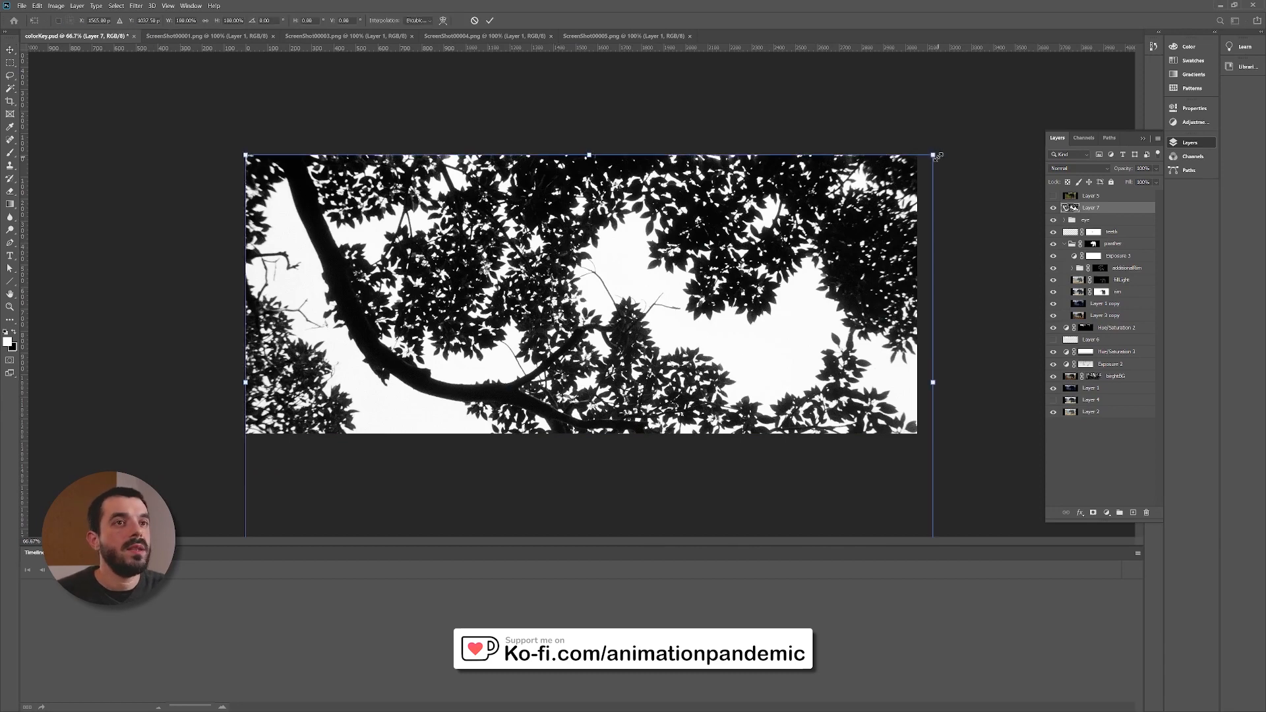
left_click_drag(938, 159, 1239, 17)
key("ctrl+minus")
key("ctrl+minus")
key("ctrl+minus")
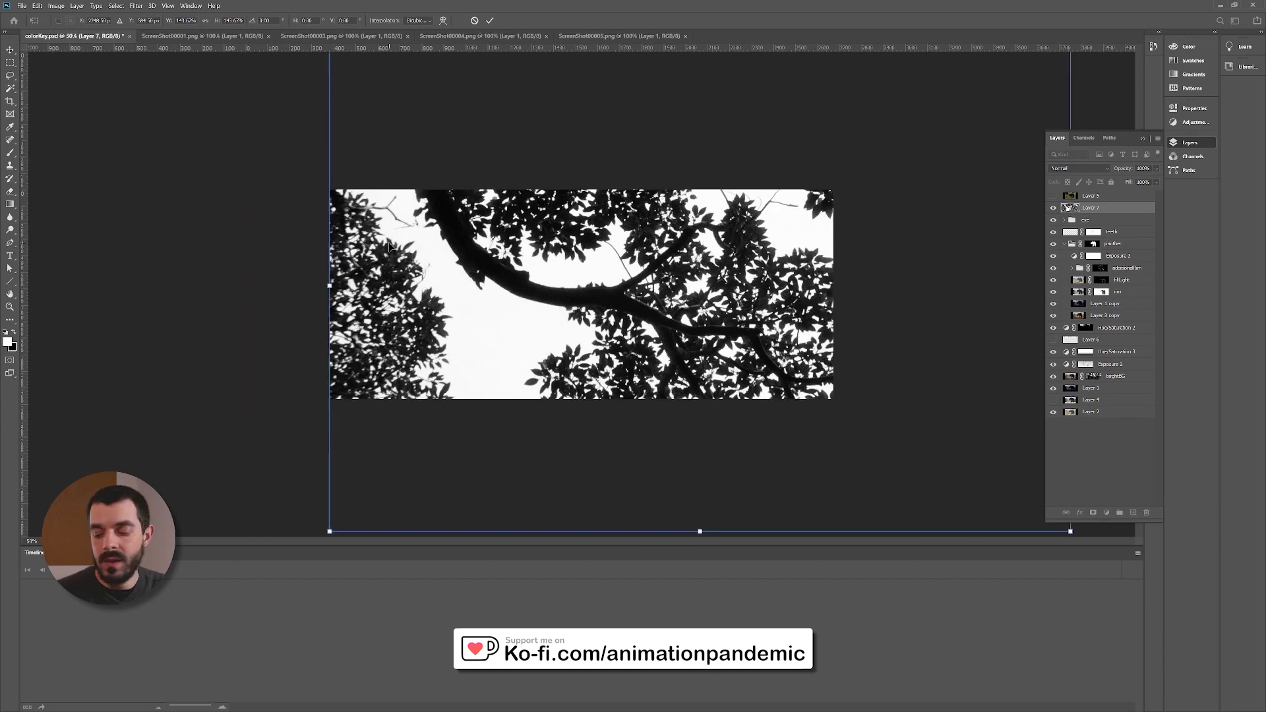
left_click_drag(455, 169, 73, 27)
left_click_drag(594, 322, 568, 433)
key("Return")
key("ctrl+plus")
key("ctrl+plus")
Step: Apply a 7.6 pixel Gaussian Blur to the leaf layer and set its blend mode to Multiply
left_click(135, 5)
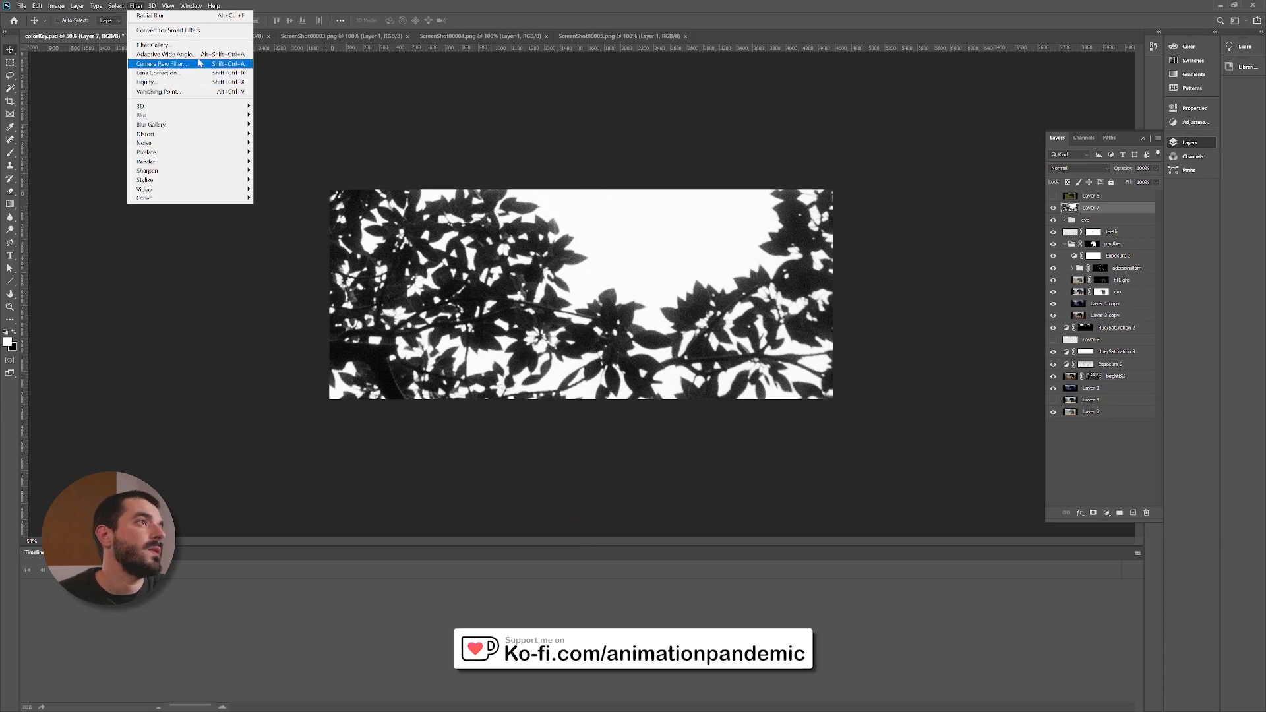
mouse_move(197, 115)
left_click(287, 152)
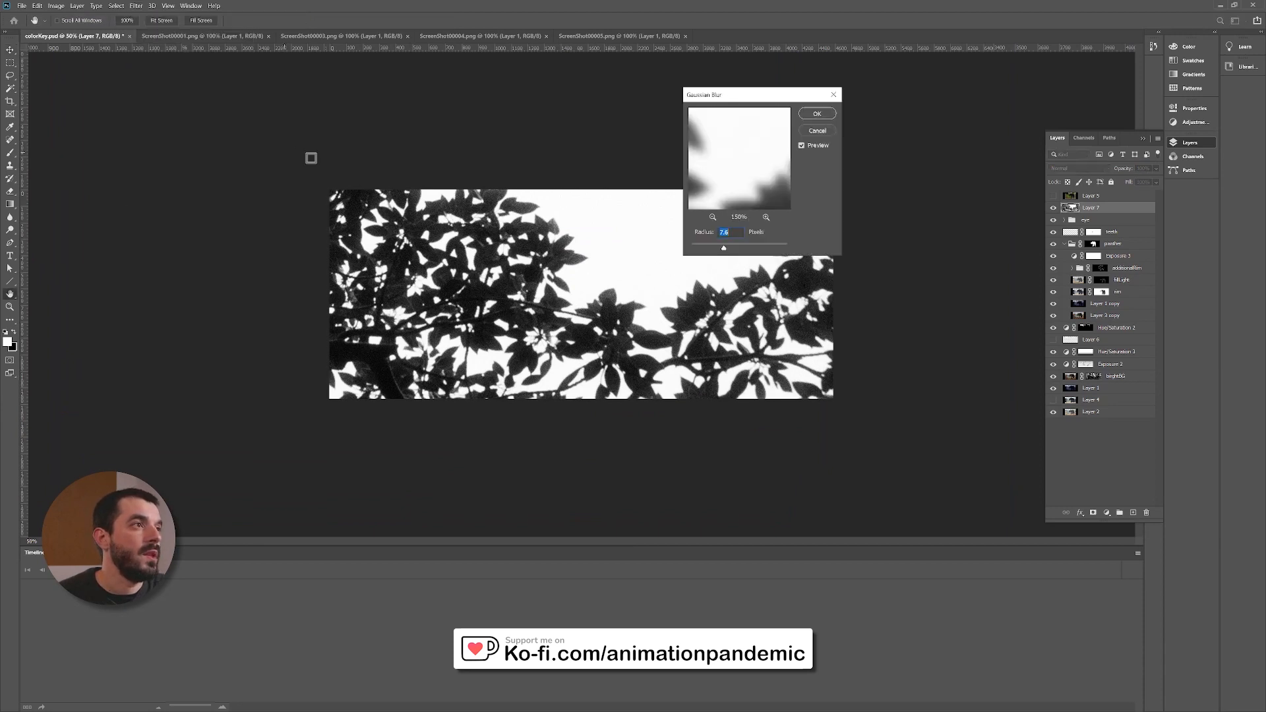
key("Return")
left_click(1077, 168)
left_click(1056, 208)
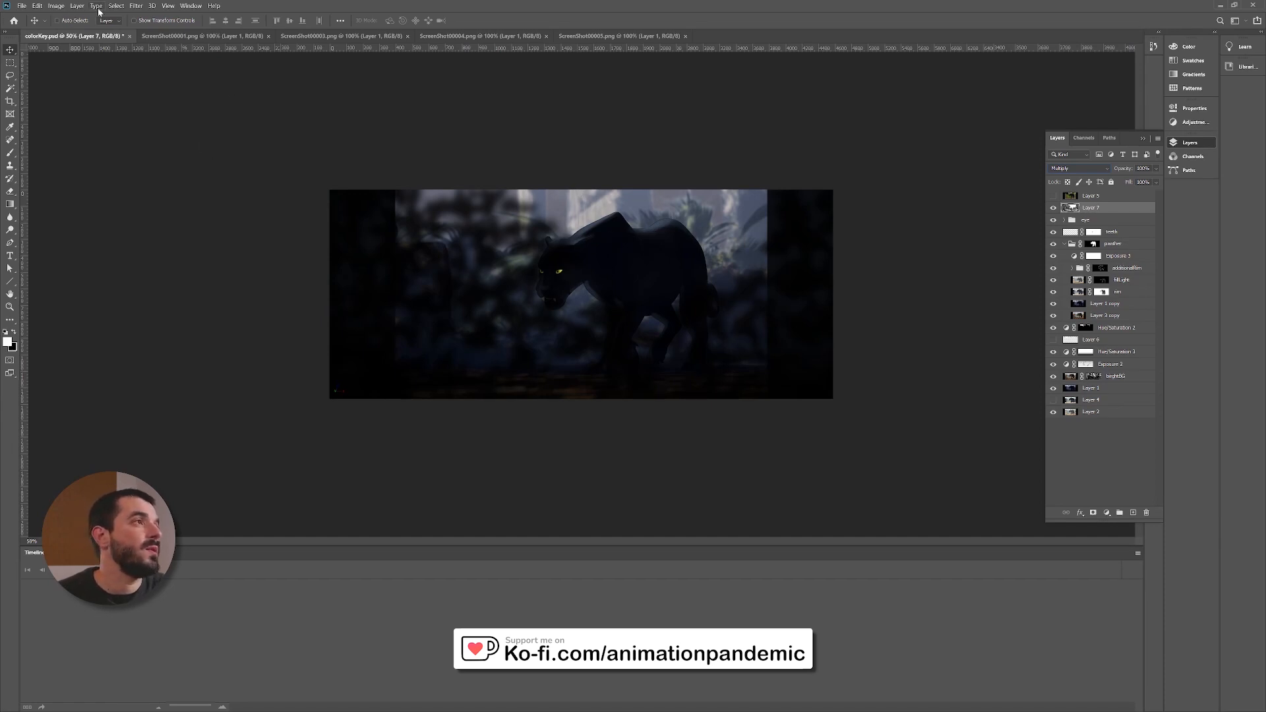
Step: Apply a Radial Blur to the leaf layer with amount 52, Zoom method, Good quality and an off-center origin at the upper left
left_click(135, 6)
mouse_move(244, 119)
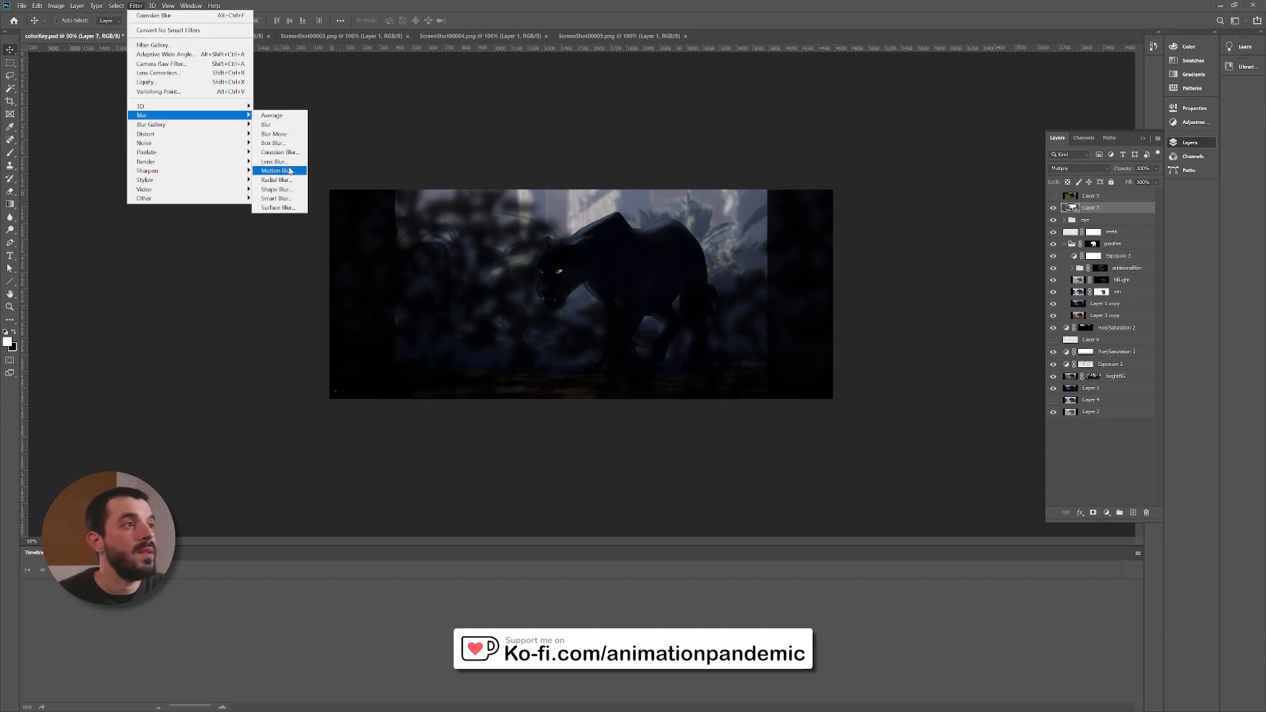
left_click(282, 180)
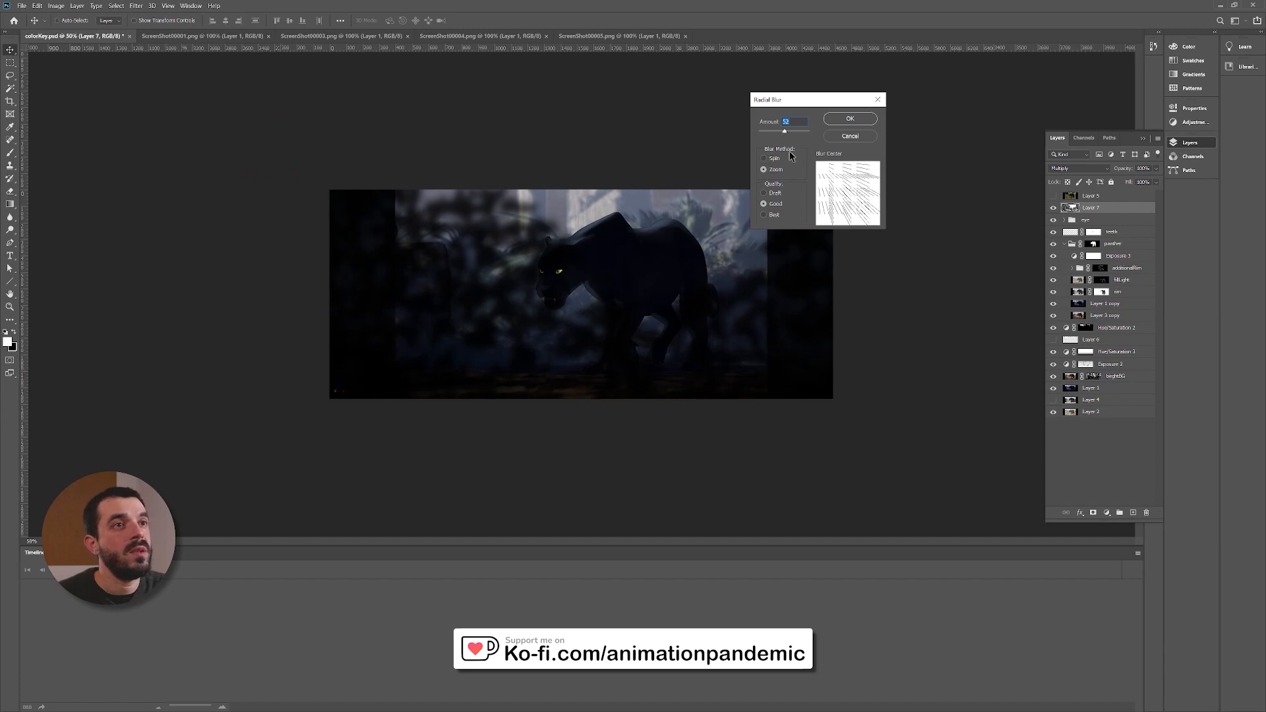
left_click_drag(835, 188, 810, 152)
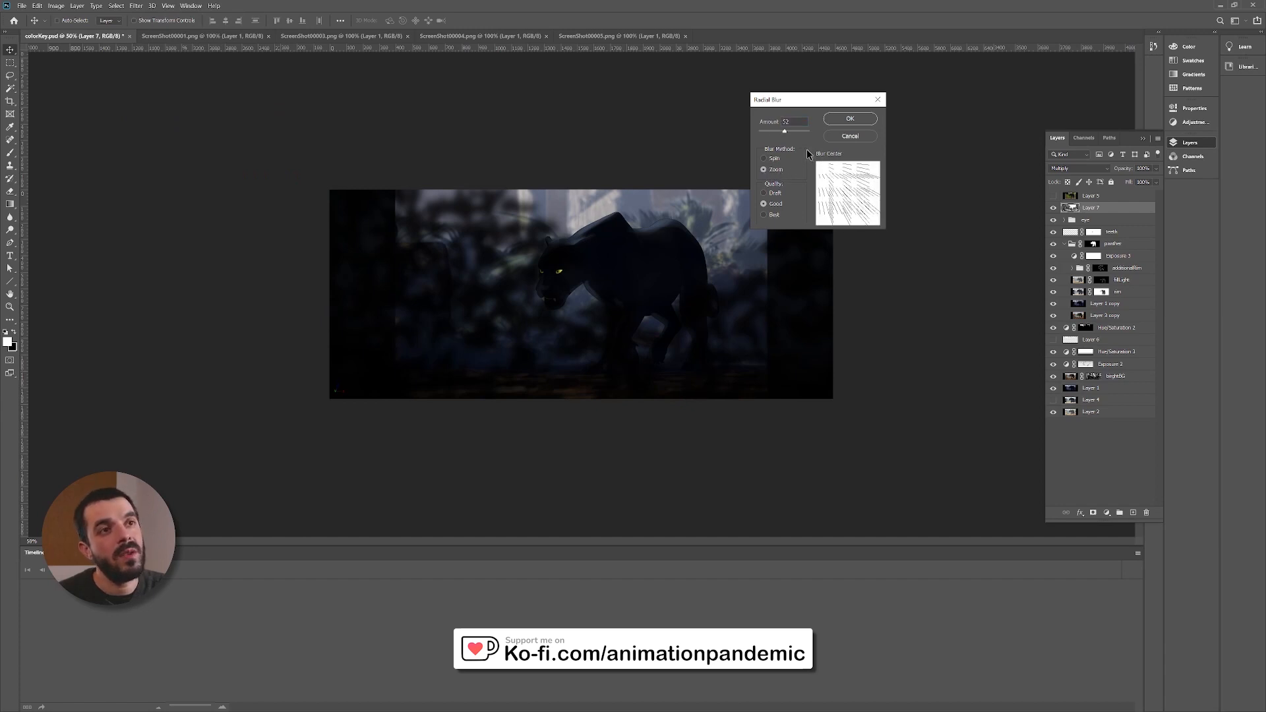
left_click(850, 119)
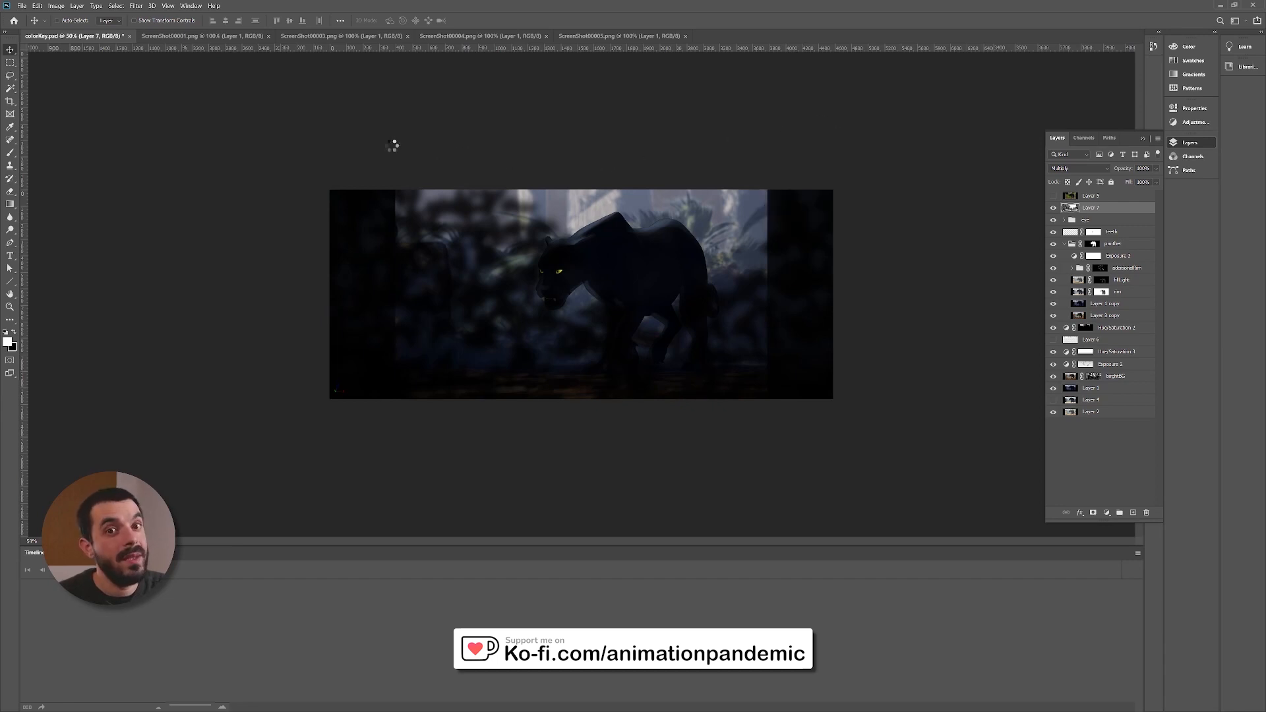
Step: Move the blurred leaf layer beneath the panther group, directly above the Hue/Saturation 2 adjustment
left_click_drag(417, 164, 442, 203)
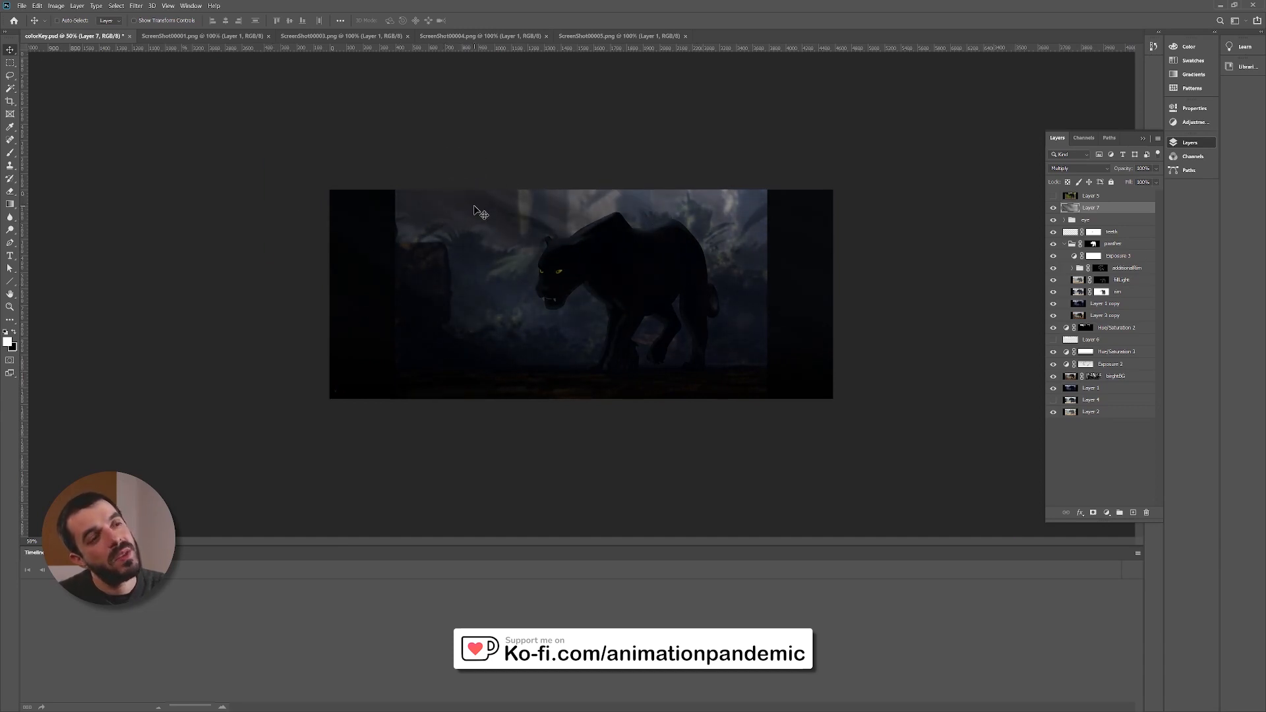
left_click_drag(1091, 207, 1093, 328)
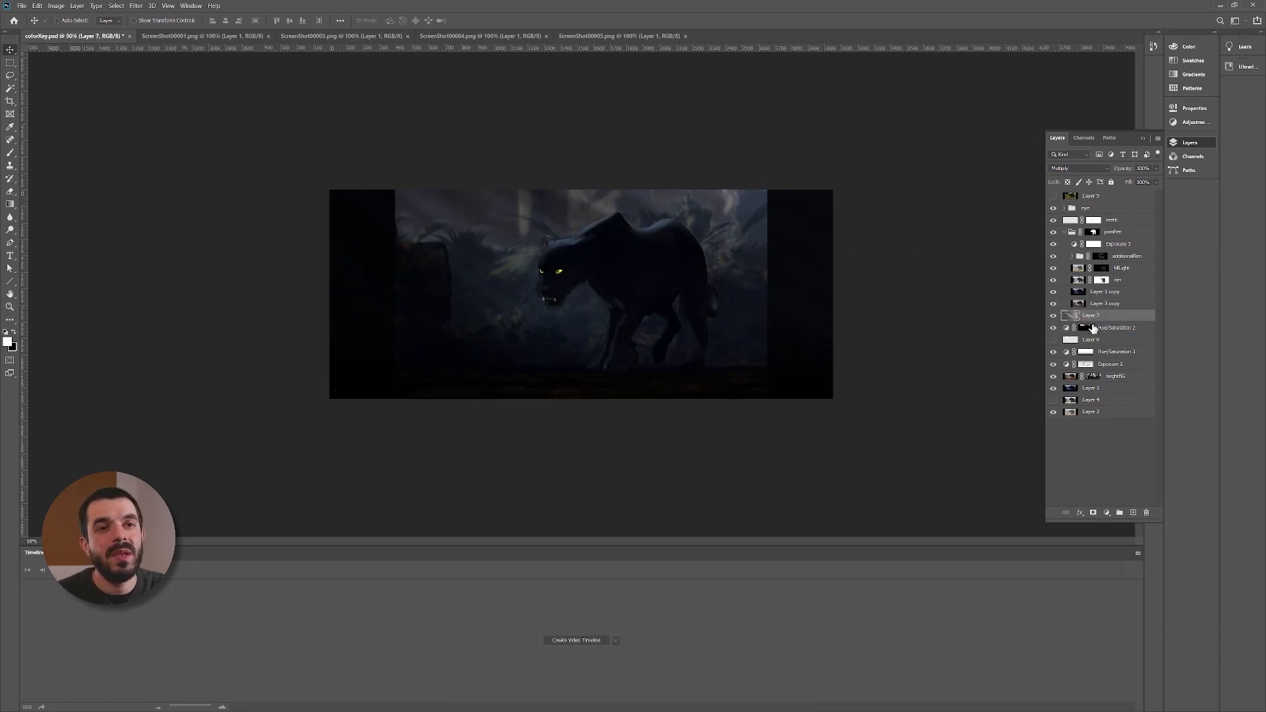
Step: Undo the leaf layer's restacking and both blurs, and restore its Normal blend mode
key("z")
key("ctrl+z")
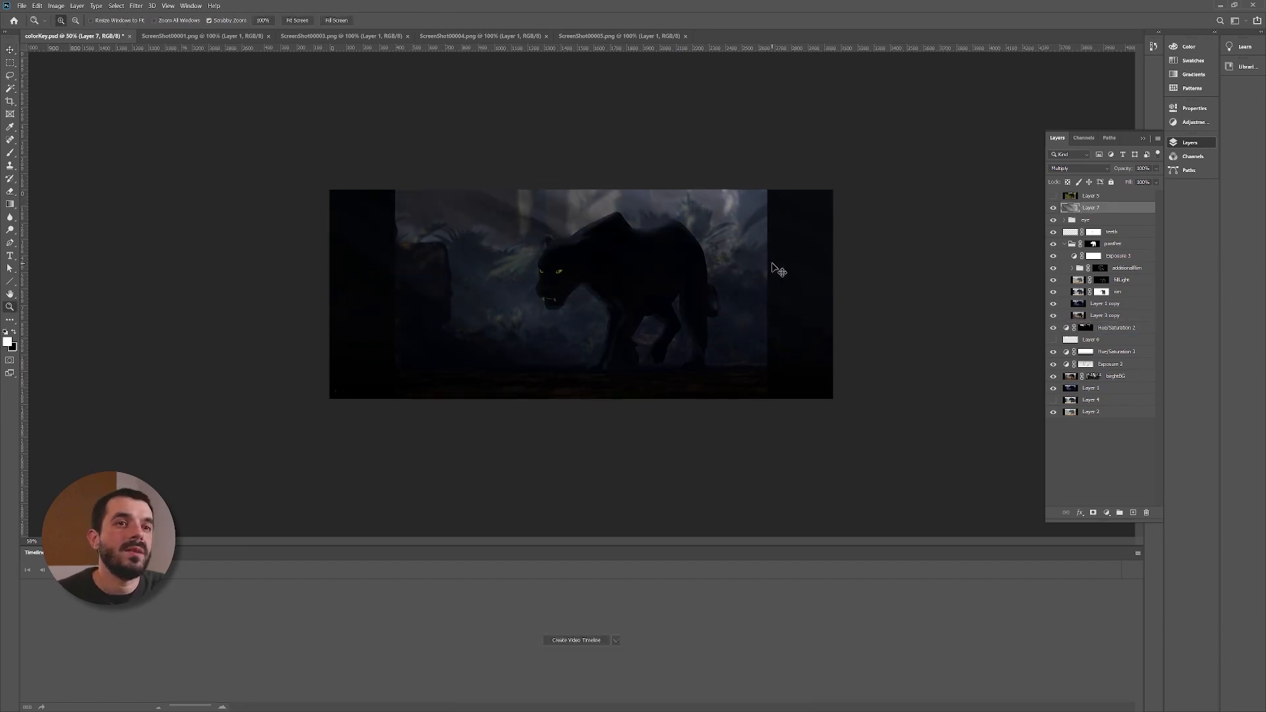
key("shift+alt+n")
Step: Apply a light Gaussian Blur to the leaf layer, keeping the leaf silhouettes recognizable with slightly soft edges
left_click(136, 6)
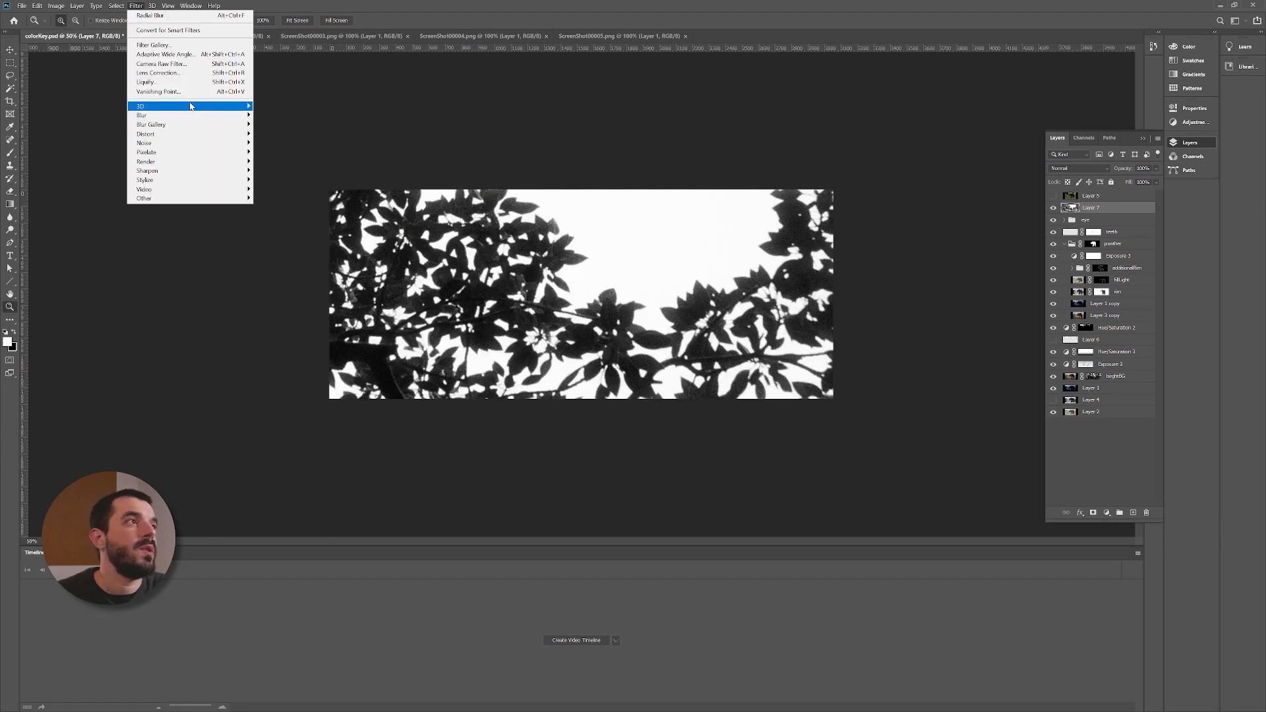
left_click(284, 153)
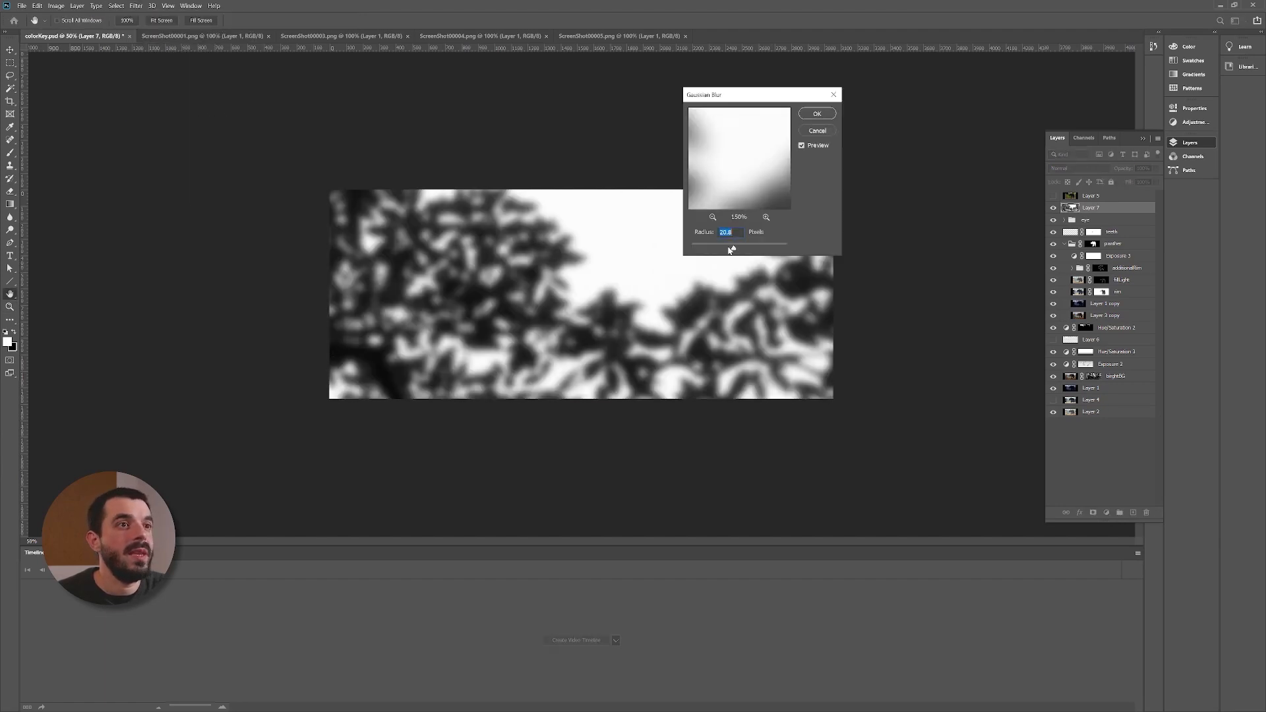
left_click_drag(729, 247, 717, 248)
left_click(813, 114)
Step: Convert the leaf layer for Smart Filters and apply a Radial Blur with the Zoom method and Good quality
left_click(98, 5)
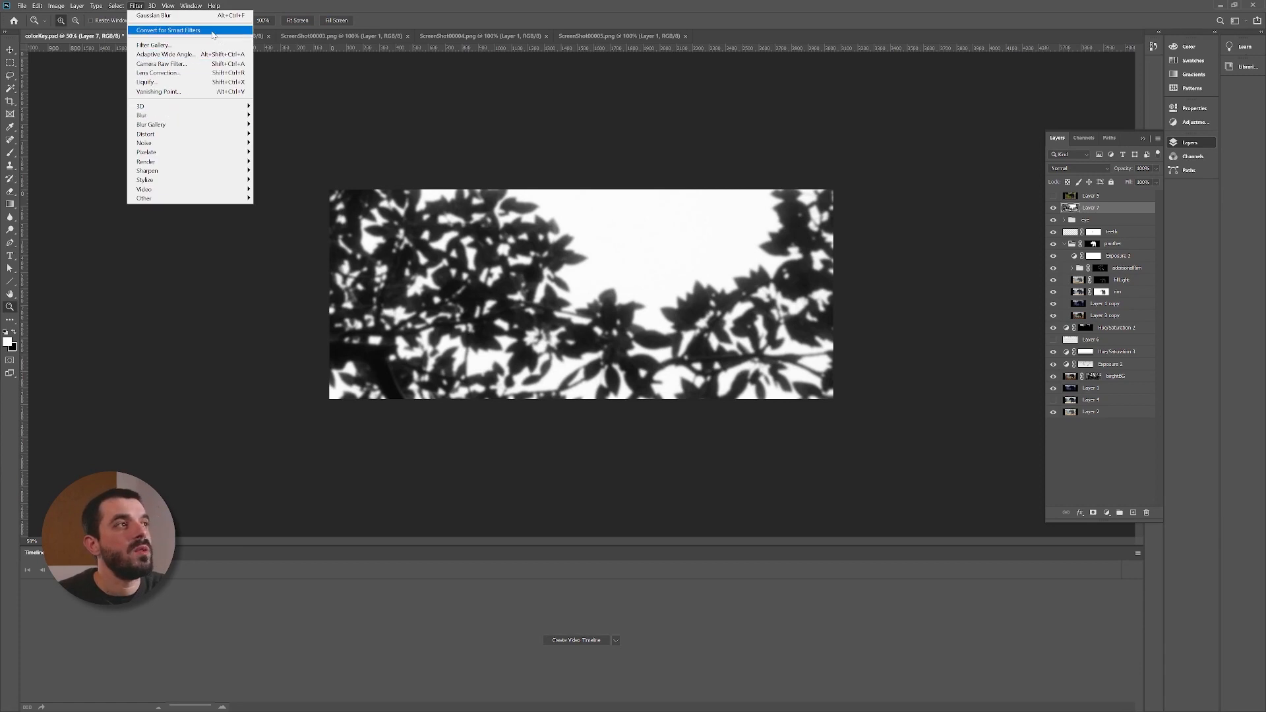
left_click(213, 30)
left_click(654, 268)
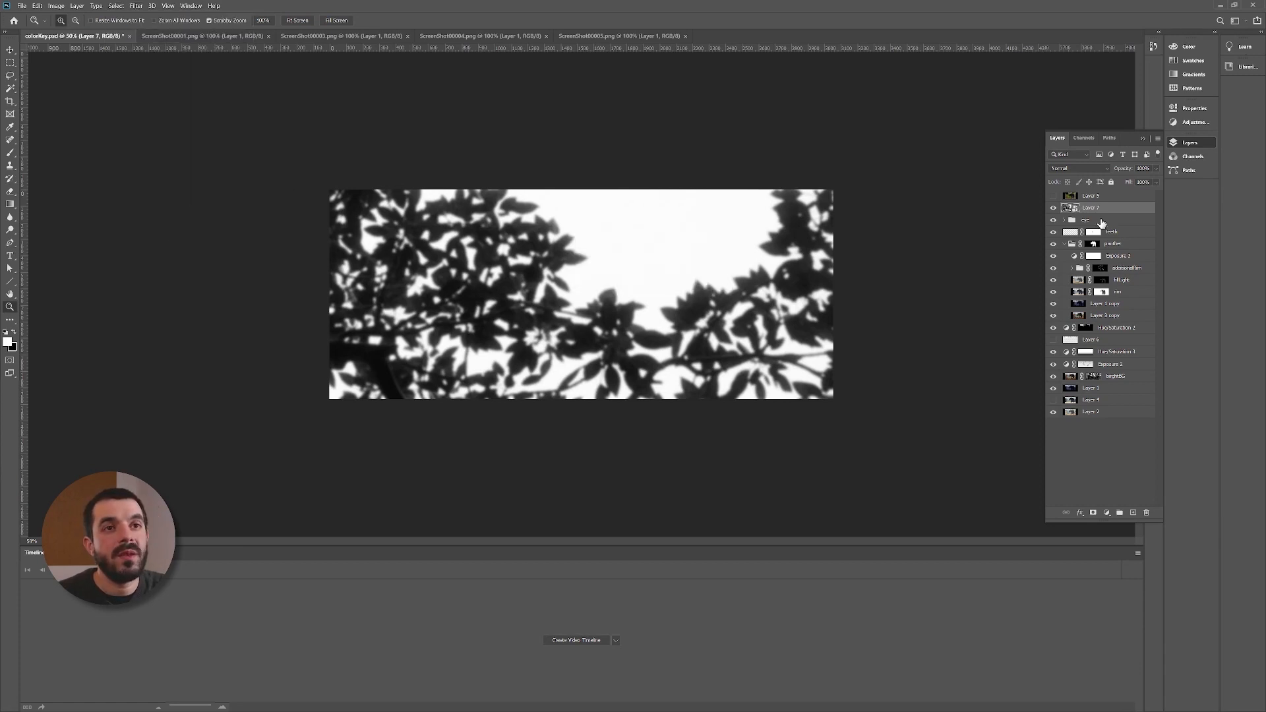
left_click(122, 5)
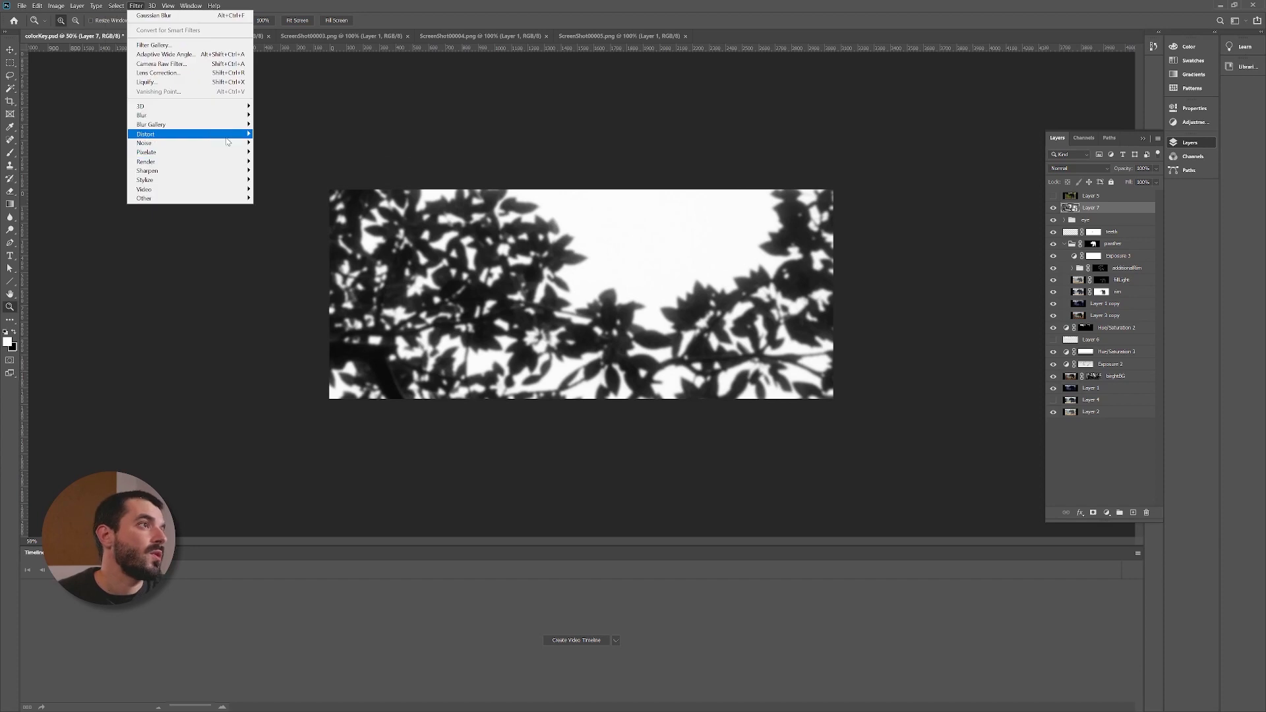
mouse_move(229, 120)
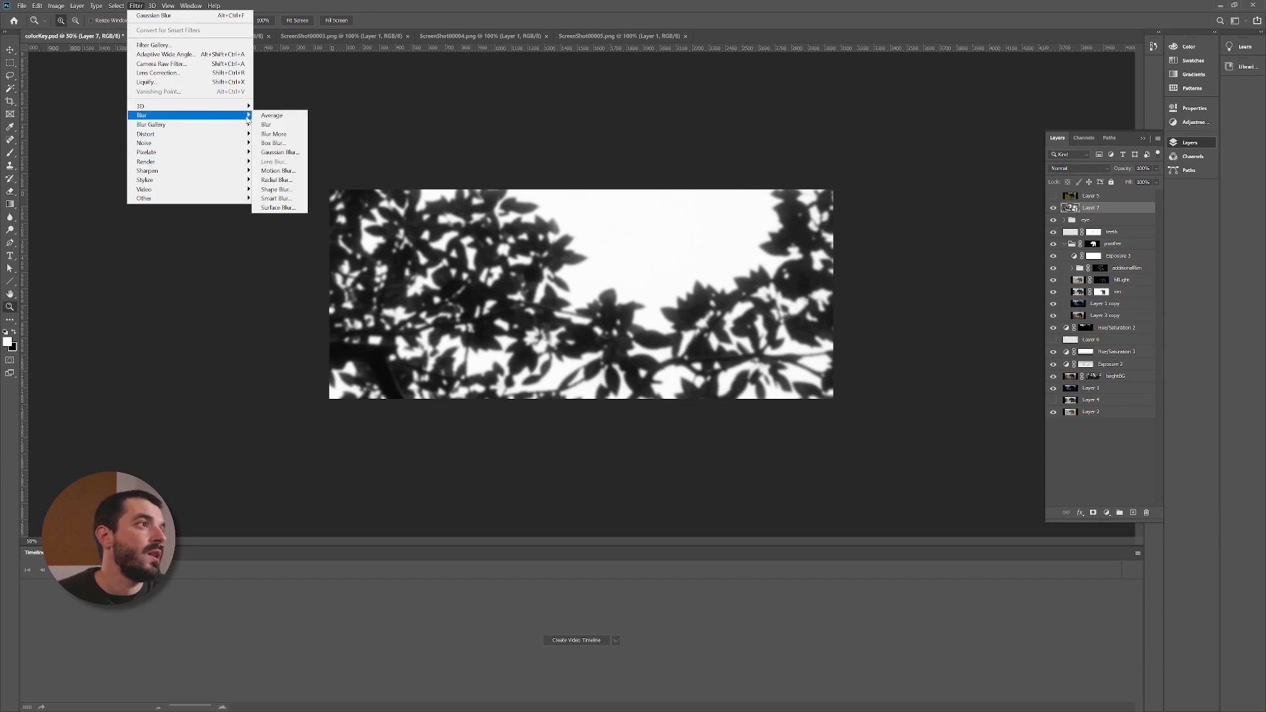
left_click(277, 180)
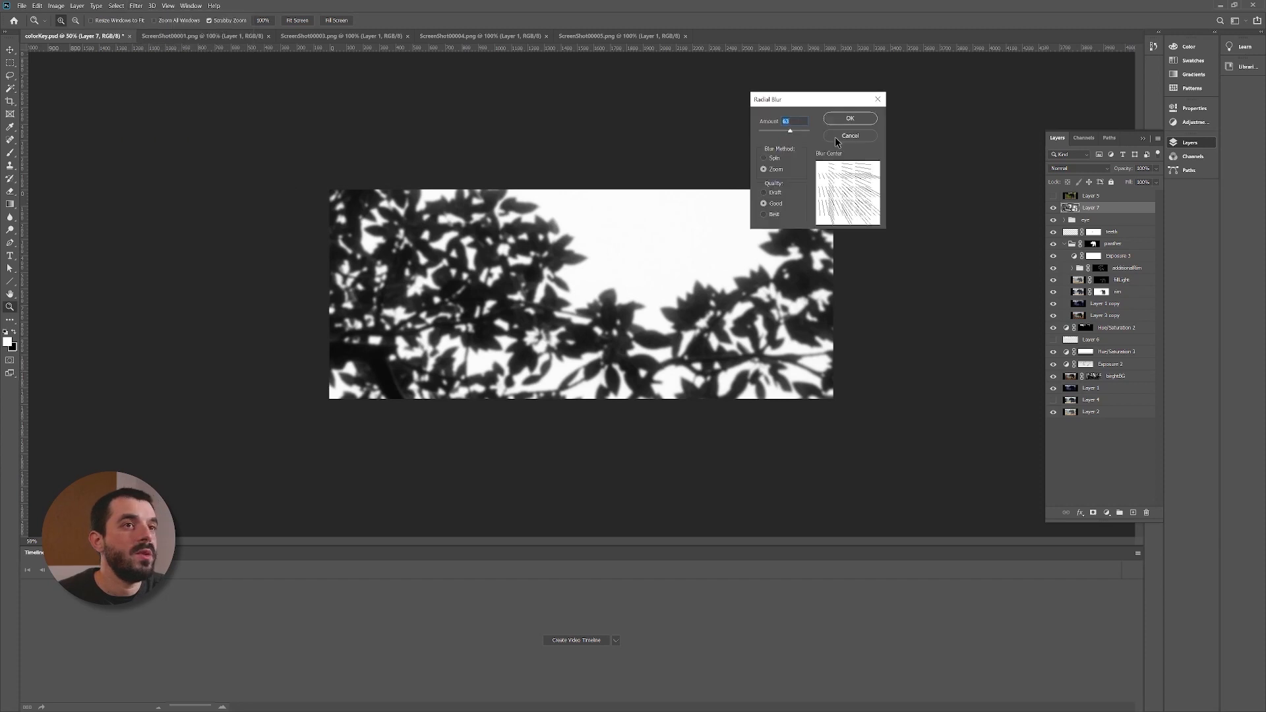
key("Return")
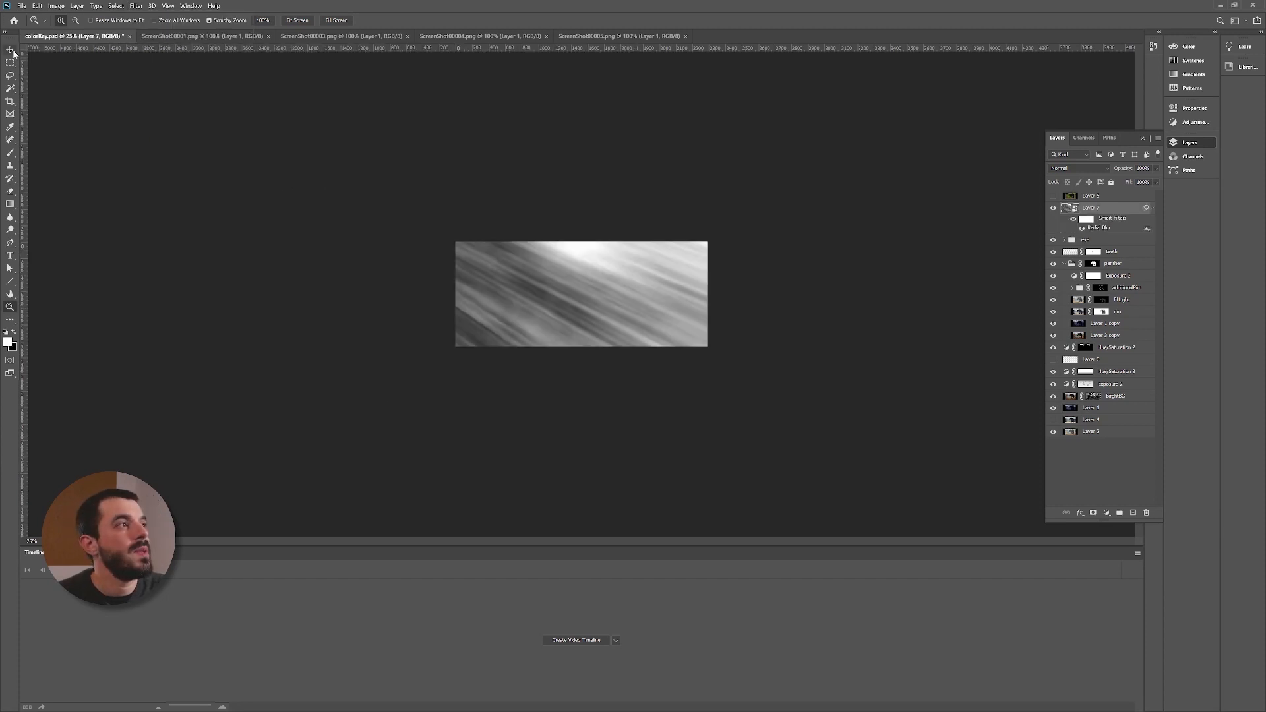
Step: Reposition and transform the leaf smart object so the streaks run steeply with a bright beam near the picture's middle
left_click(10, 50)
left_click_drag(590, 315, 721, 262)
key("ctrl+t")
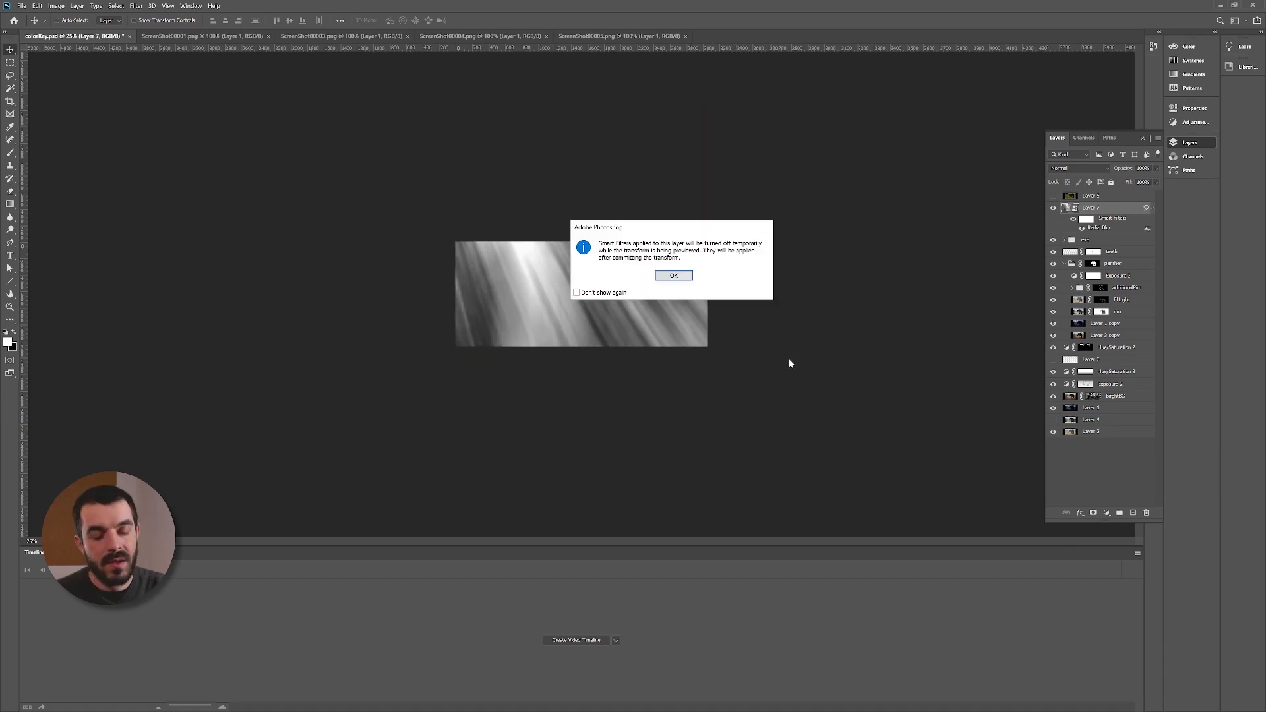
left_click(661, 276)
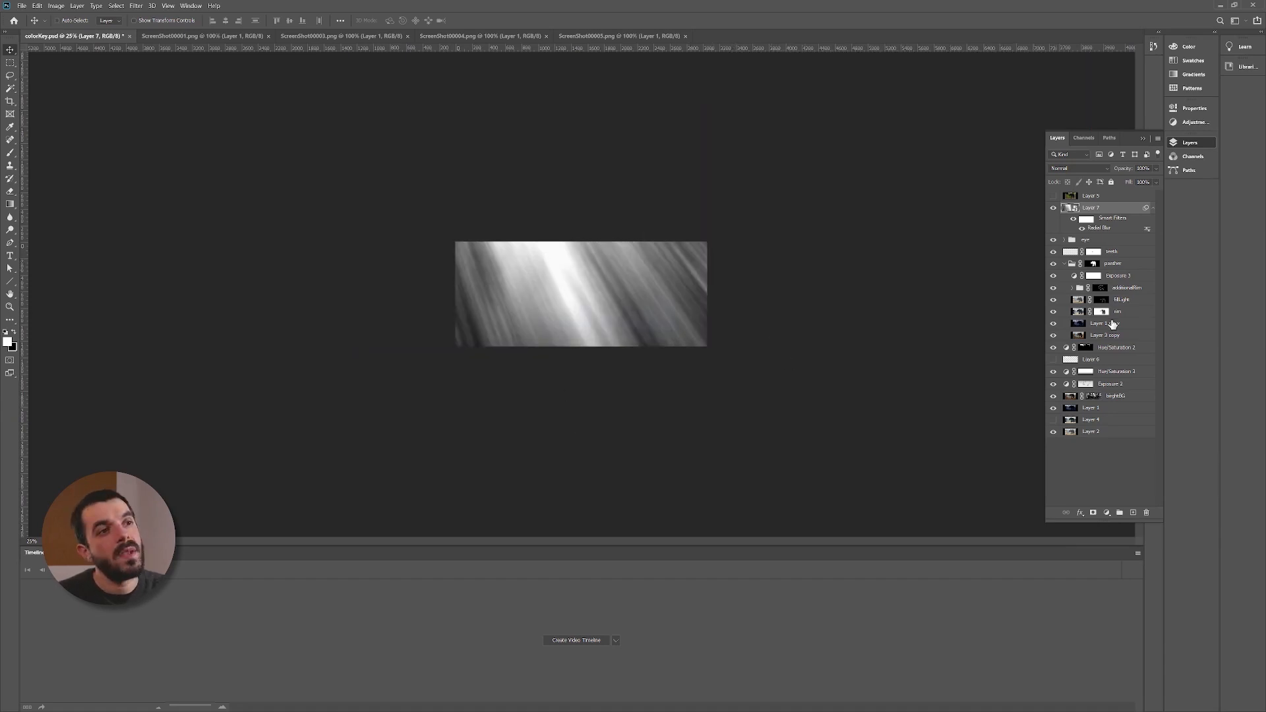
Step: Save the file, merge the blurred leaf layer with a new empty layer, and set the merged layer to Multiply
left_click(1134, 514)
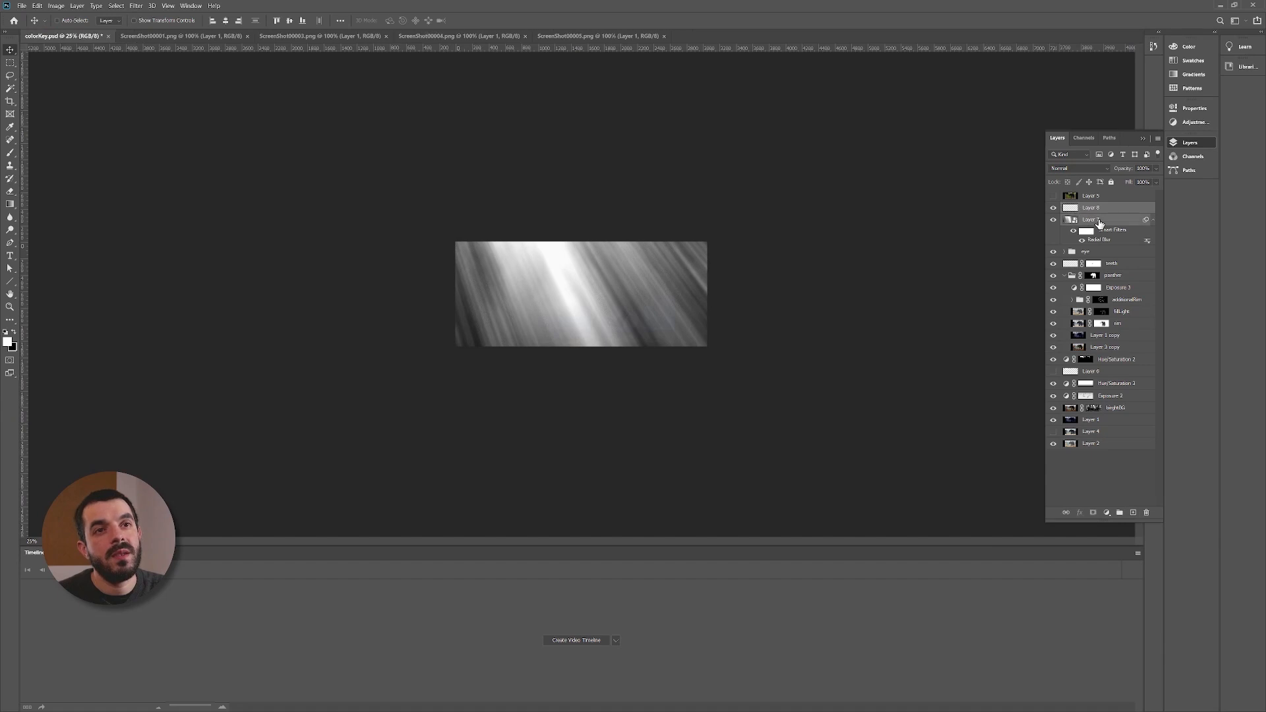
key("ctrl+w")
left_click(631, 265)
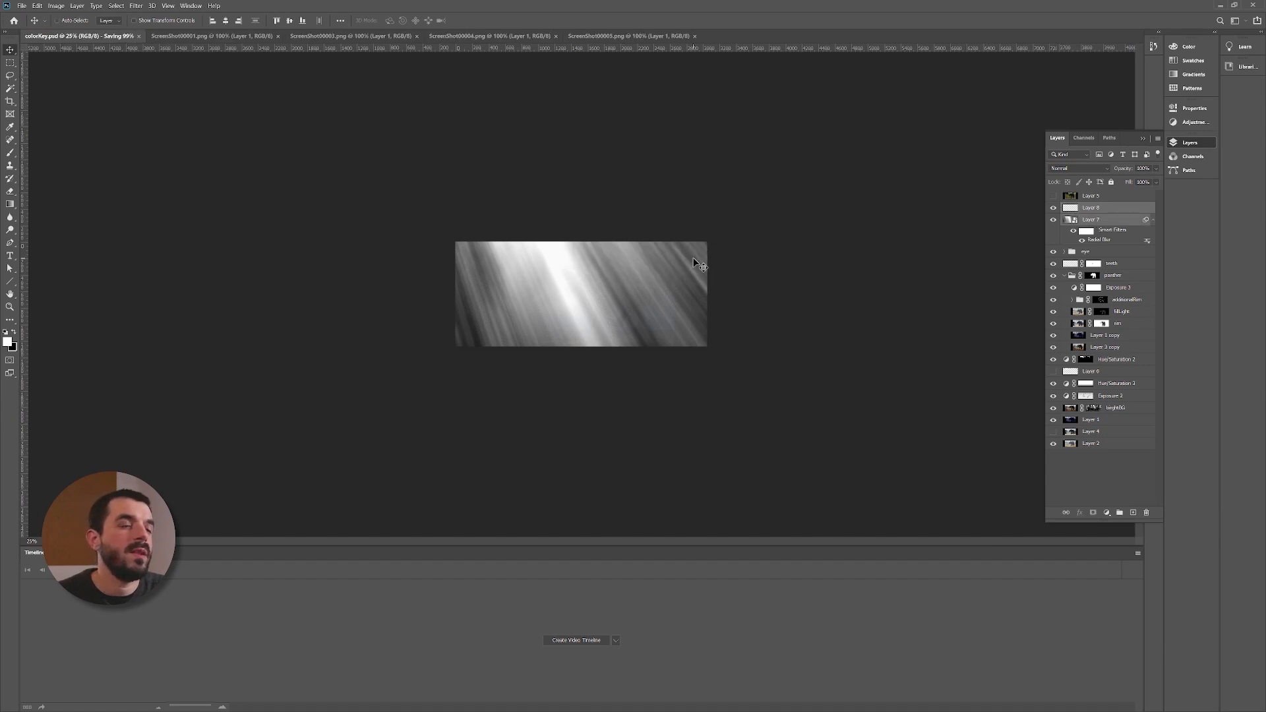
key("ctrl+minus")
key("ctrl+minus")
key("ctrl+minus")
key("ctrl+minus")
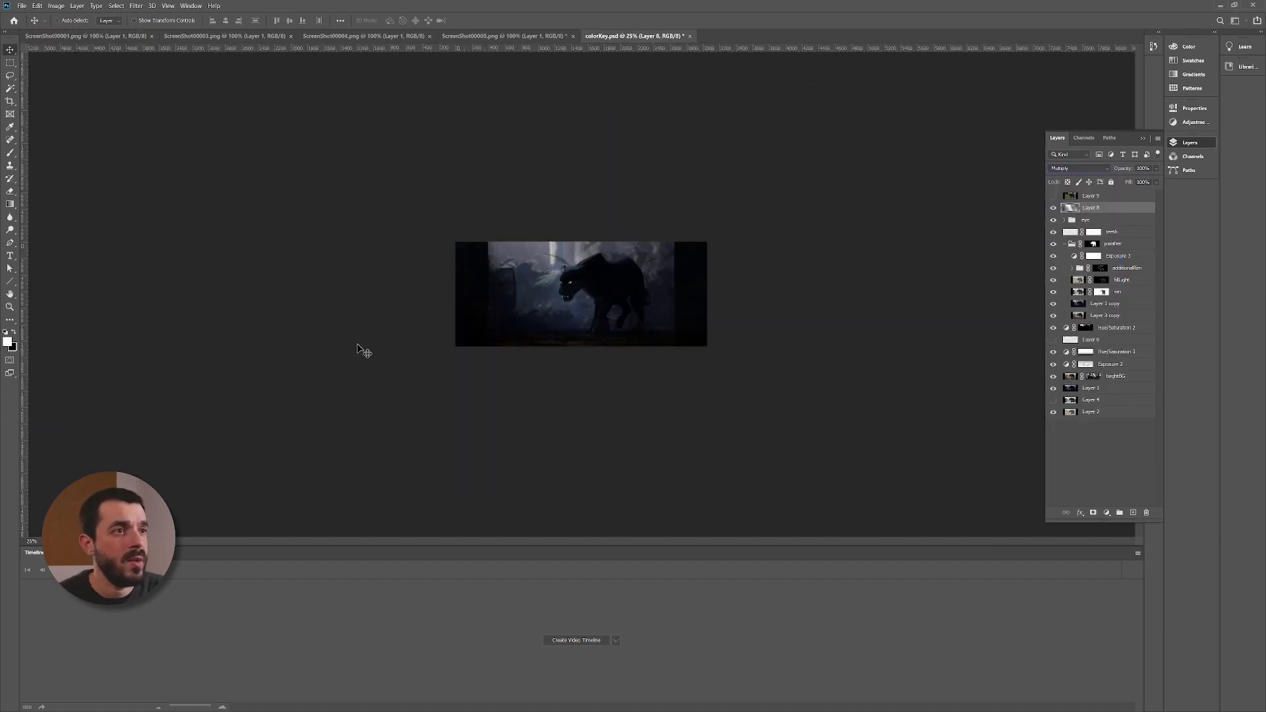
Step: Rotate and reposition the merged ray layer so its shadow streaks slant across the jungle and panther
key("ctrl+t")
left_click_drag(239, 394, 558, 306)
left_click_drag(558, 306, 495, 250)
mouse_move(530, 286)
left_mouse_down()
mouse_move(640, 329)
mouse_move(615, 343)
mouse_move(534, 325)
left_mouse_up()
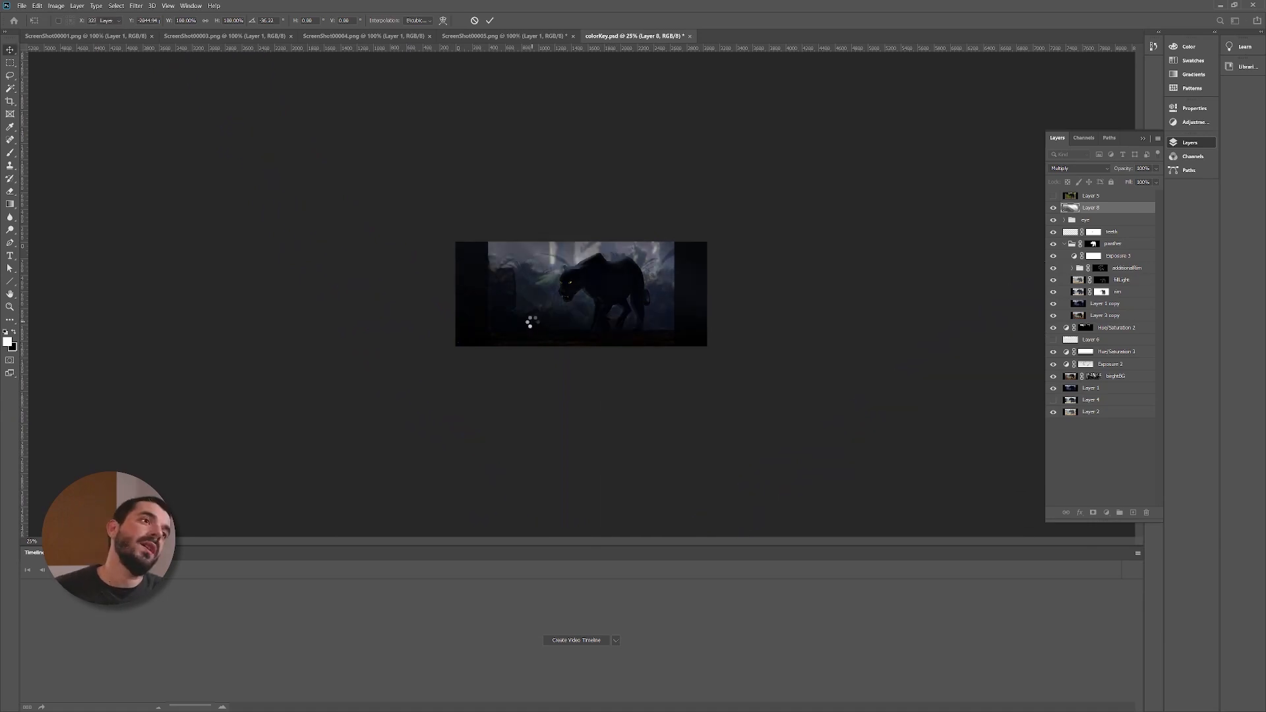
key("ctrl+plus")
key("ctrl+plus")
key("ctrl+plus")
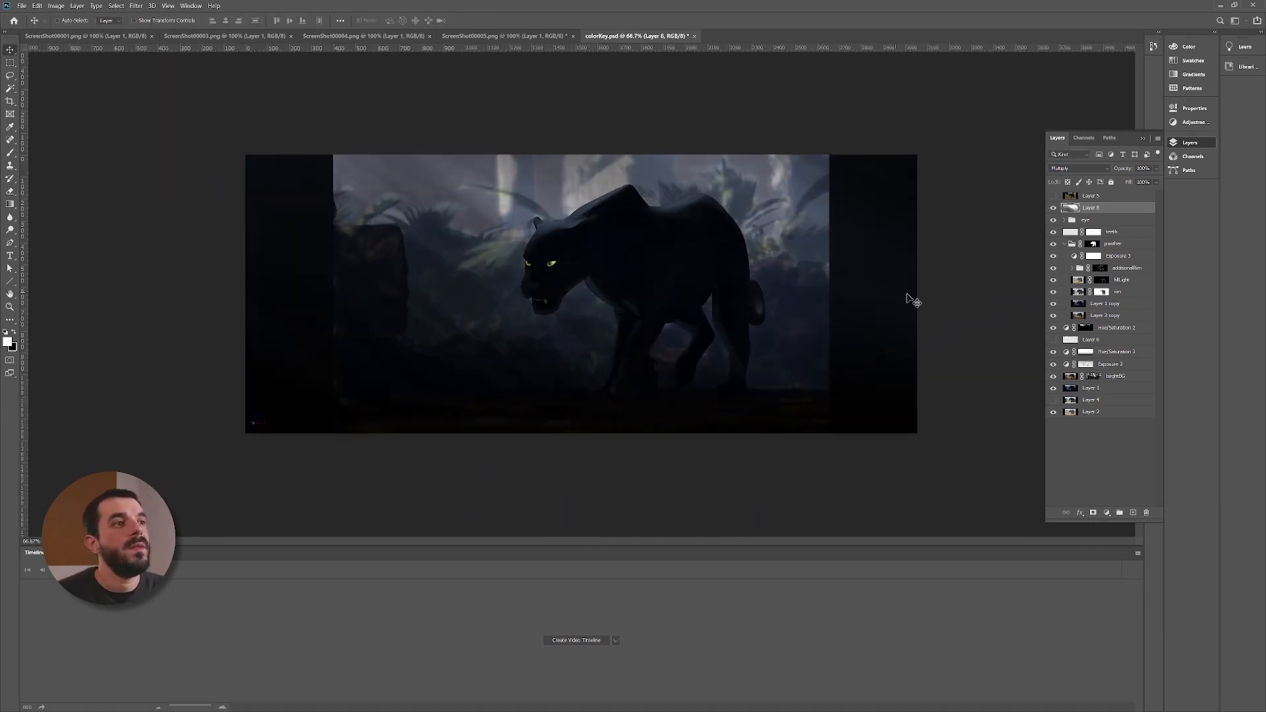
Step: Compare the picture with and without the light-ray layer
left_click(1054, 208)
left_click(1054, 207)
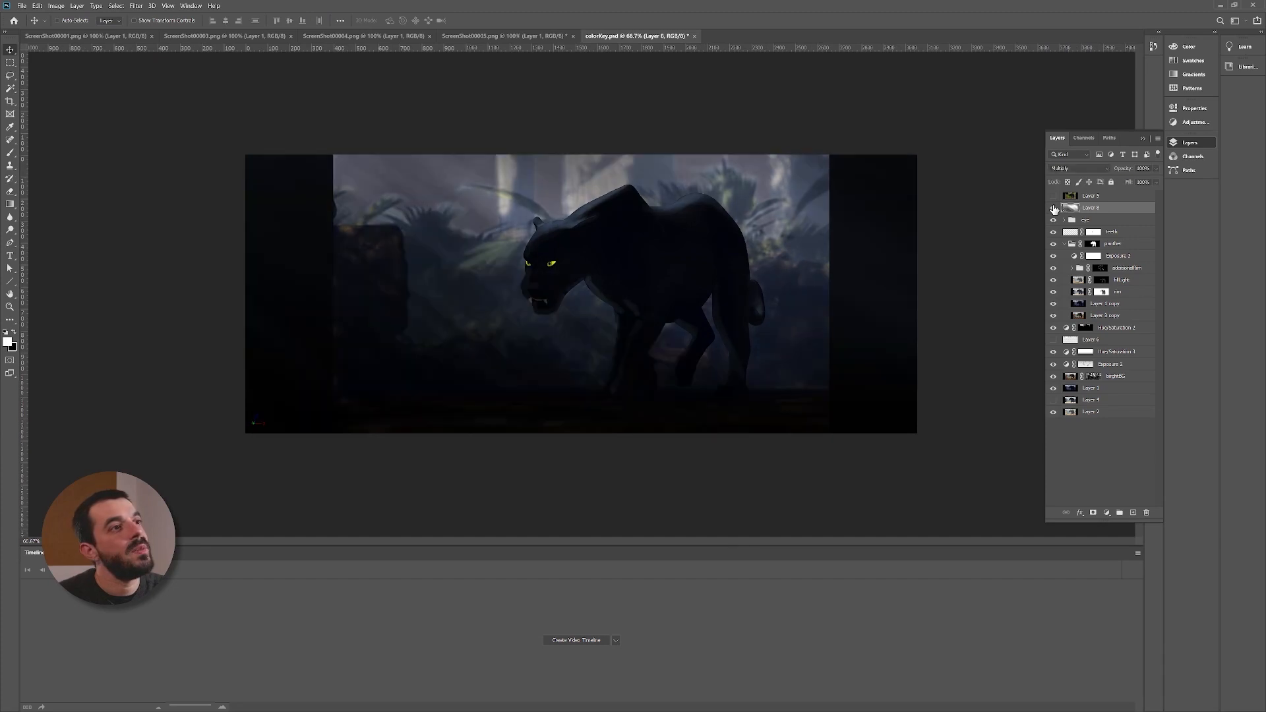
left_click(1054, 208)
left_click(1054, 208)
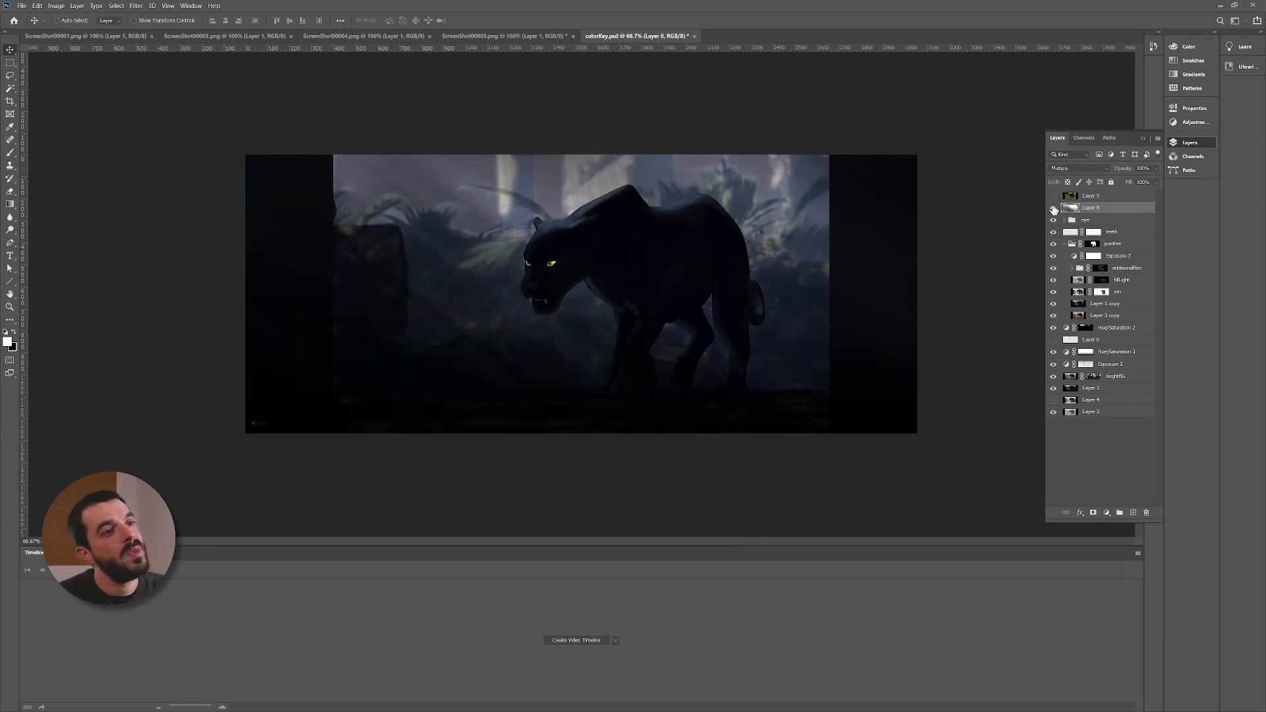
Step: Mask the light-ray layer with diagonal black gradients from the lower right, and compare the picture with the layer hidden and shown
left_click(1093, 513)
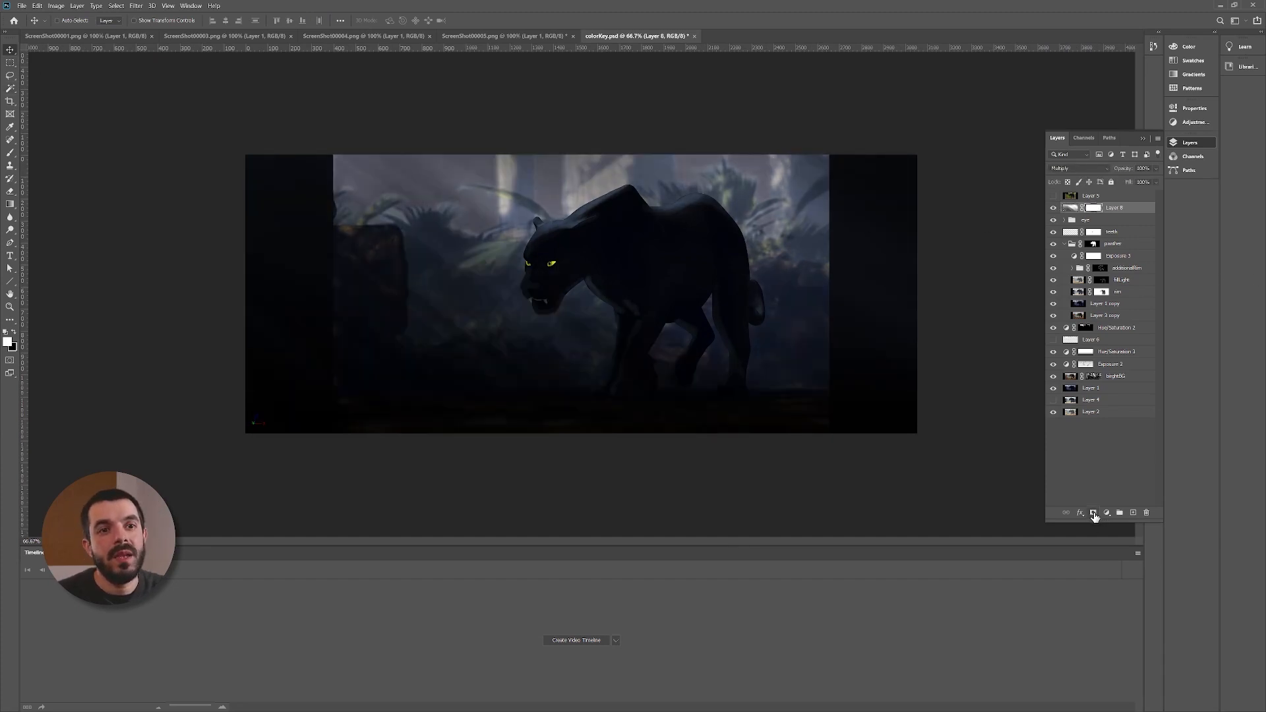
key("g")
left_click_drag(664, 414, 642, 325)
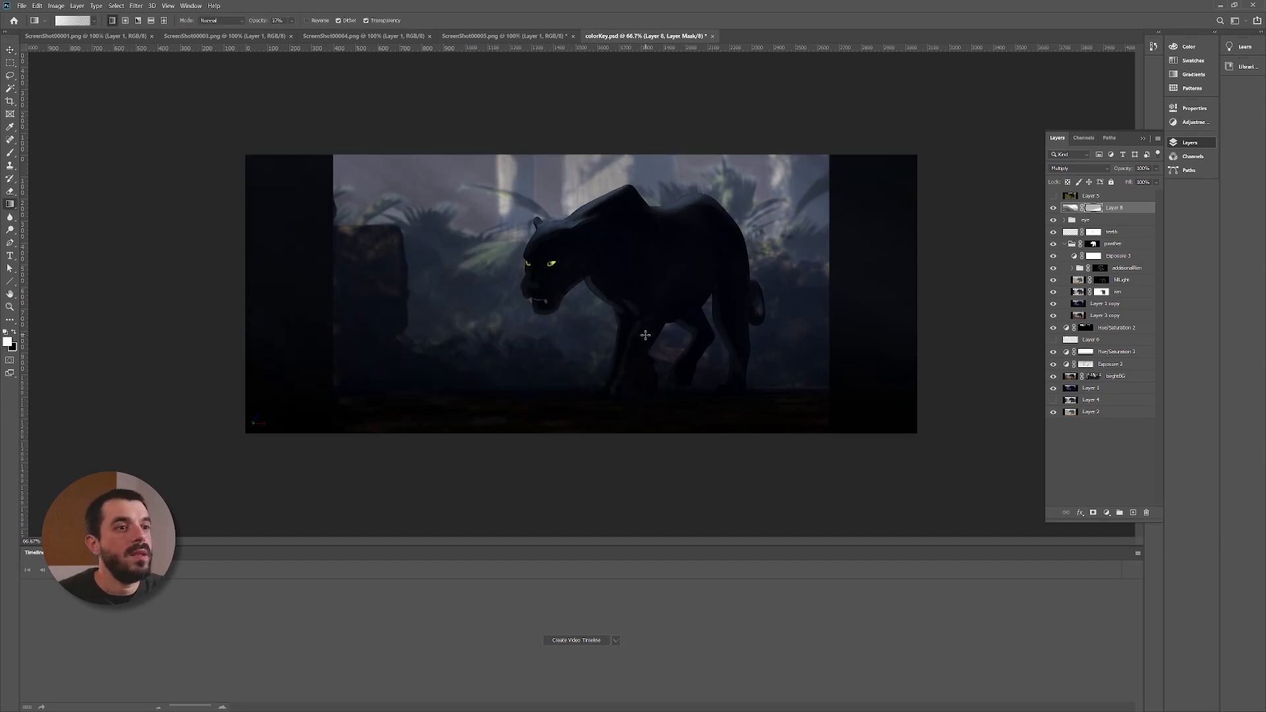
key("x")
left_click_drag(647, 402, 643, 344)
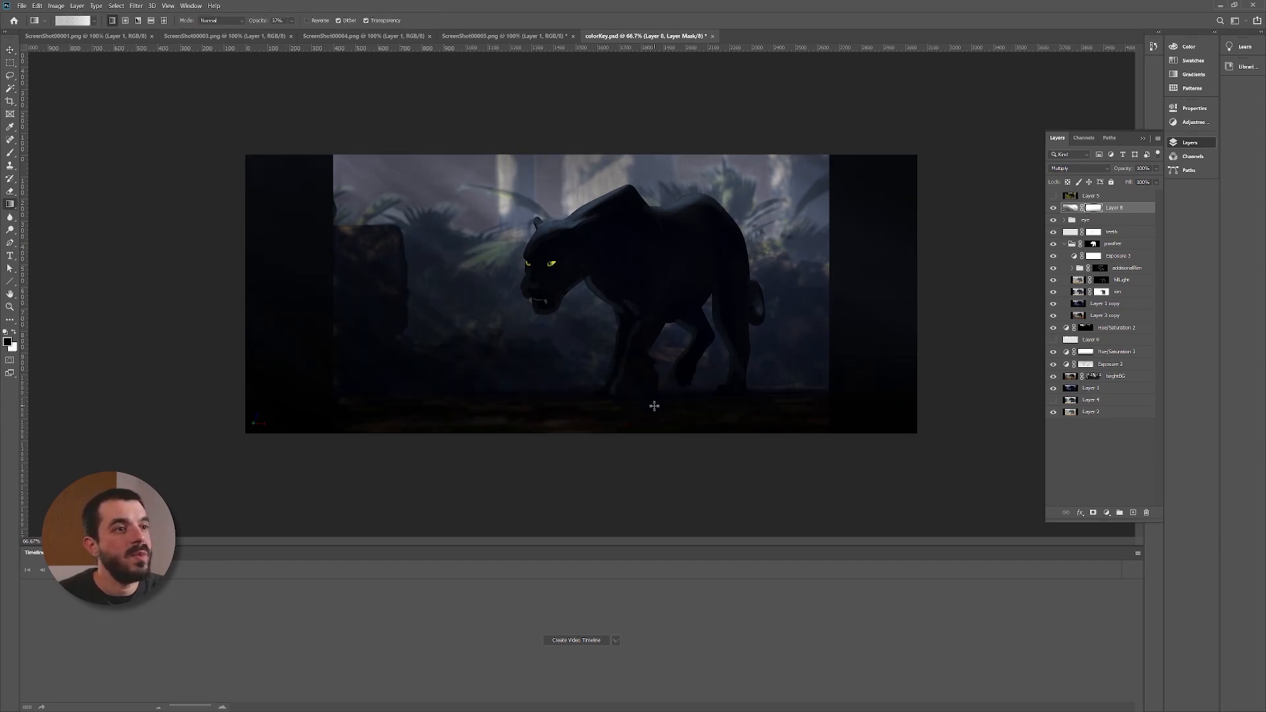
left_click_drag(747, 390, 632, 316)
left_click_drag(904, 433, 527, 271)
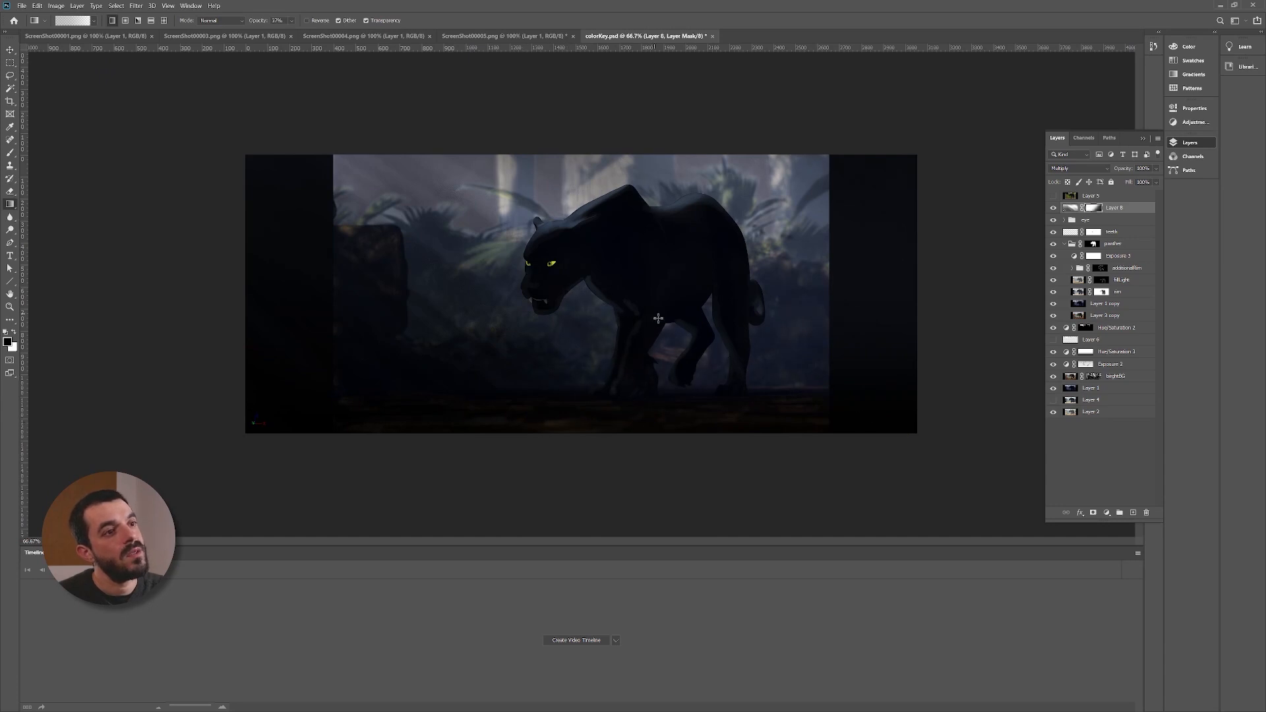
left_click_drag(744, 364, 575, 232)
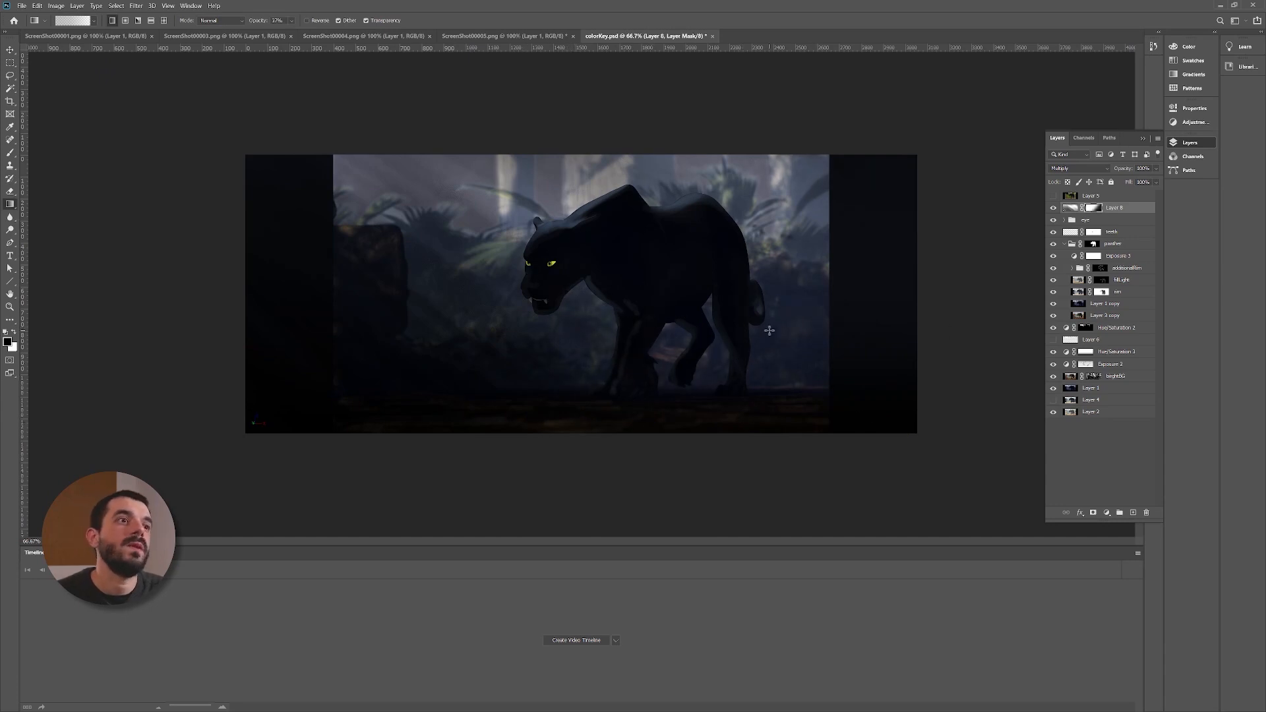
left_click_drag(653, 382, 455, 228)
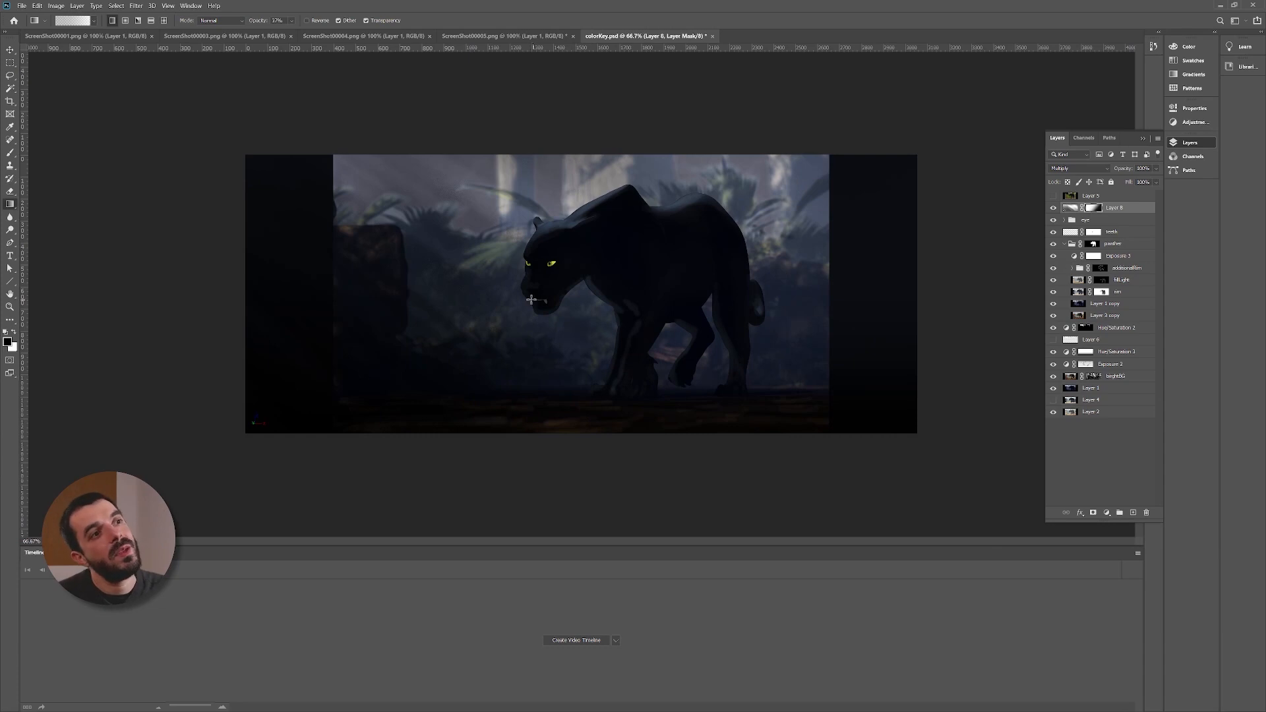
left_click(1053, 208)
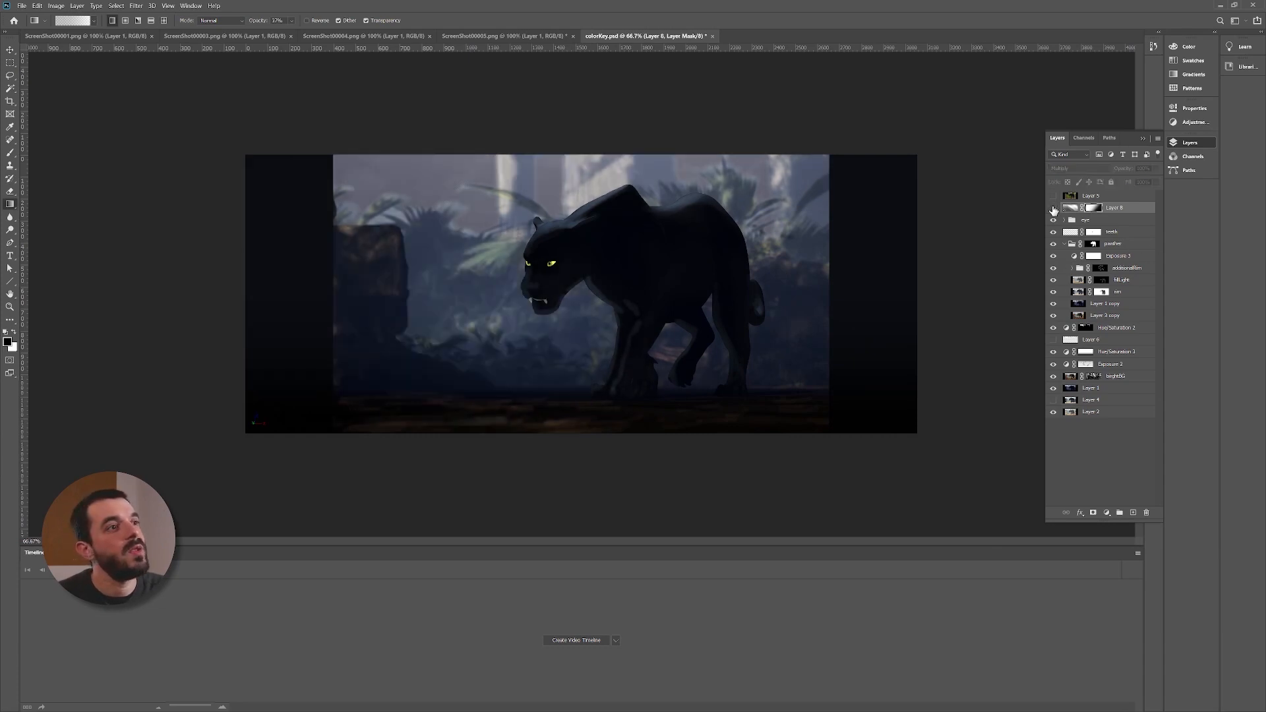
left_click(1053, 208)
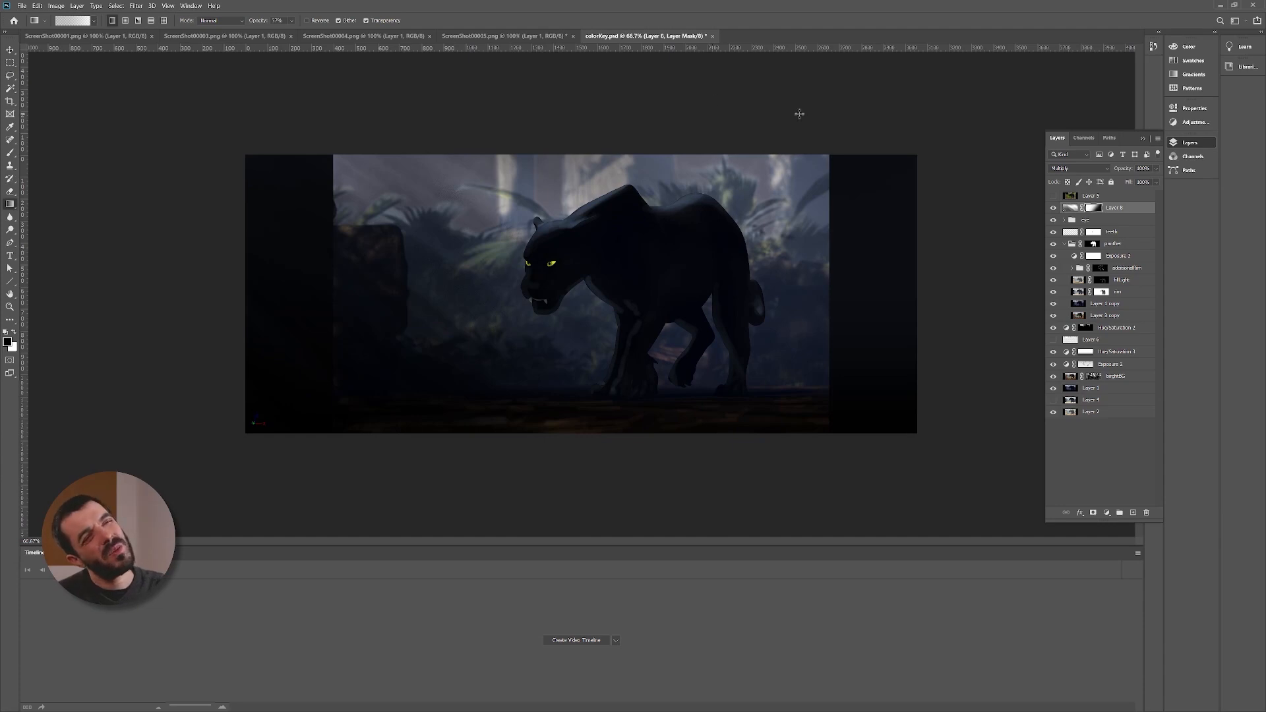
Step: Add a Black & White adjustment above the light-ray layer for checking the picture's values
left_click(1106, 513)
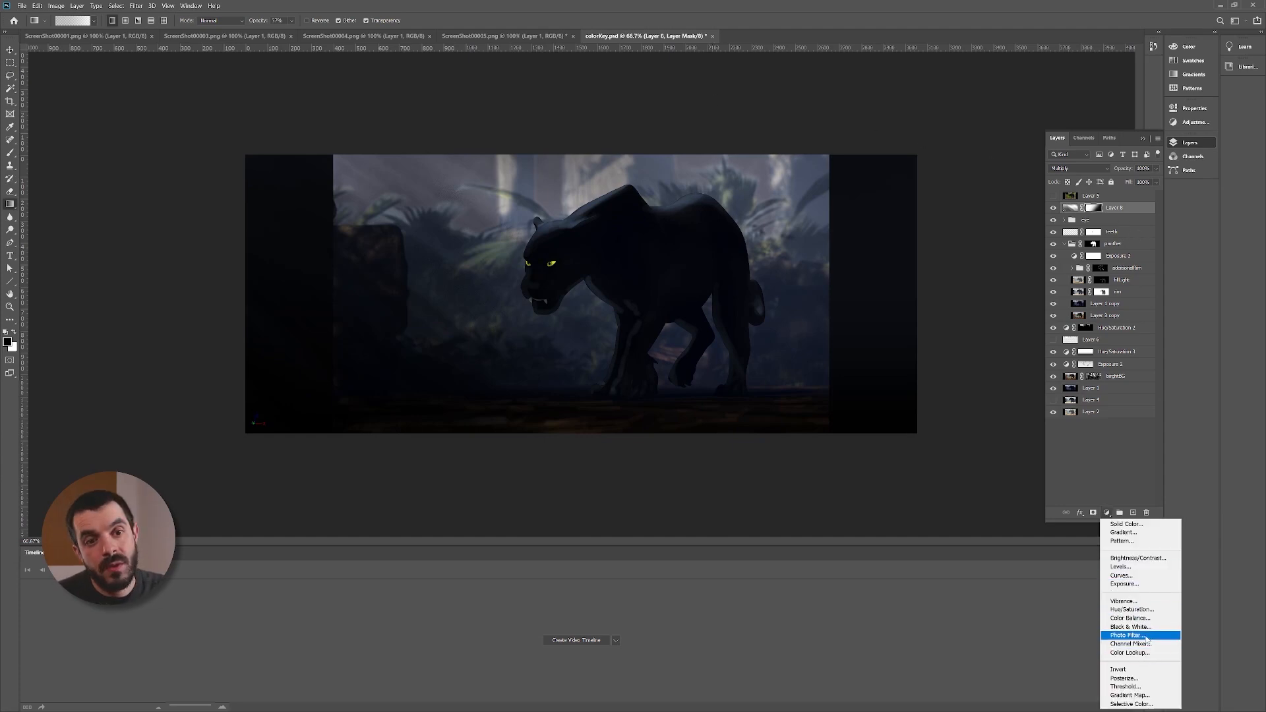
left_click(1130, 627)
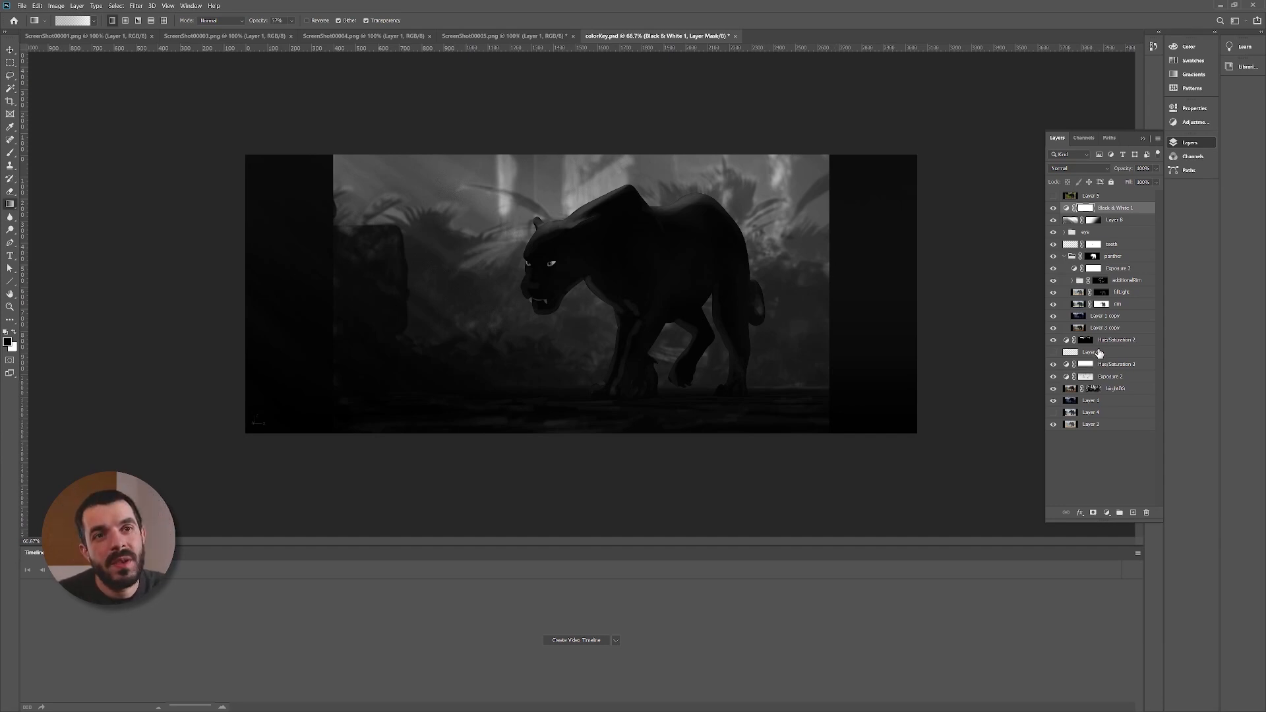
Step: Add a Levels adjustment directly above Hue/Saturation 2 and raise its black output level to 7
left_click(1107, 380)
left_click(1102, 367)
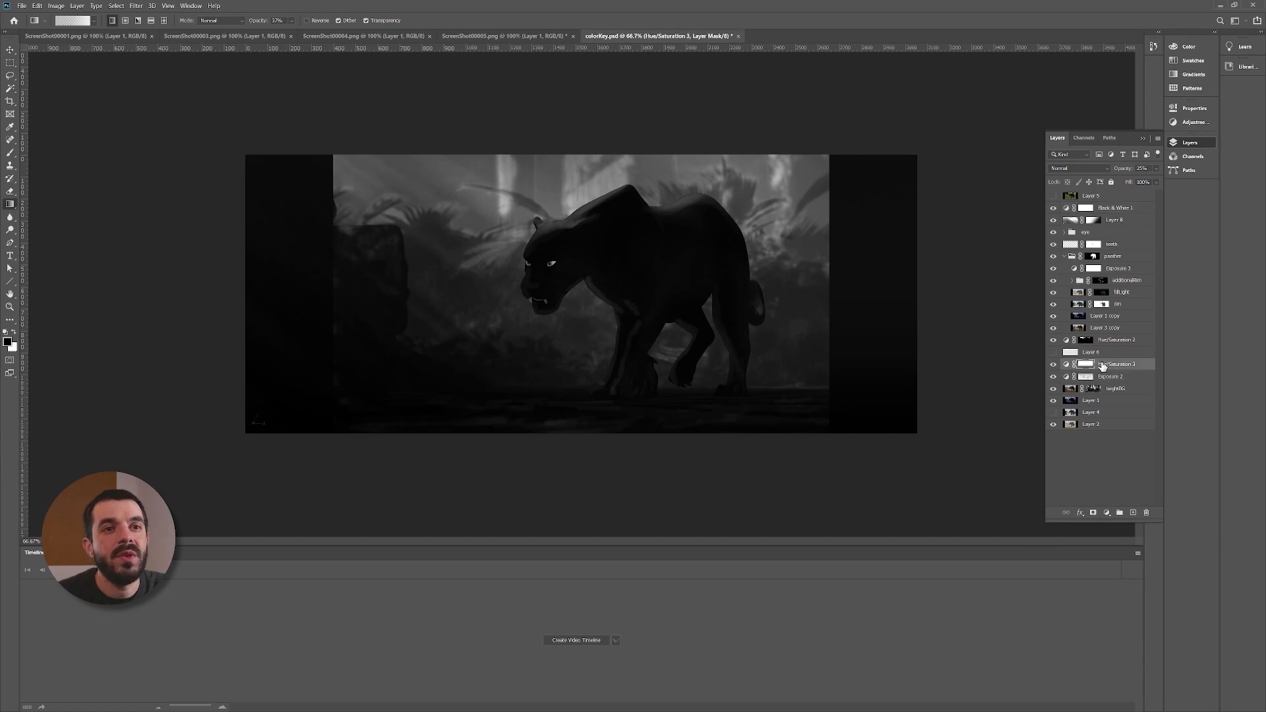
left_click(1104, 342)
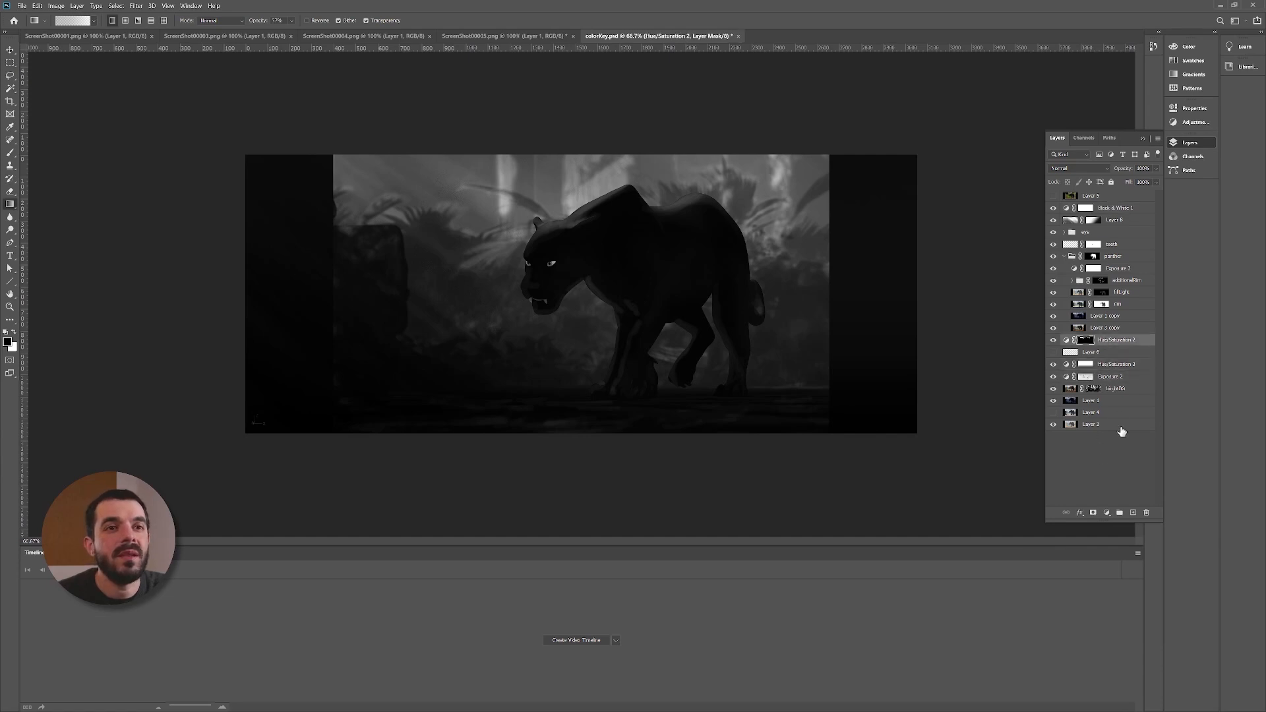
left_click(1106, 513)
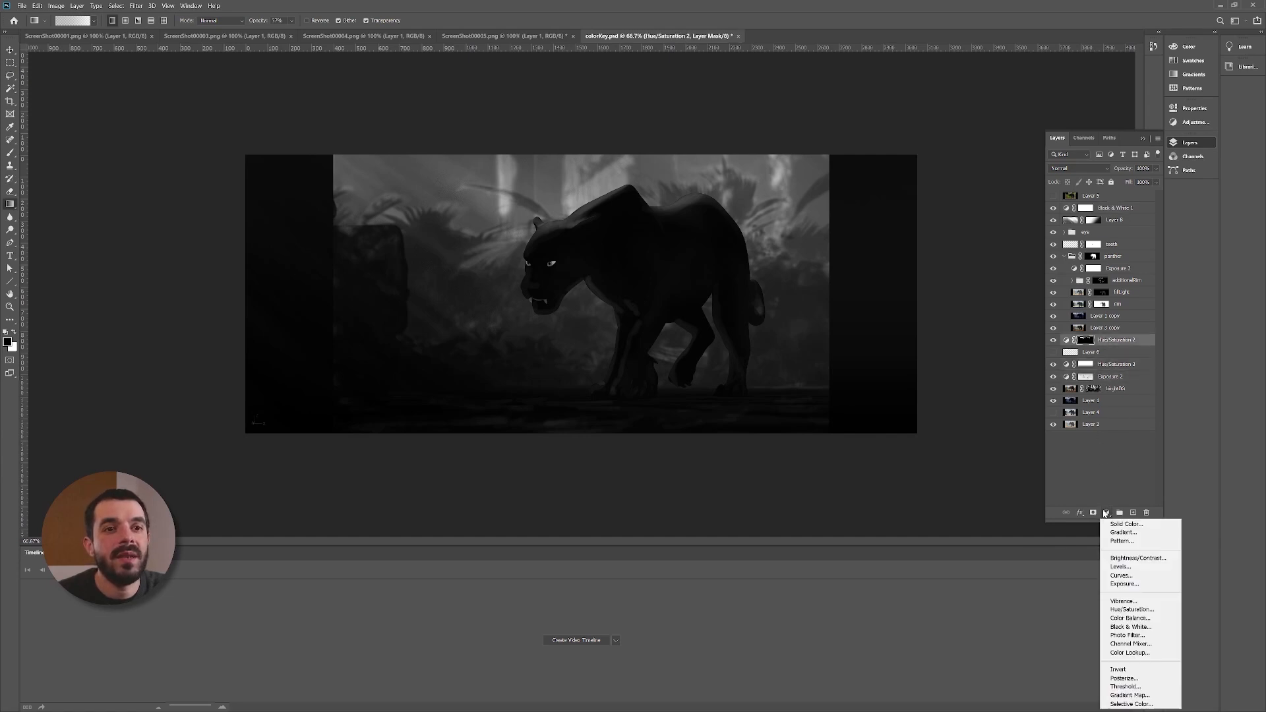
left_click(1133, 570)
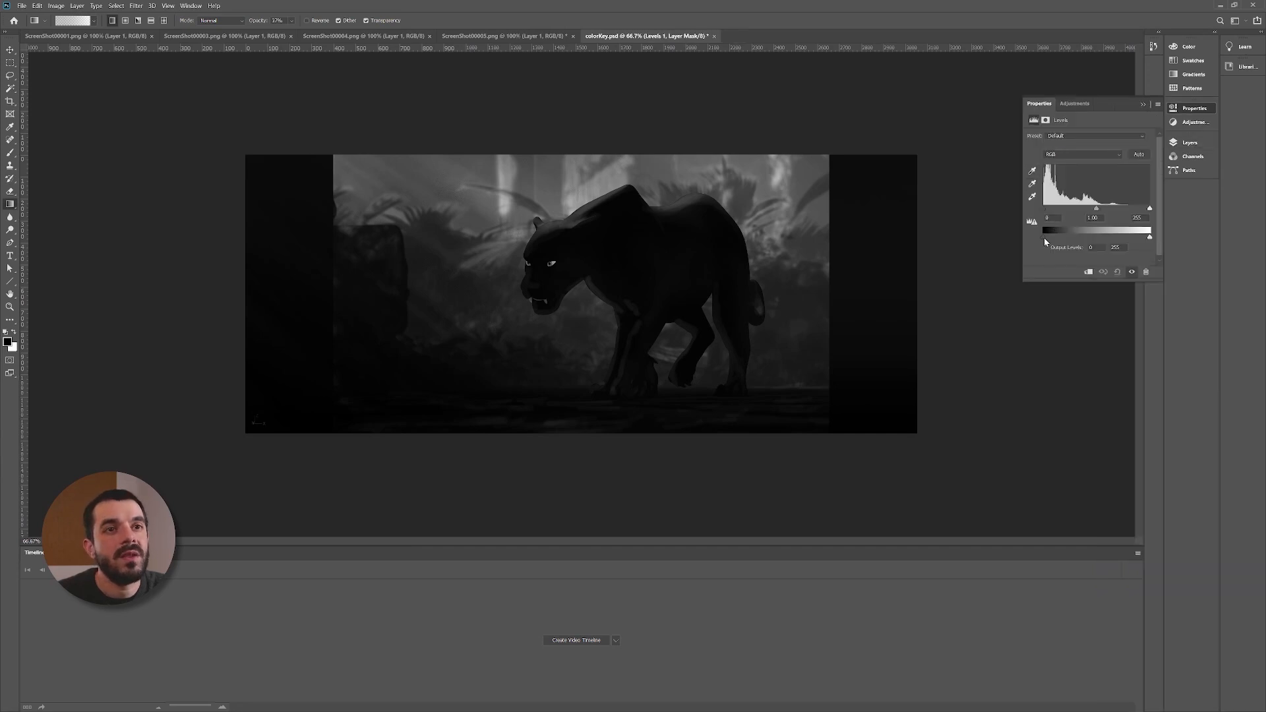
left_click_drag(1045, 239, 1047, 234)
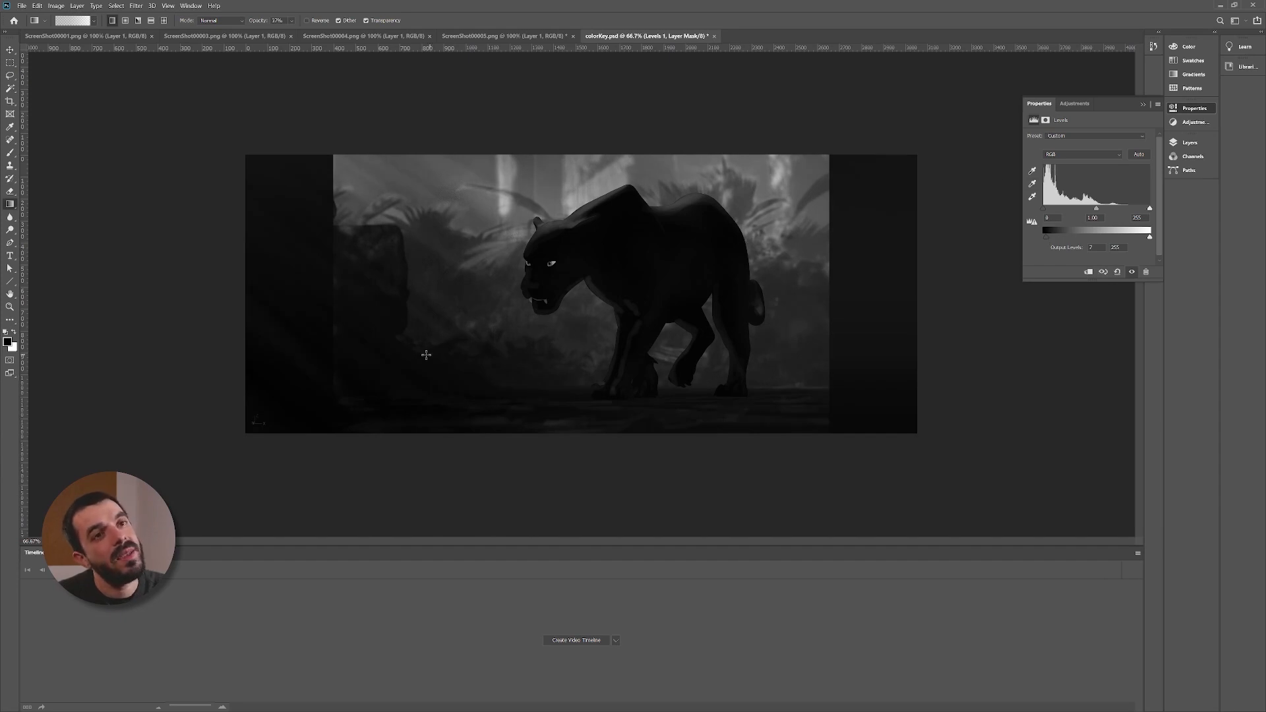
Step: Hide the Black & White adjustment and compare the colored picture with and without the Levels adjustment
left_click(1193, 141)
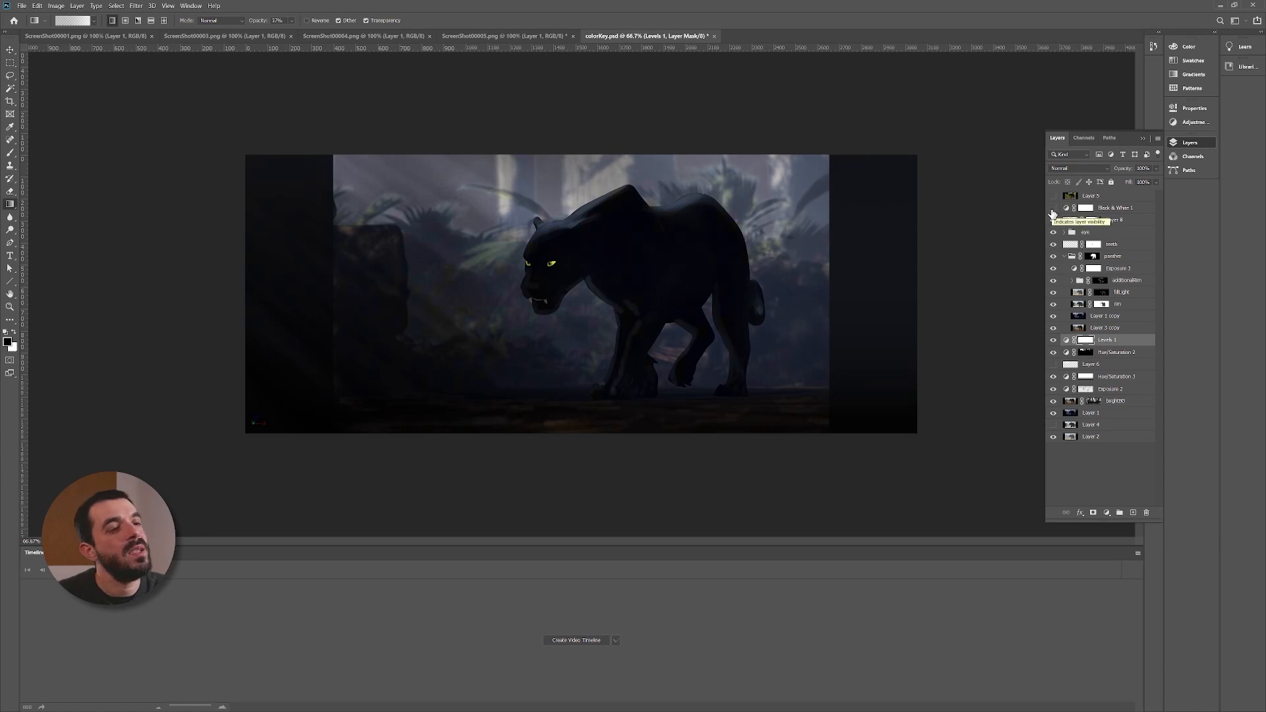
left_click(1053, 340)
left_click(1054, 340)
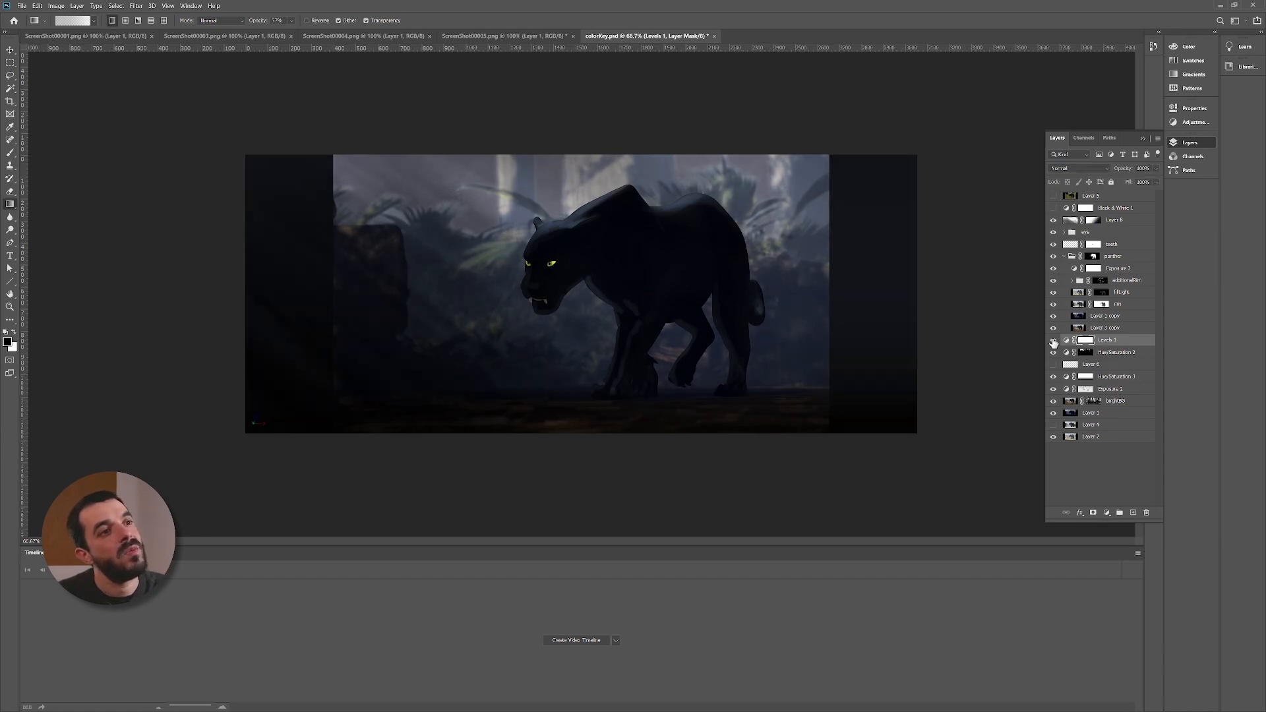
Step: Show the Black & White adjustment, copy Levels 1 to the top of the panther group, and raise the copy's black input level slightly
left_click(1053, 340)
left_click(1054, 339)
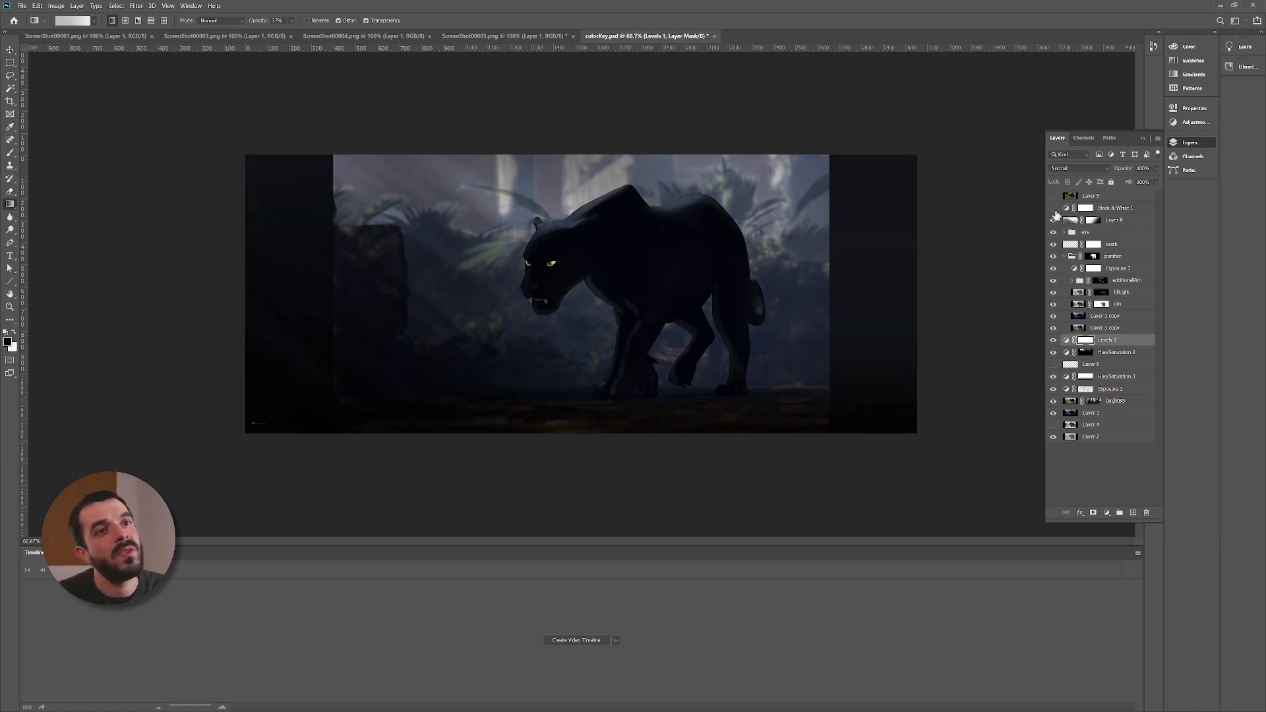
left_click(1053, 208)
left_click_drag(1088, 336, 1102, 340)
left_click_drag(1101, 269, 1098, 270)
double_click(1075, 268)
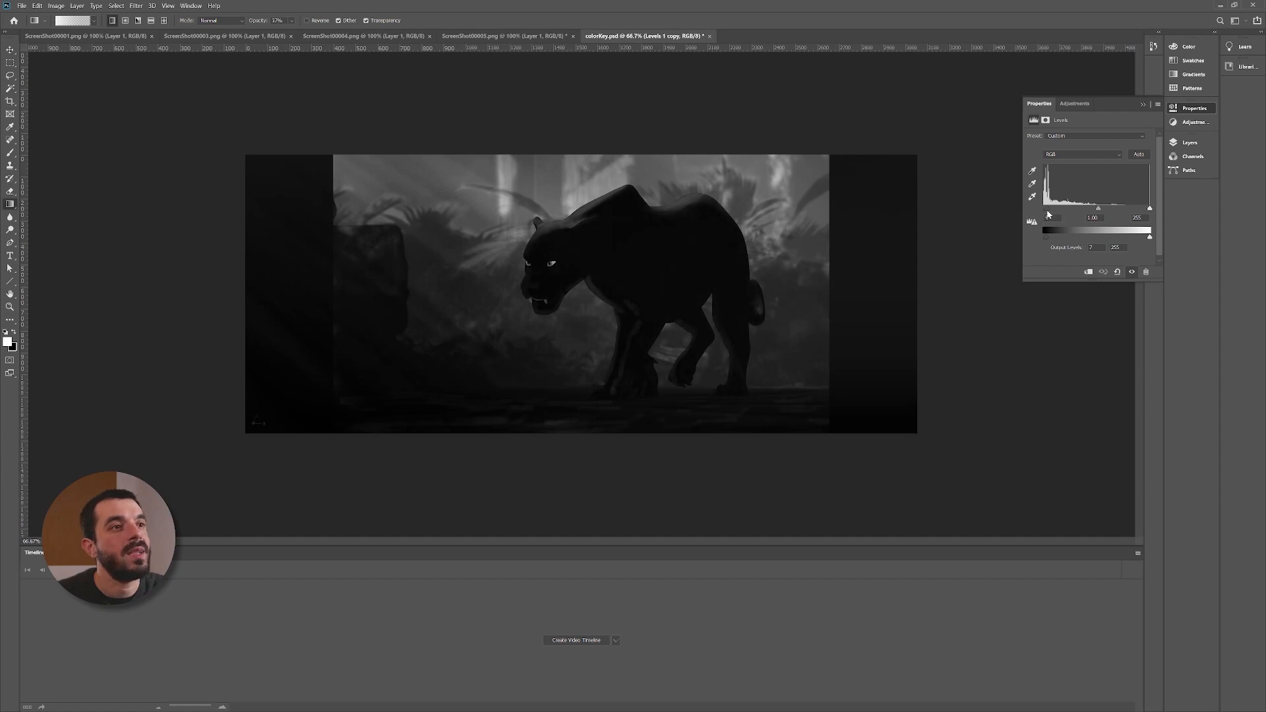
left_click_drag(1046, 211, 1049, 211)
left_click(1183, 144)
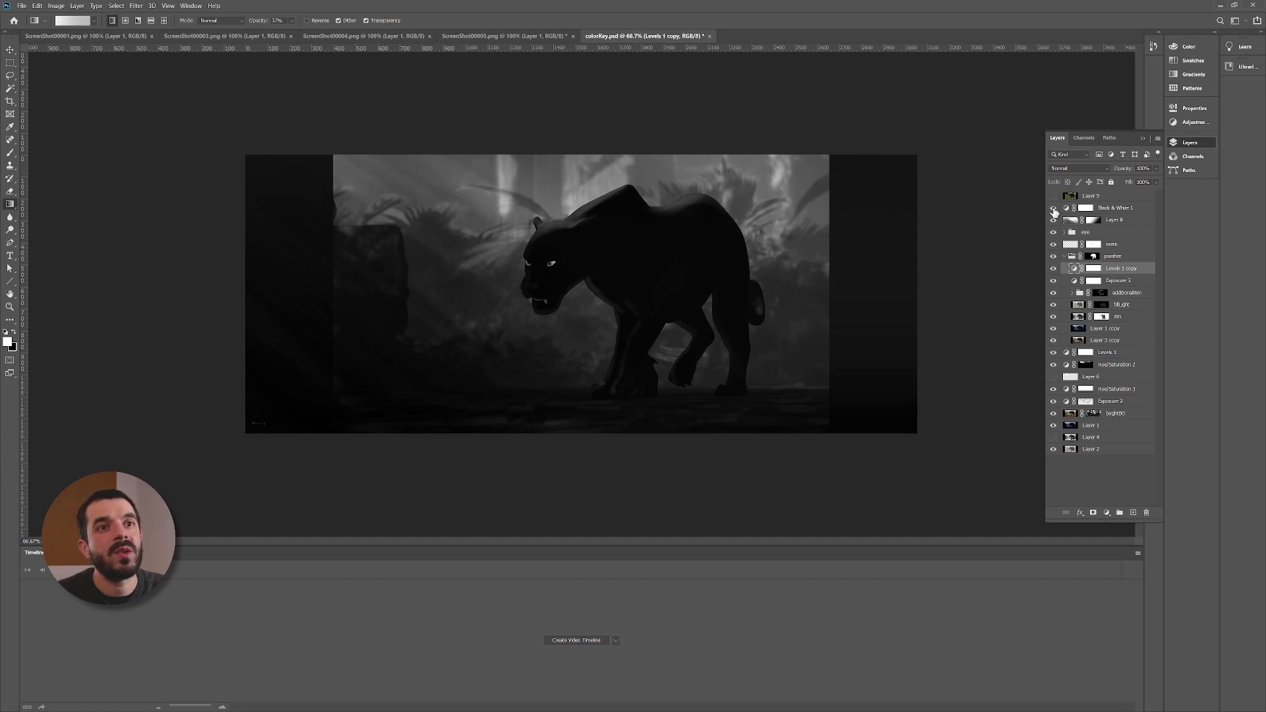
Step: Hide the Black & White adjustment and compare the colored panther with and without the copied Levels adjustment
left_click(1053, 209)
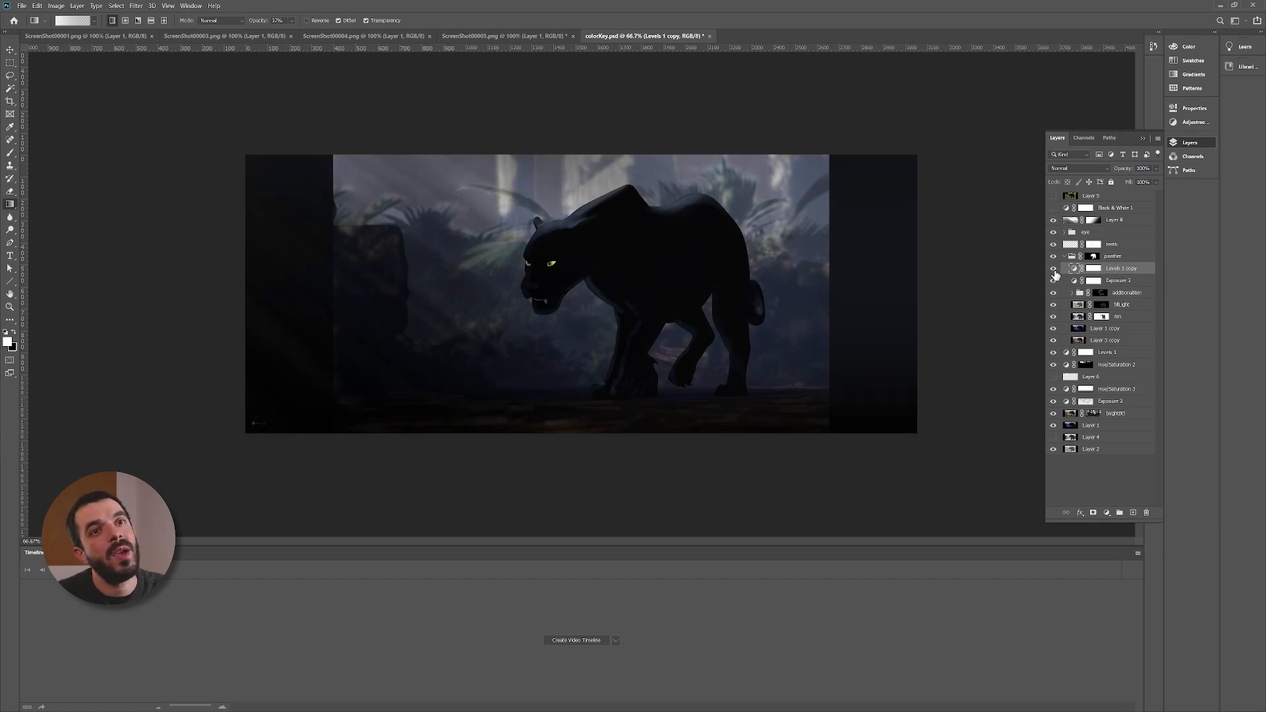
left_click(1054, 269)
left_click(1053, 271)
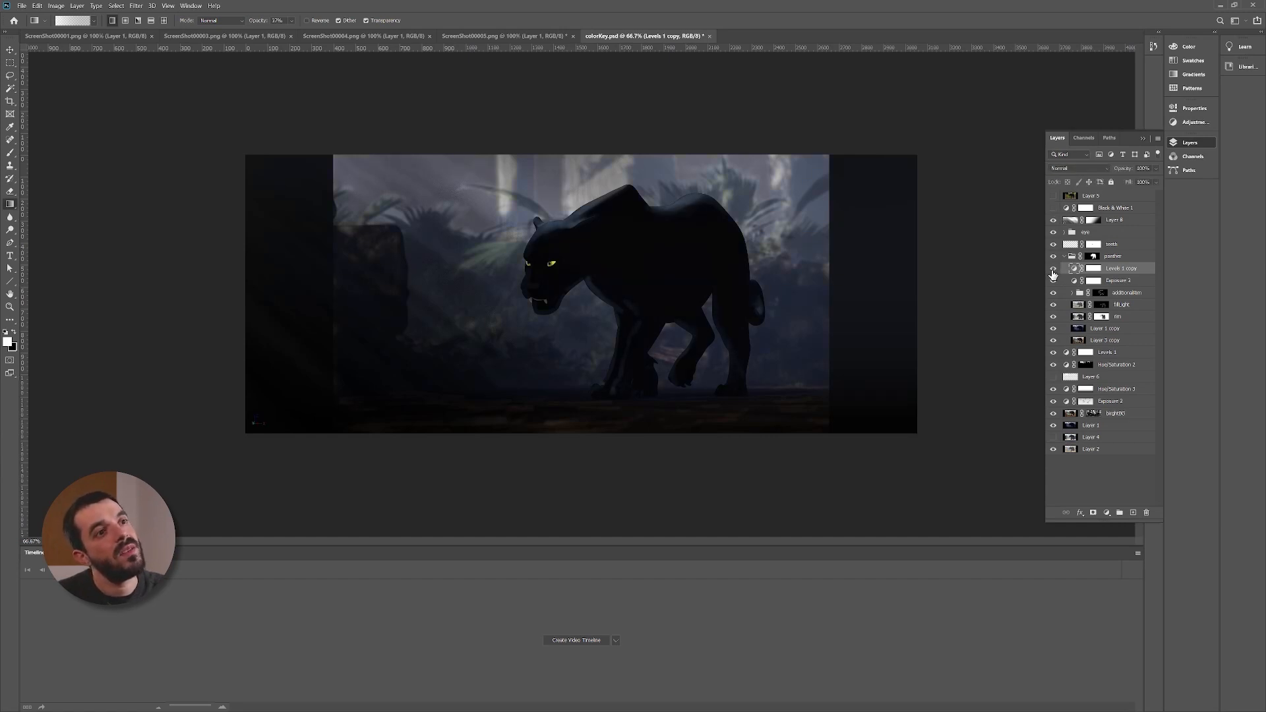
left_click(1054, 270)
left_click(1053, 270)
left_click(1053, 270)
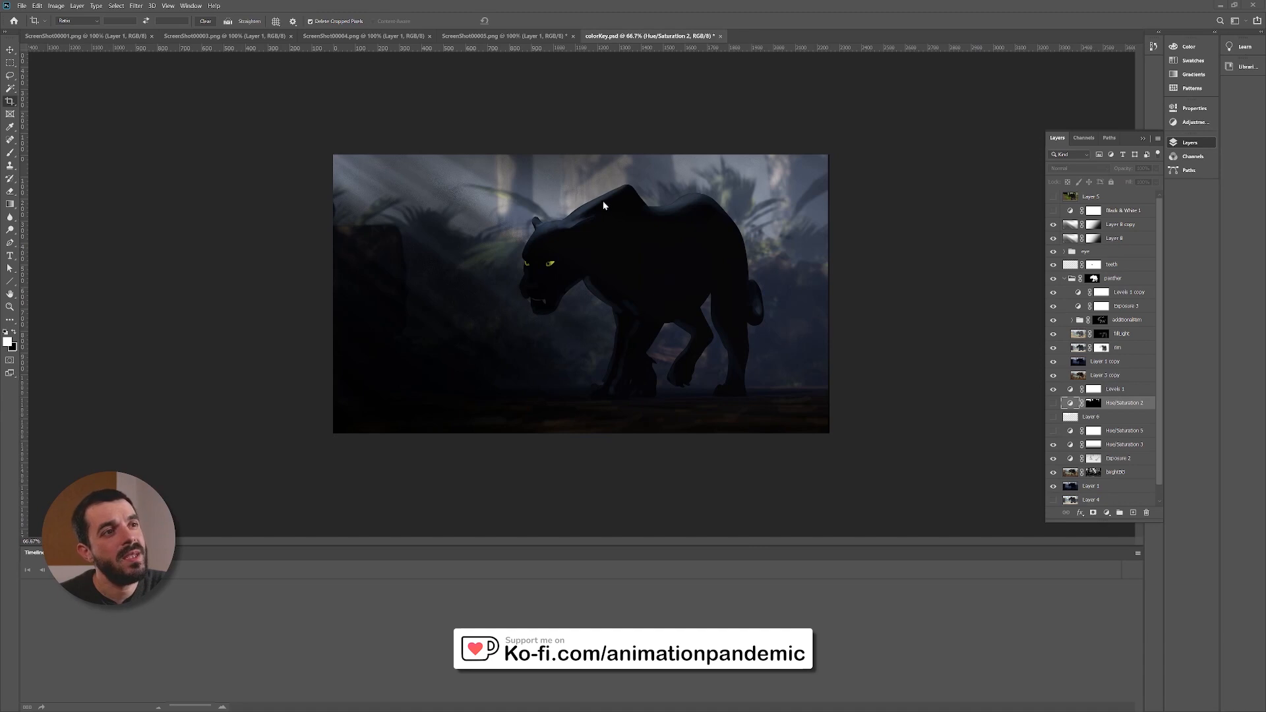
Step: Show the upper Hue/Saturation adjustment below Layer 6 and lower its opacity to roughly half, checking its effect on the picture
left_click(1053, 431)
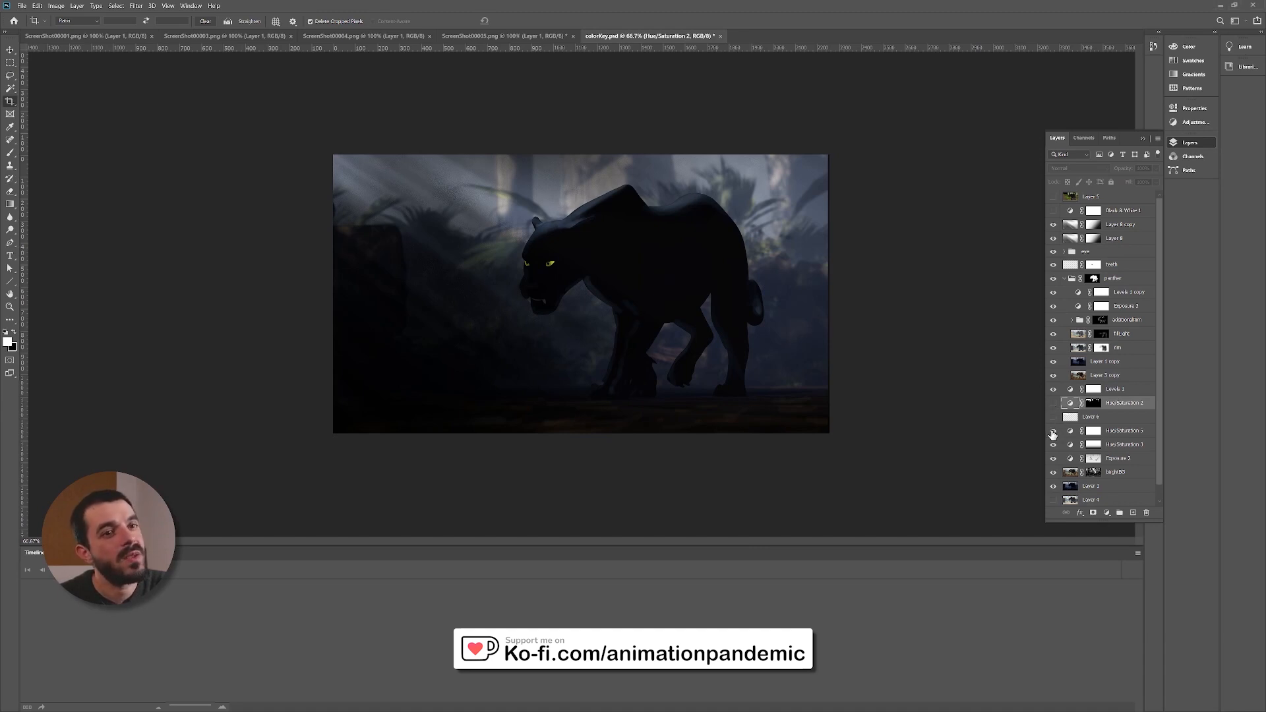
left_click(1125, 432)
left_click(1155, 169)
left_click_drag(1156, 179, 1134, 184)
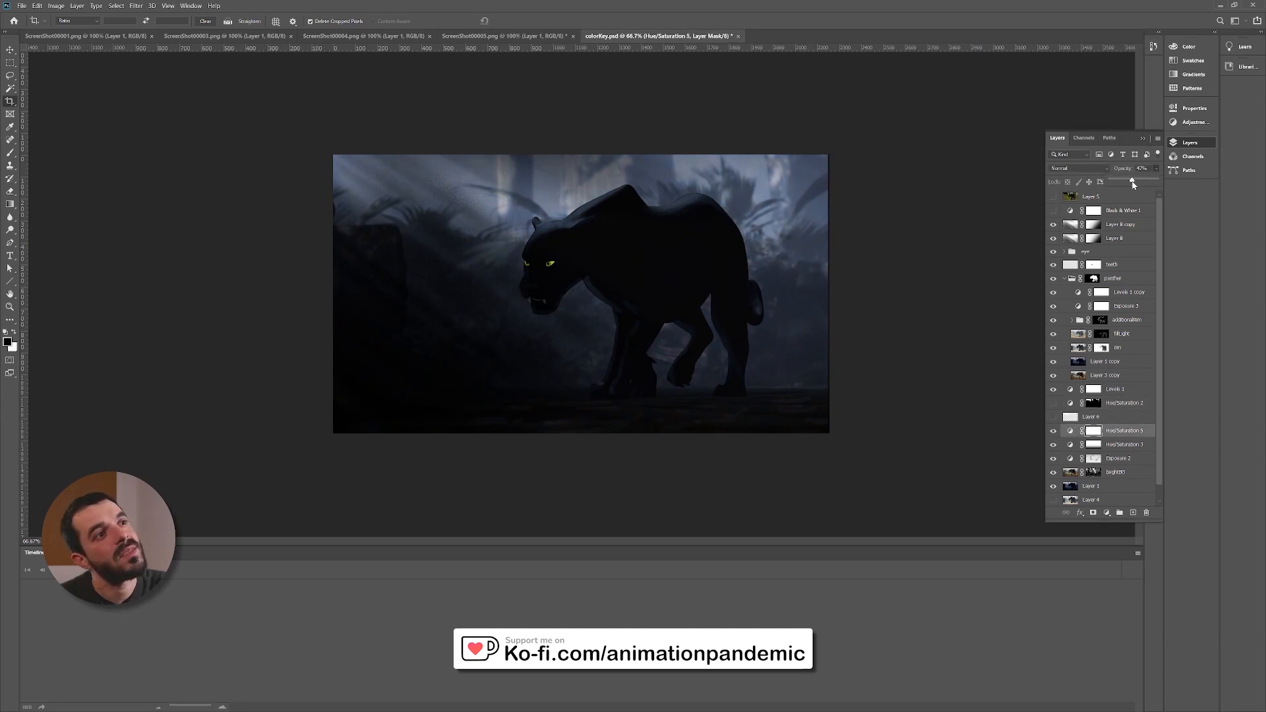
left_click(1053, 434)
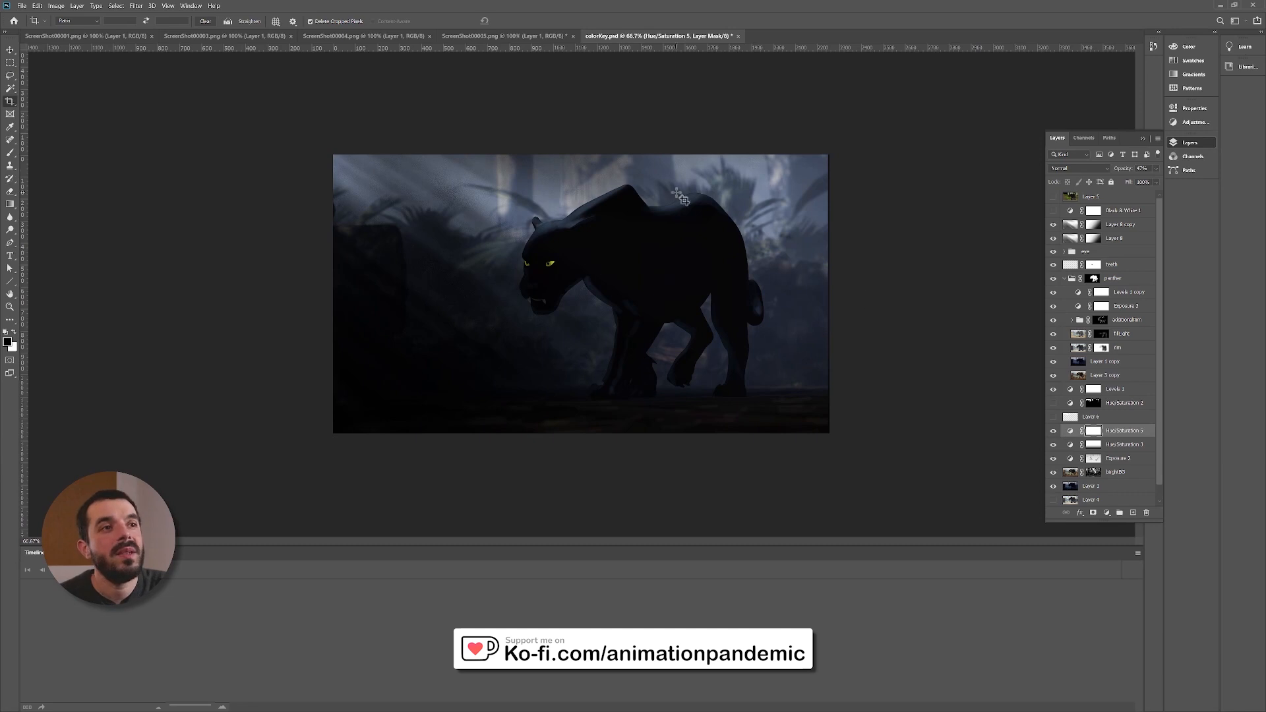
Step: Show the Hue/Saturation 2 adjustment and compare the background with and without it
left_click(1053, 403)
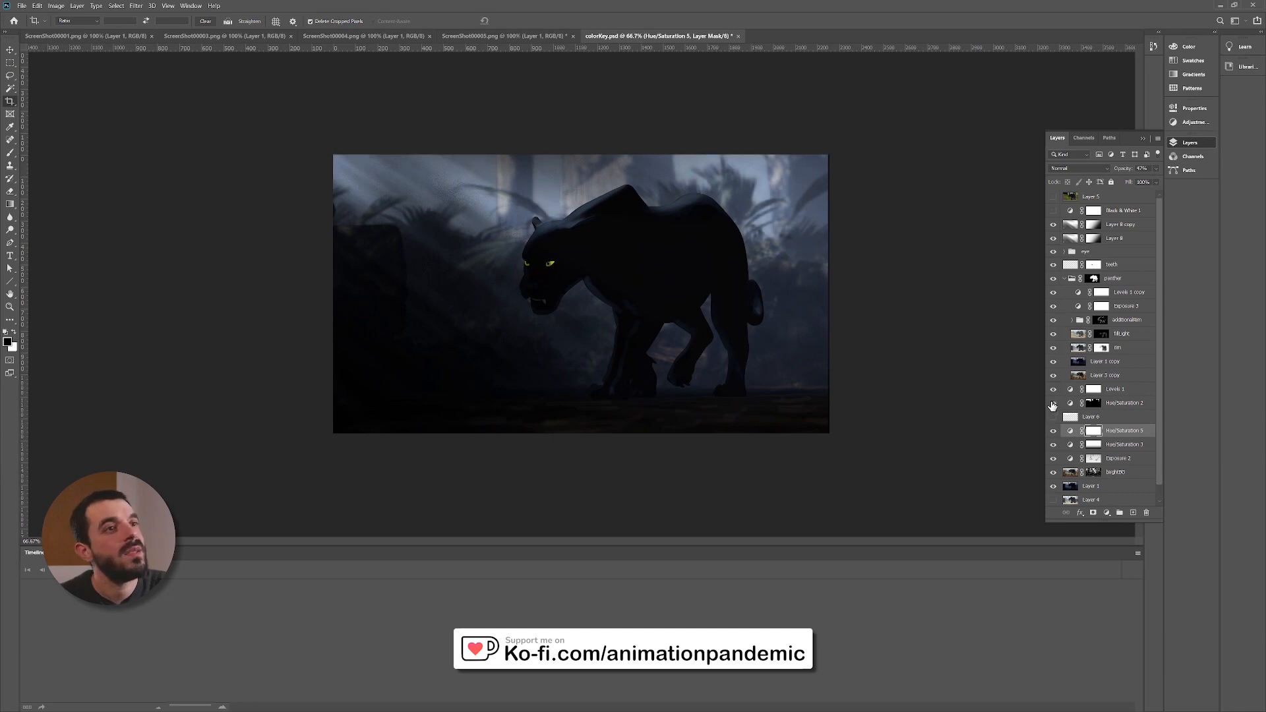
left_click(1053, 403)
left_click(1052, 403)
left_click(1053, 403)
left_click(1053, 403)
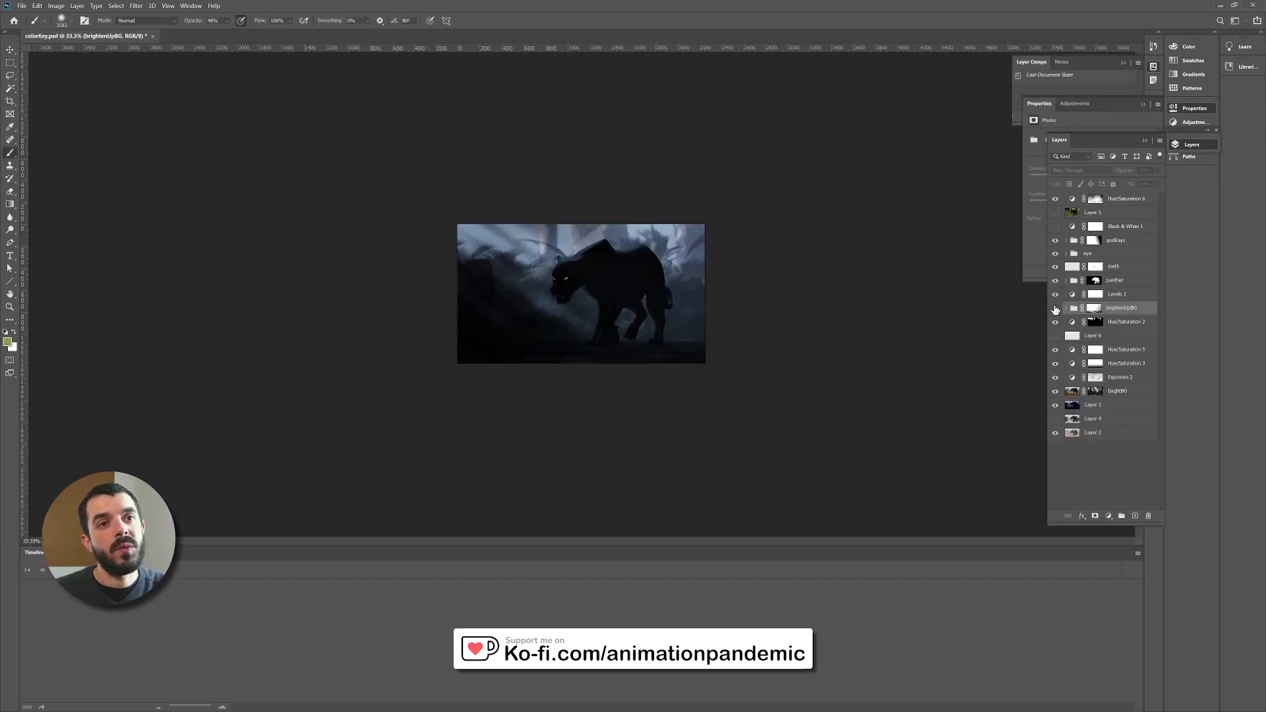
Step: Compare the picture with the brightenUpBG group hidden and shown
left_click(1055, 308)
left_click(1055, 308)
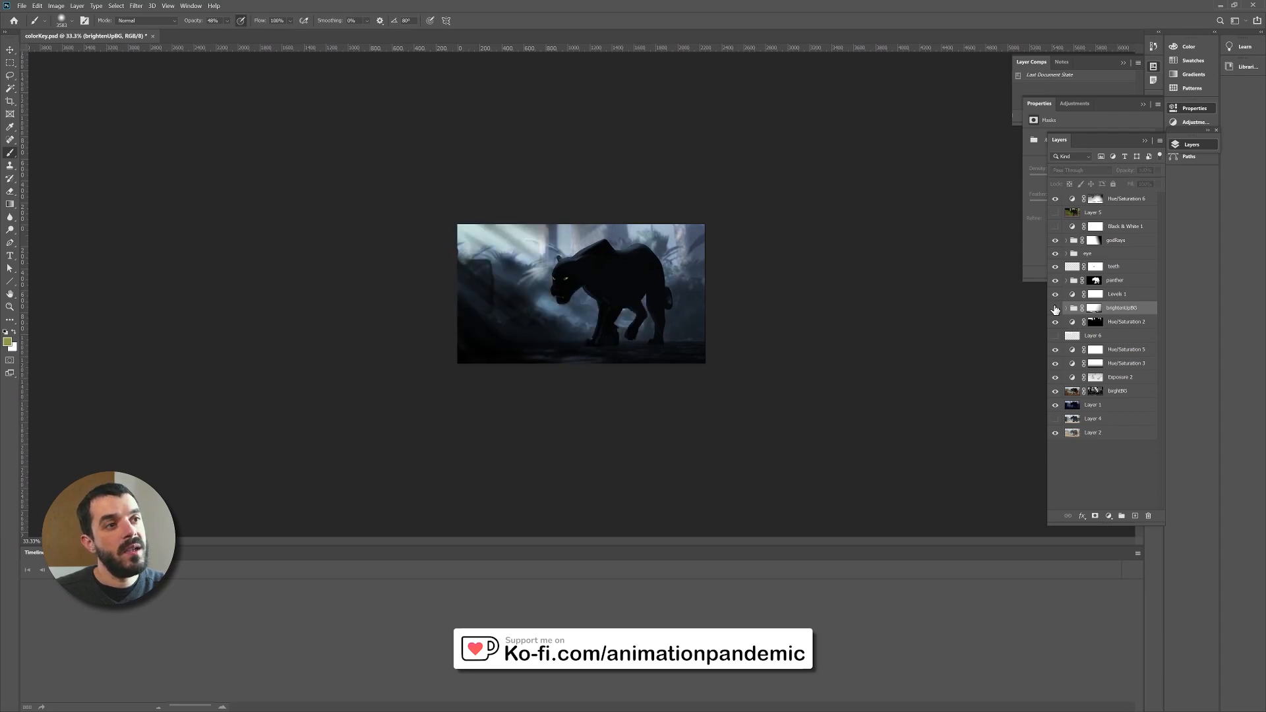
left_click(1055, 308)
left_click(1055, 308)
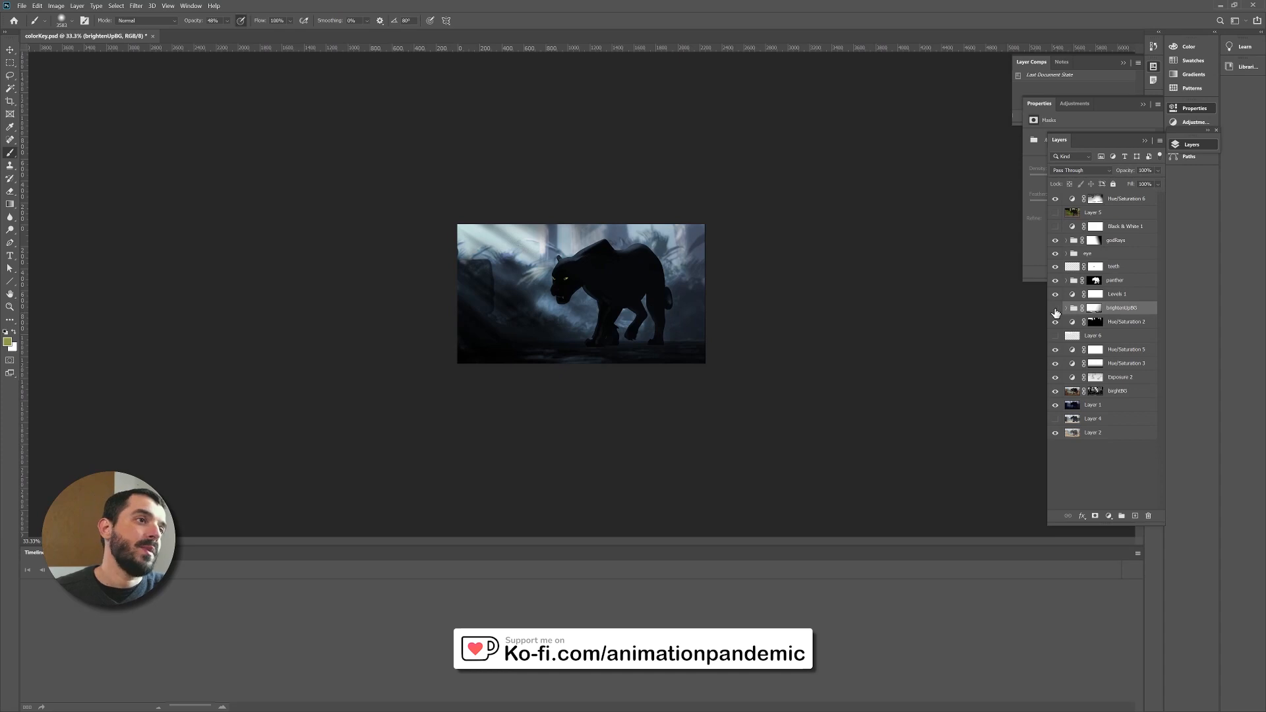
left_click(1055, 308)
left_click(1055, 308)
left_click(1055, 308)
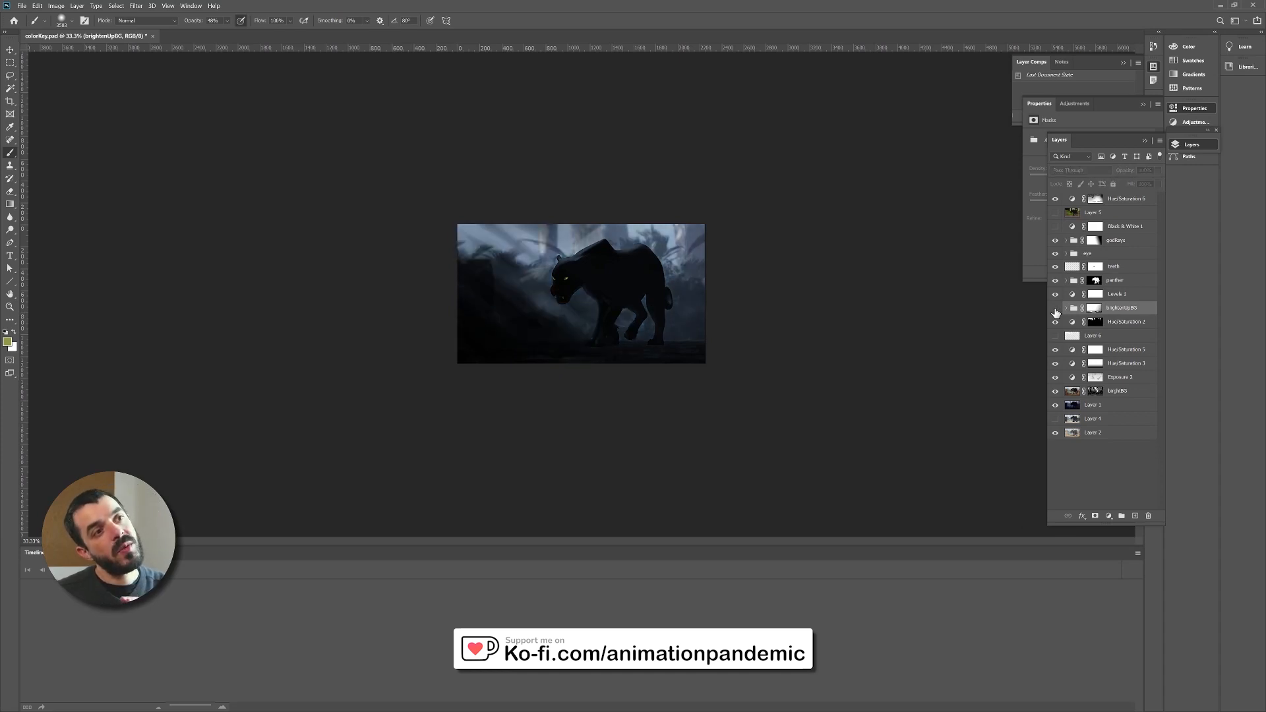
left_click(1055, 308)
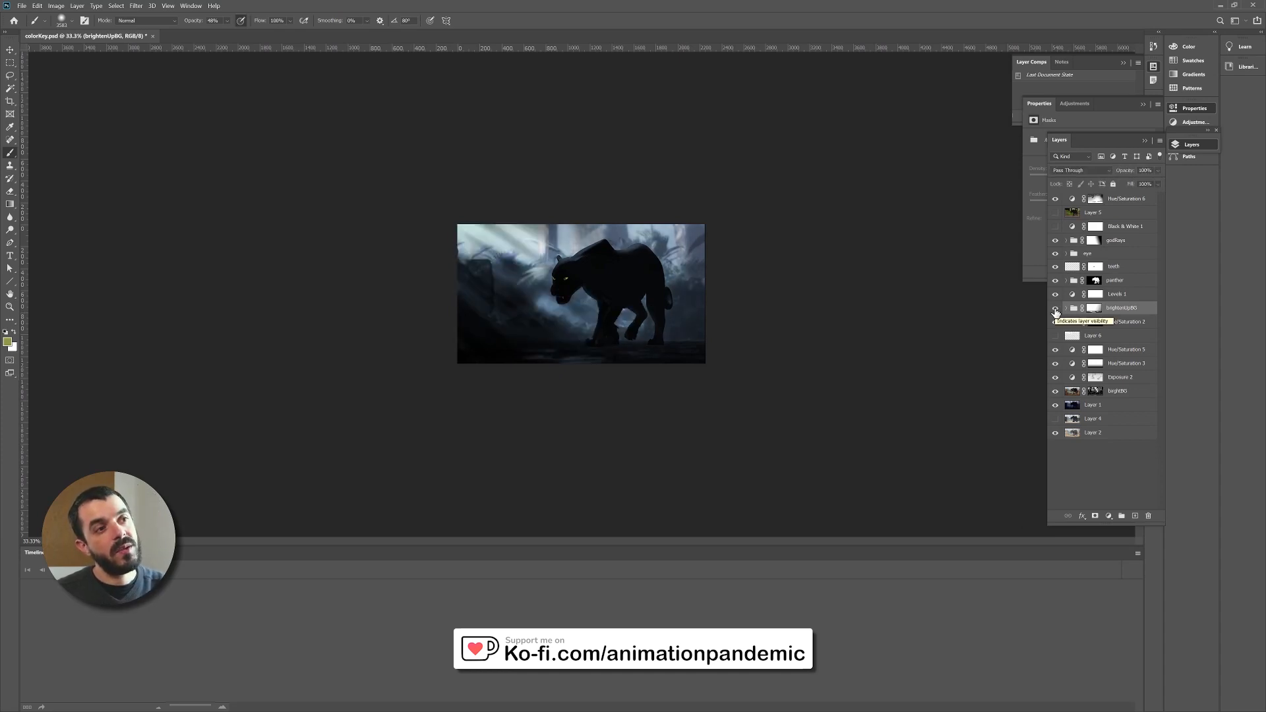
Step: Compare the panther's readability with and without the brightenUpBG group at full and thumbnail size
key("ctrl+plus")
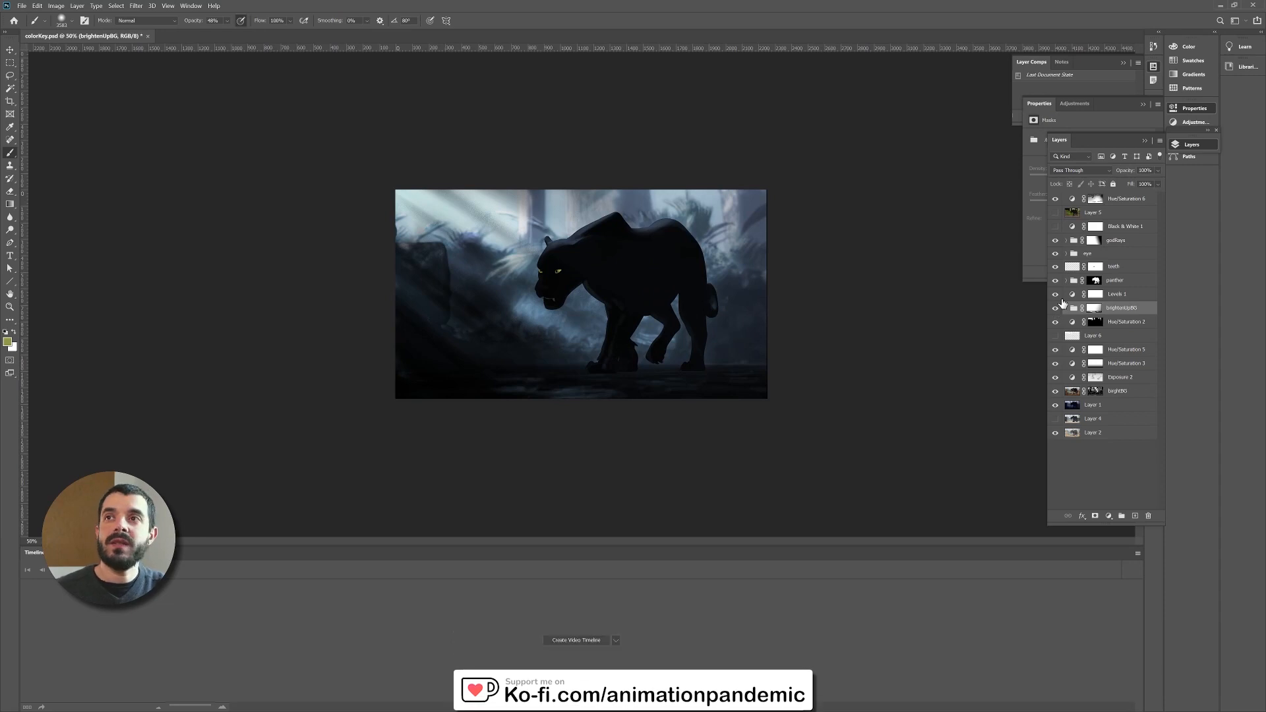
key("ctrl+plus")
key("ctrl+plus")
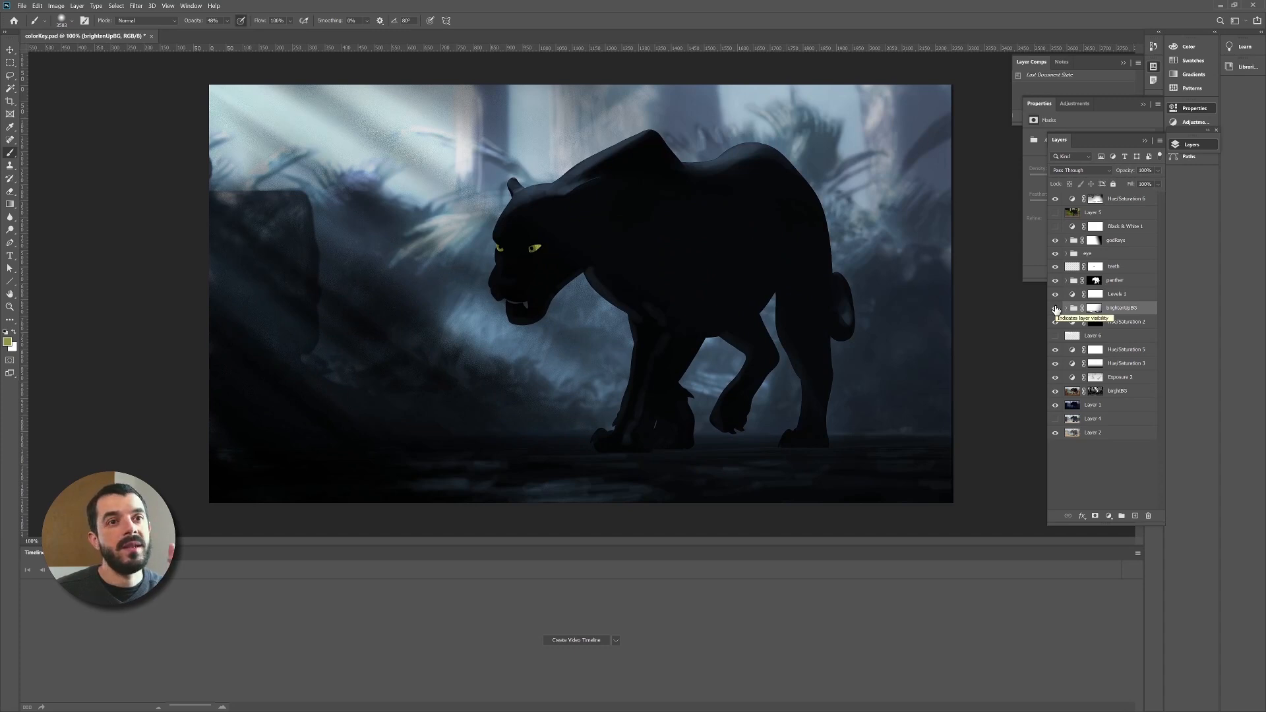
left_click(1056, 308)
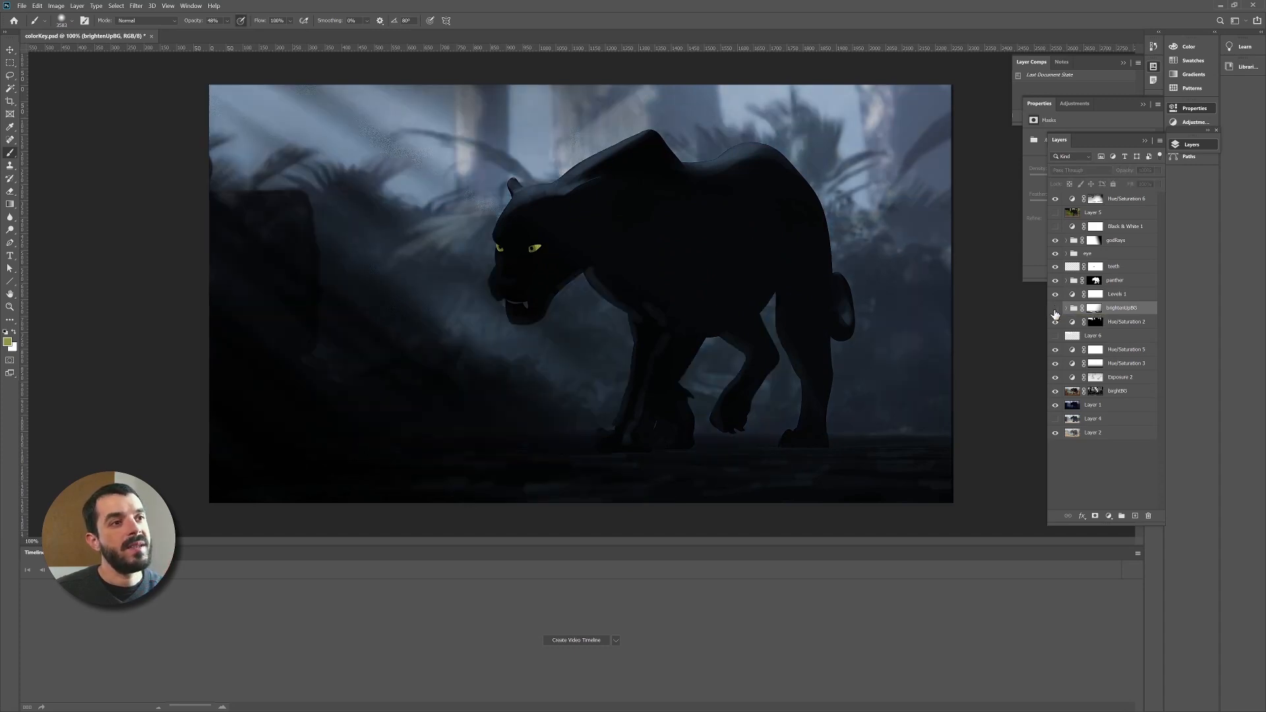
key("ctrl+minus")
key("ctrl+minus")
key("ctrl+minus")
key("ctrl+minus")
key("ctrl+minus")
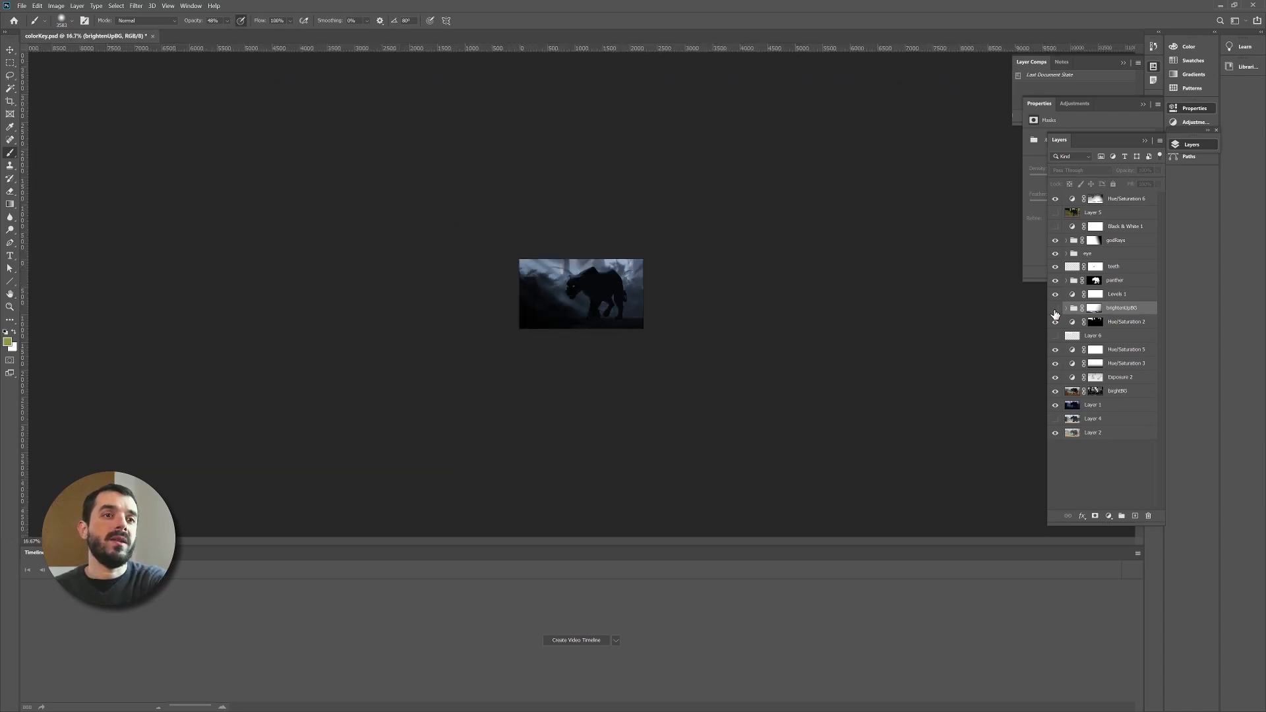
left_click(1056, 309)
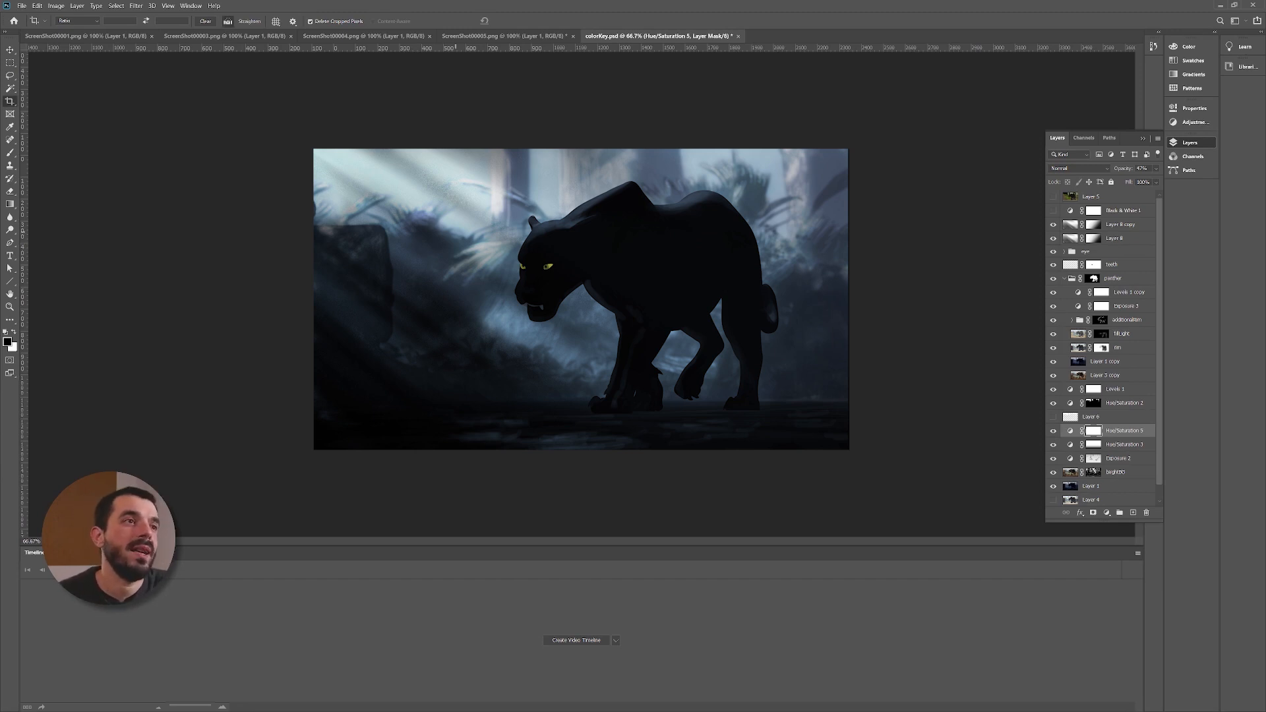
key("ctrl+plus")
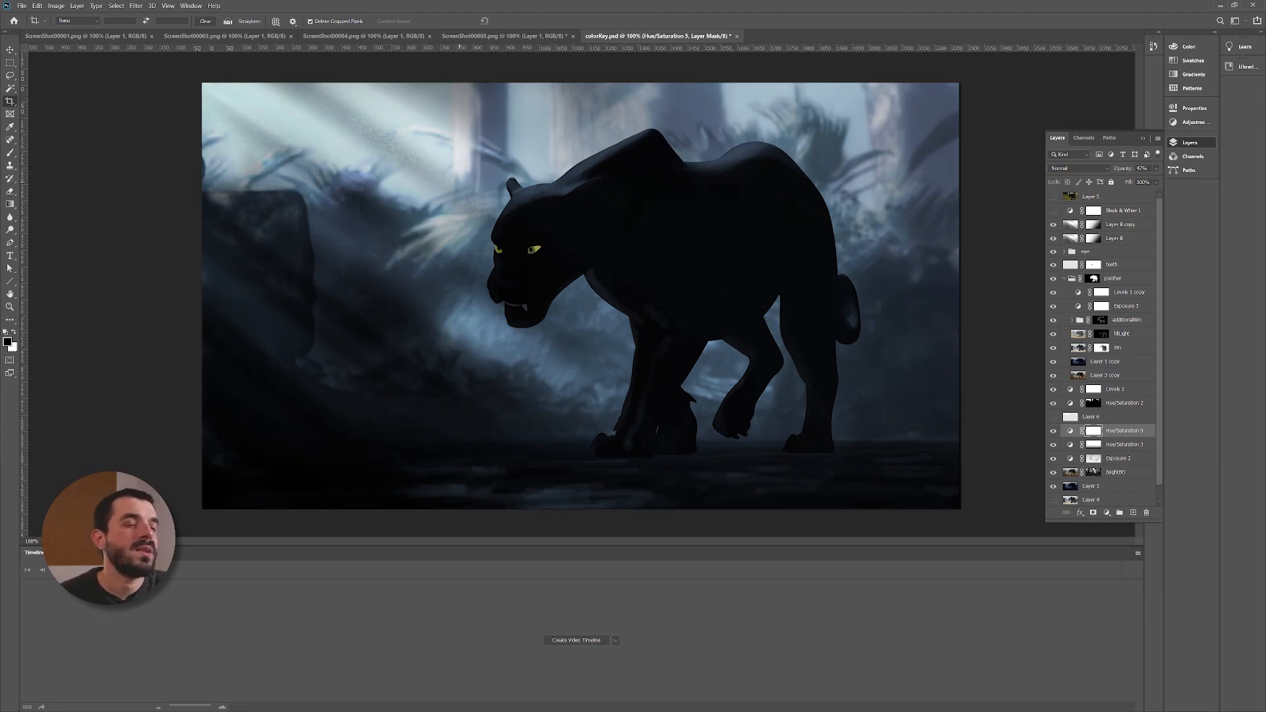
key("ctrl+minus")
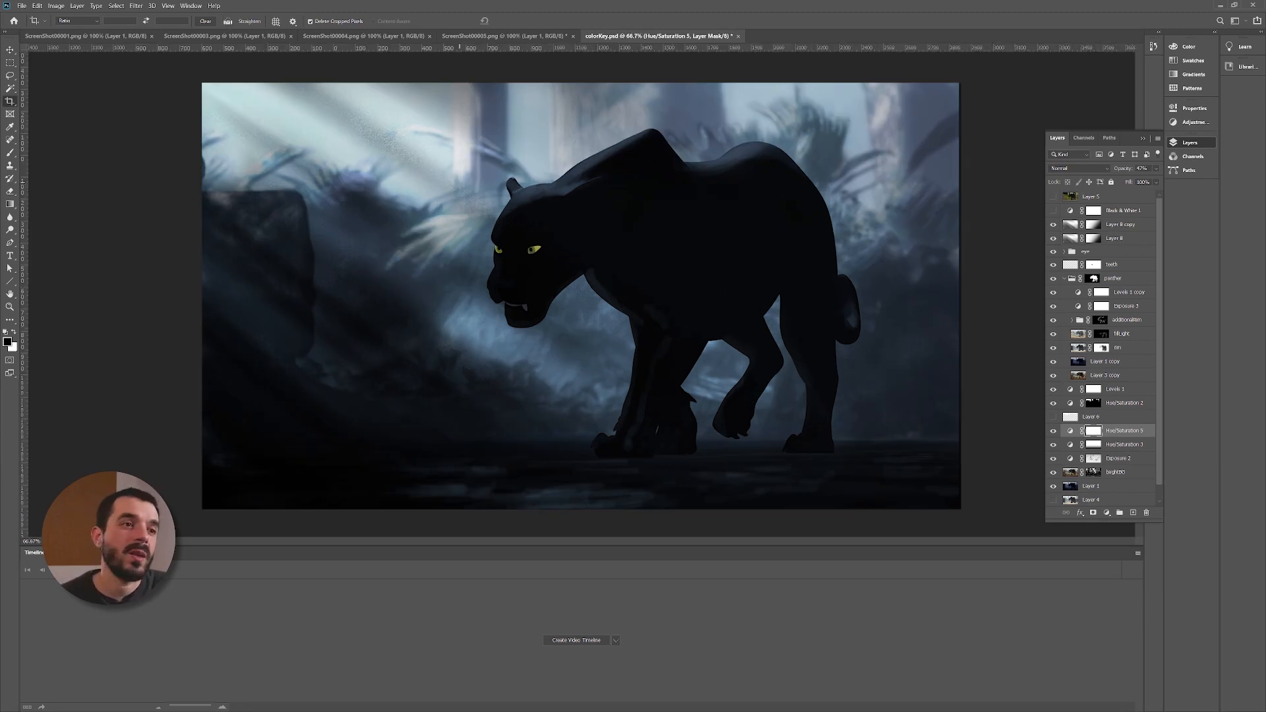
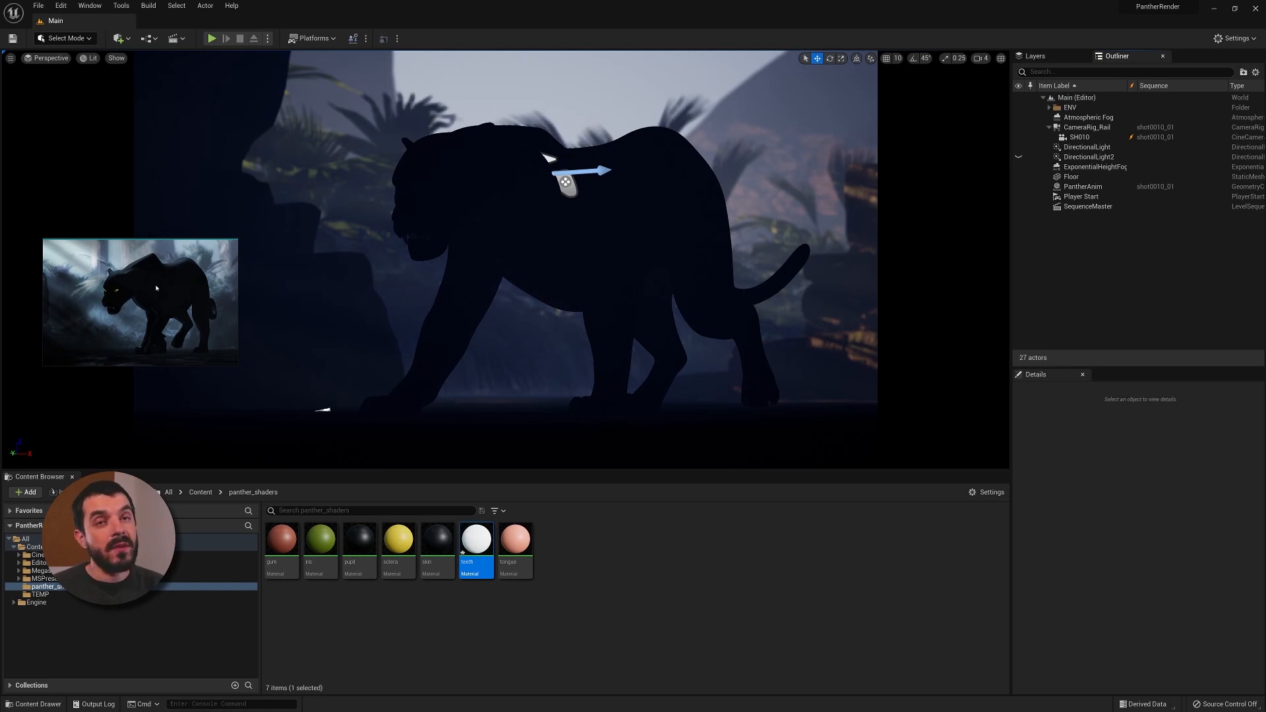
Step: Switch to Unreal Engine, bring the Sequencer window over the viewport and move the playhead to frame 333
left_click_drag(1265, 106, 537, 285)
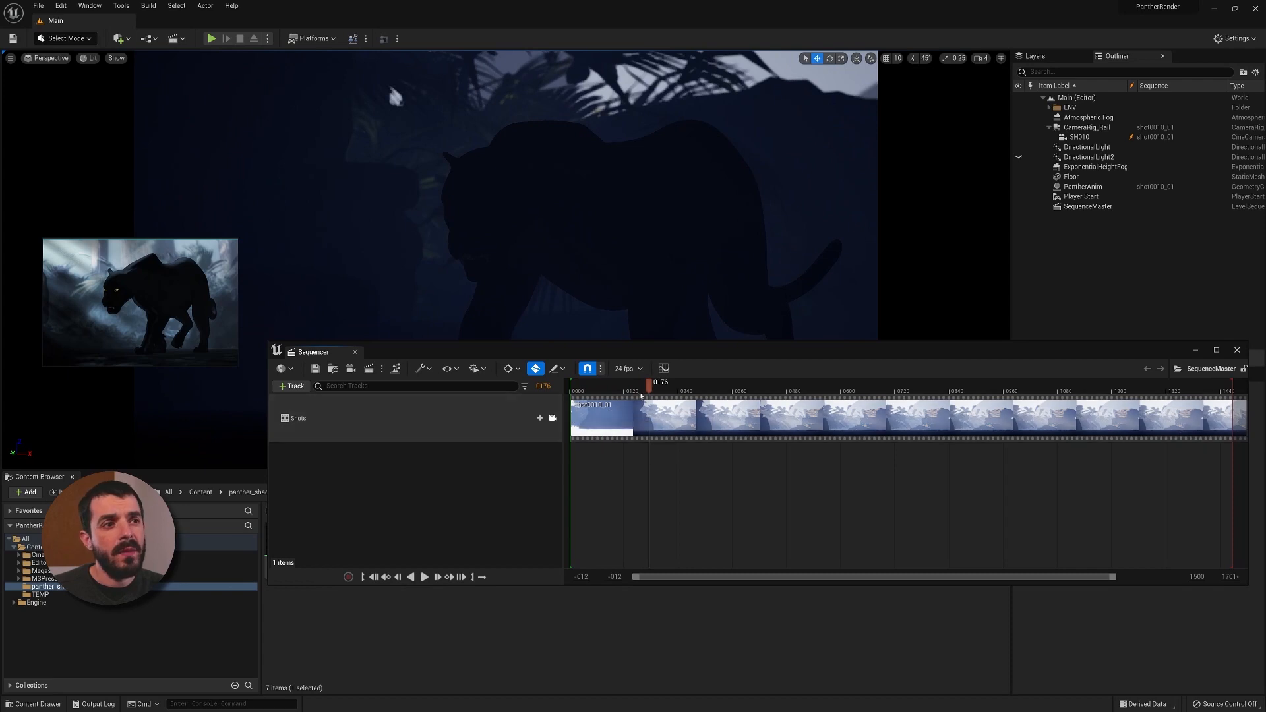
left_click_drag(650, 388, 721, 389)
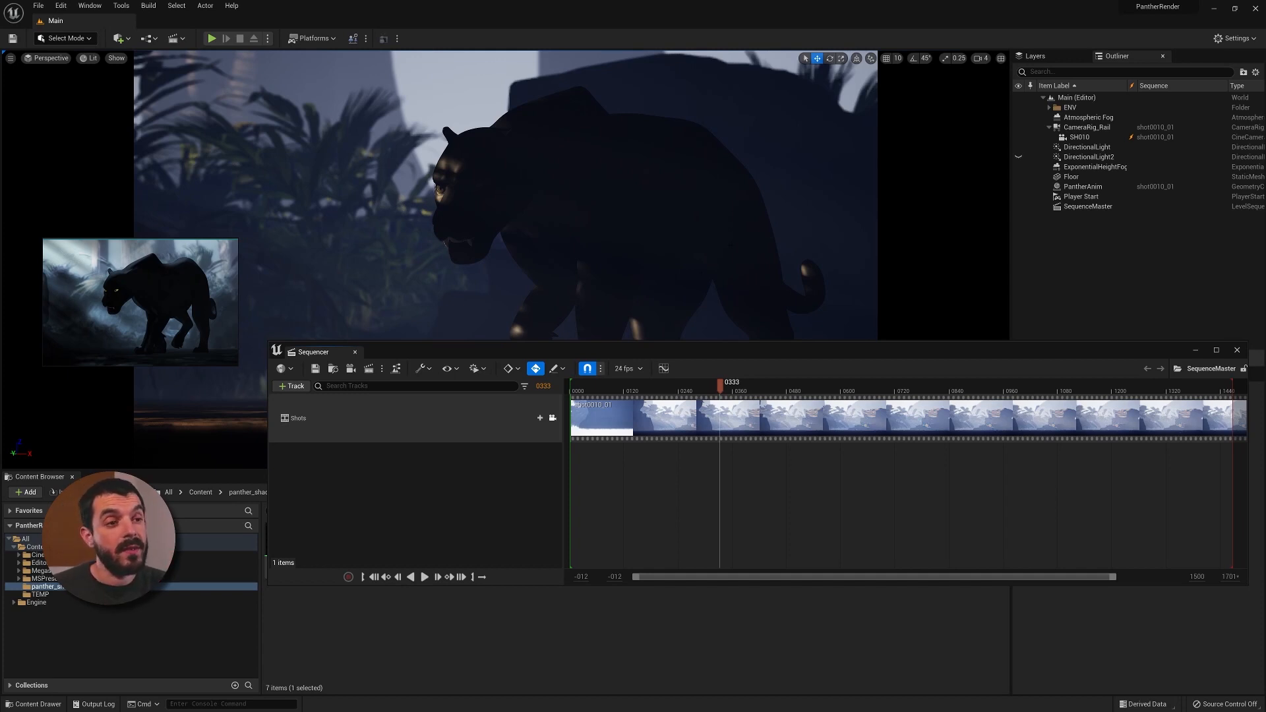
Step: Open the Movie Render Queue above the Sequencer and add SequenceMaster as a render job
left_click(89, 6)
mouse_move(135, 32)
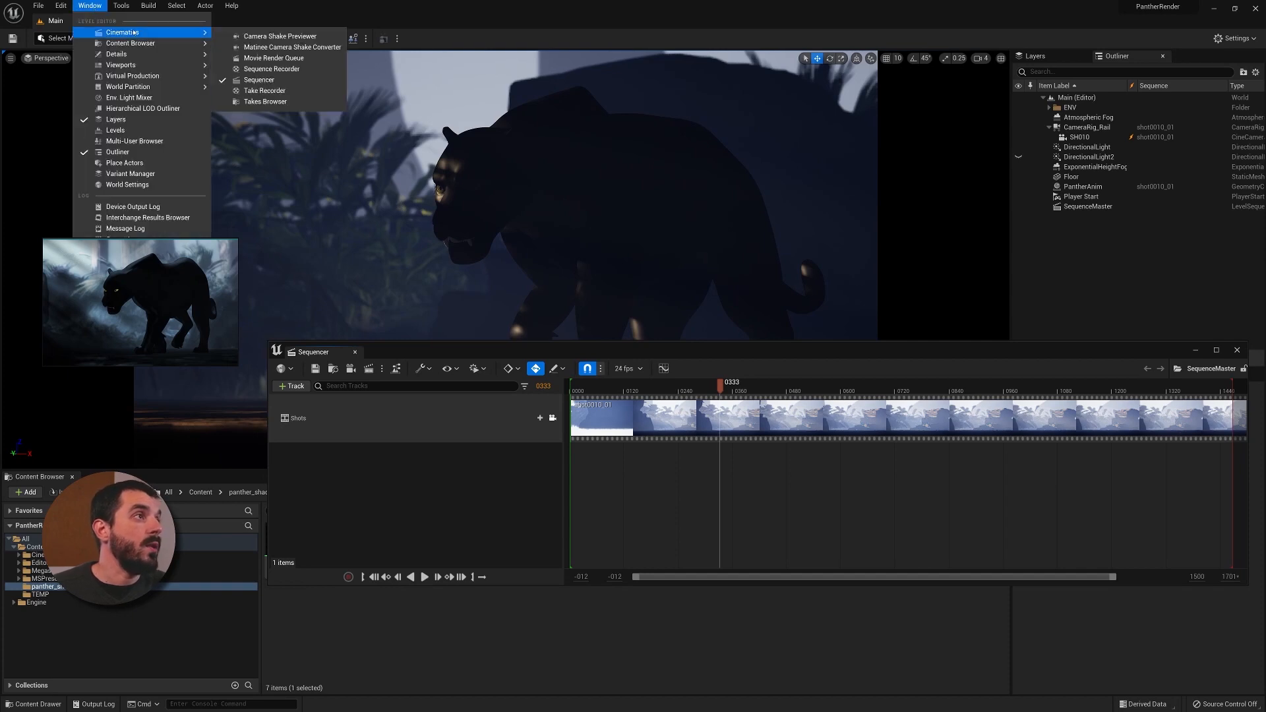
left_click(274, 58)
left_click_drag(438, 170, 848, 172)
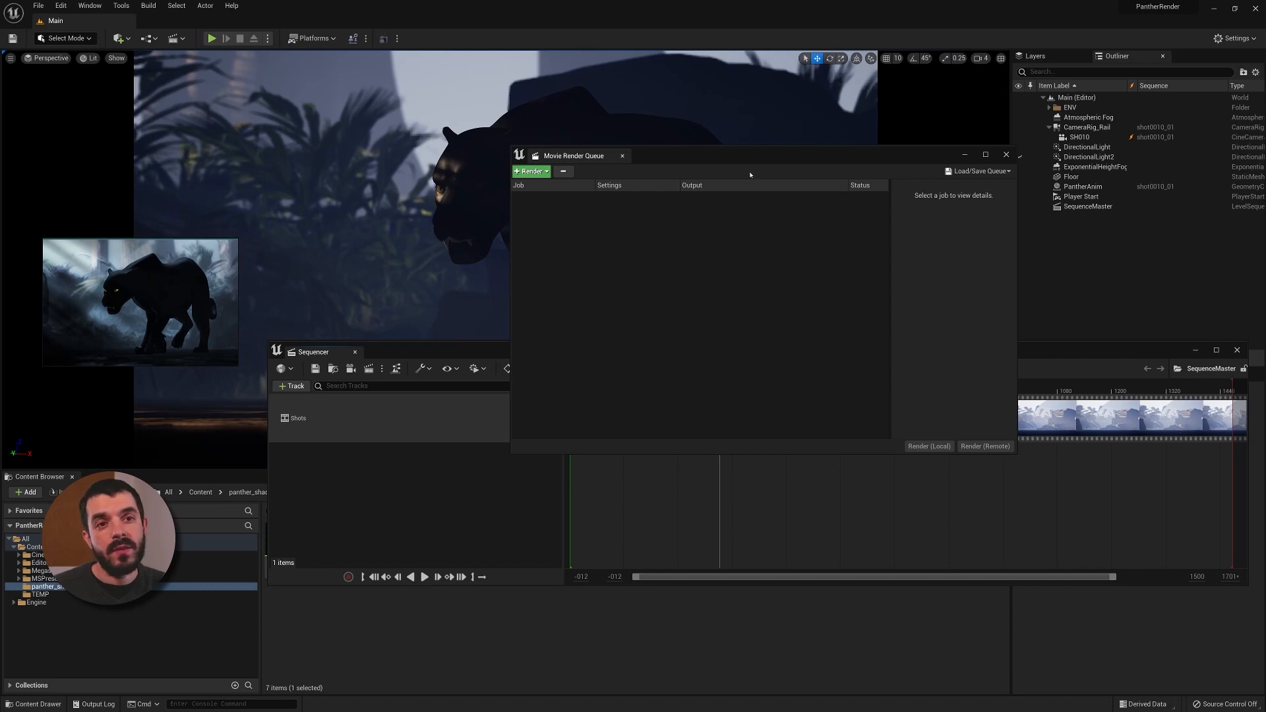
left_click_drag(750, 174, 735, 105)
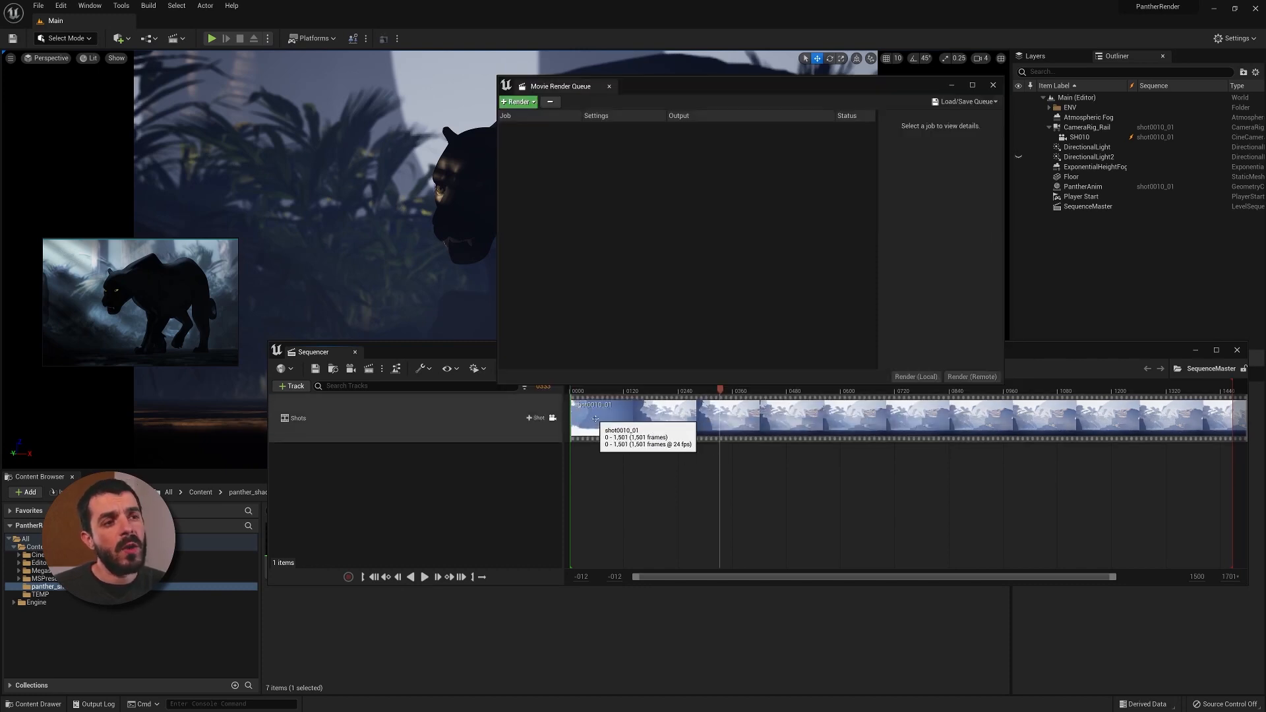
left_click(518, 103)
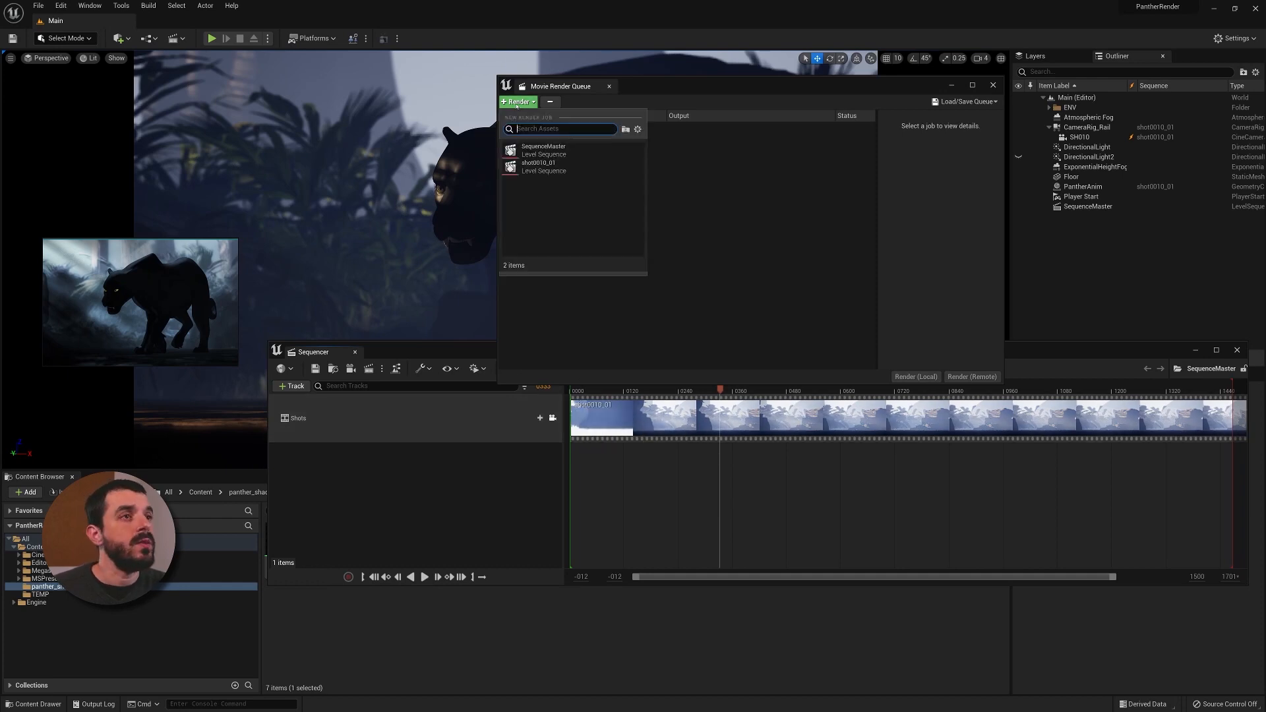
left_click(537, 153)
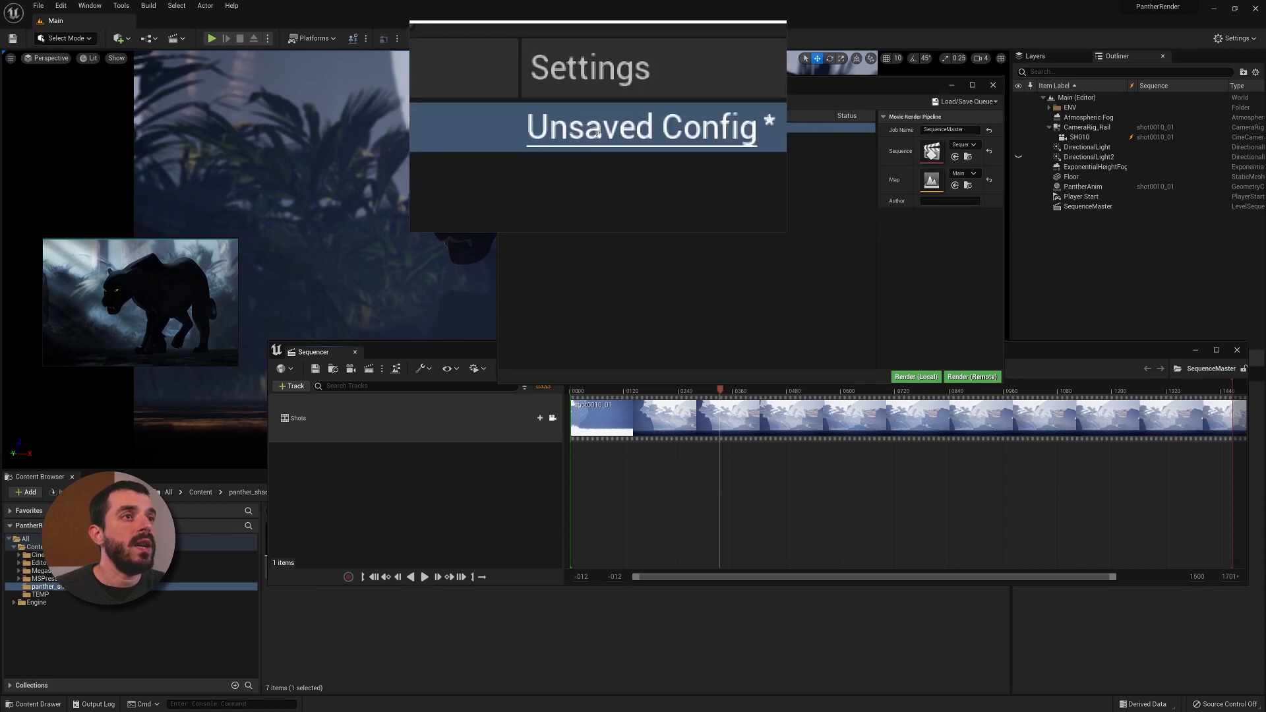
Step: Review the Deferred Rendering and Output settings in the SequenceMaster job's render configuration and accept it
left_click(597, 128)
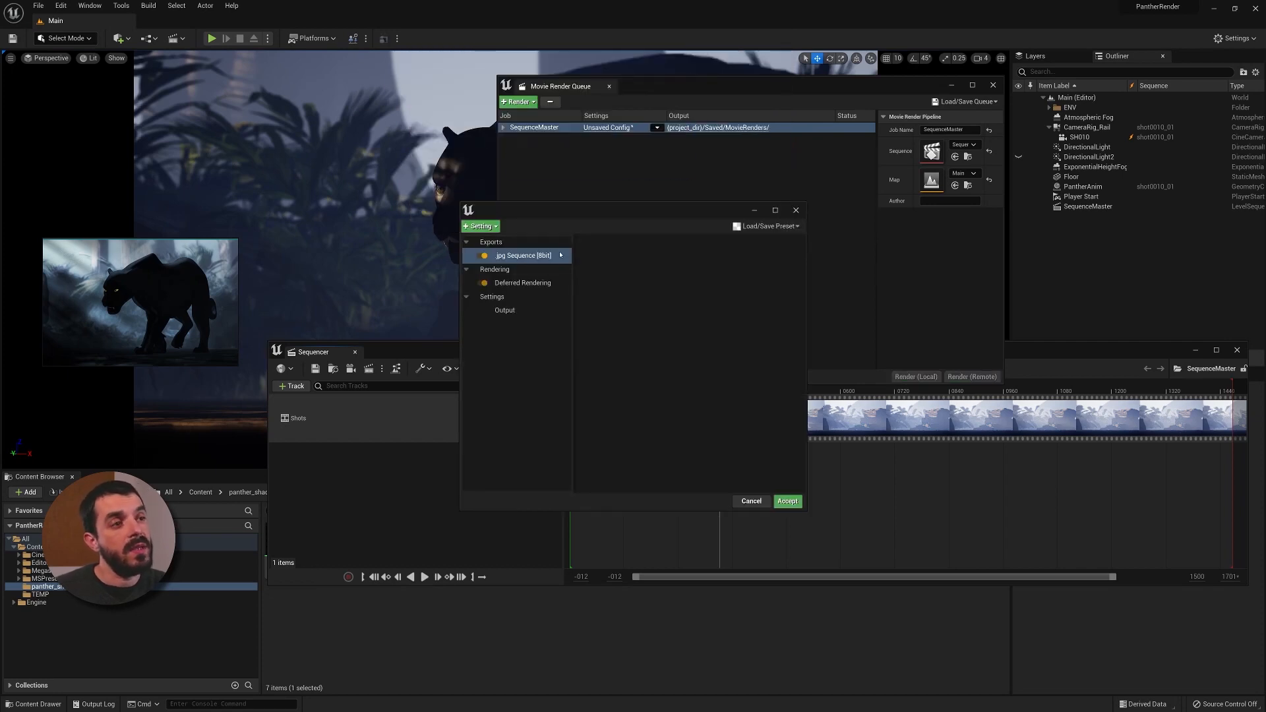
left_click(518, 282)
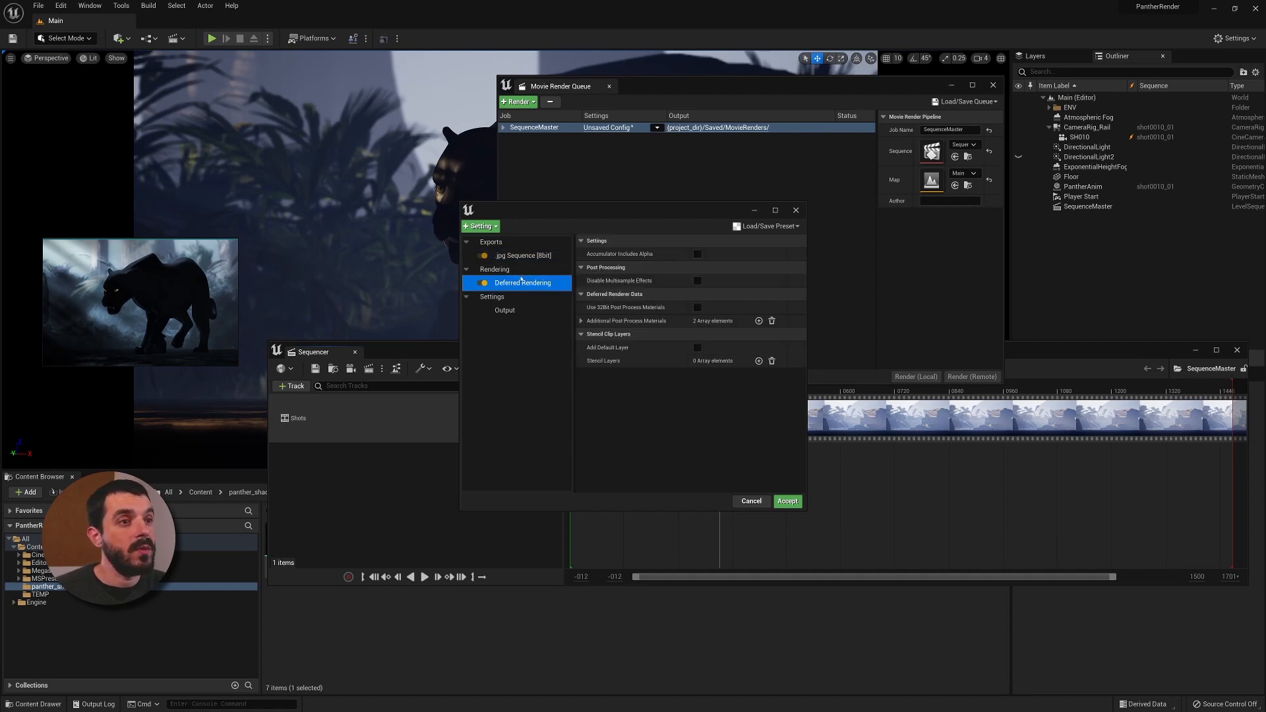
left_click(521, 310)
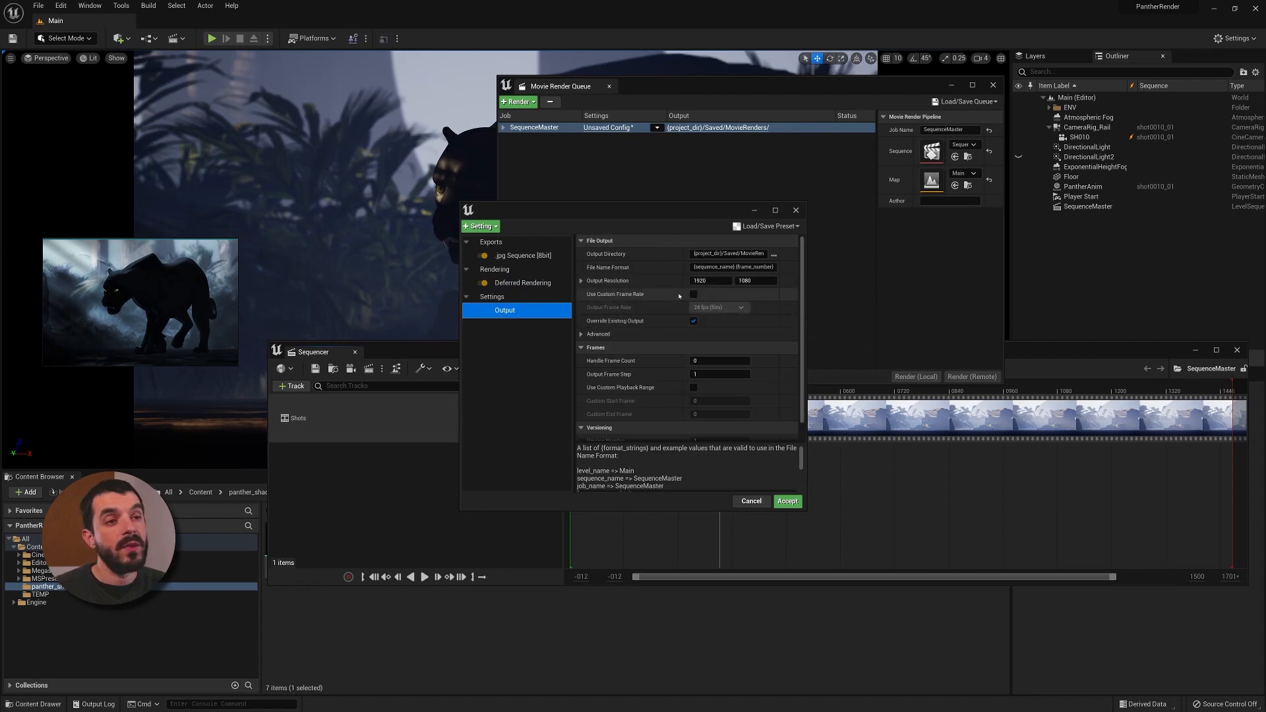
left_click(728, 255)
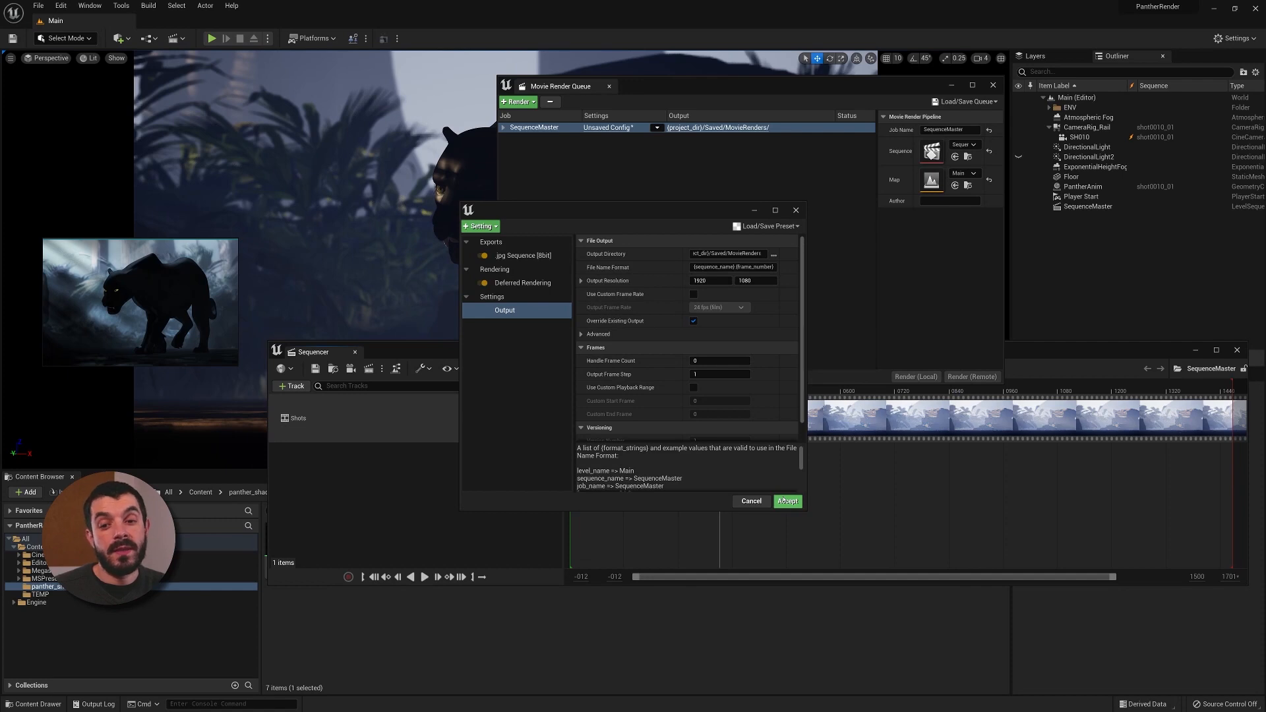
left_click(785, 501)
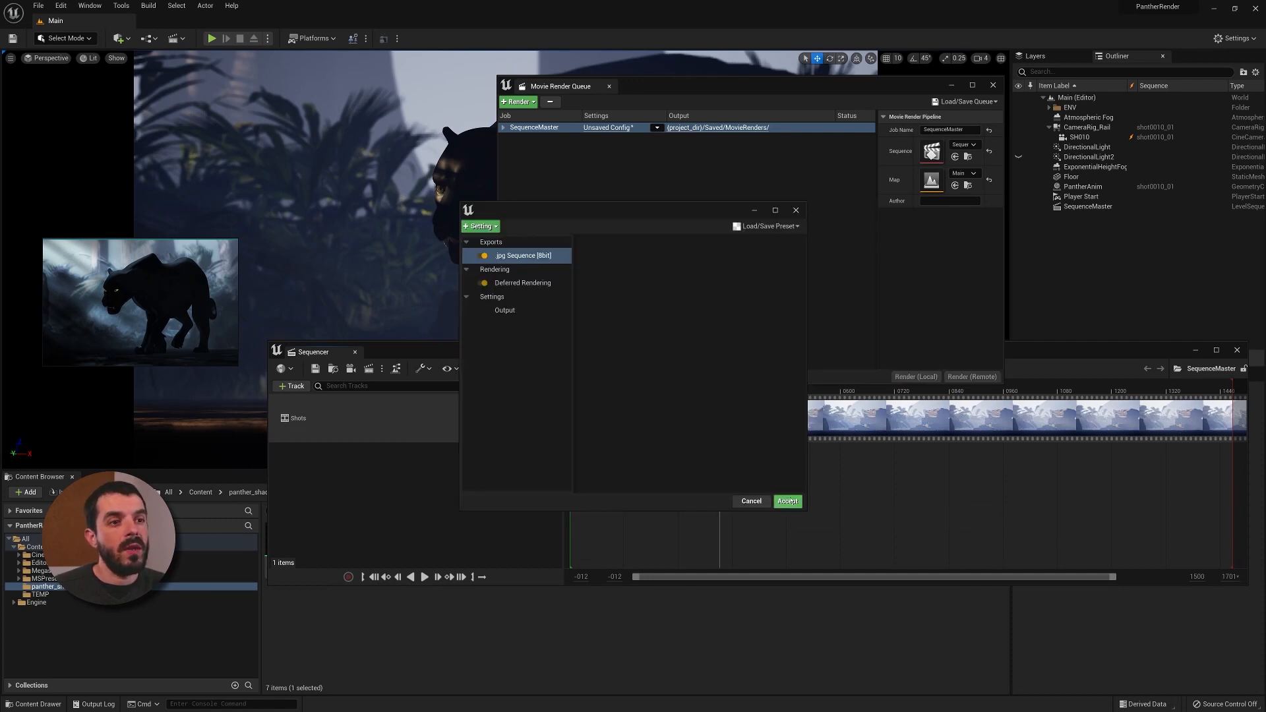
Step: Accept the render configuration and open the SequenceMaster job's MovieRenders output folder to check its contents
left_click(789, 502)
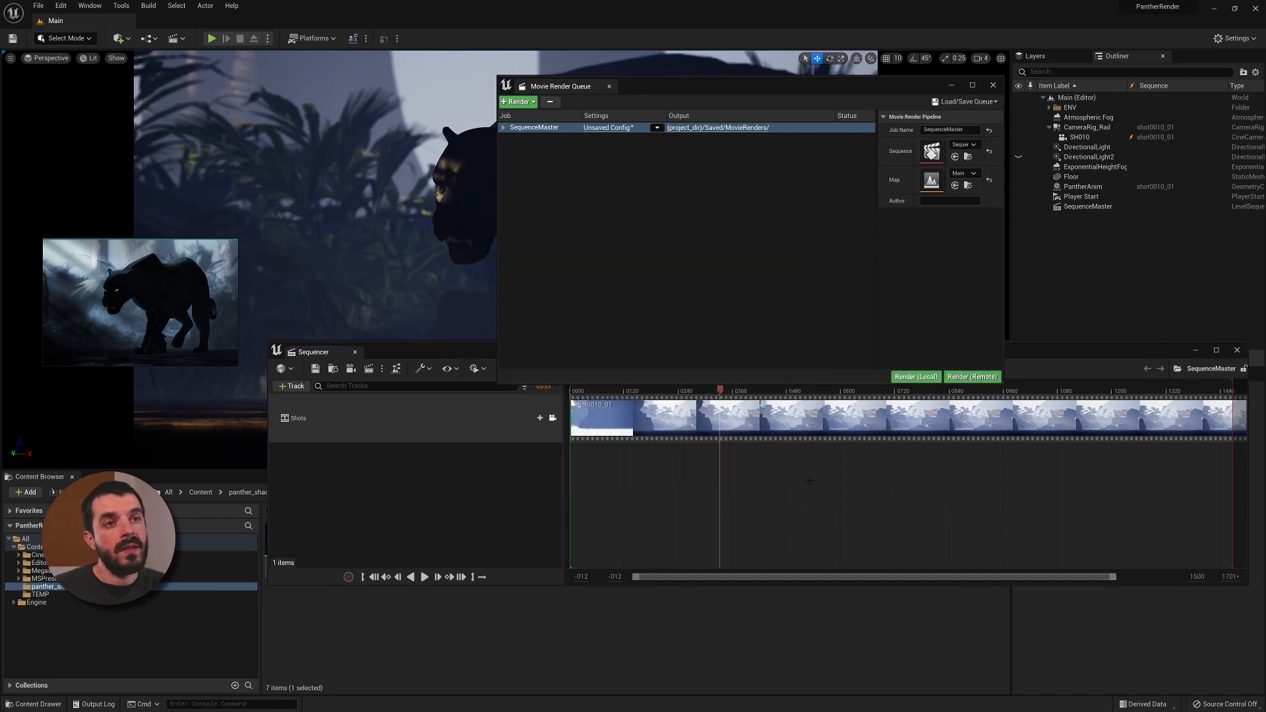
left_click(706, 131)
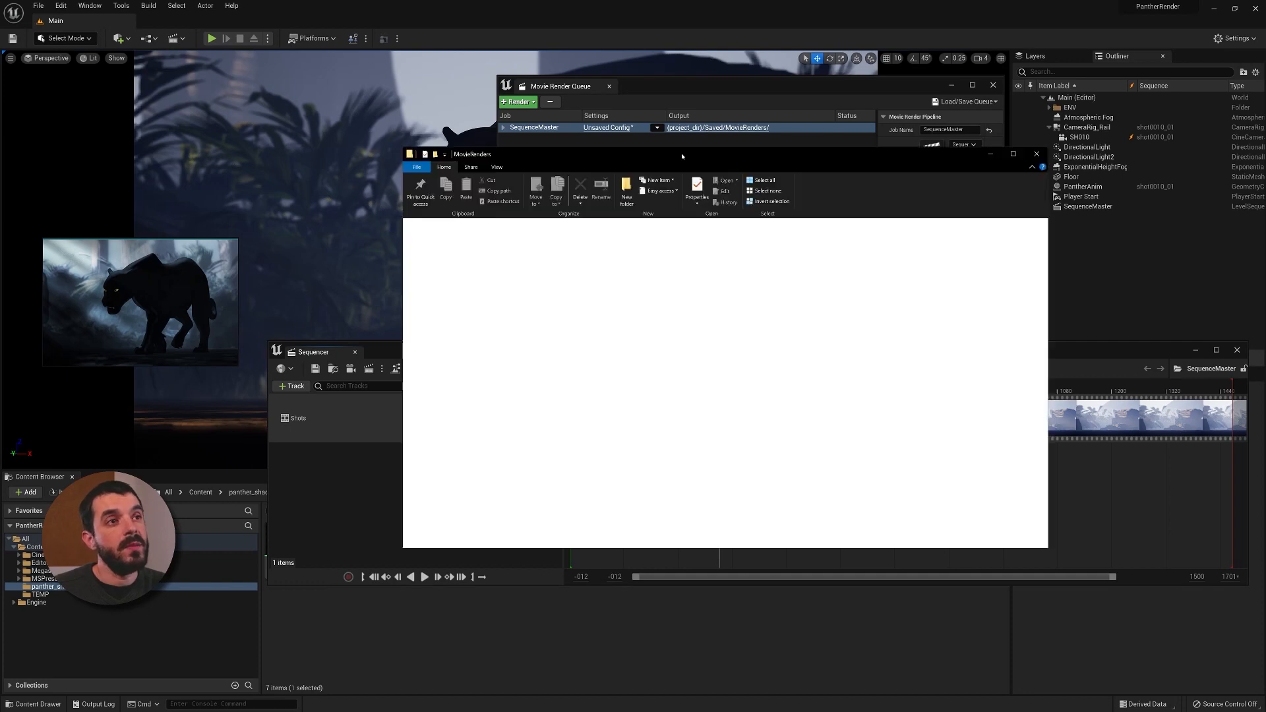
left_click_drag(621, 155, 302, 250)
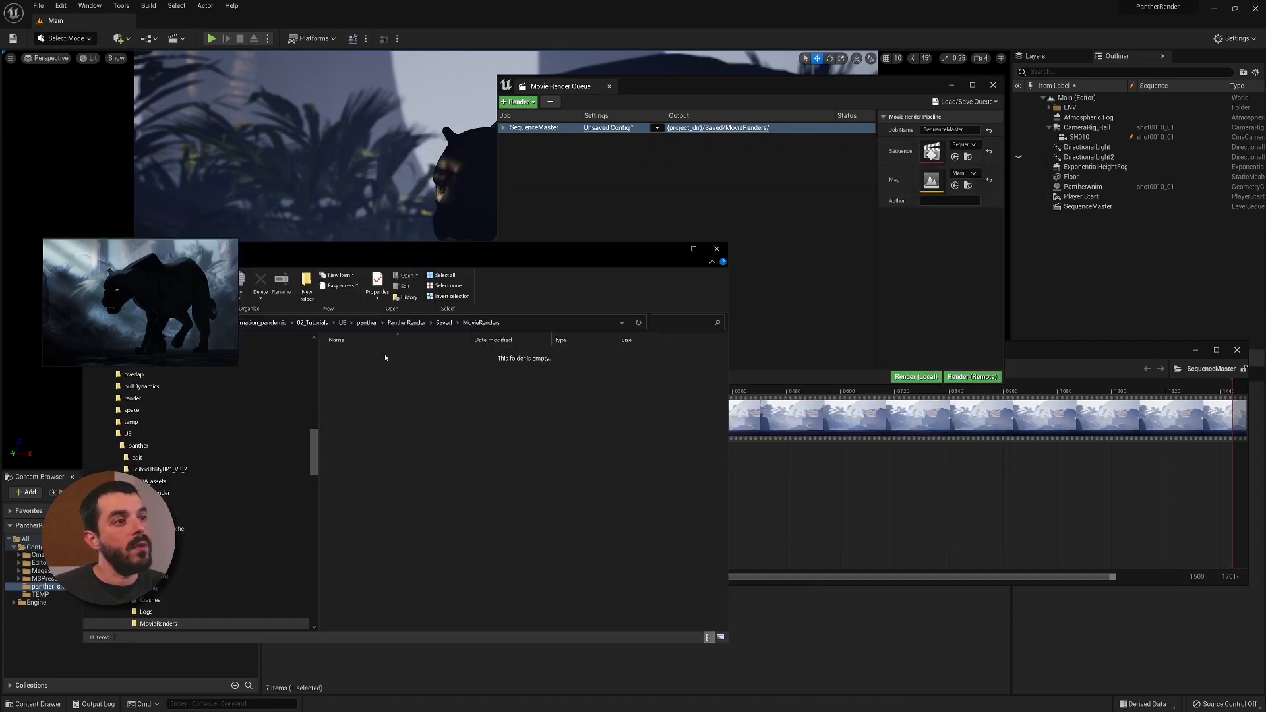
Step: Run a local render of the SequenceMaster job, check the panther shot in the render preview and stop the render
left_click(927, 378)
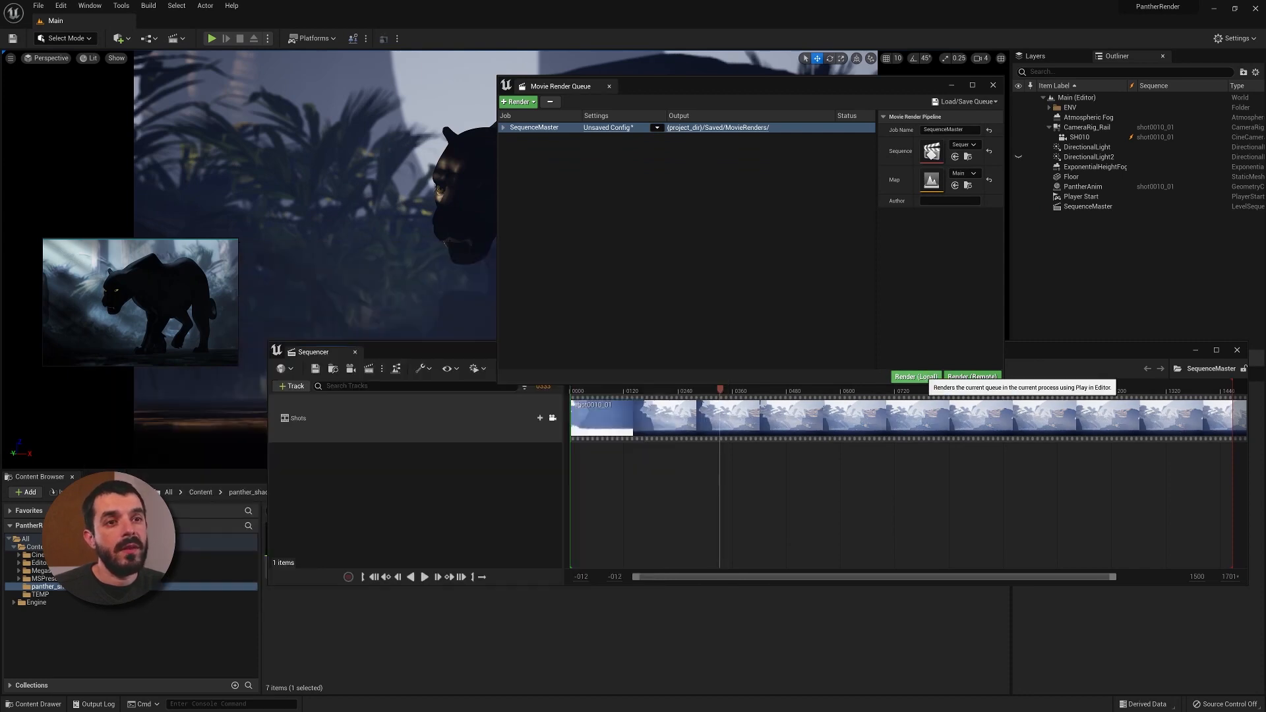
left_click(923, 377)
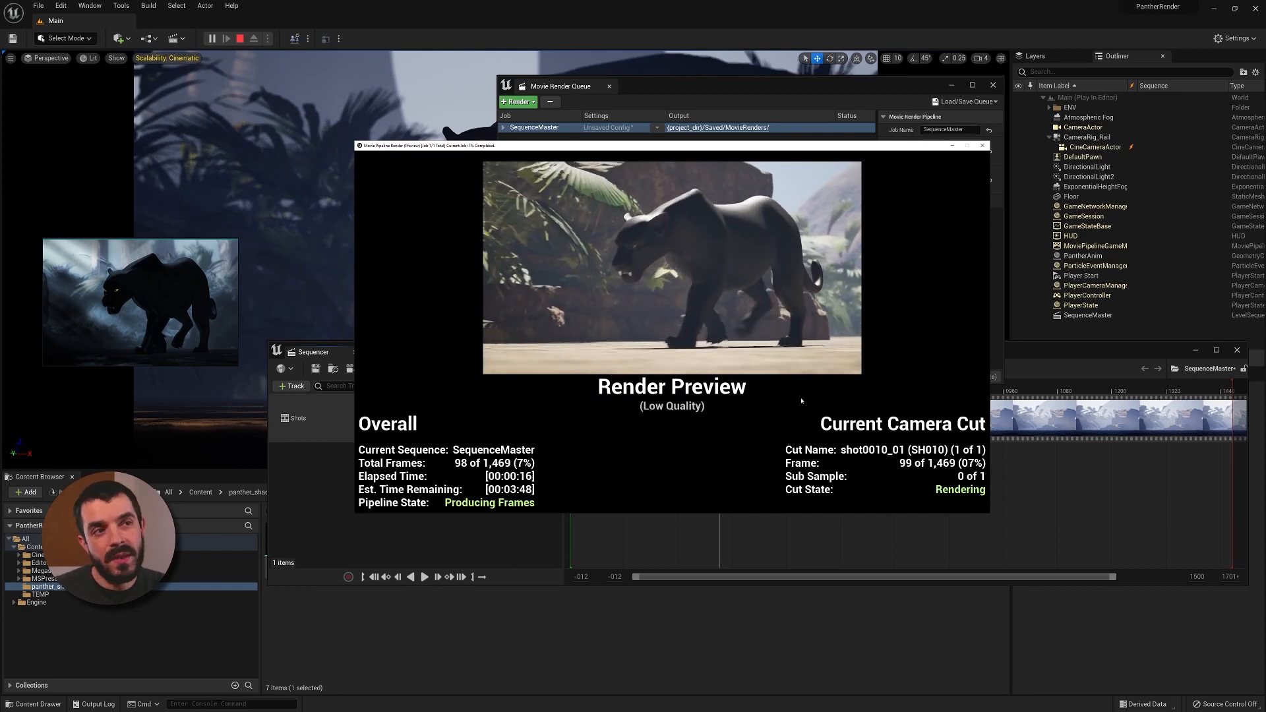
left_click_drag(528, 151, 537, 202)
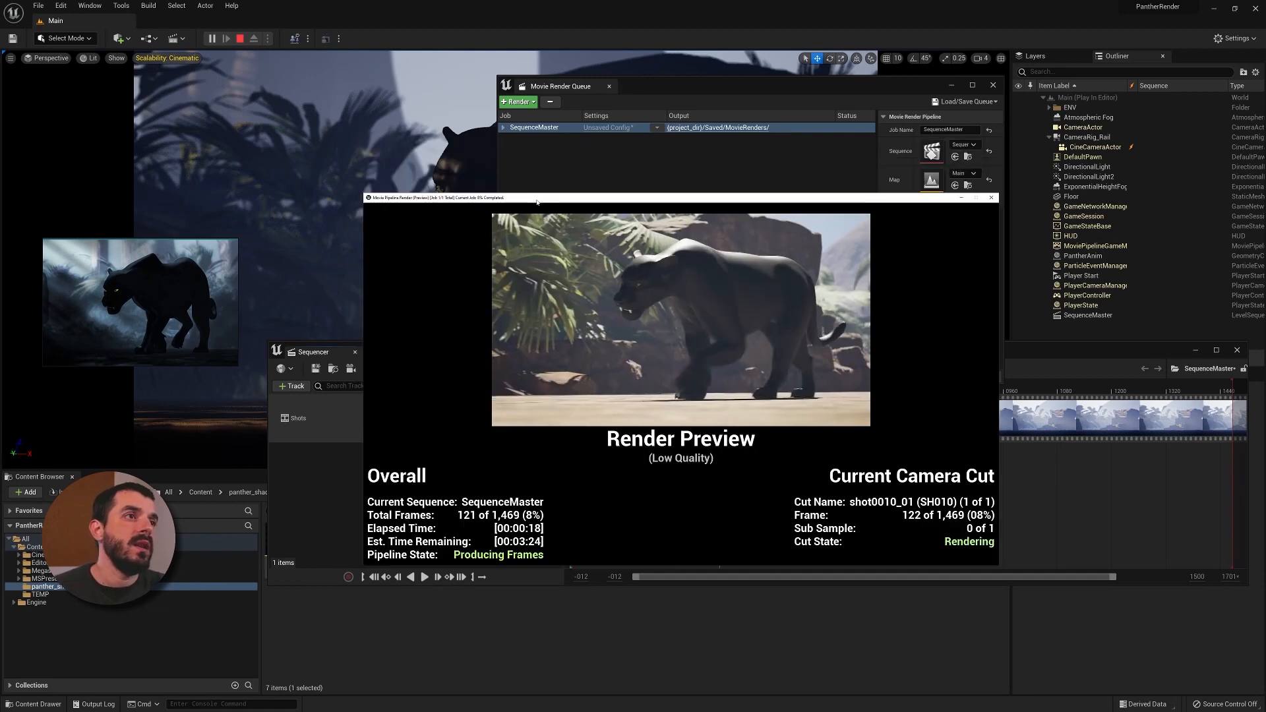
key("Escape")
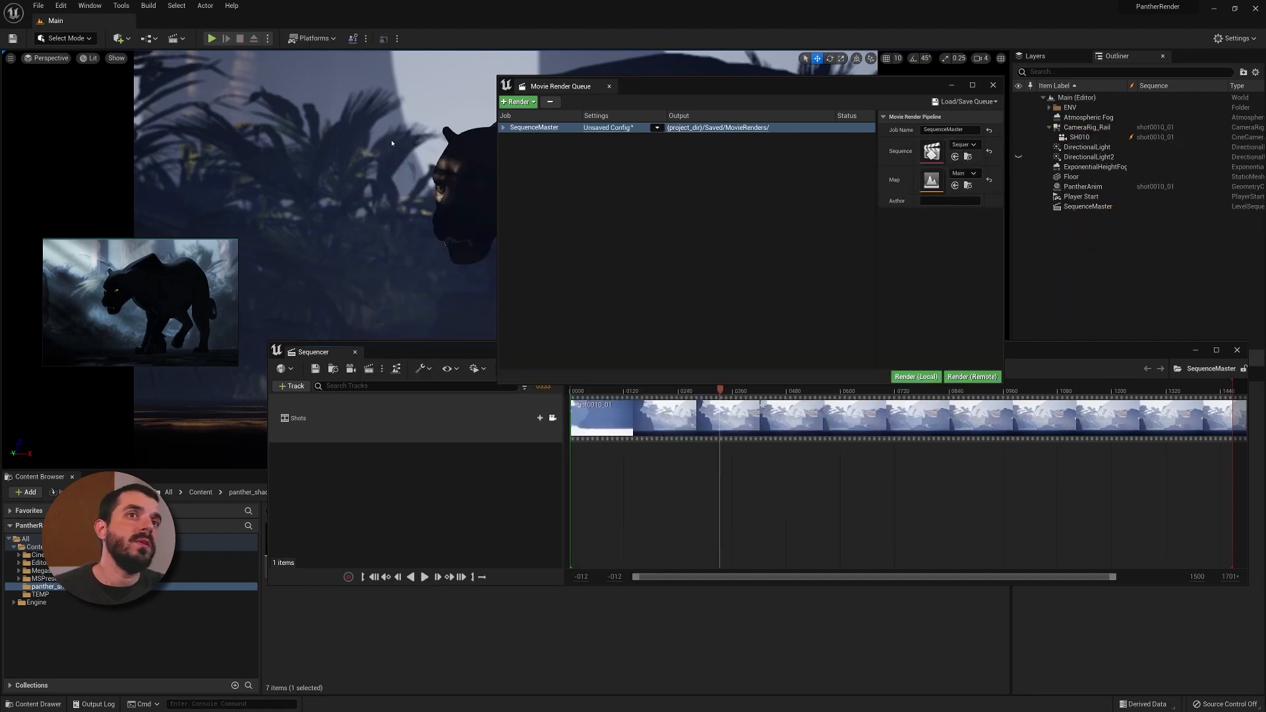